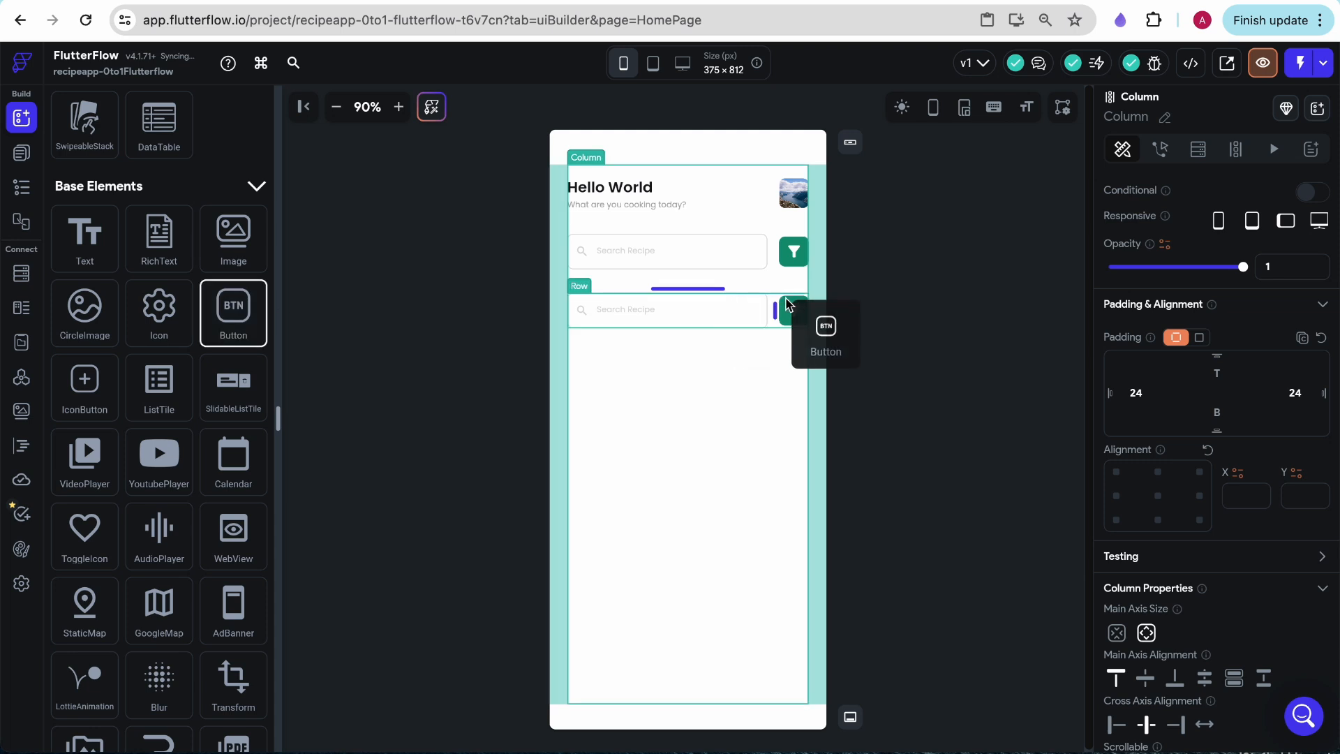
# - Delete the text field and filter icon button from the duplicated search row and put a Button in their place
pyautogui.click(634, 317)
pyautogui.press('Delete')
pyautogui.click(736, 306)
pyautogui.press('Delete')
pyautogui.click(703, 290)
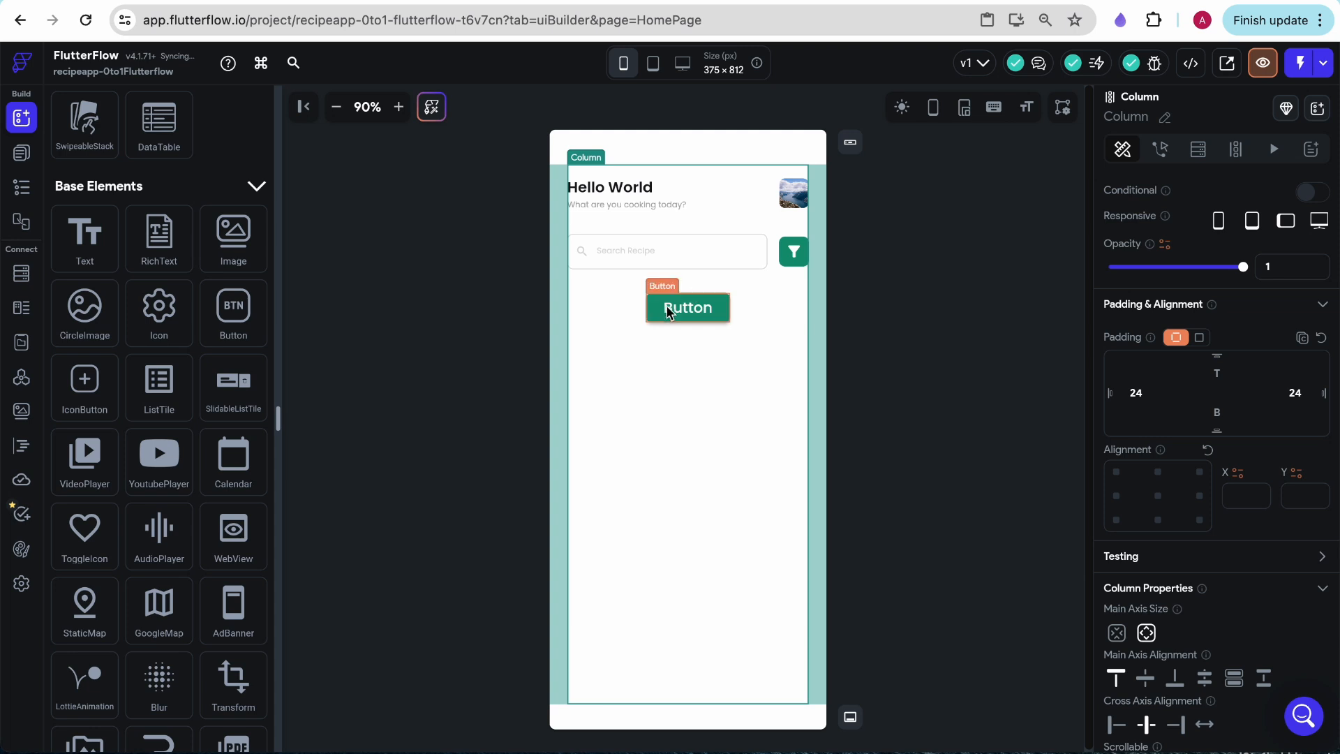
# - Set the width of the container around the new button to infinity
pyautogui.click(21, 187)
pyautogui.click(696, 289)
pyautogui.scroll(-1, 1158, 447)
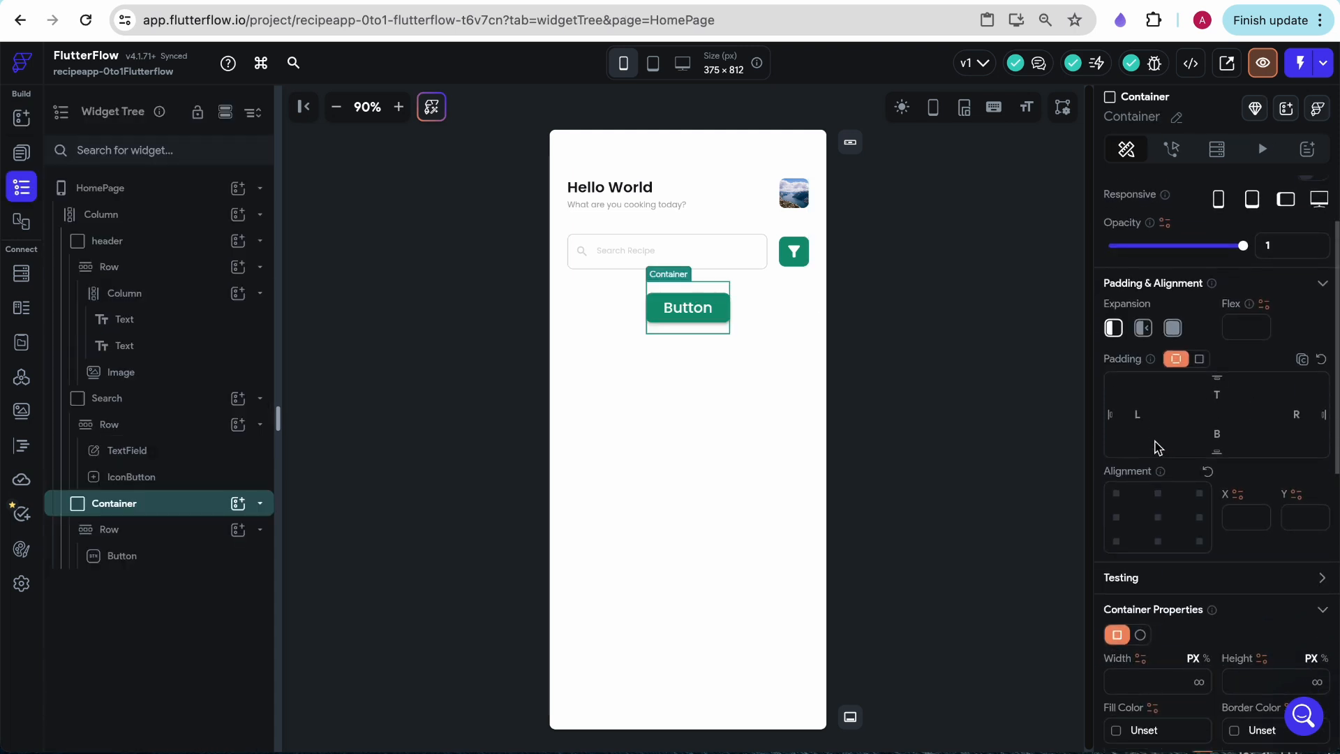
pyautogui.scroll(-3, 1180, 332)
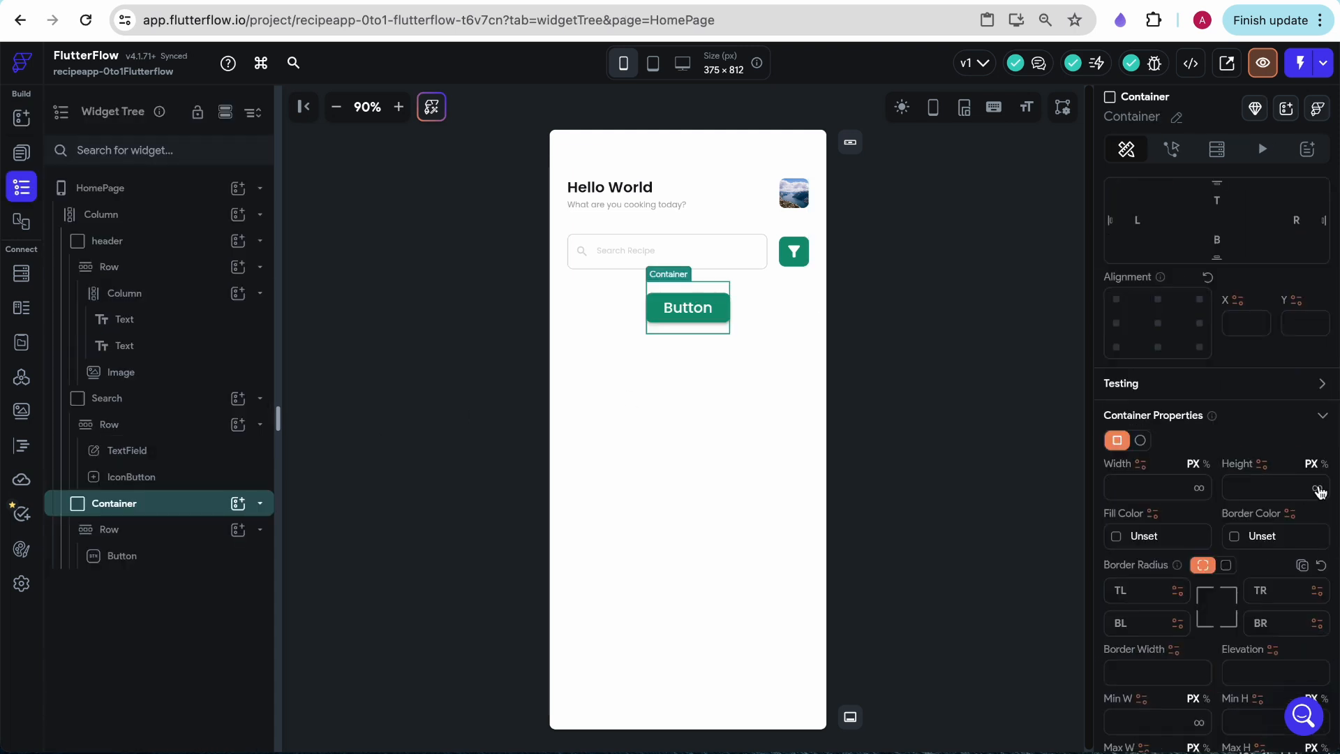
pyautogui.click(1199, 490)
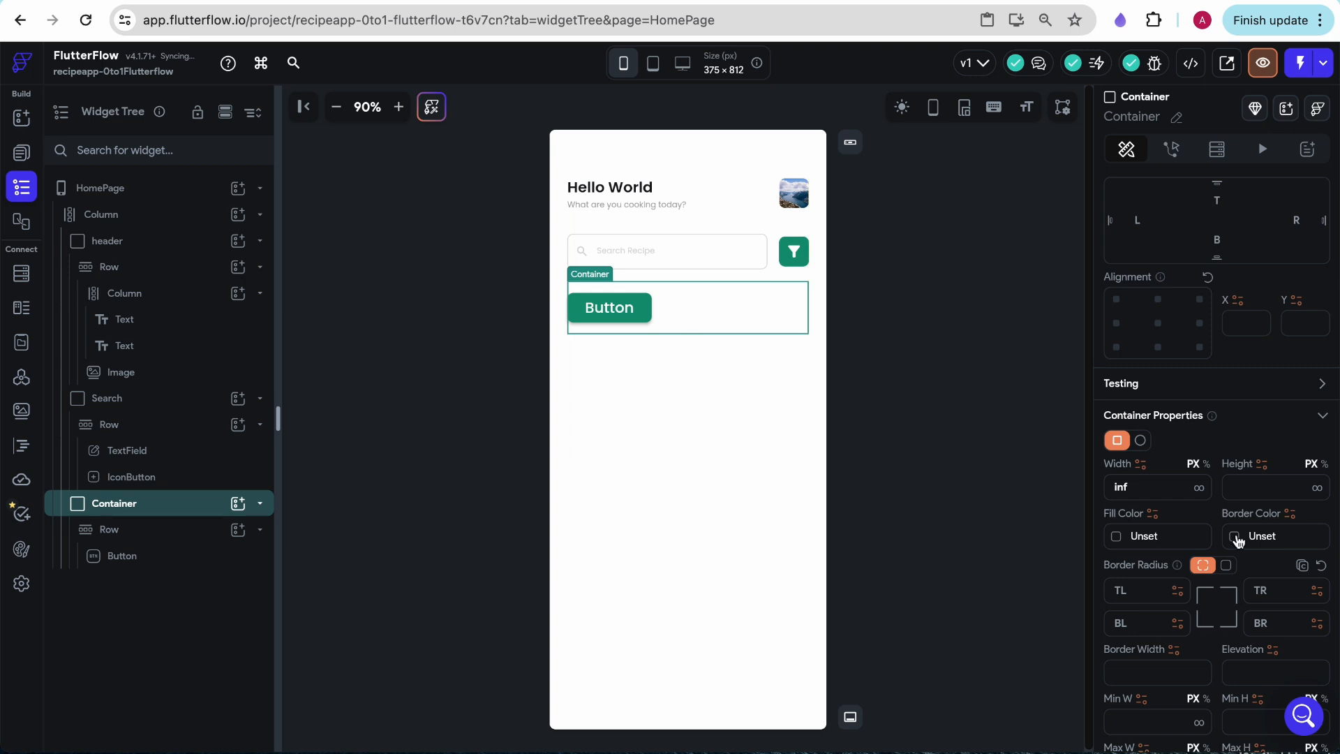
# - Size the button to a width of 33% and a height of 30 px
pyautogui.scroll(-1, 1236, 538)
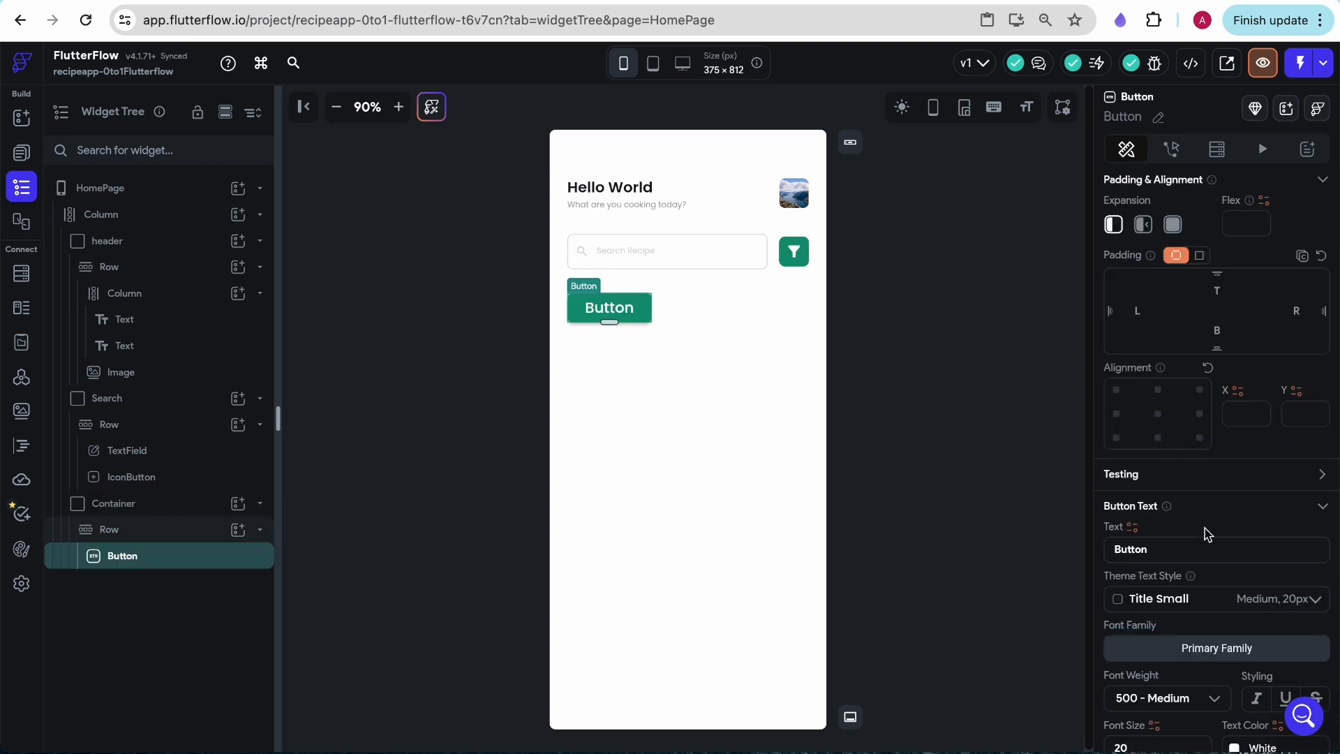
pyautogui.scroll(-6, 1193, 552)
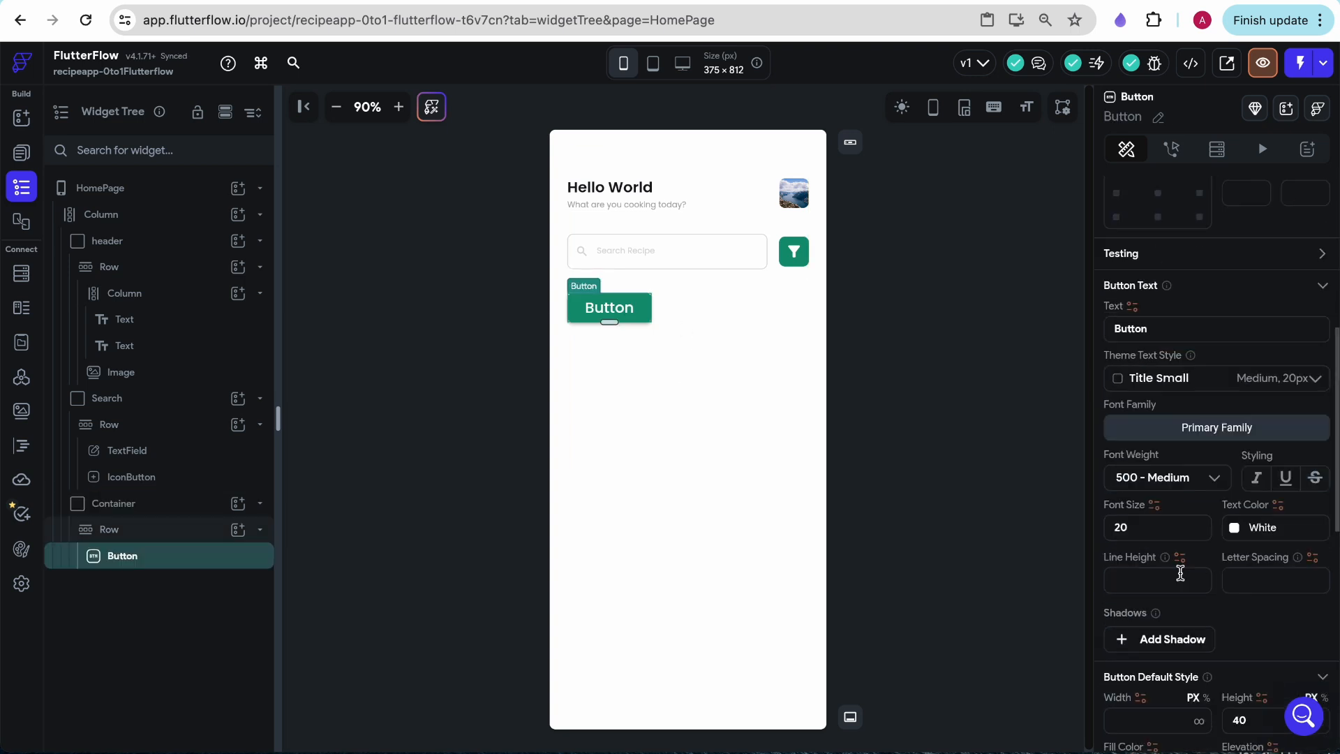
pyautogui.click(1143, 497)
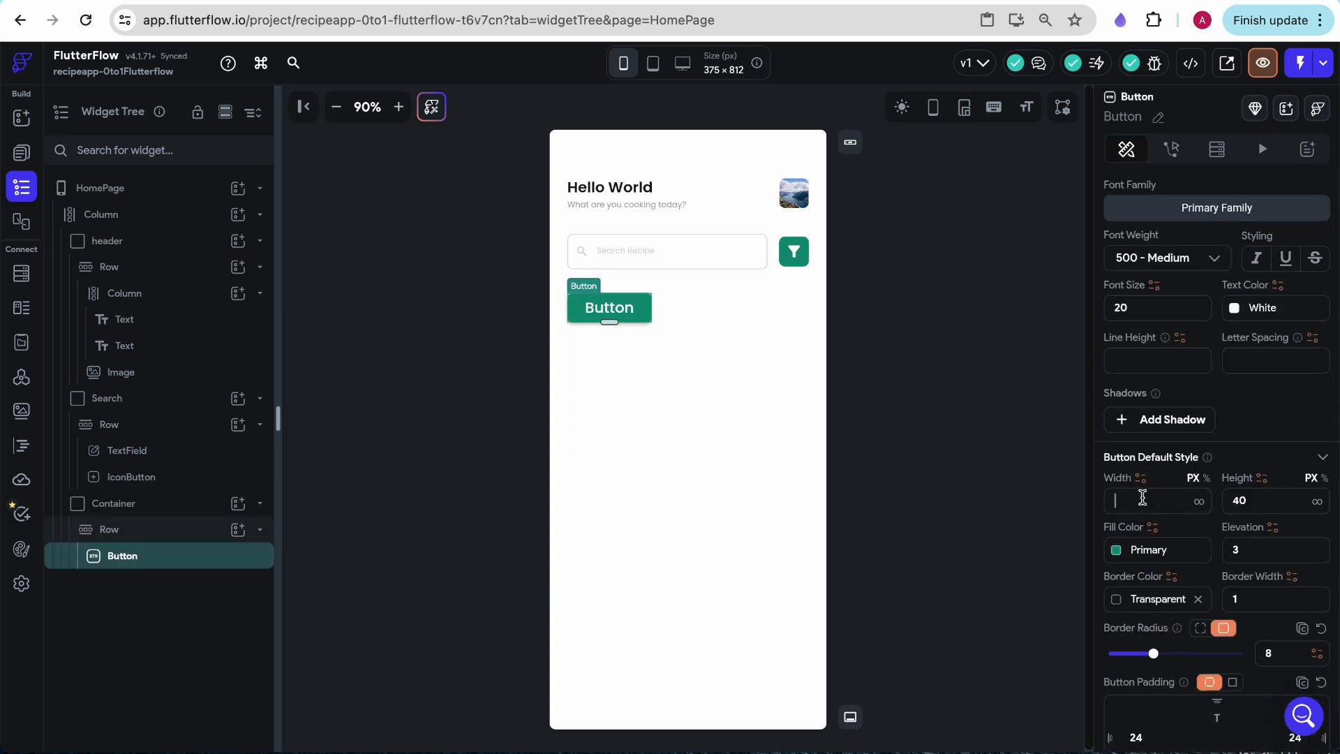
pyautogui.click(1206, 478)
pyautogui.click(1148, 497)
pyautogui.write('33')
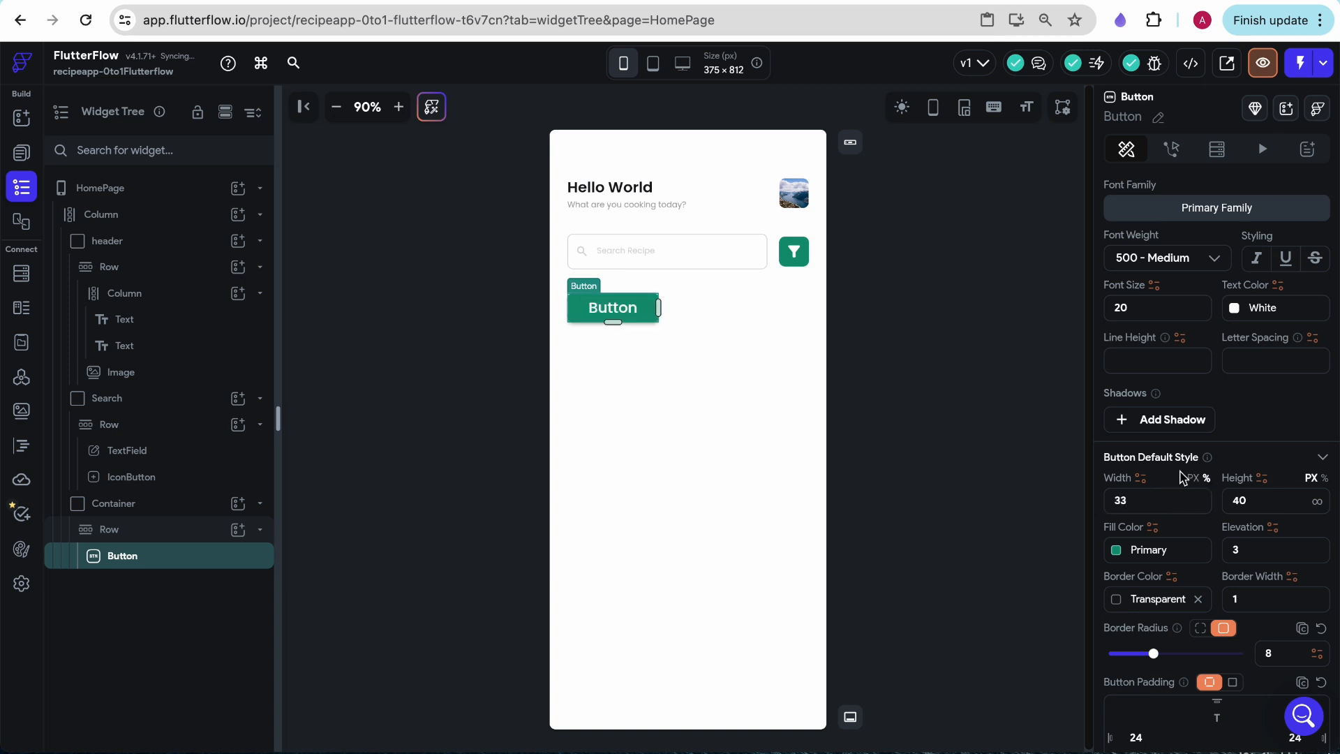
pyautogui.press('Tab')
pyautogui.write('30')
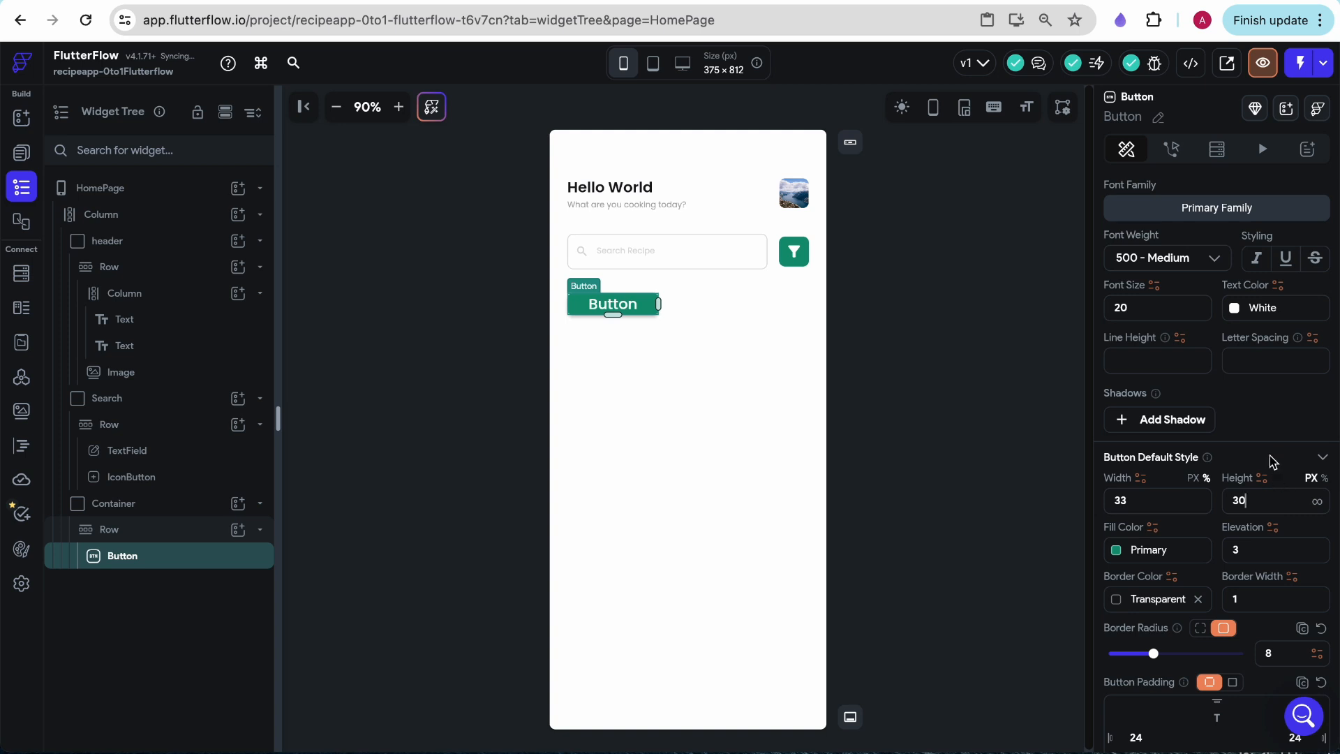
# - Apply the Body Medium theme text style to the button and clear its elevation value
pyautogui.scroll(-6, 1190, 533)
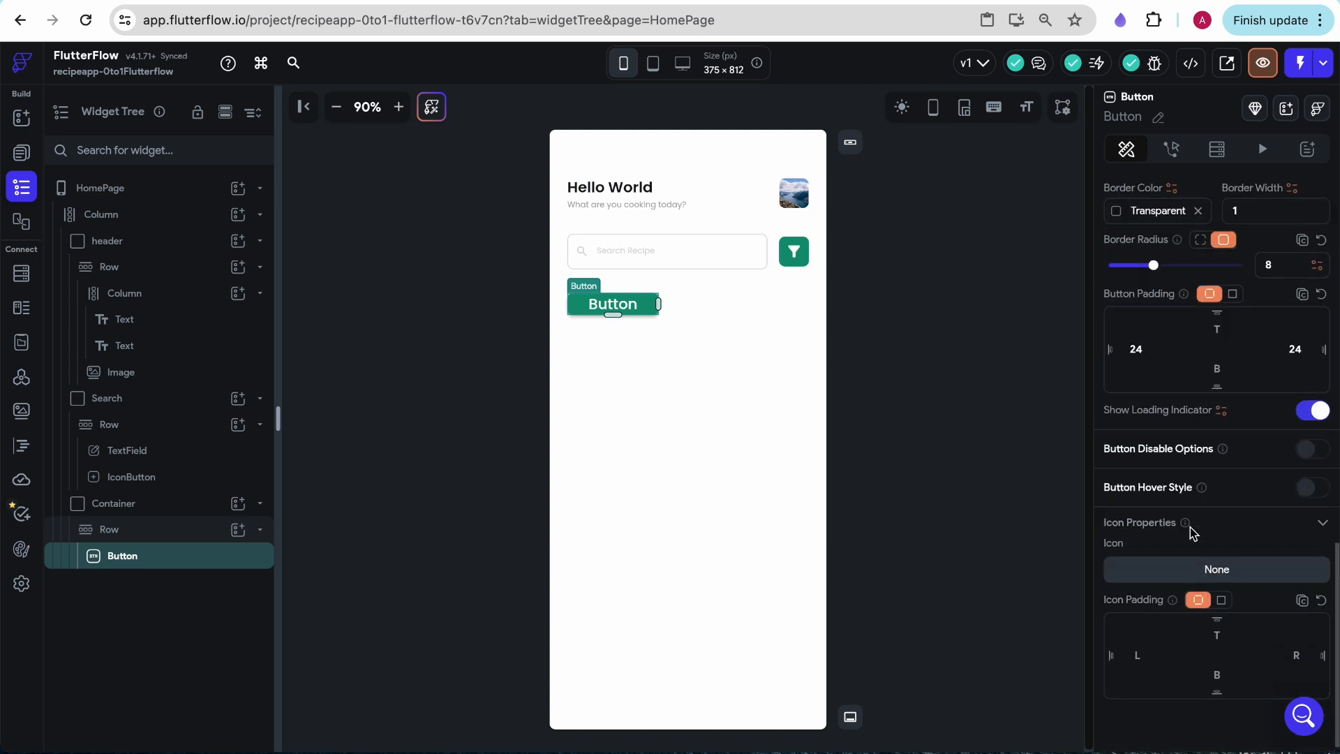
pyautogui.scroll(3, 1190, 532)
pyautogui.scroll(5, 1193, 532)
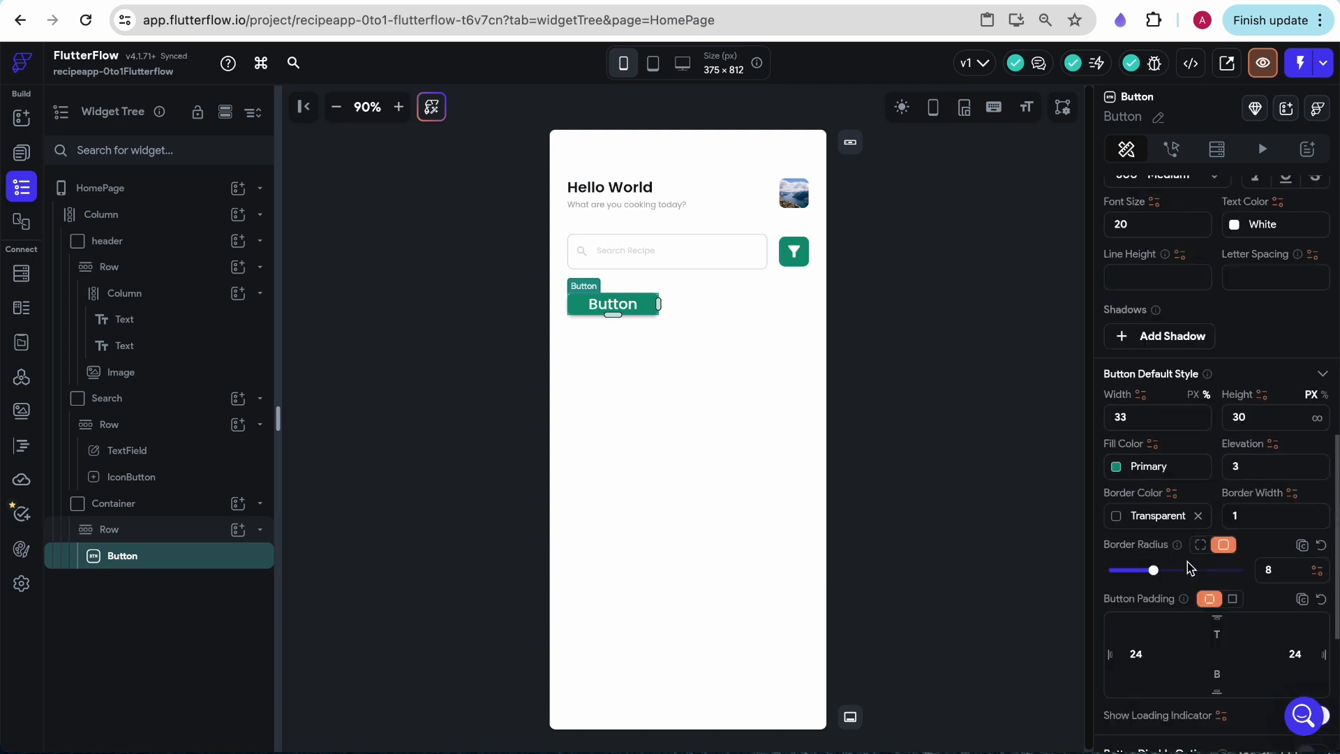
pyautogui.click(1272, 262)
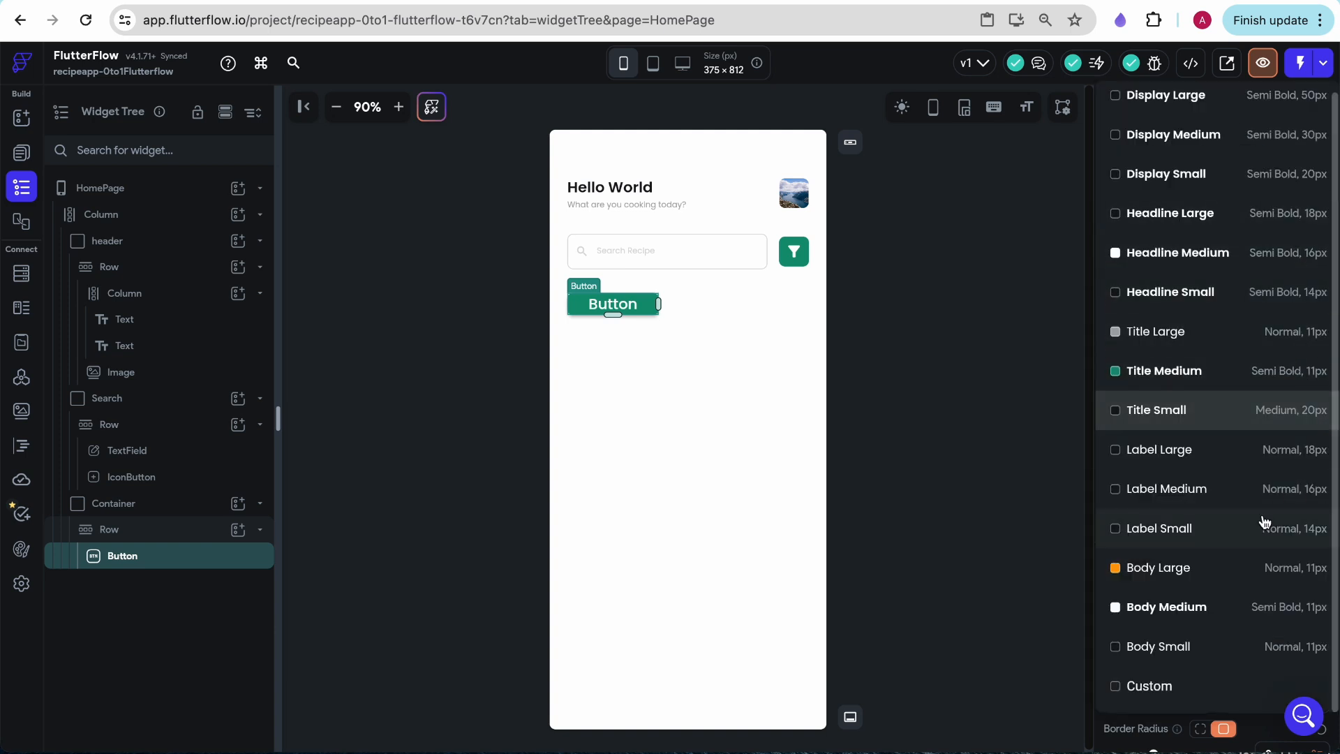
pyautogui.click(1286, 609)
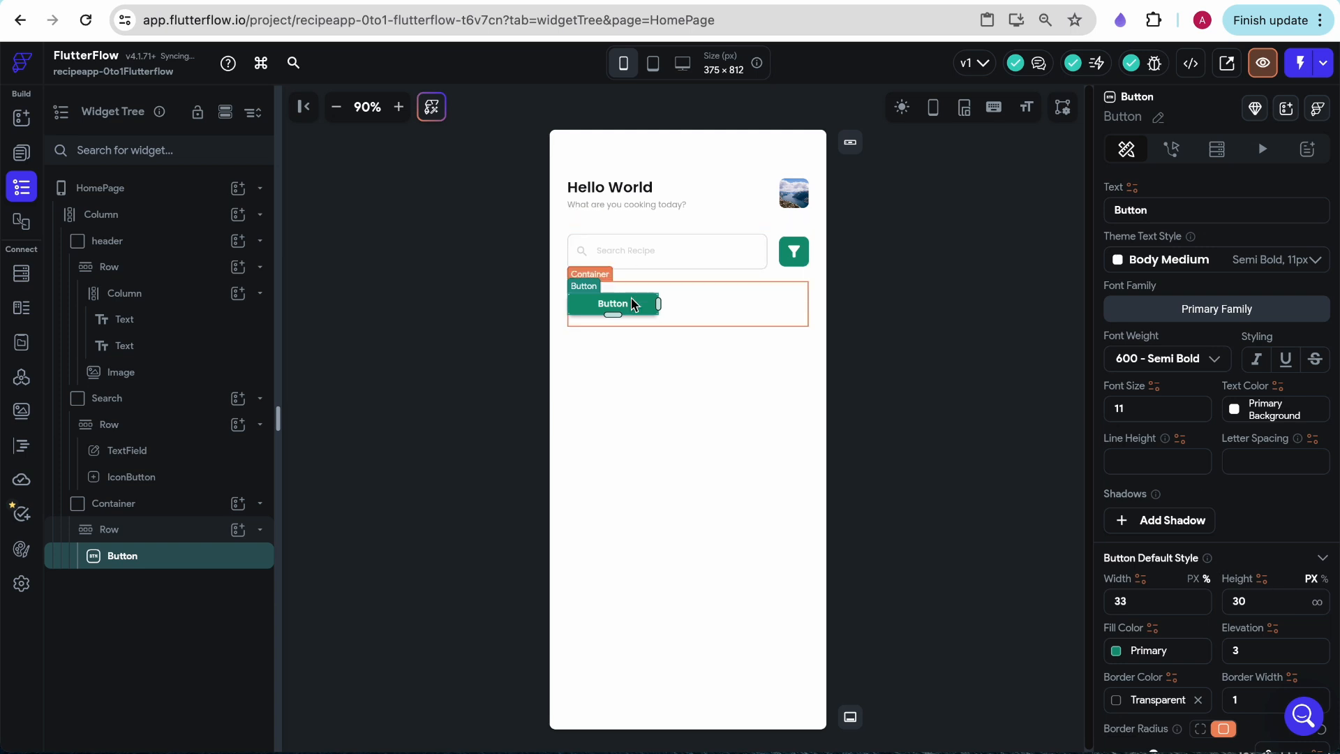
pyautogui.scroll(-4, 1259, 357)
pyautogui.click(1259, 357)
pyautogui.press('BackSpace')
# - Set the top and bottom padding of the row holding the button to 8
pyautogui.click(600, 322)
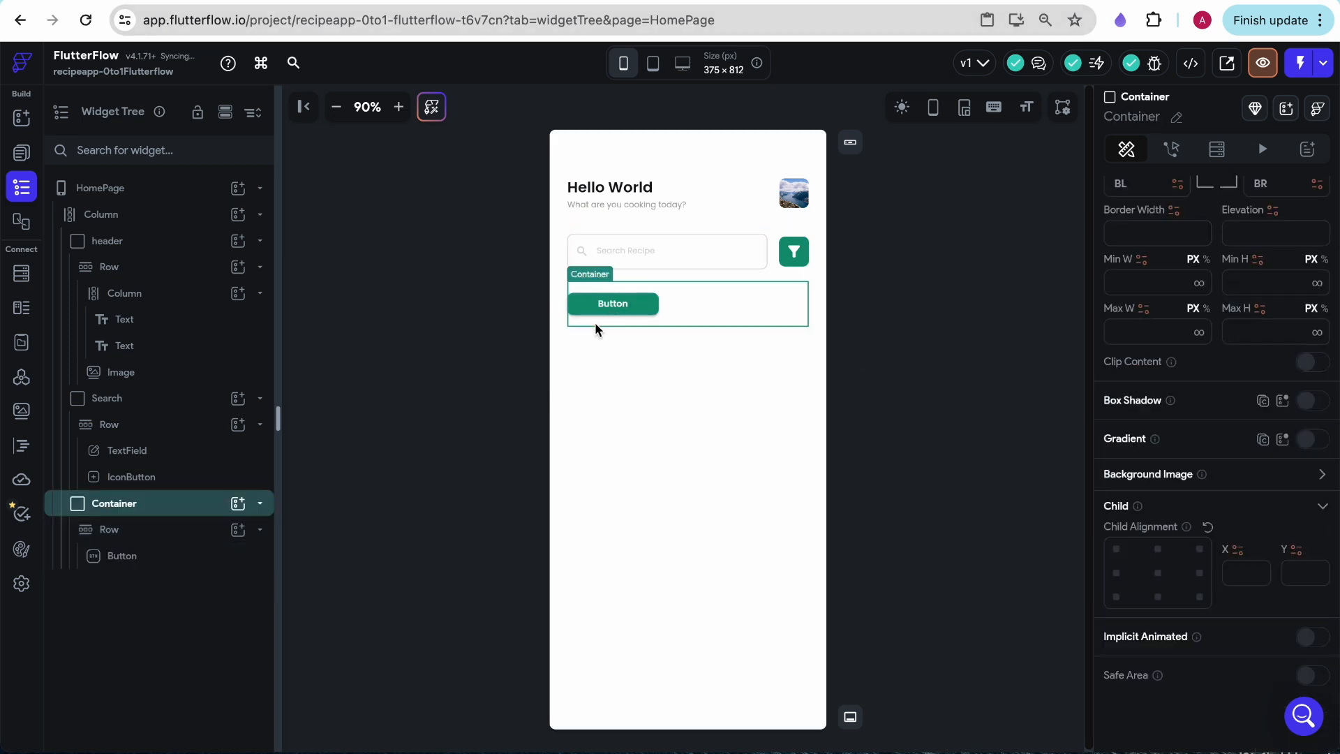
pyautogui.scroll(5, 1250, 591)
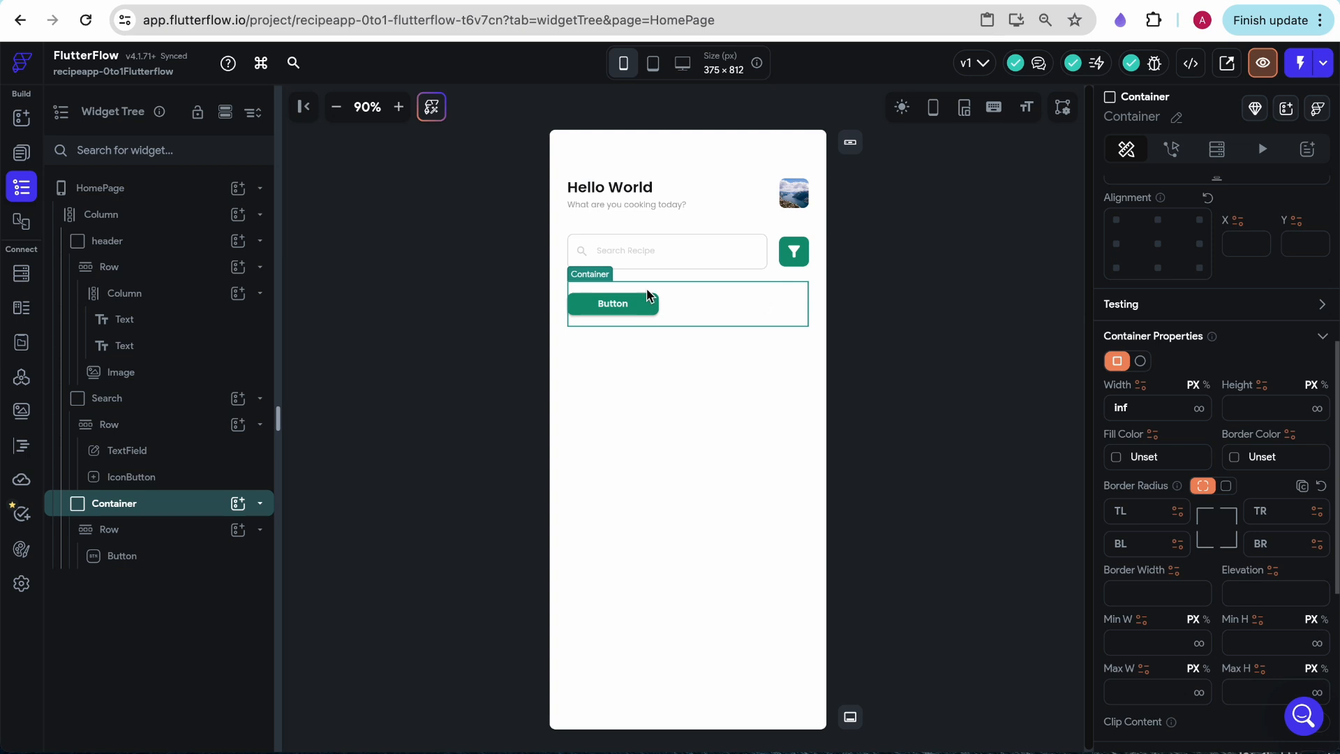
pyautogui.click(703, 299)
pyautogui.scroll(3, 1162, 468)
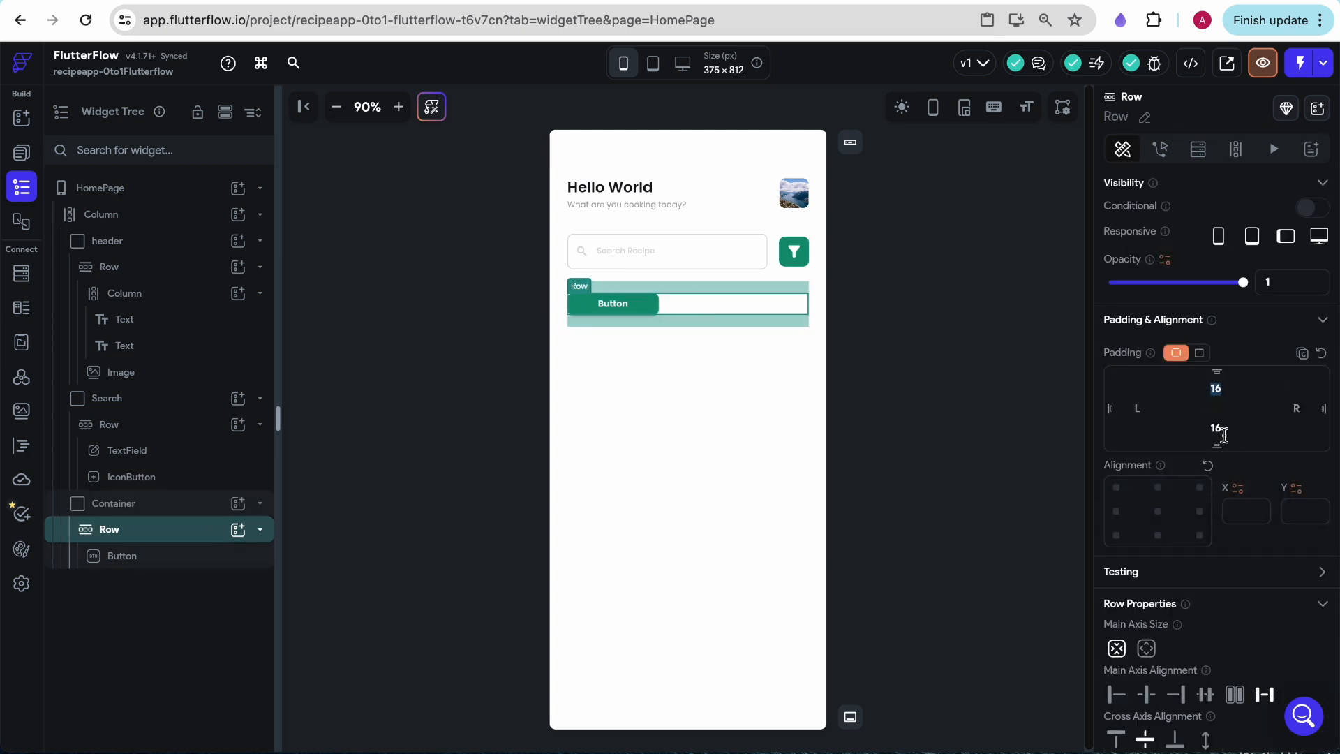
pyautogui.write('8')
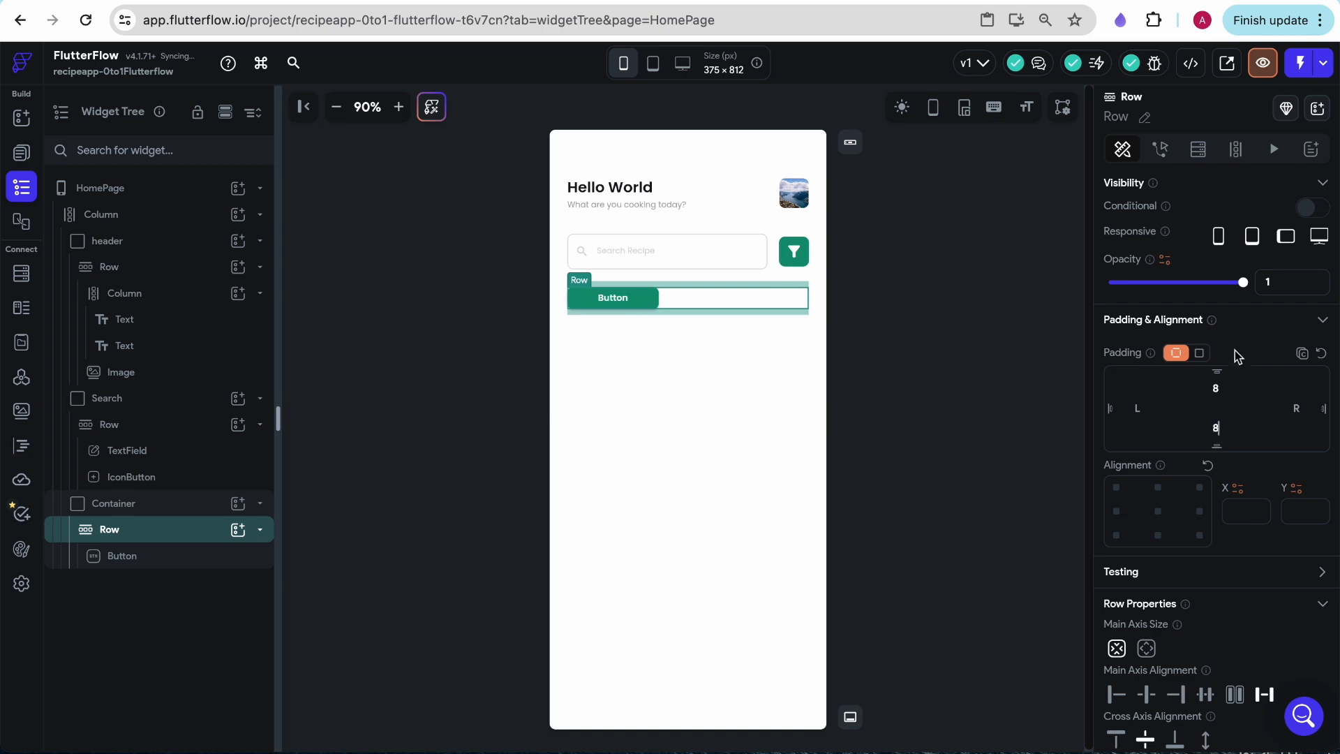
pyautogui.click(852, 436)
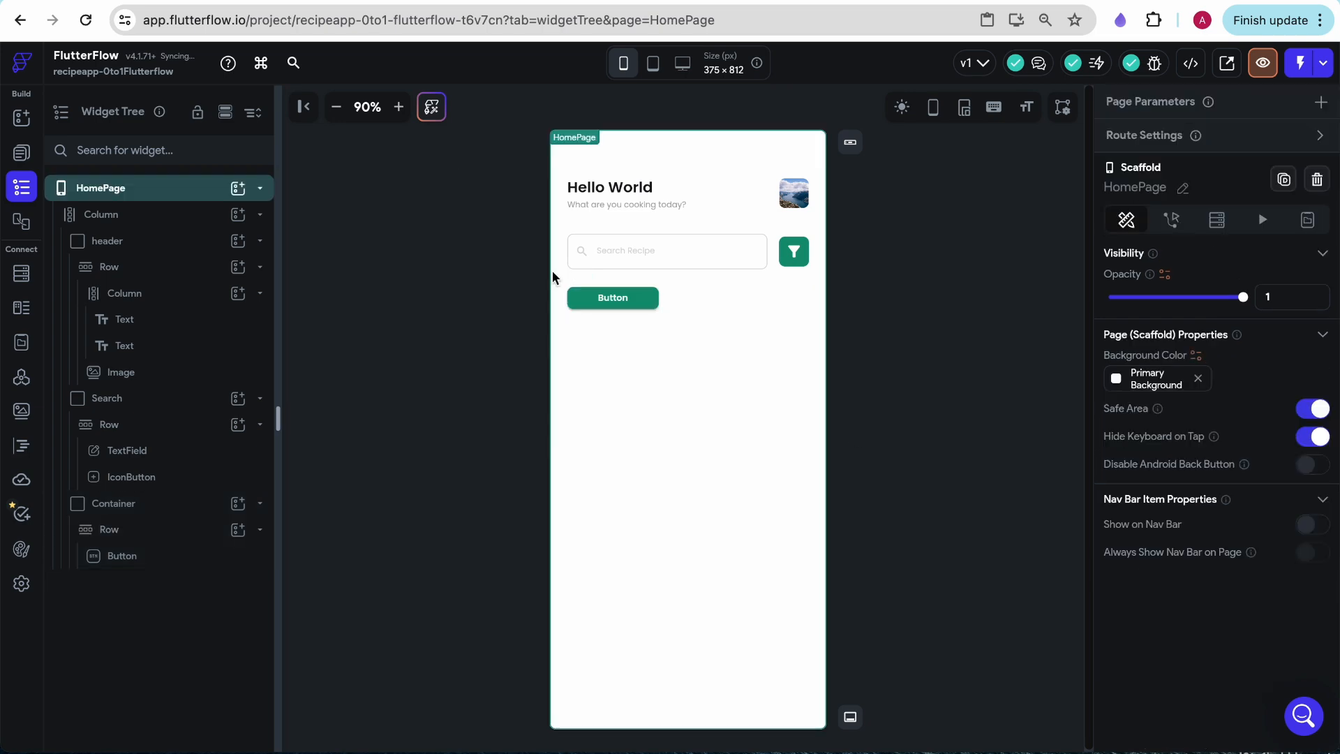
# - Change the button's text to "Most Popular"
pyautogui.click(610, 297)
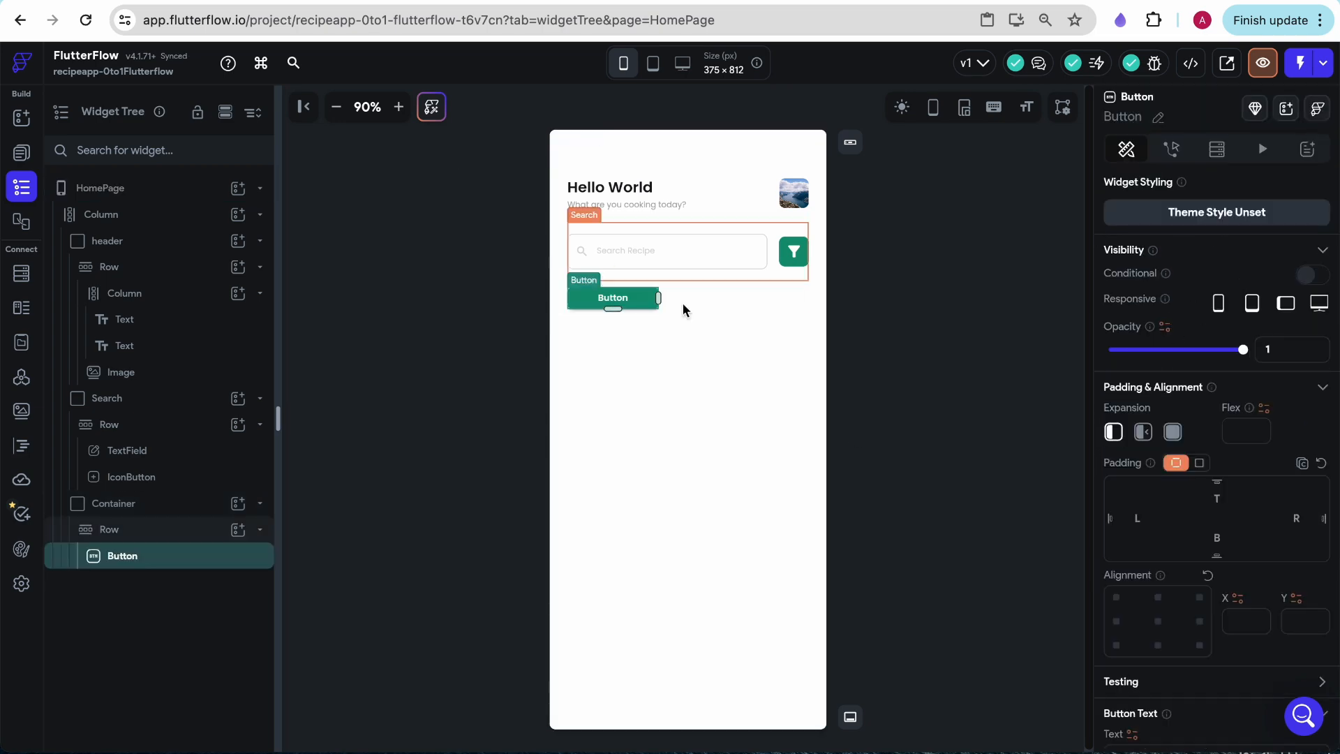
pyautogui.scroll(-12, 1215, 419)
pyautogui.scroll(5, 1215, 419)
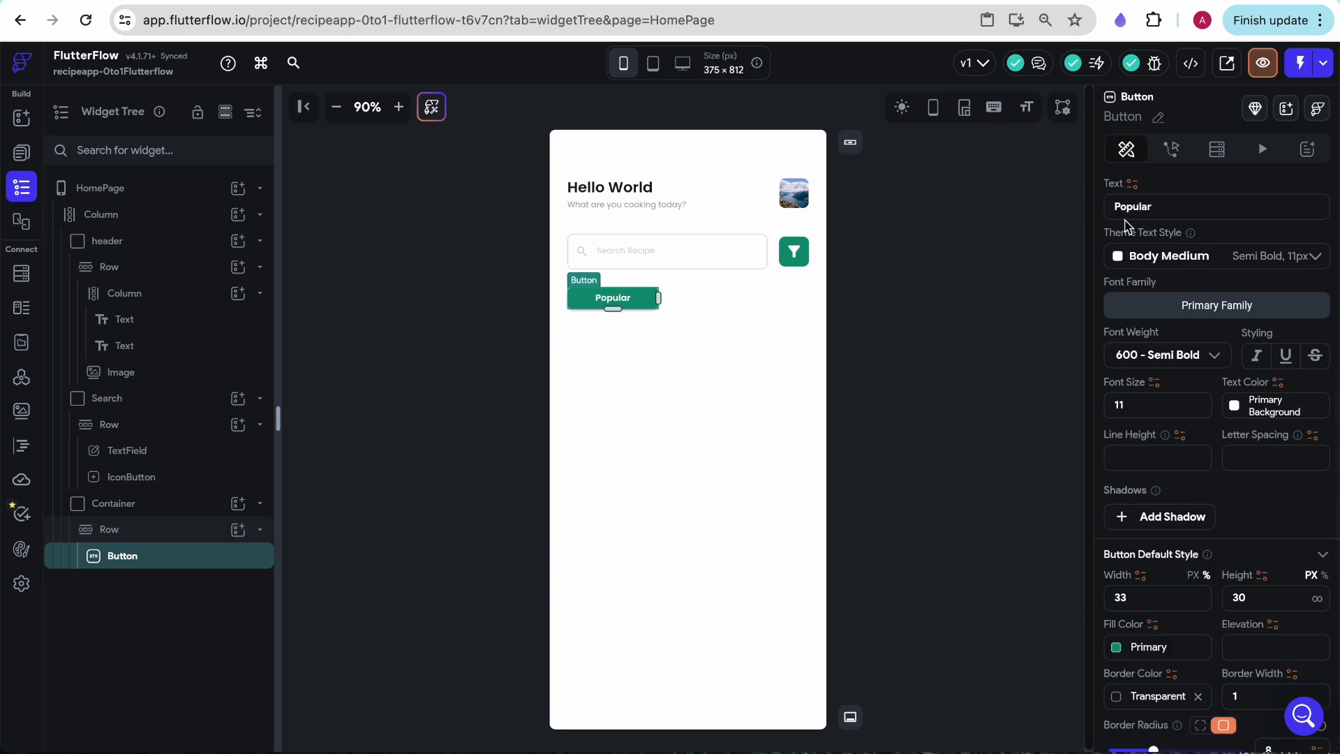
pyautogui.click(1114, 206)
pyautogui.write('Most')
pyautogui.click(901, 285)
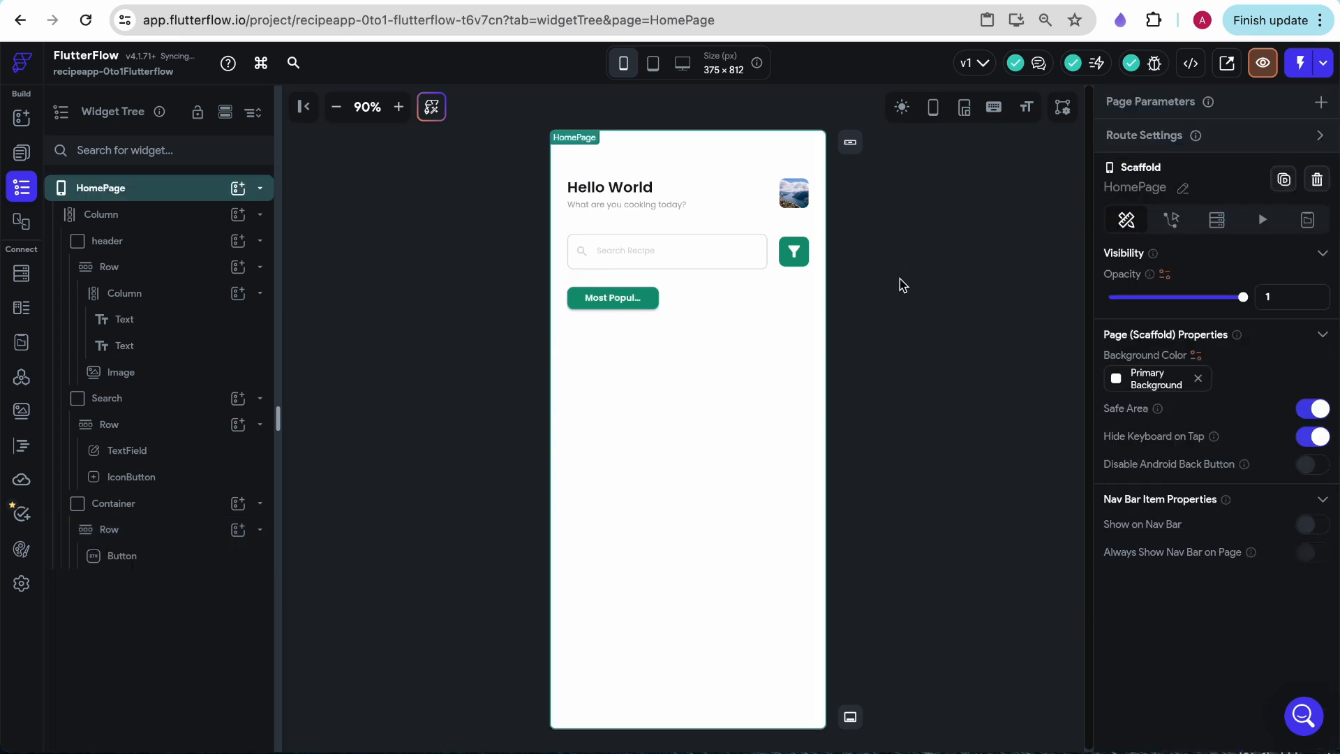
# - Widen the Most Popular button to about 37.3% so its label fits, and set its height to 31 px
pyautogui.click(631, 298)
pyautogui.moveTo(658, 298); pyautogui.dragTo(670, 298)
pyautogui.click(867, 370)
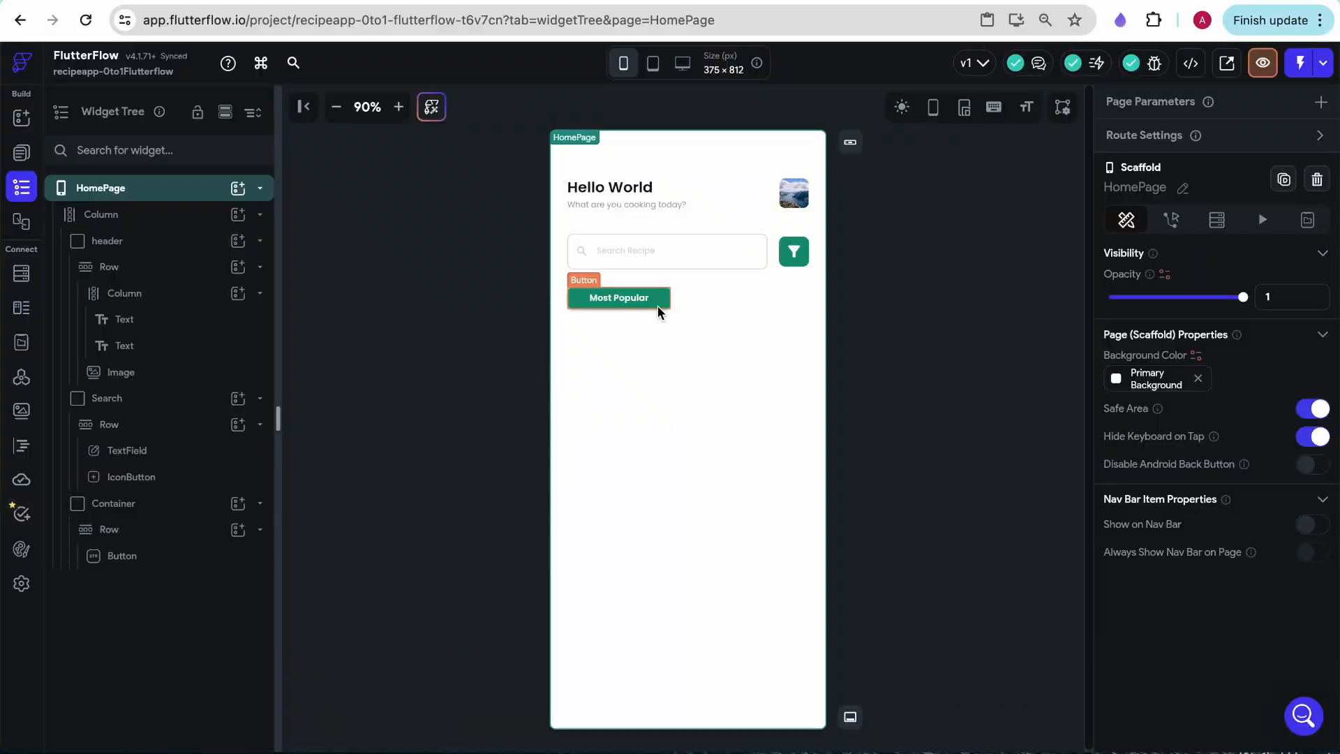
pyautogui.click(656, 305)
pyautogui.scroll(-8, 1169, 592)
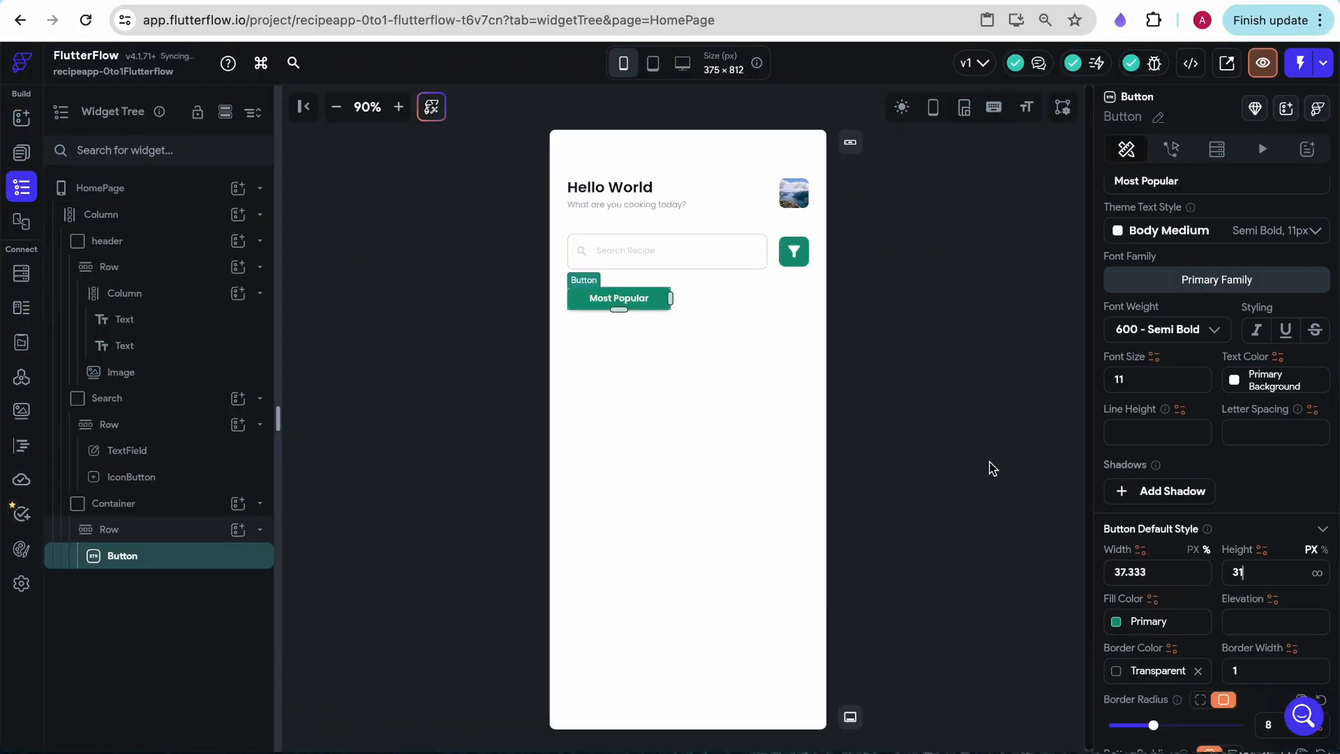
pyautogui.click(966, 467)
# - Check the Figma home mockup, return to FlutterFlow, and add an infinite-width container below the Most Popular button
pyautogui.click(21, 118)
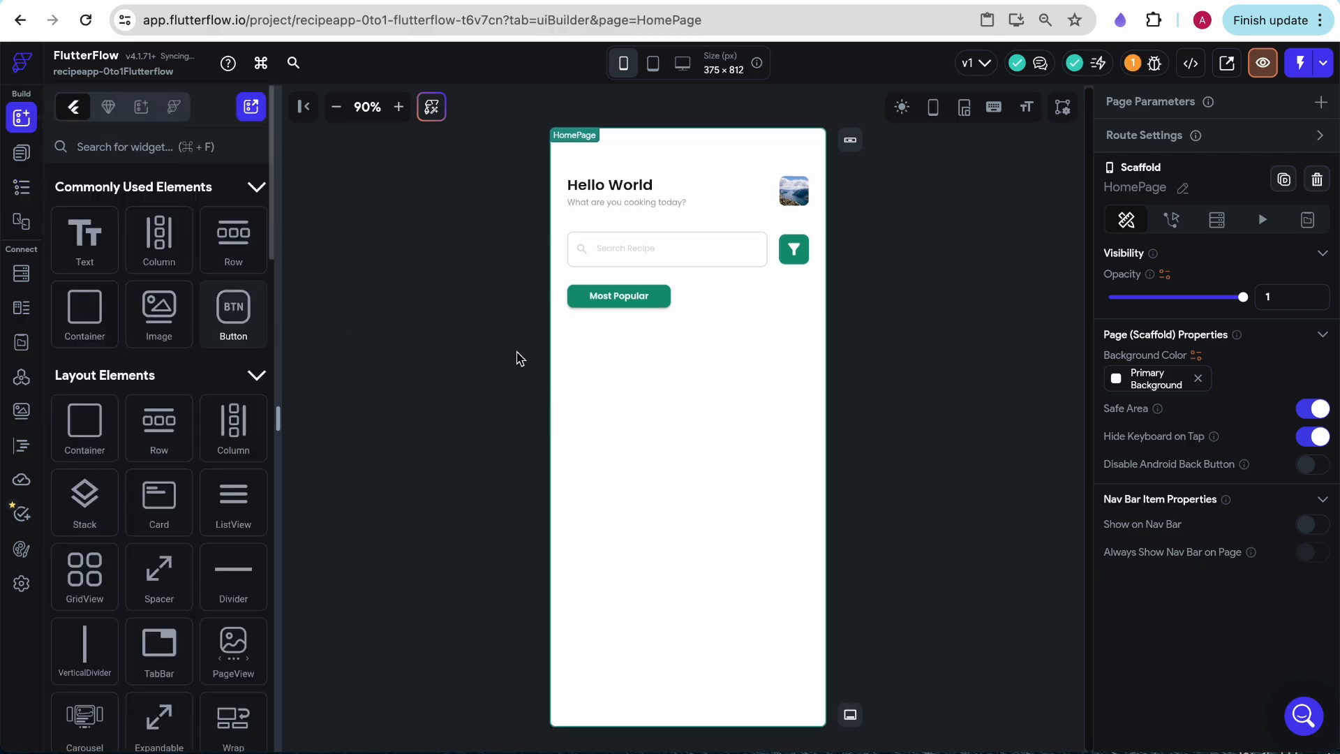
pyautogui.click(340, 1)
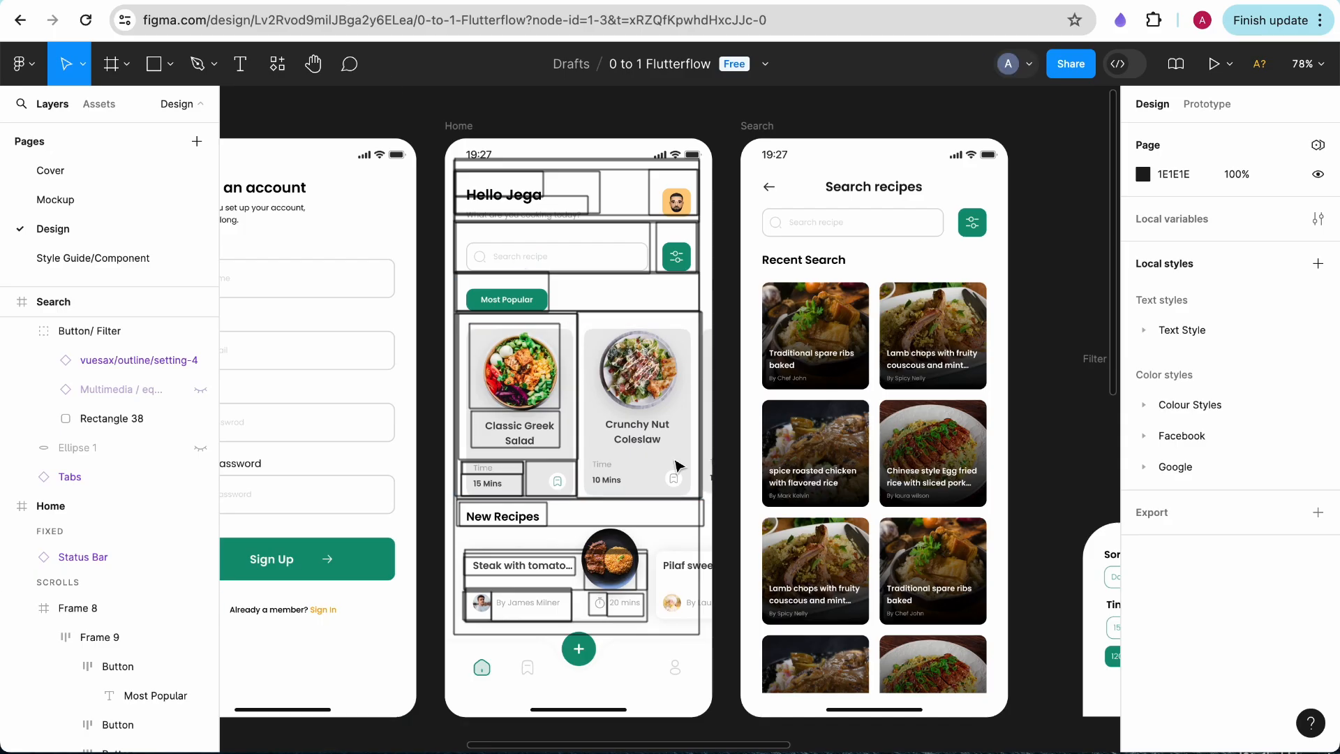
pyautogui.click(222, 3)
pyautogui.moveTo(85, 308); pyautogui.dragTo(711, 345)
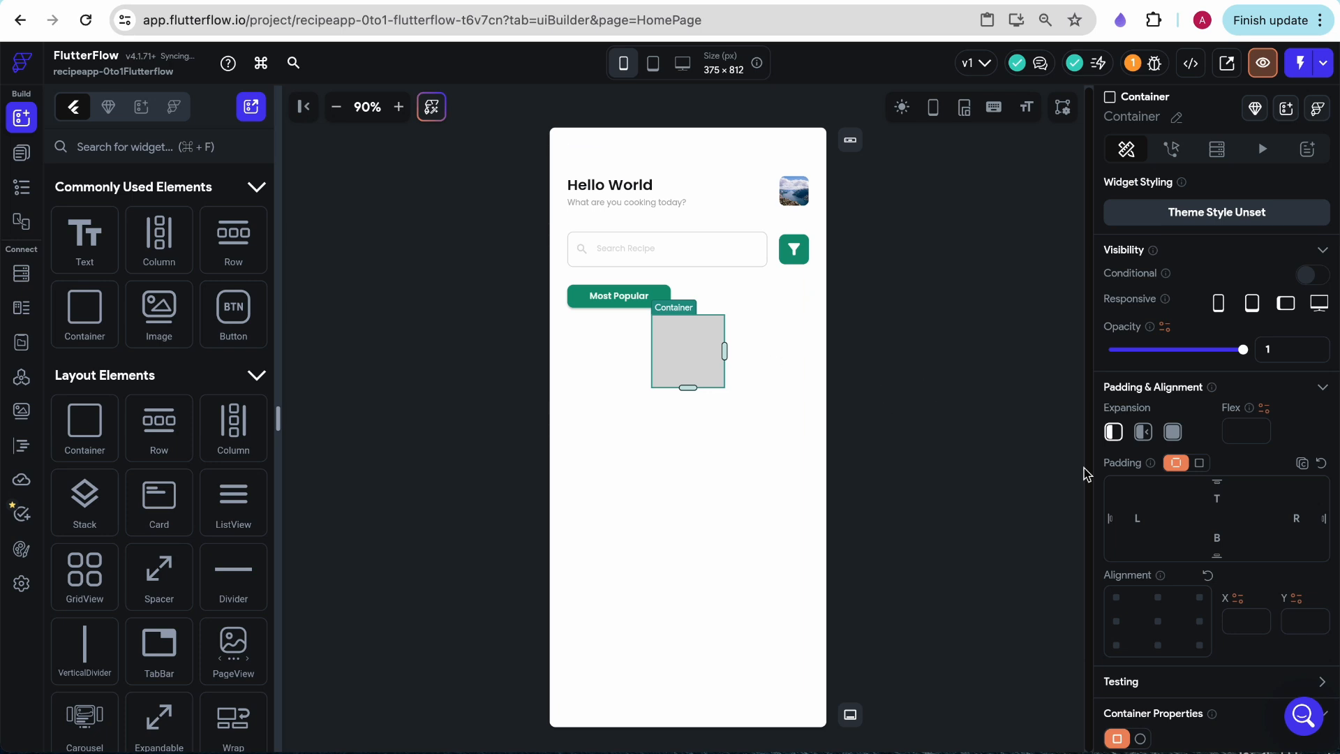
pyautogui.scroll(-5, 1186, 516)
pyautogui.click(1199, 530)
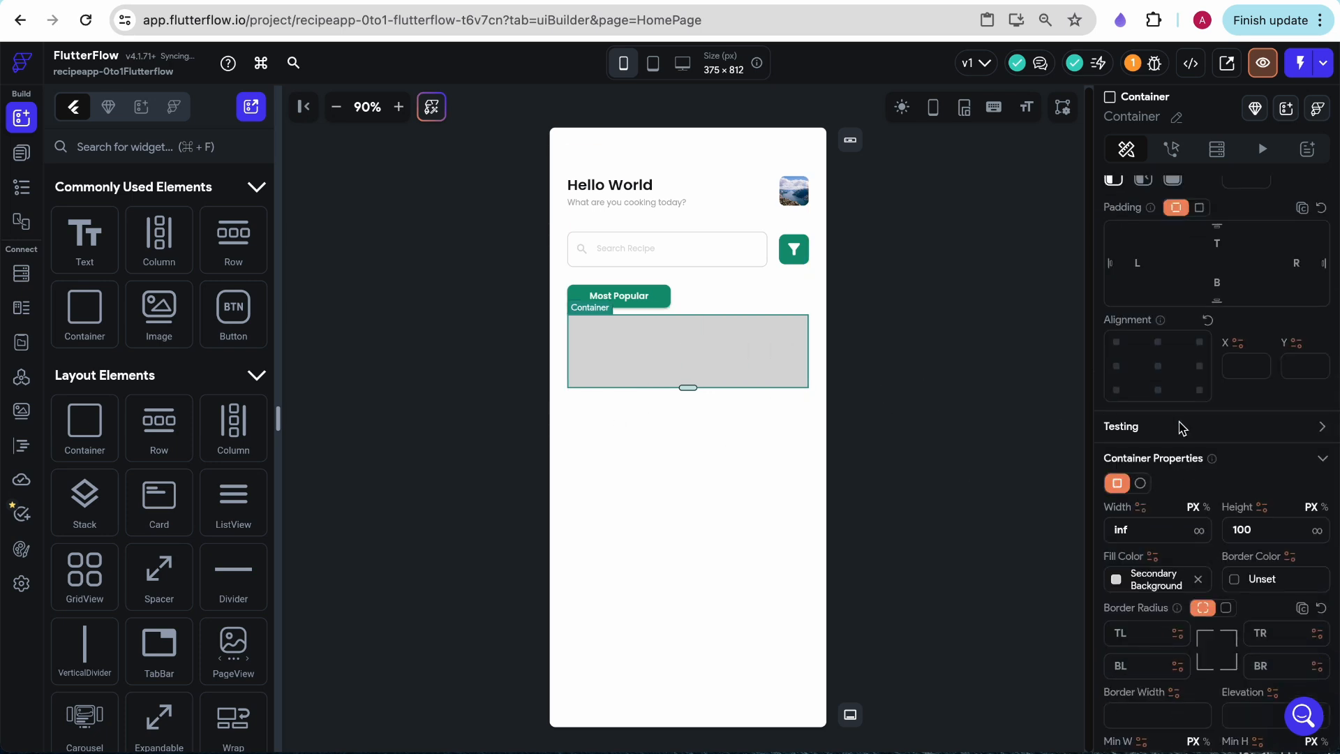
# - Set the new container's fill color to Primary Background and name it PopularRecipes
pyautogui.click(1119, 592)
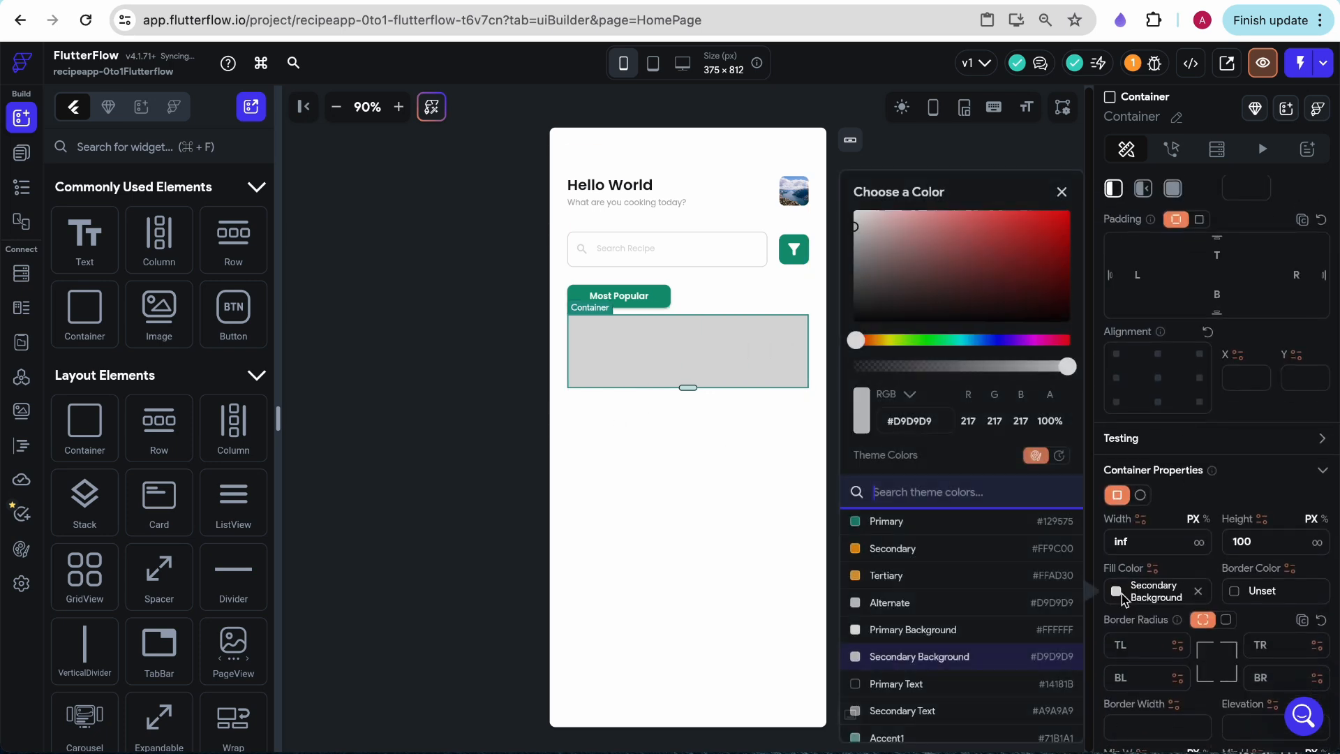
pyautogui.click(898, 628)
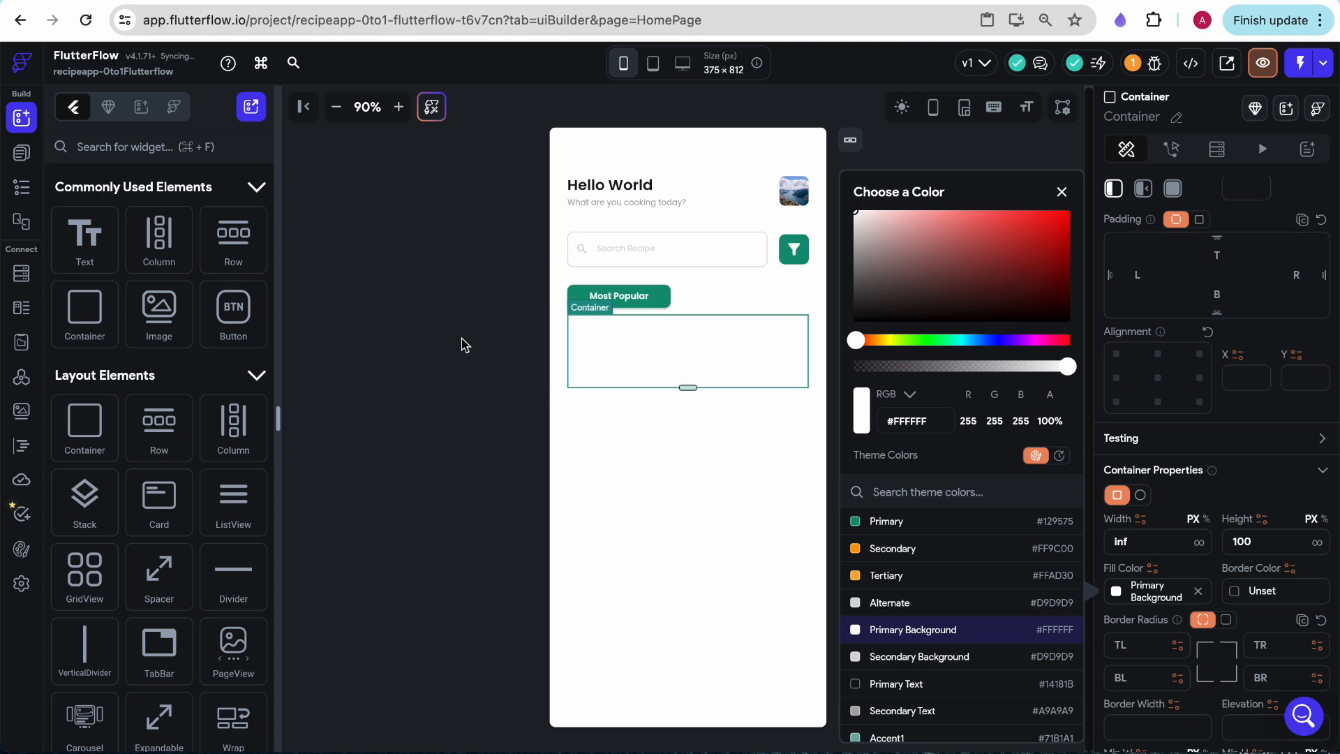
pyautogui.click(464, 345)
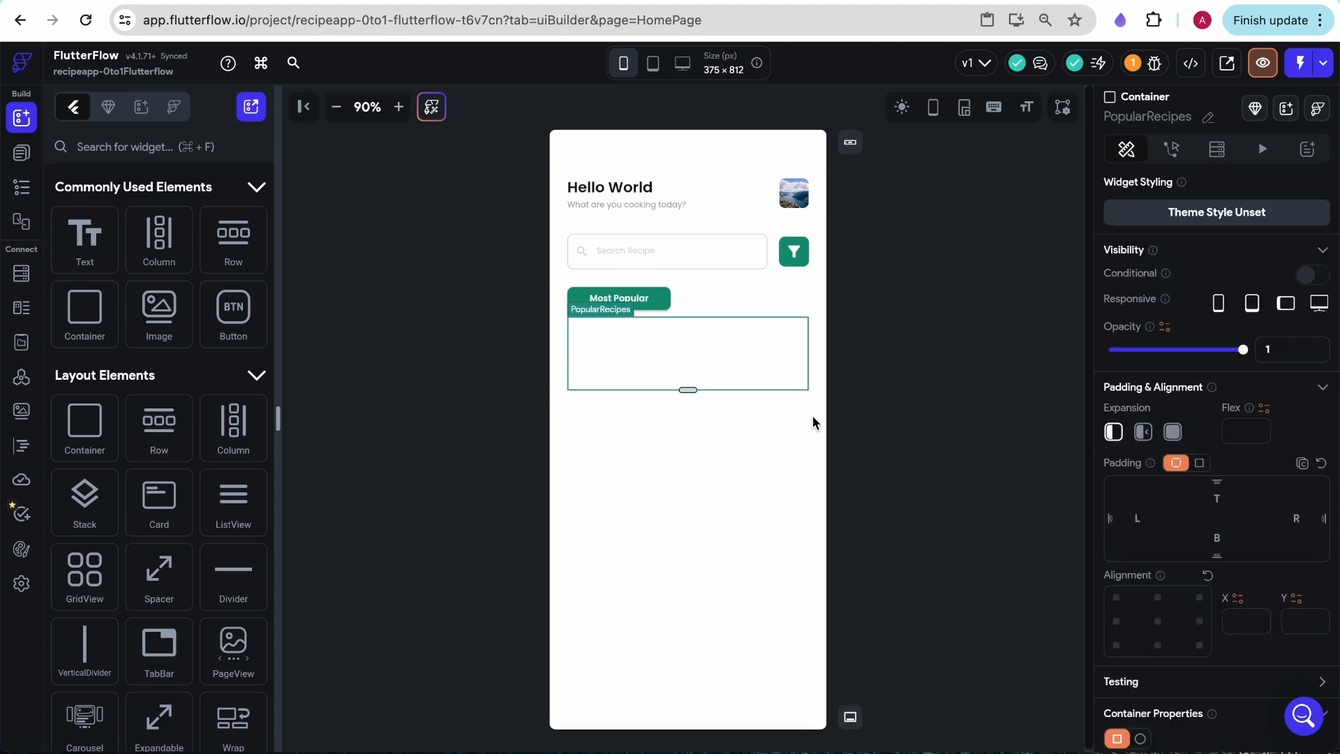
# - Check the recipe cards in the Figma mockup and try a horizontal ListView inside the PopularRecipes container in FlutterFlow
pyautogui.click(400, 1)
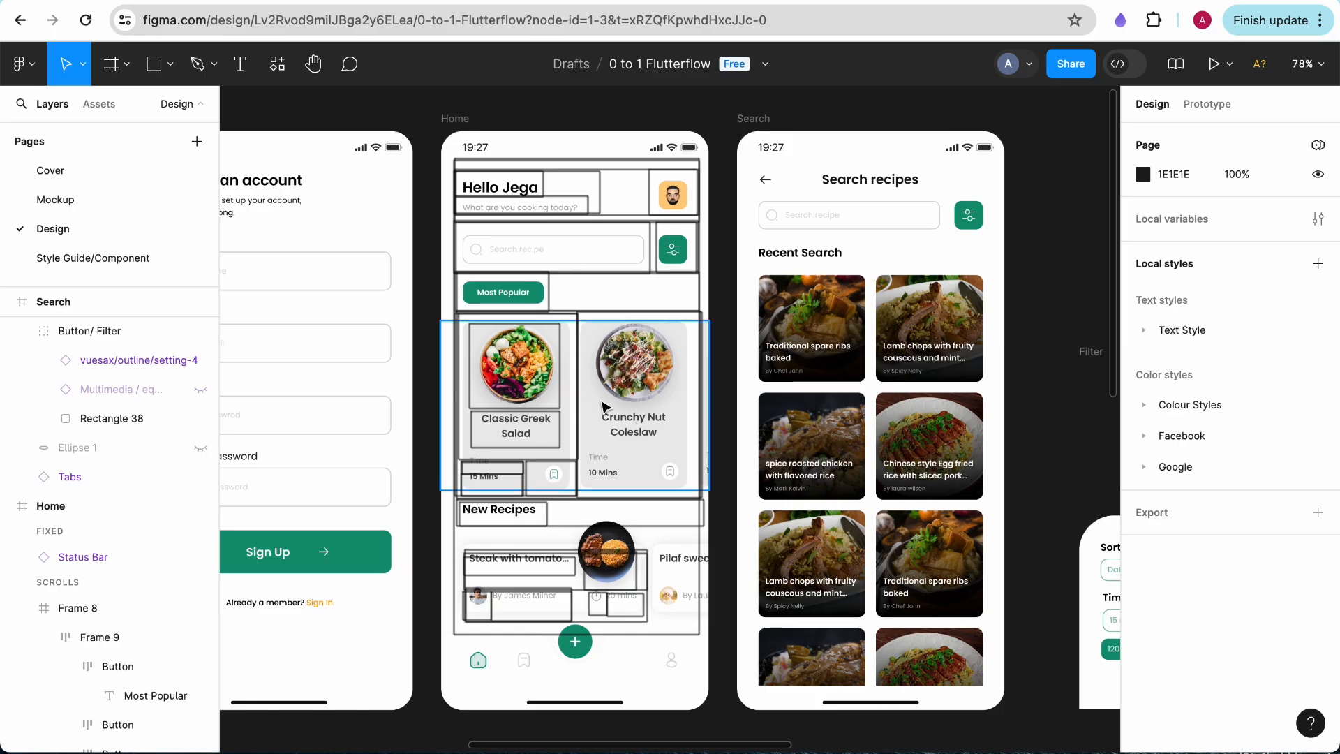
pyautogui.click(202, 2)
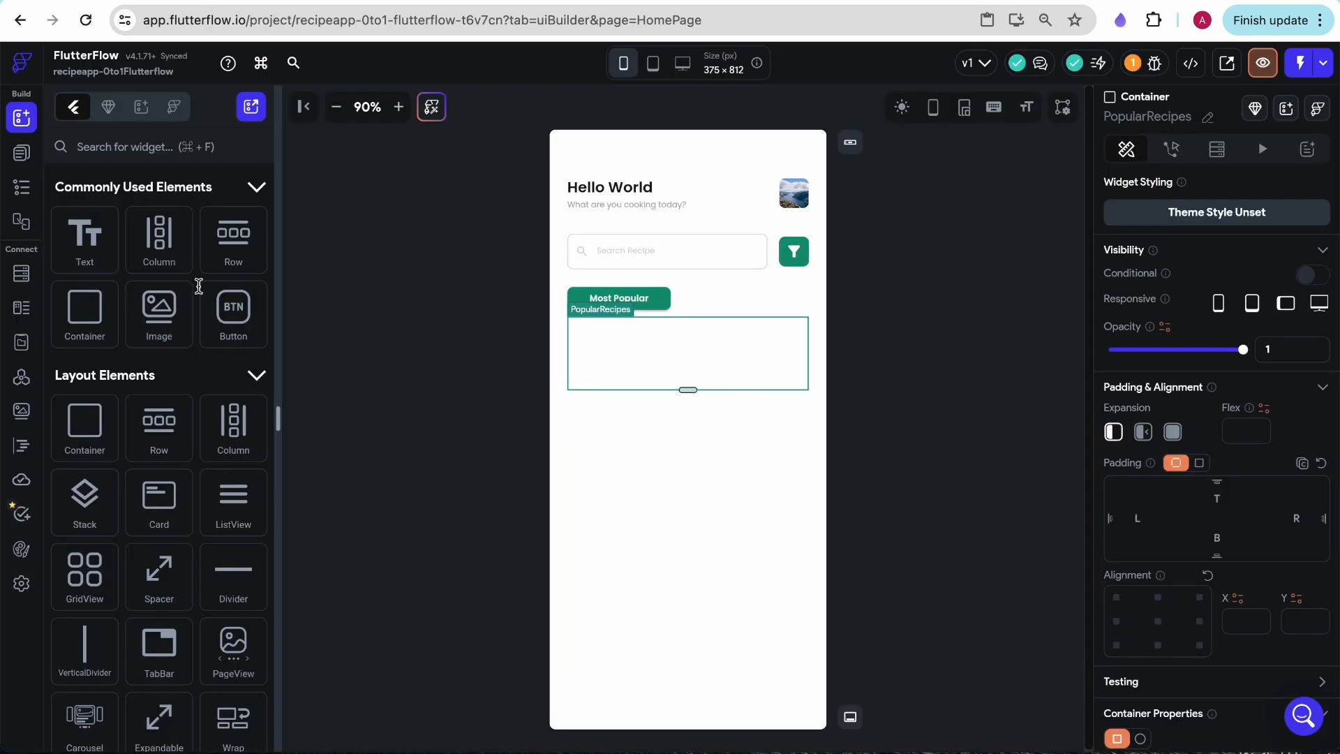
pyautogui.moveTo(231, 501); pyautogui.dragTo(706, 345)
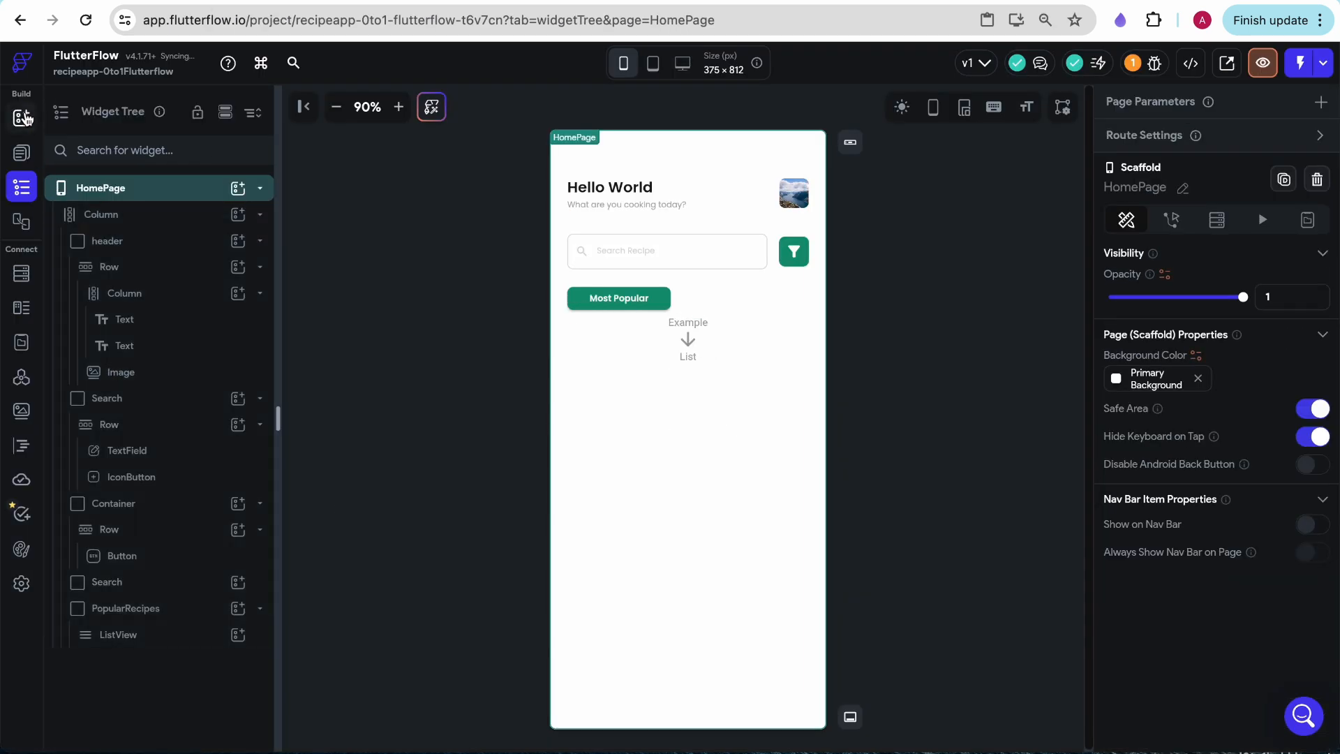
pyautogui.click(683, 341)
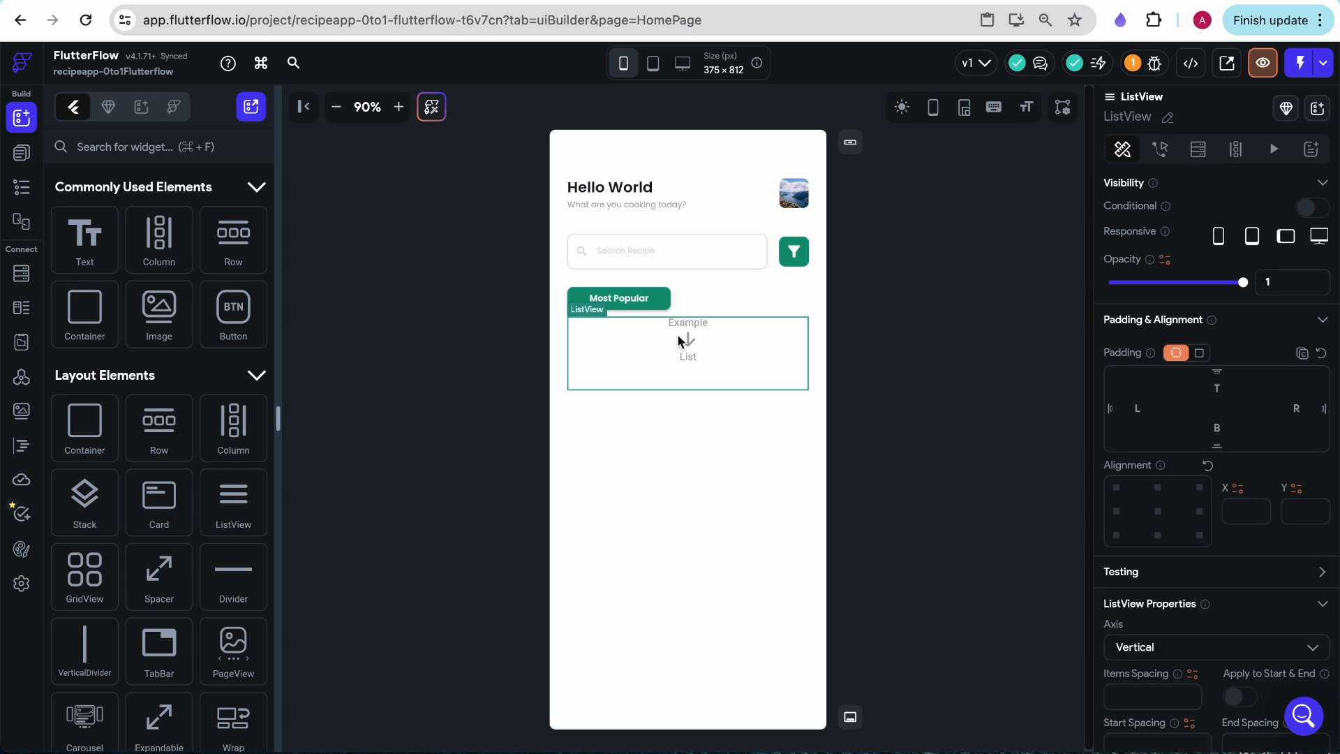
pyautogui.scroll(-3, 1196, 597)
pyautogui.click(1137, 463)
pyautogui.click(1141, 504)
# - Try four sample containers inside the ListView and delete them together with the ListView
pyautogui.moveTo(84, 308); pyautogui.dragTo(684, 357)
pyautogui.moveTo(85, 308); pyautogui.dragTo(684, 338)
pyautogui.moveTo(85, 308); pyautogui.dragTo(737, 324)
pyautogui.moveTo(85, 308); pyautogui.dragTo(793, 338)
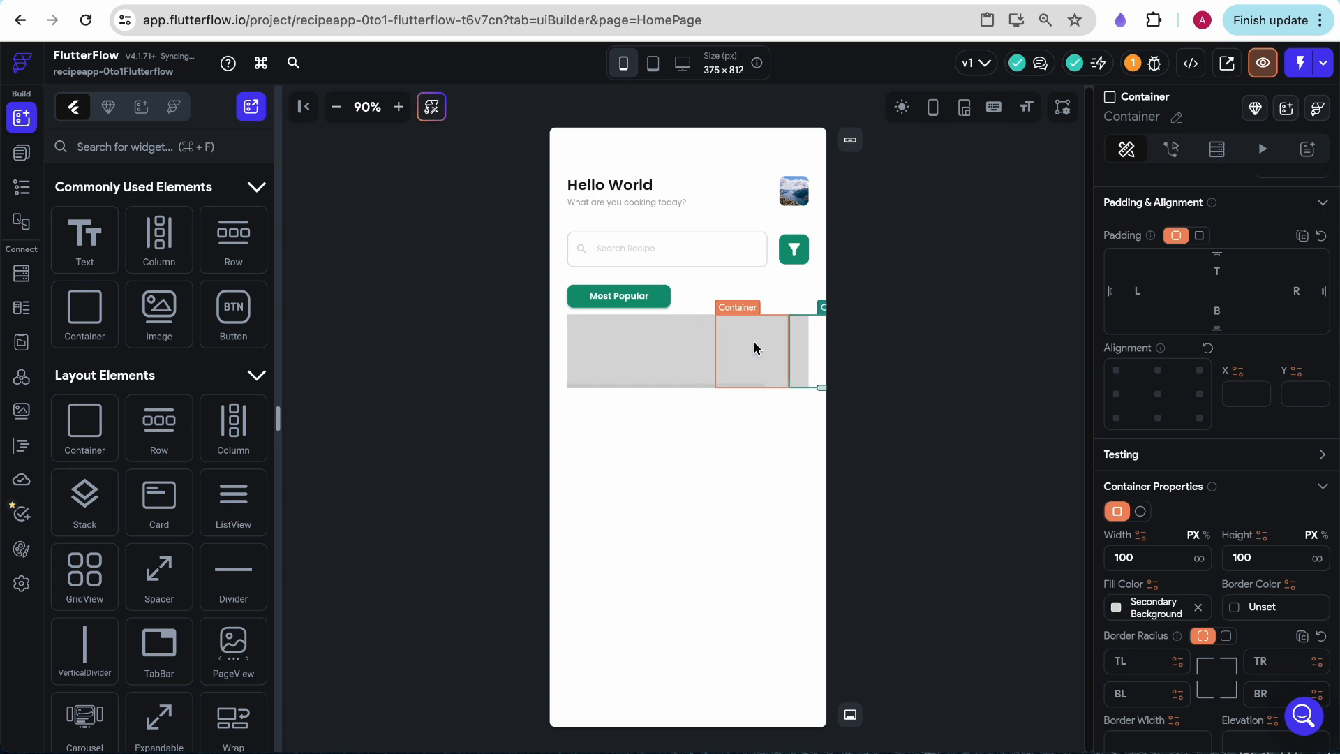
pyautogui.press('Delete')
pyautogui.press('Delete')
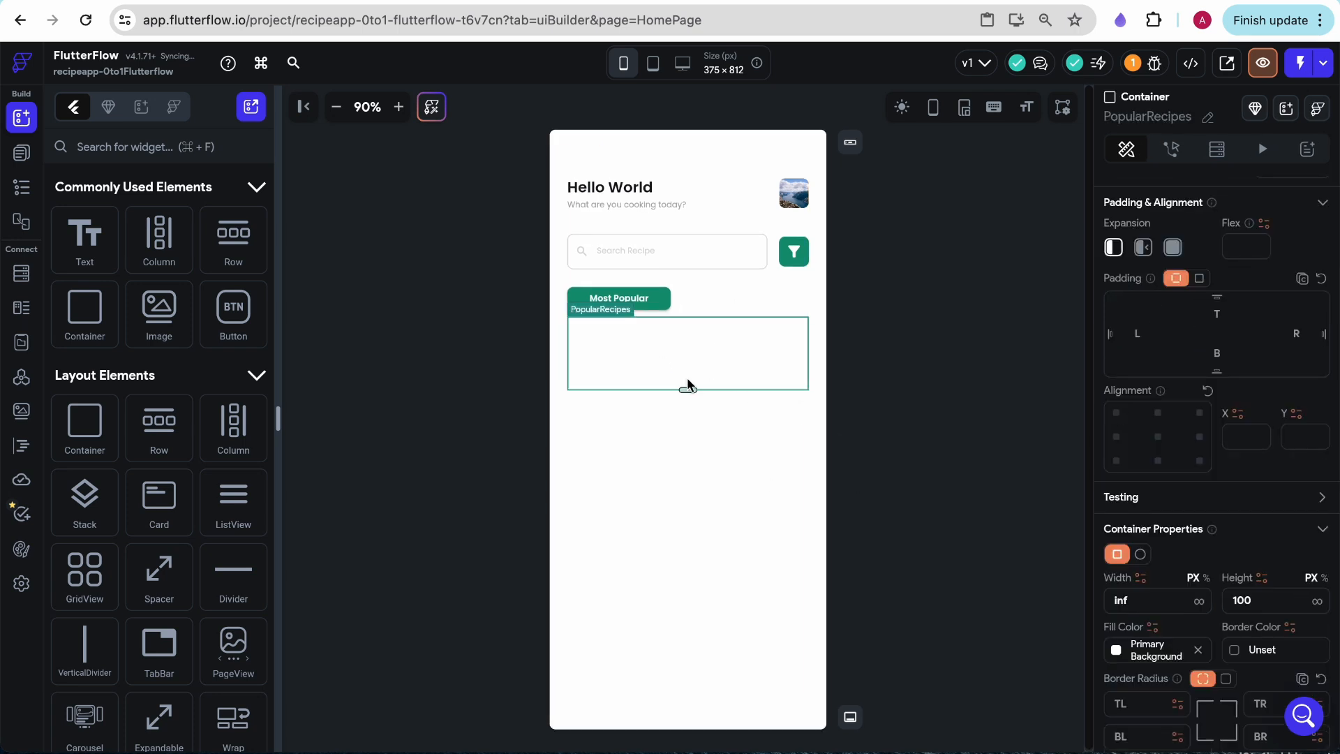
# - Check the recipe cards in the Figma home mockup, return to FlutterFlow, and add a container to the ListView inside PopularRecipes
pyautogui.hotkey('ctrl', 'Tab')
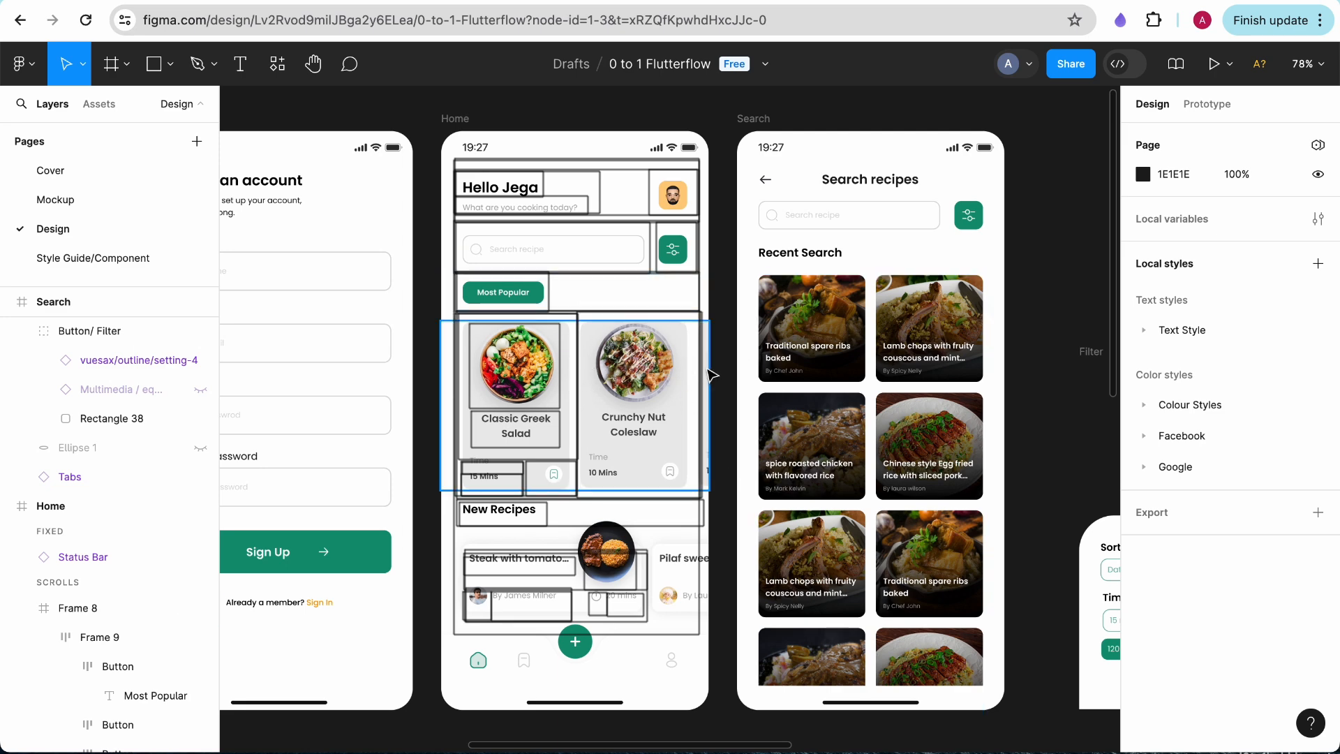
pyautogui.hotkey('ctrl', 'shift', 'Tab')
pyautogui.moveTo(104, 453); pyautogui.dragTo(616, 353)
# - Look up the recipe card's size in Figma and set the new FlutterFlow container's width to 150 and height to 235
pyautogui.hotkey('ctrl', 'Tab')
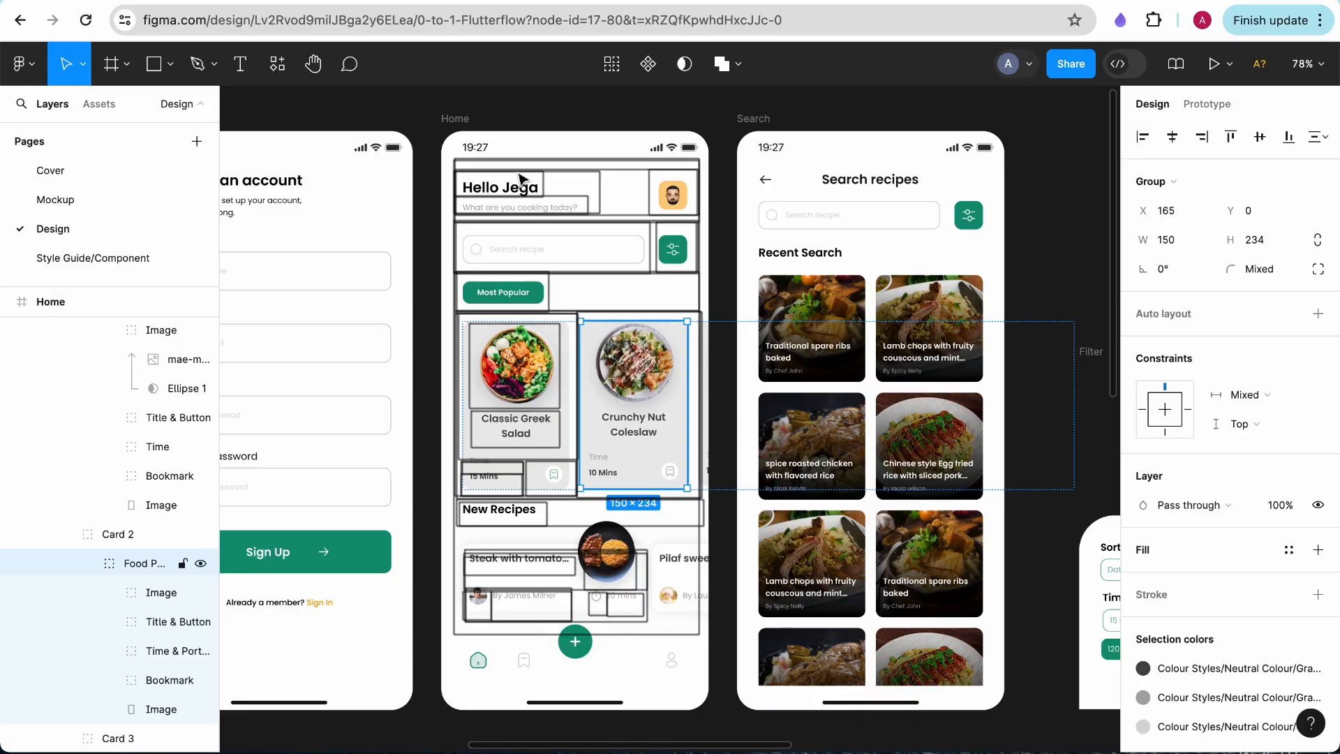
pyautogui.hotkey('ctrl', 'shift', 'Tab')
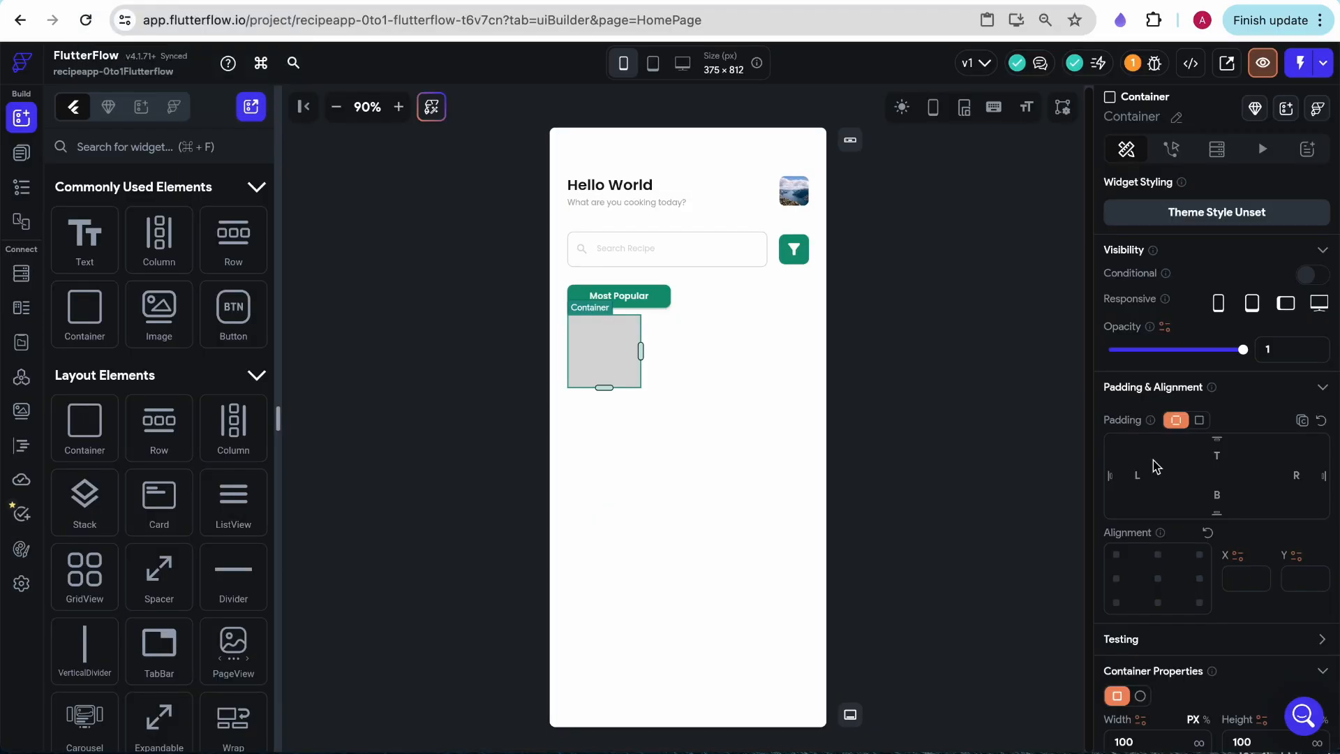
pyautogui.scroll(-3, 1157, 559)
pyautogui.doubleClick(1128, 506)
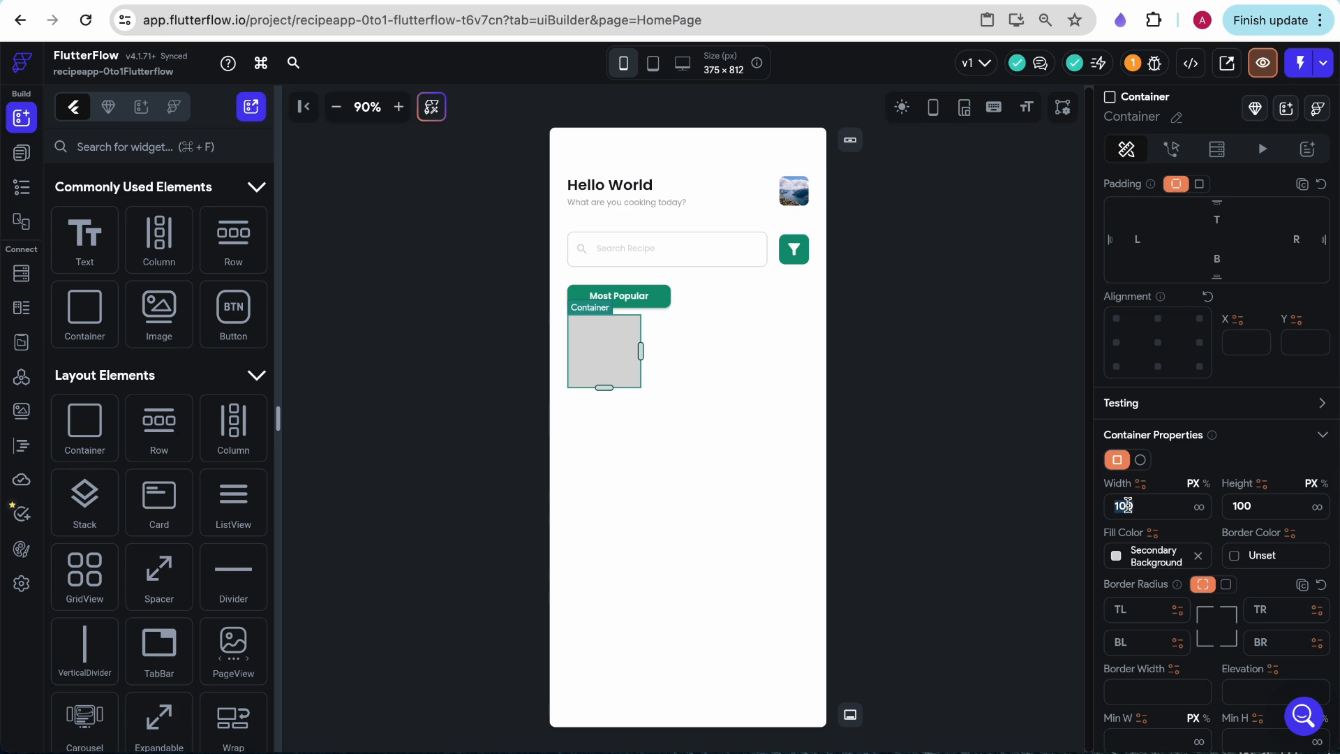
pyautogui.write('150')
pyautogui.doubleClick(1248, 506)
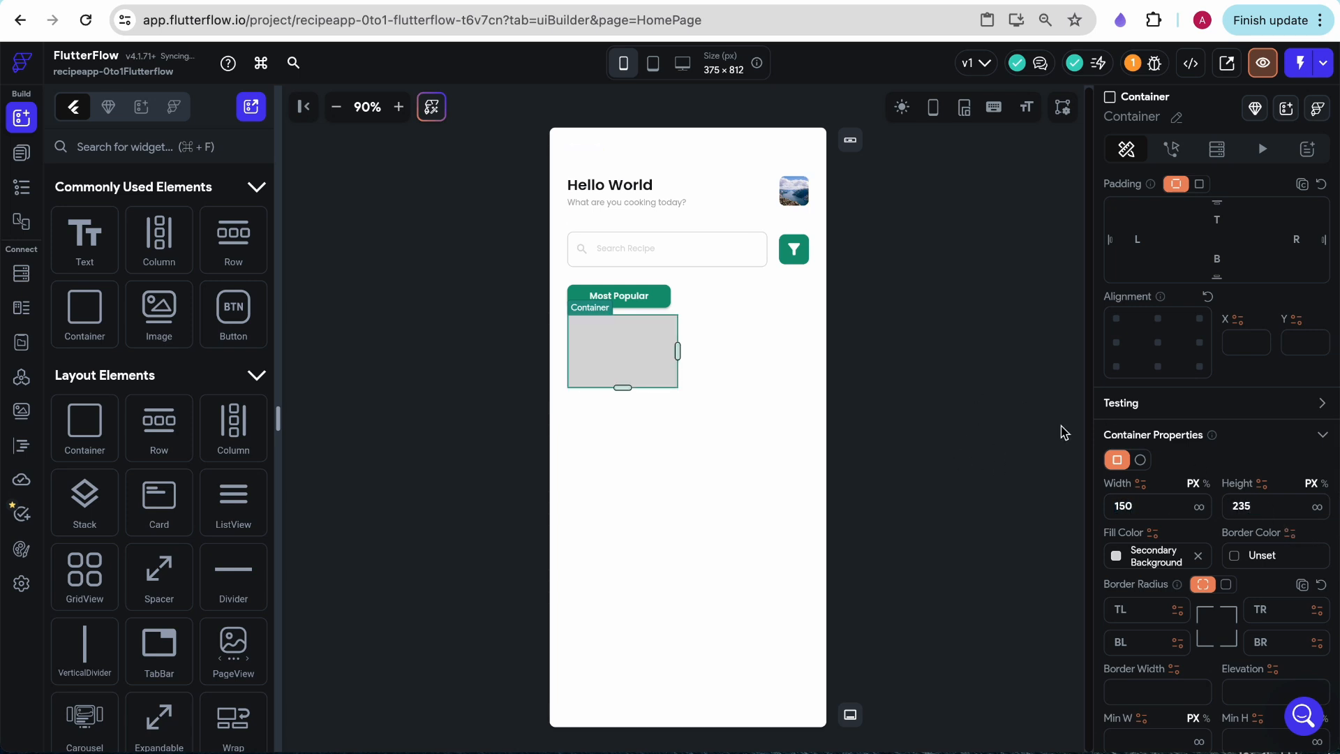
pyautogui.click(1047, 442)
# - Select the PopularRecipes container in the widget tree and set its height to 235
pyautogui.click(649, 349)
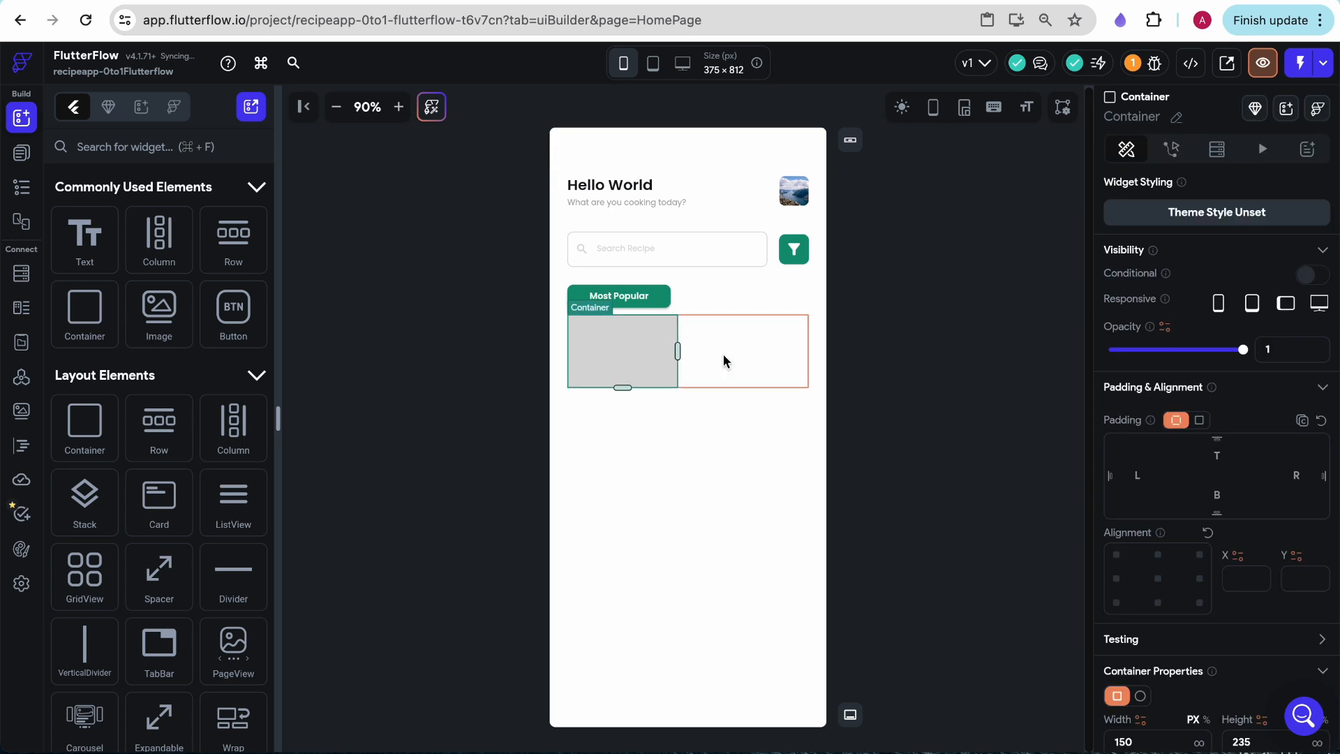
pyautogui.click(726, 356)
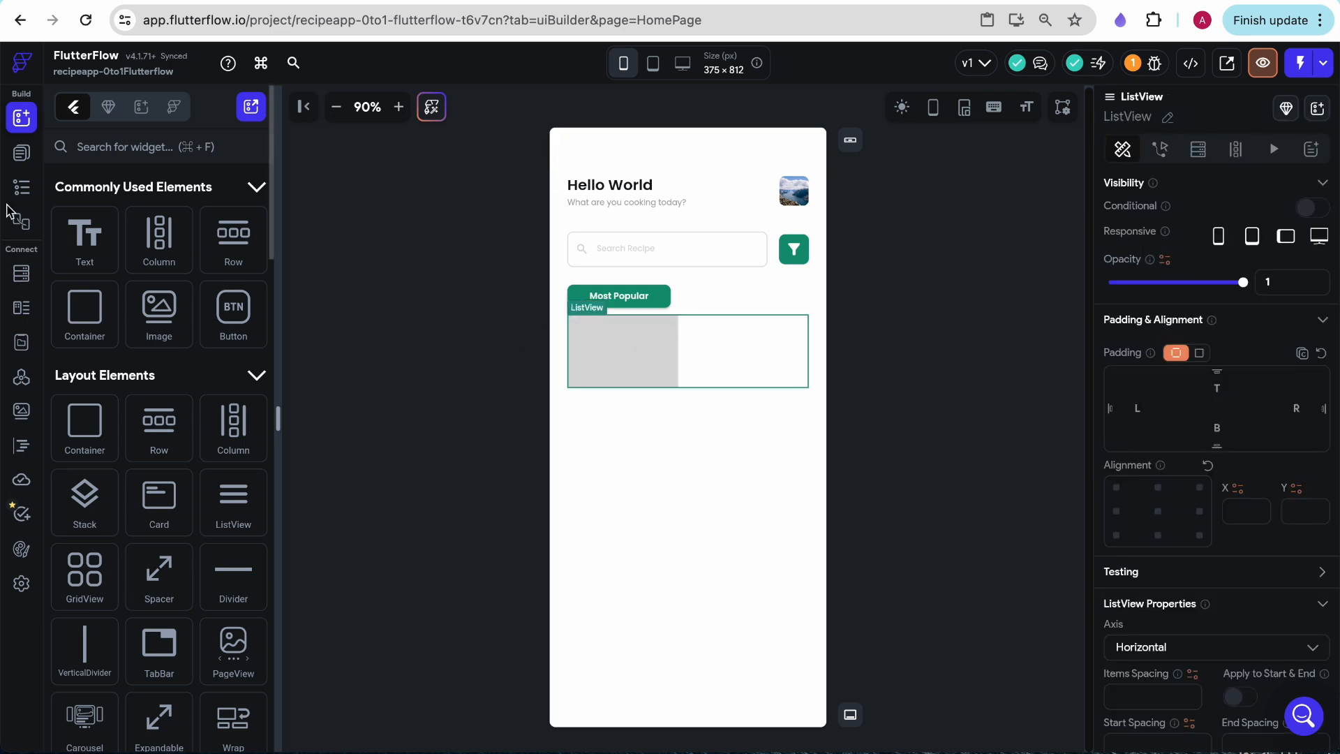
pyautogui.click(21, 155)
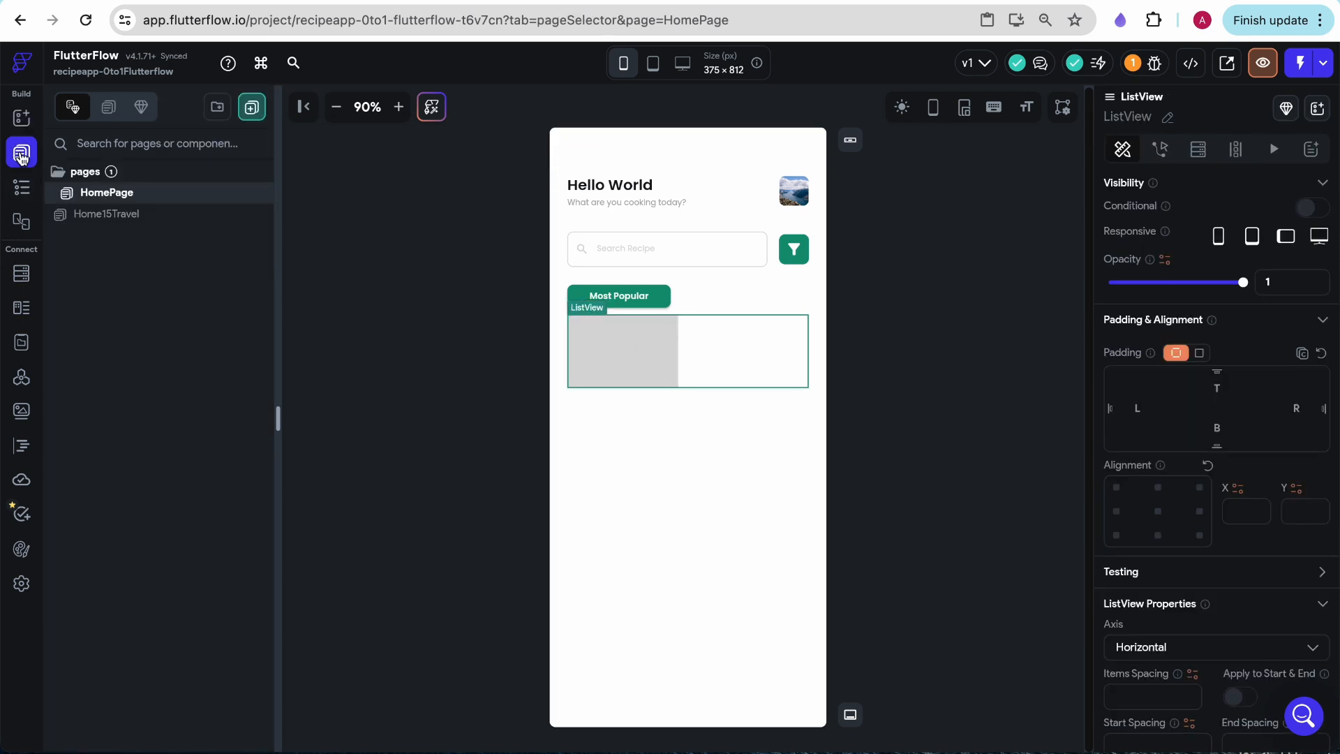
pyautogui.click(23, 188)
pyautogui.click(164, 607)
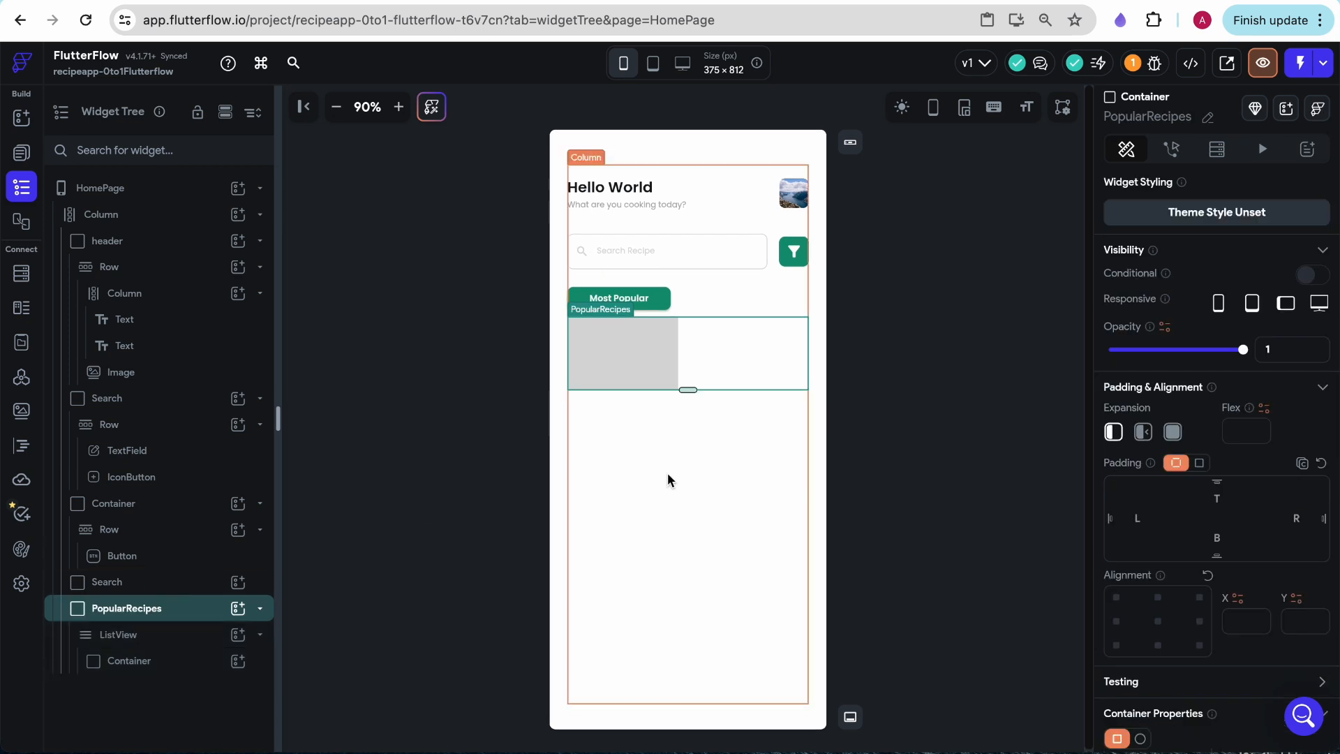
pyautogui.moveTo(688, 390); pyautogui.dragTo(688, 485)
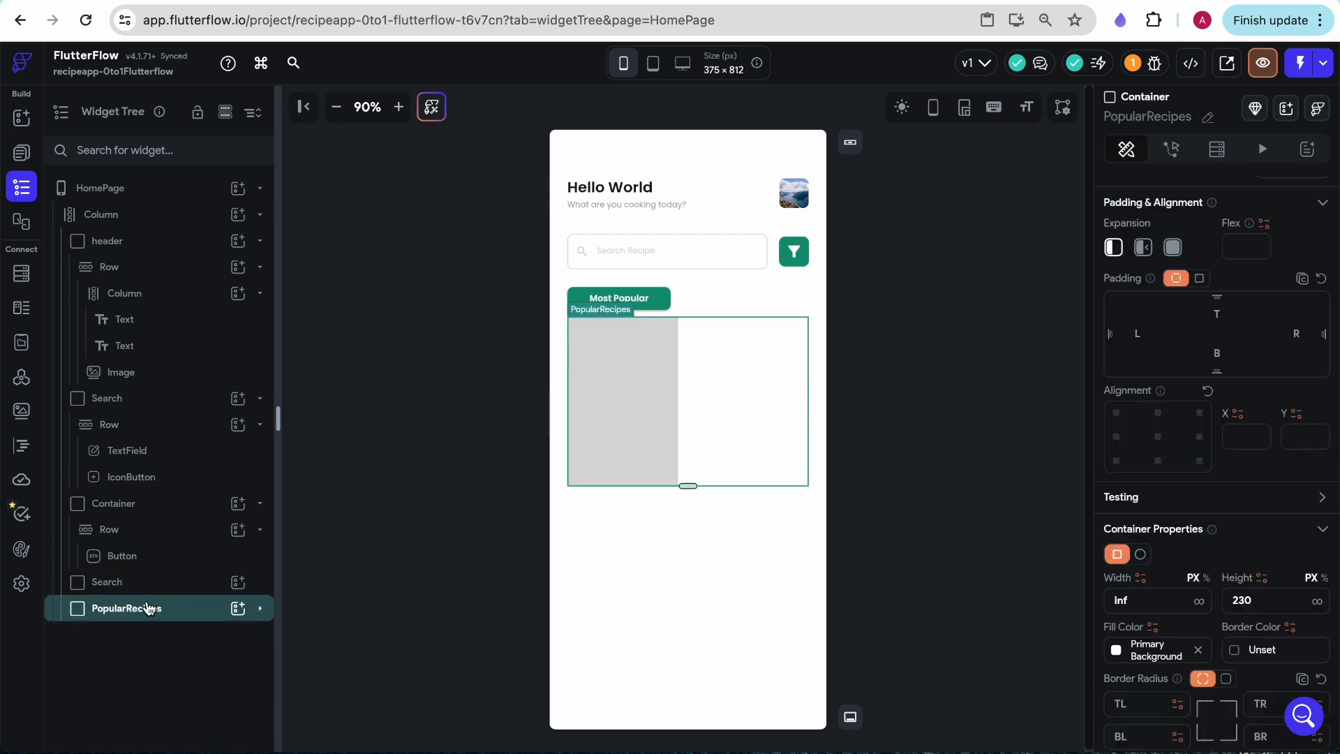
pyautogui.click(1258, 600)
pyautogui.press('BackSpace')
pyautogui.write('5')
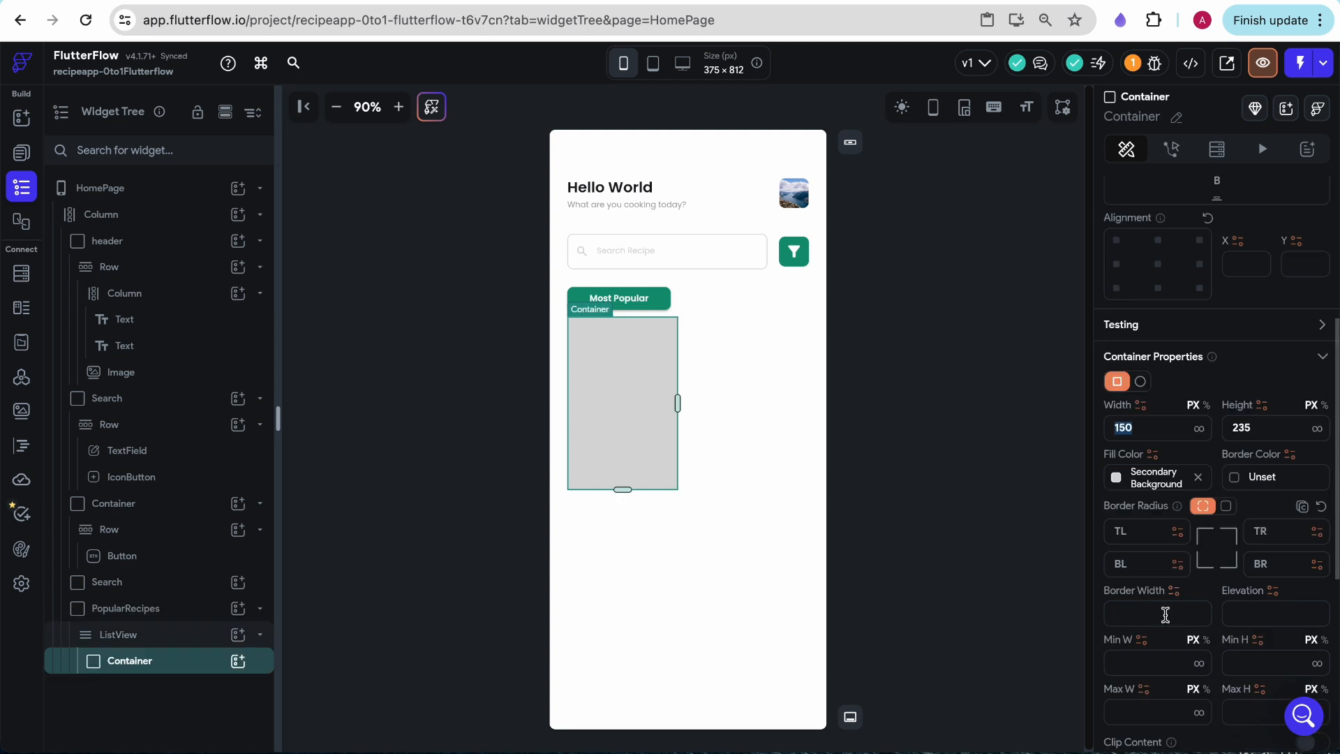
# - Apply a small uniform border radius to all corners of the card container inside the ListView
pyautogui.scroll(-1, 1167, 619)
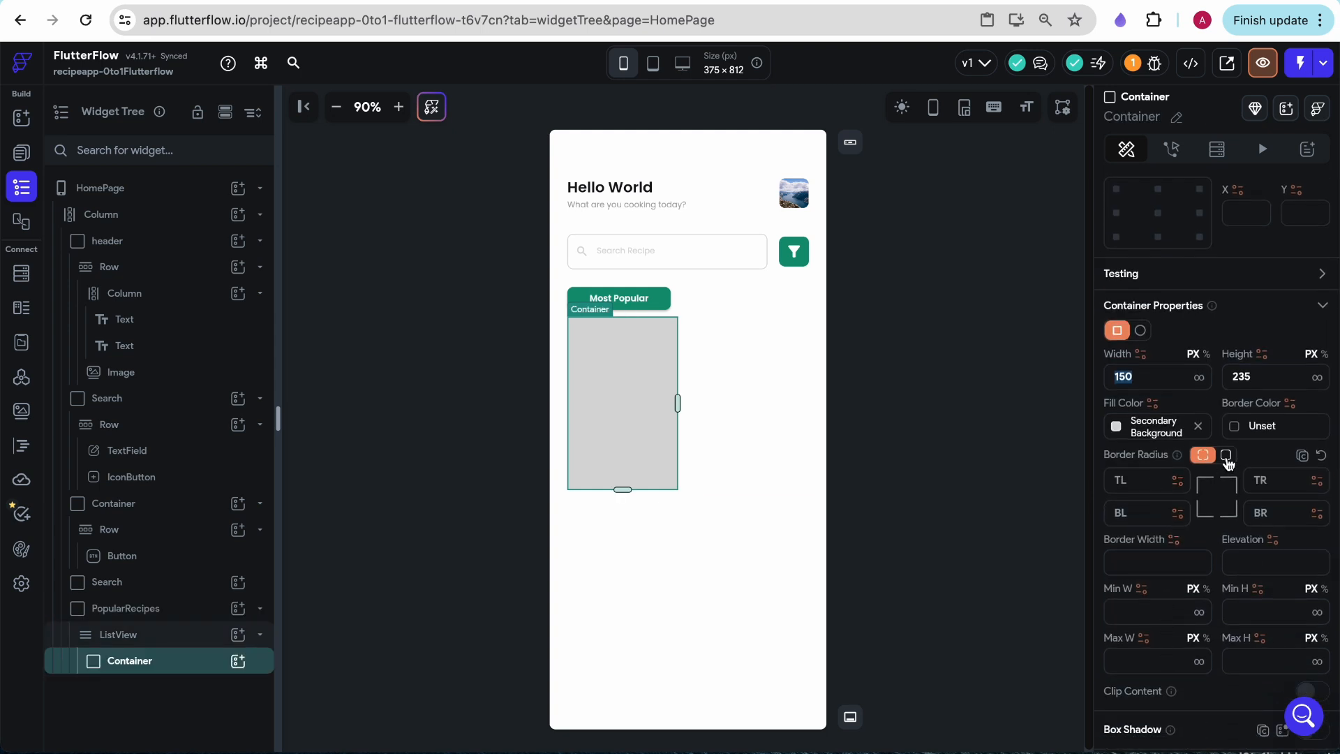
pyautogui.click(1226, 456)
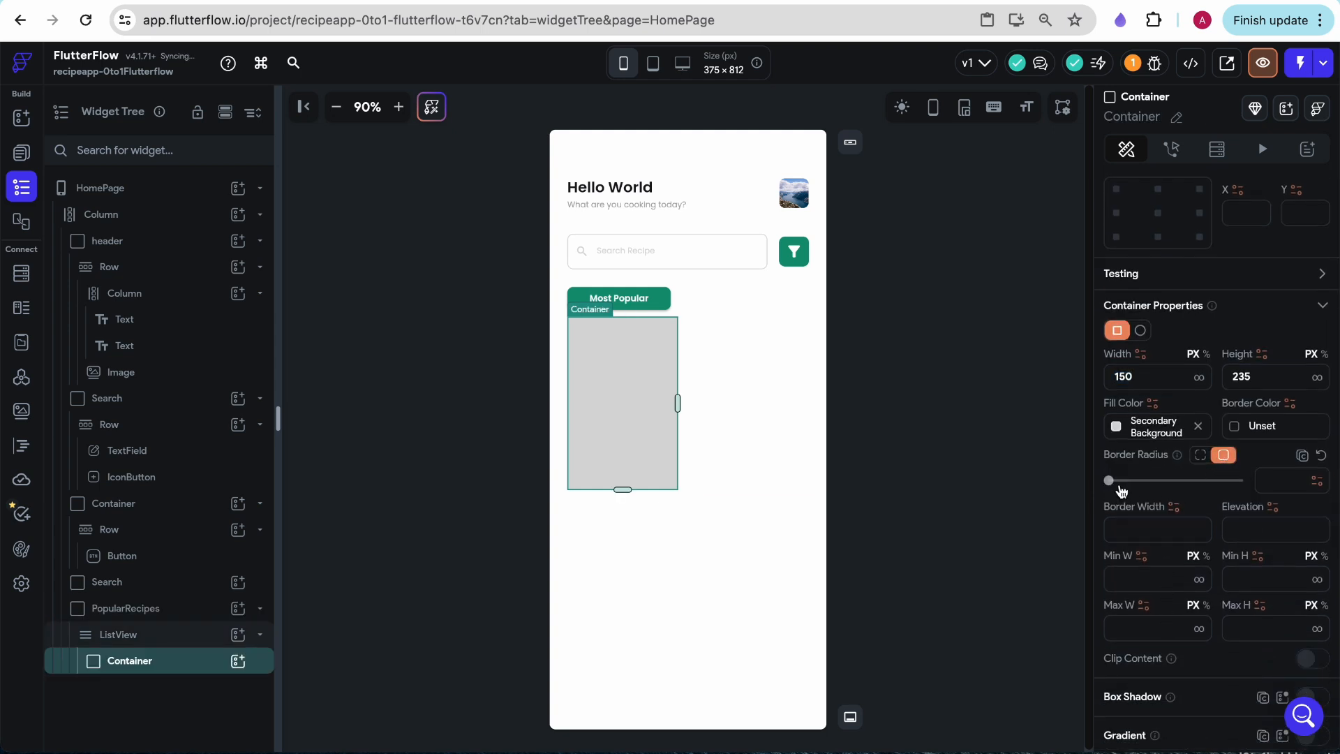
pyautogui.moveTo(1114, 491); pyautogui.dragTo(1143, 491)
pyautogui.click(749, 349)
pyautogui.click(988, 408)
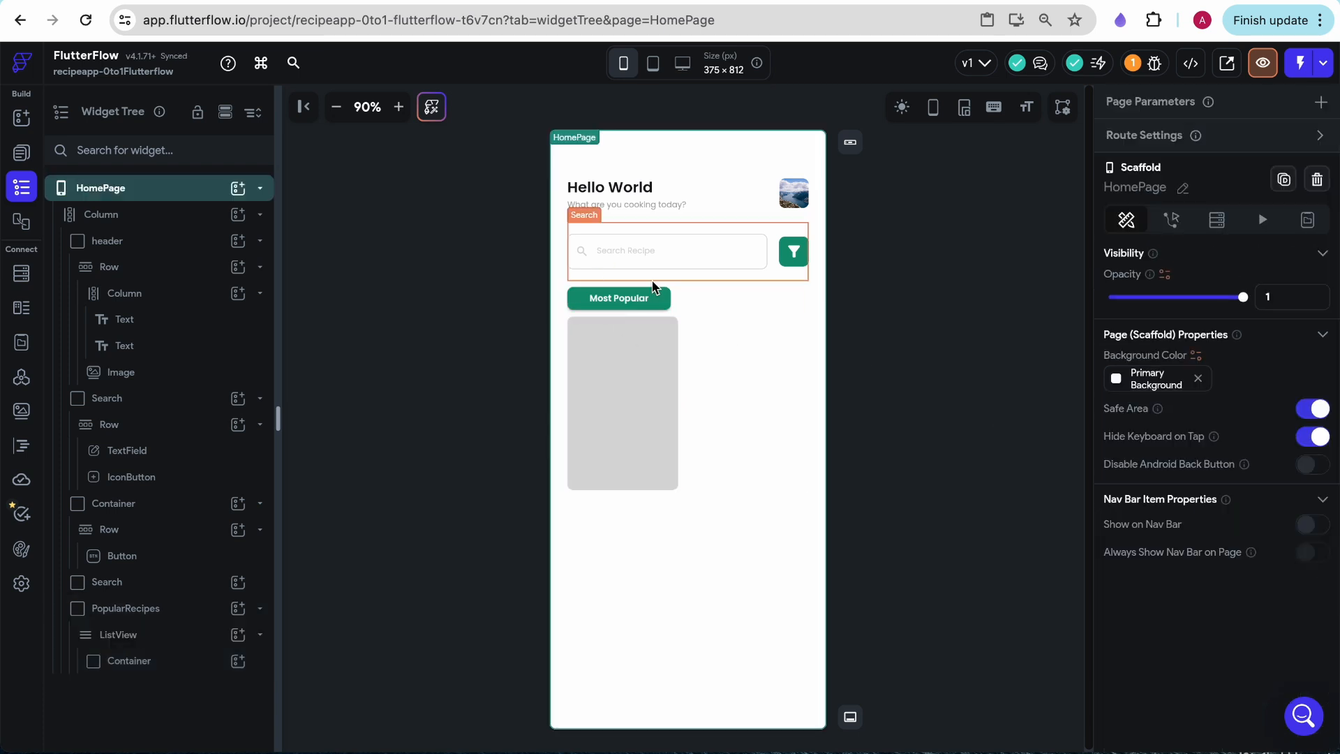
# - Give the PopularRecipes container 16 of padding at both top and bottom
pyautogui.click(684, 339)
pyautogui.scroll(-3, 1205, 585)
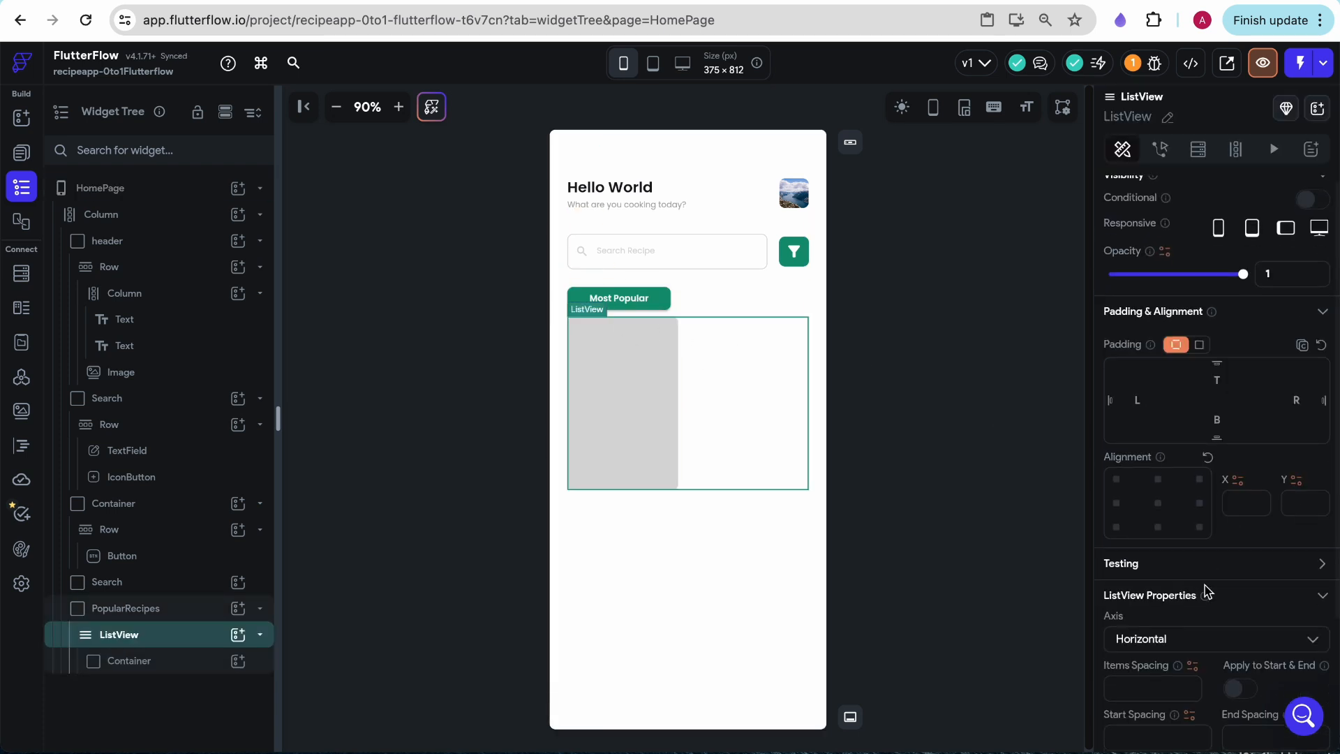
pyautogui.click(621, 527)
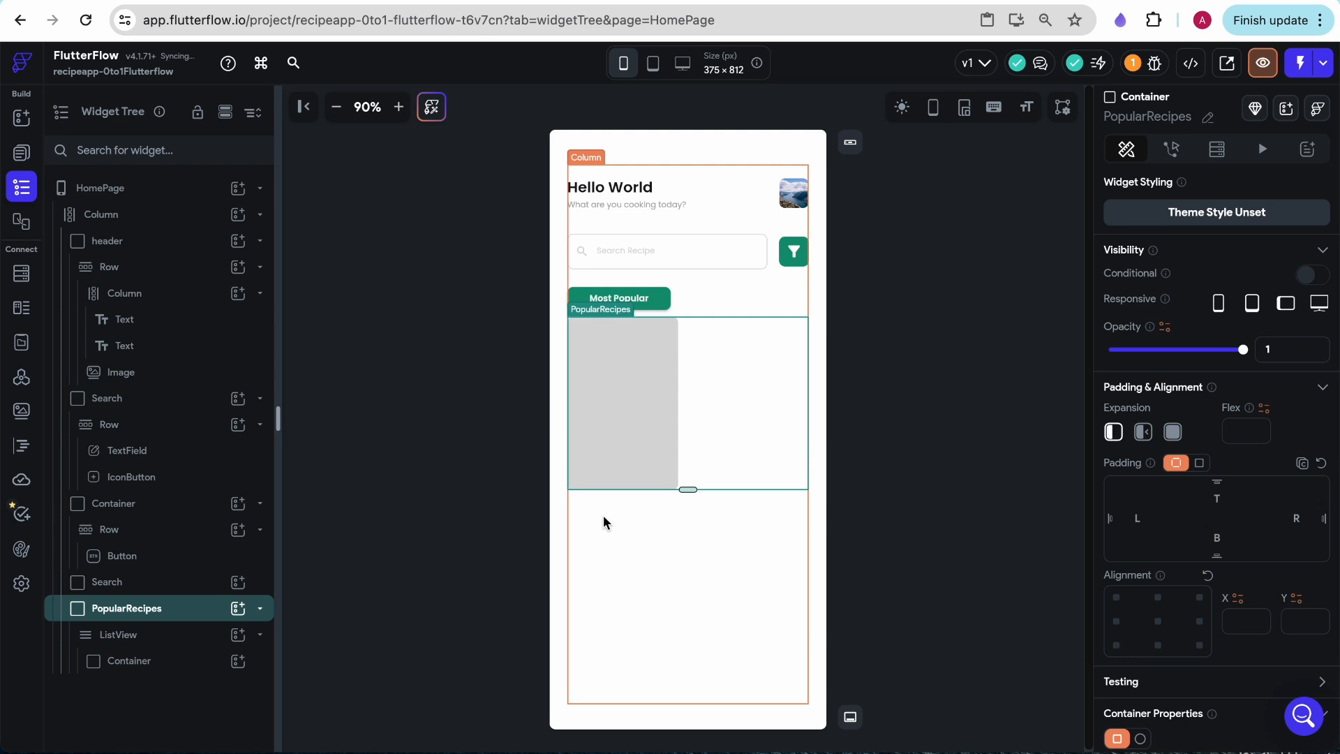
pyautogui.click(1215, 493)
pyautogui.write('1')
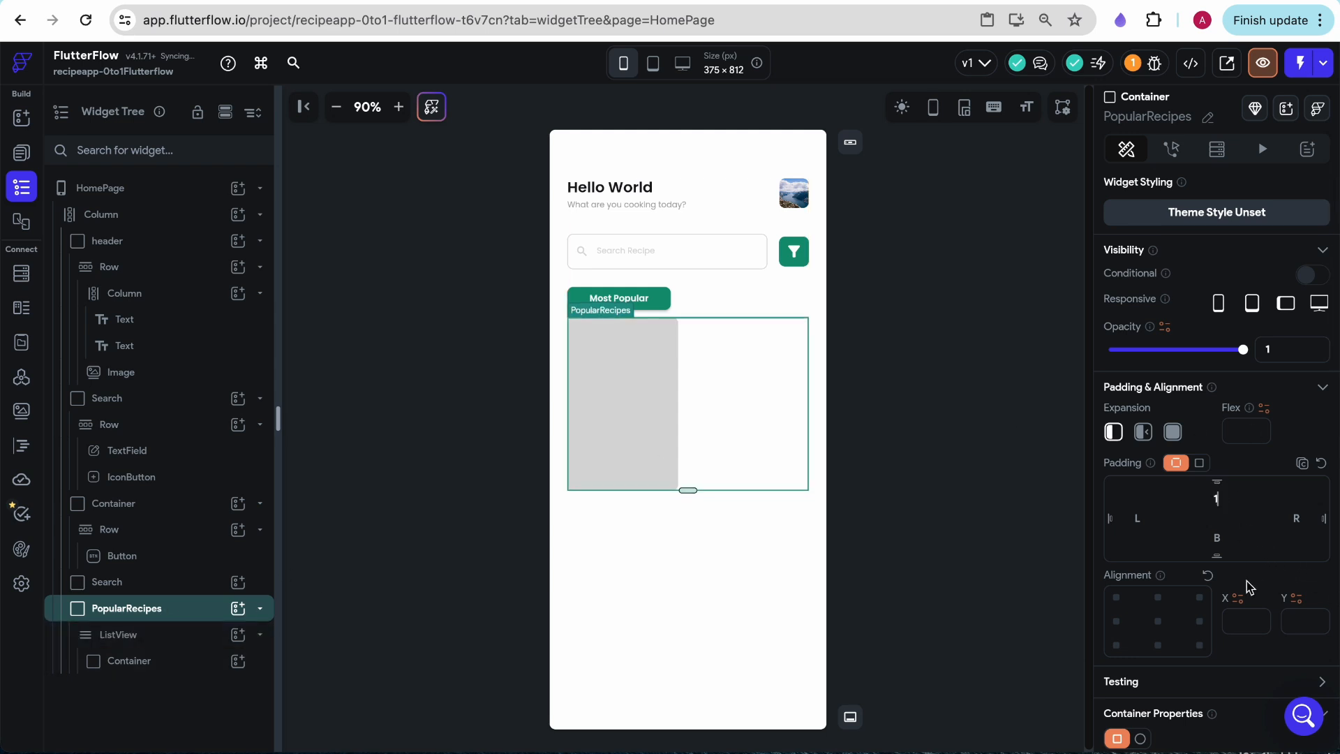
pyautogui.write('6')
pyautogui.click(1216, 536)
pyautogui.write('16')
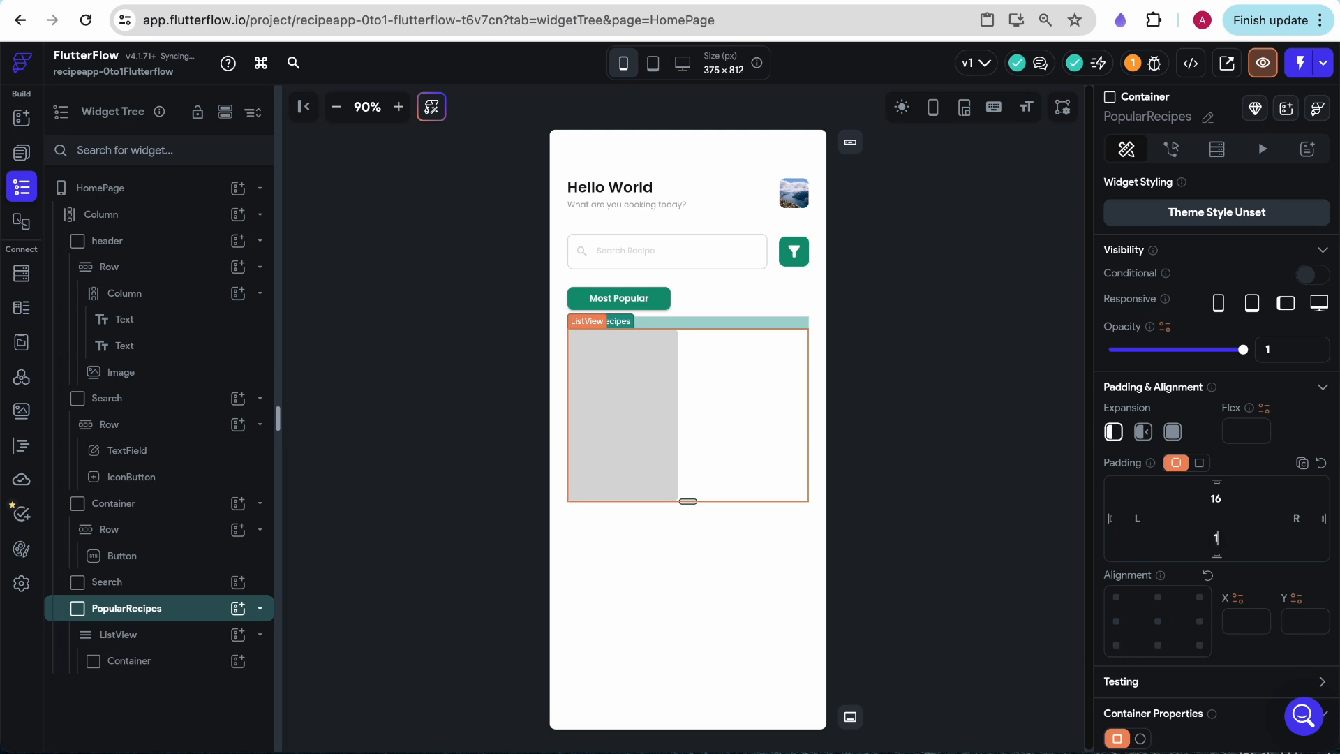
pyautogui.click(907, 356)
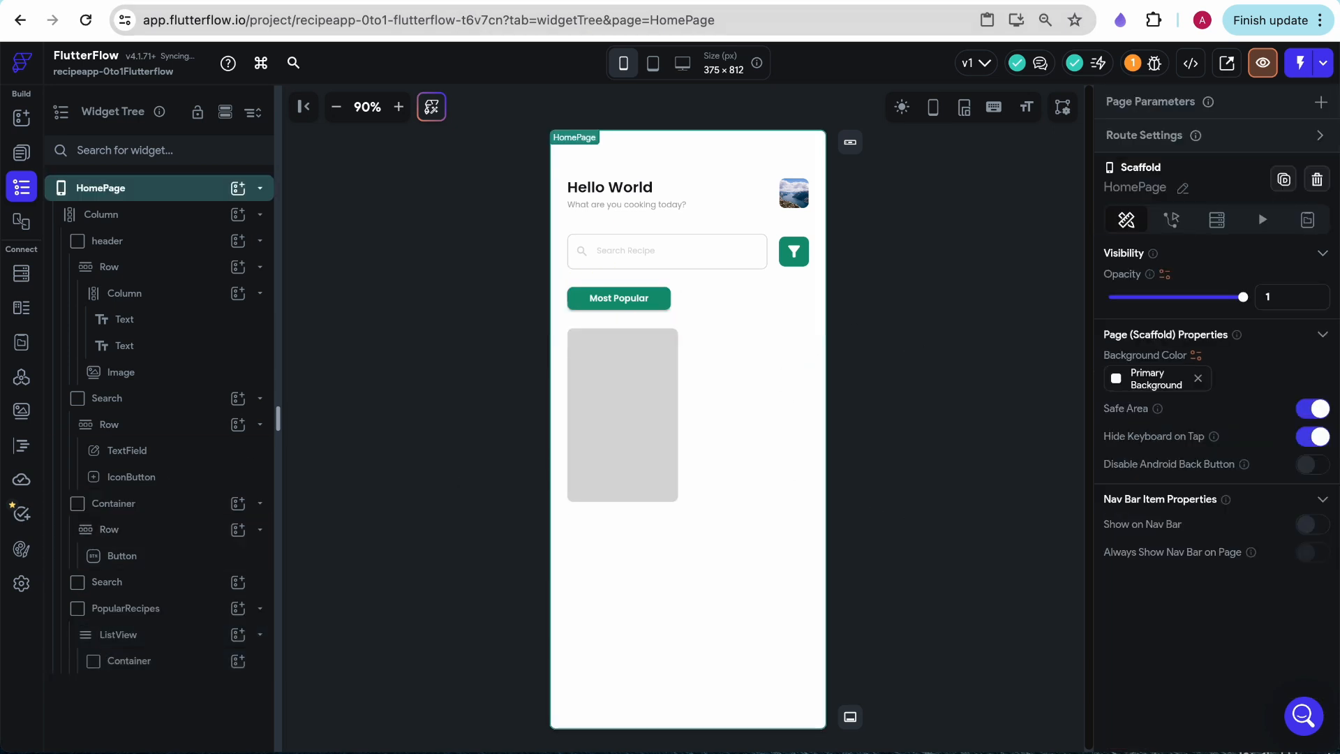
# - Check the recipe card in the Figma mockup, return to FlutterFlow, and place a Column inside the card container
pyautogui.hotkey('ctrl', 'Tab')
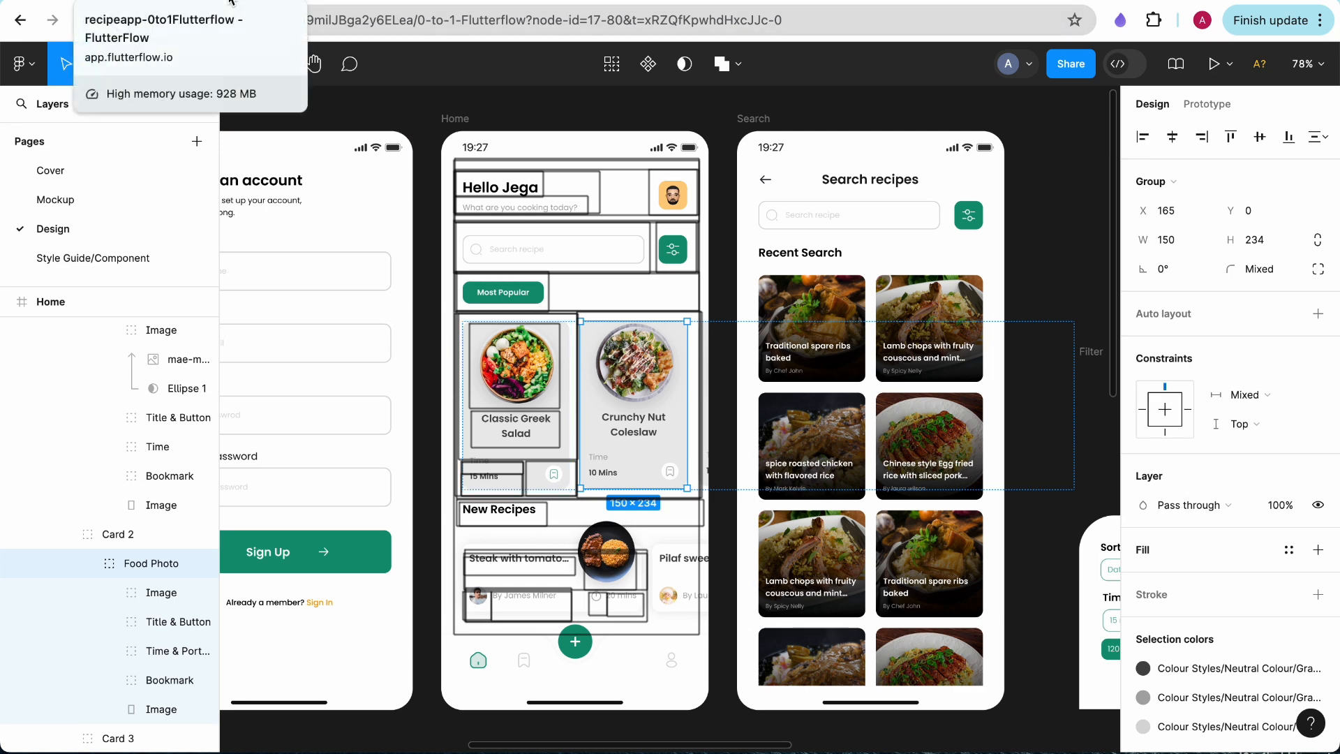
pyautogui.click(233, 2)
pyautogui.click(624, 392)
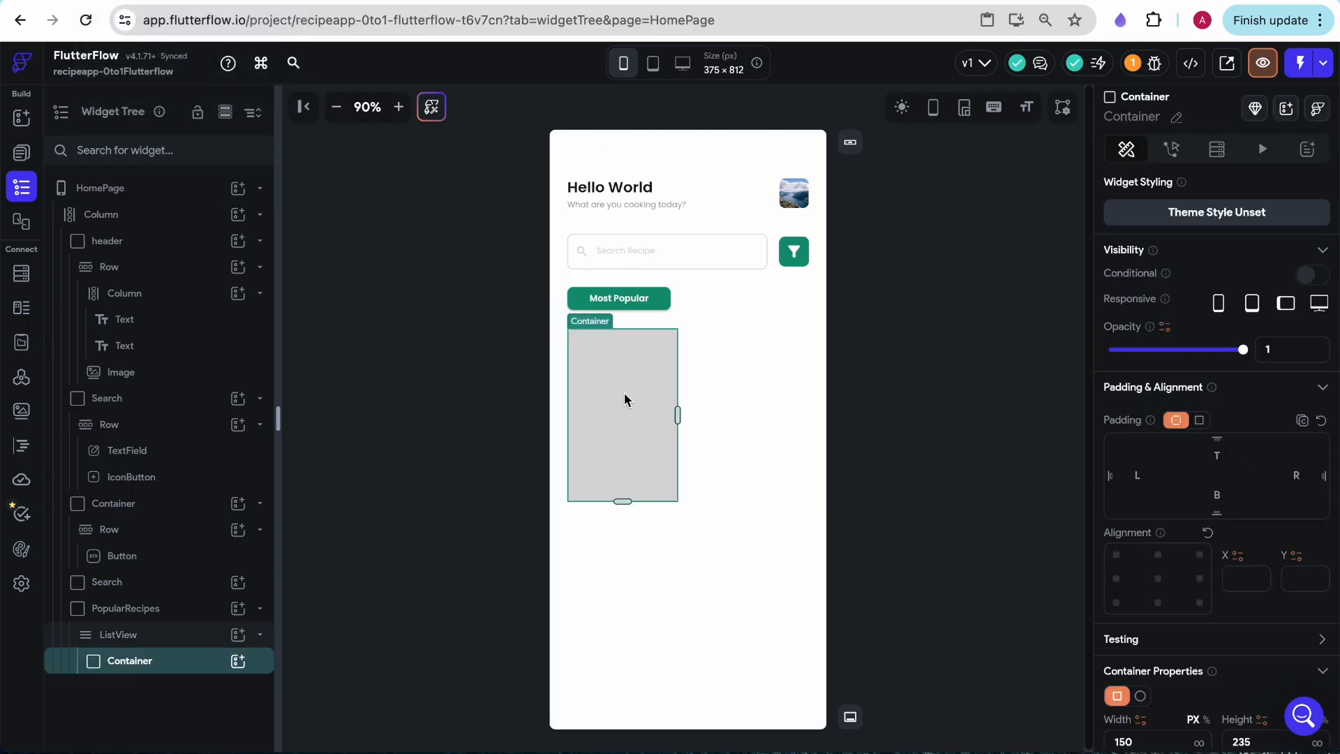
pyautogui.rightClick(624, 399)
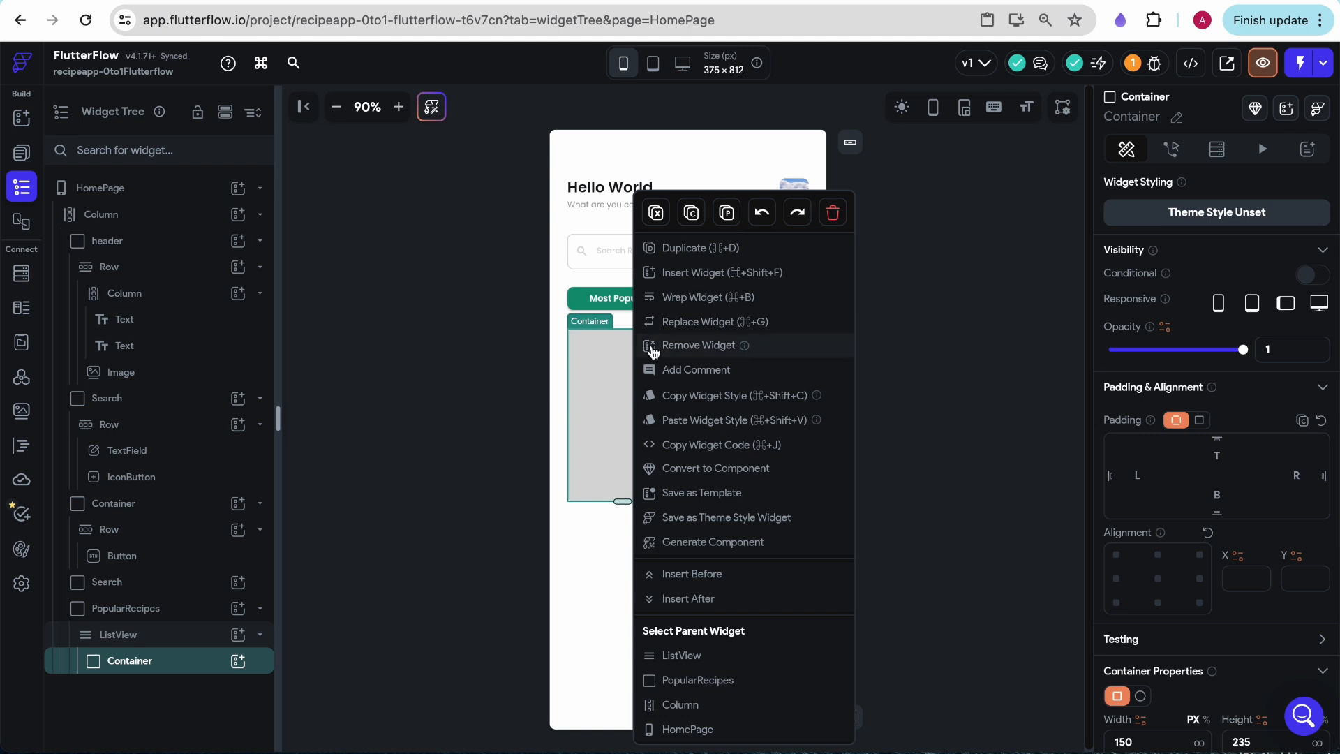
pyautogui.click(442, 500)
pyautogui.moveTo(19, 122)
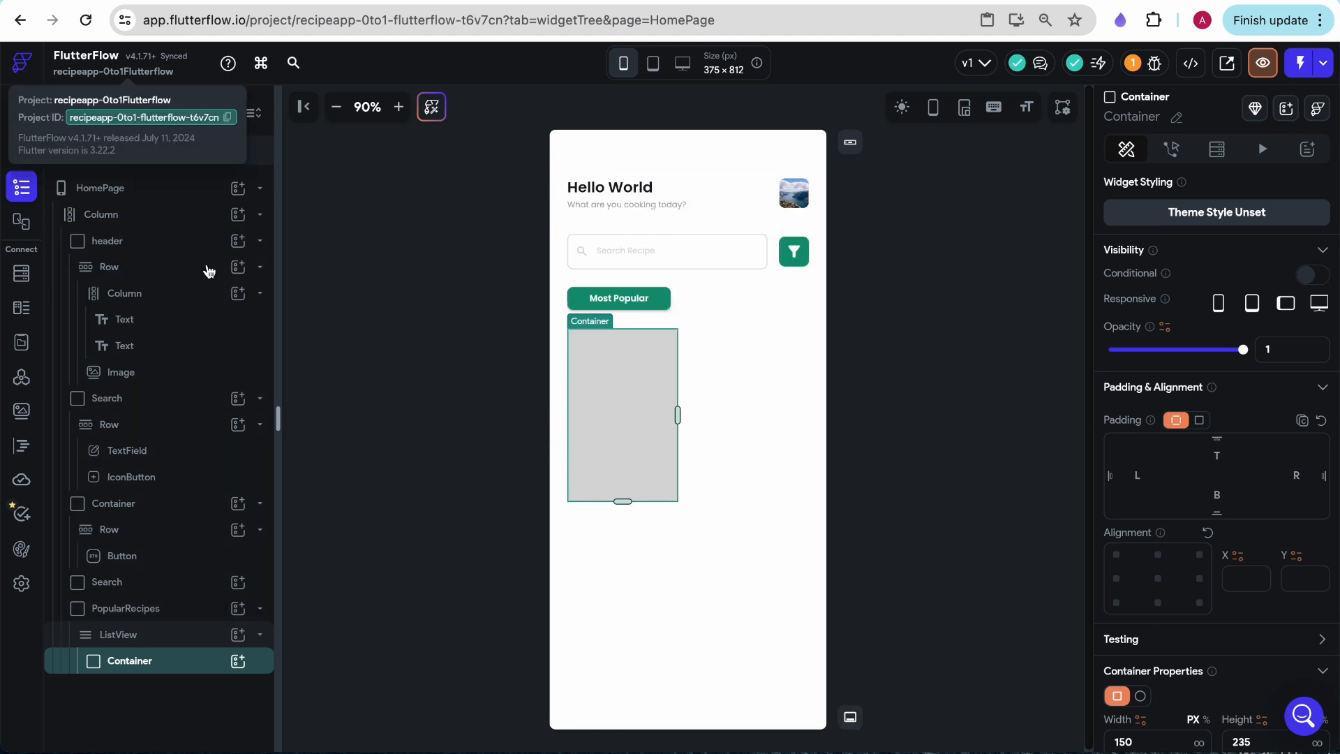
pyautogui.click(347, 232)
pyautogui.click(22, 118)
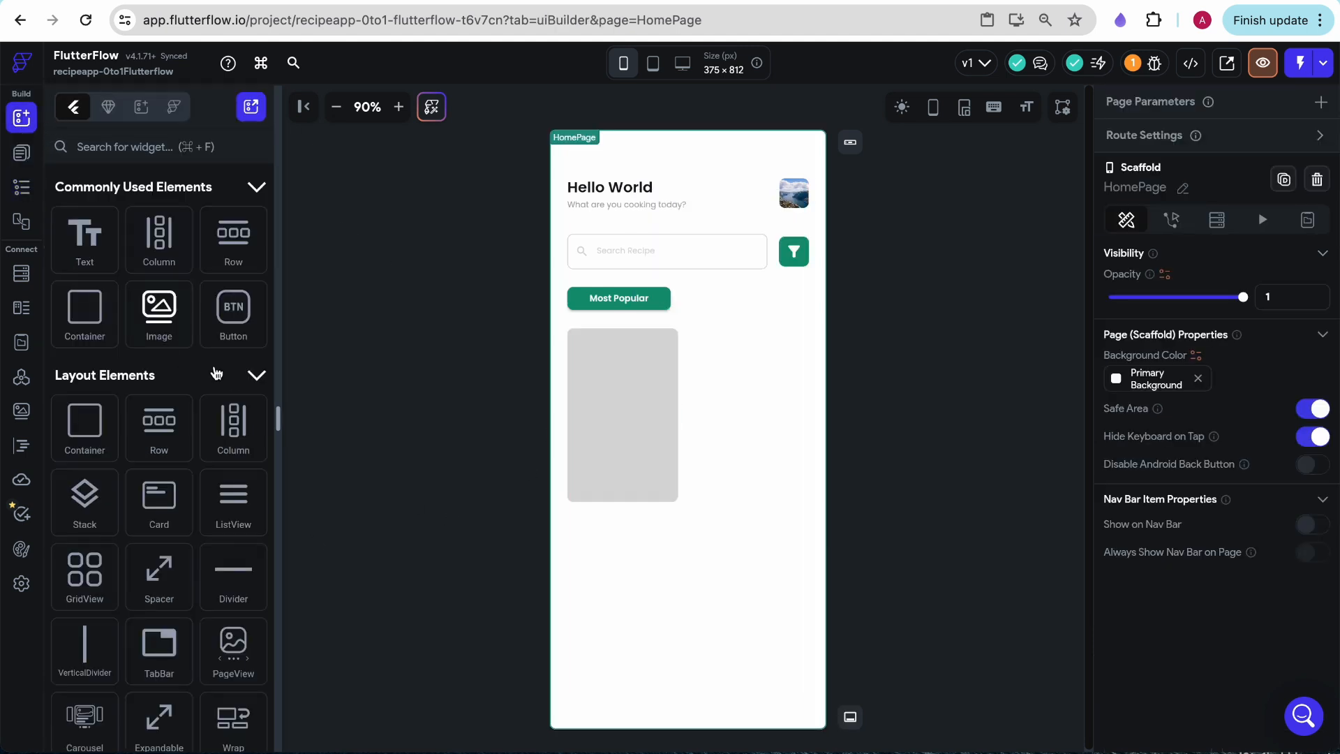
pyautogui.moveTo(233, 427); pyautogui.dragTo(648, 405)
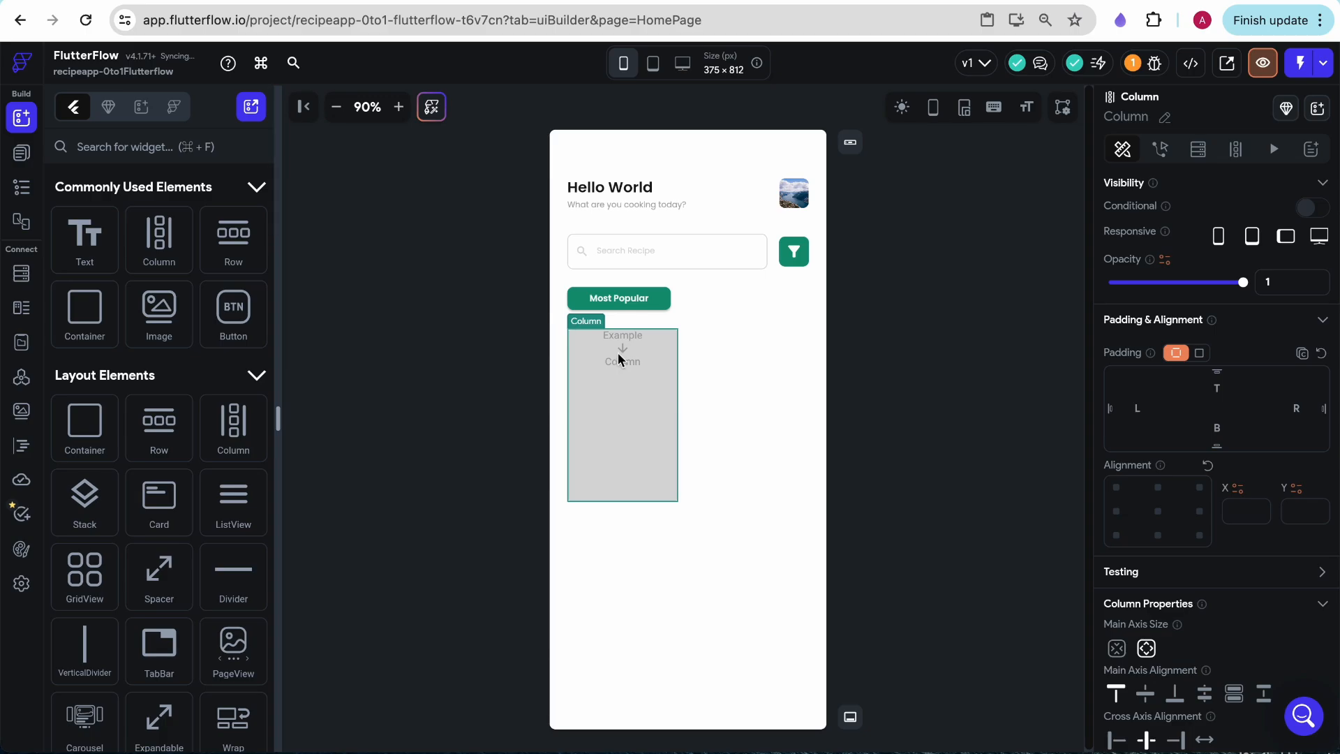
# - Examine the recipe card's layout in Figma, return to FlutterFlow, and add a container inside the card's Column
pyautogui.click(421, 0)
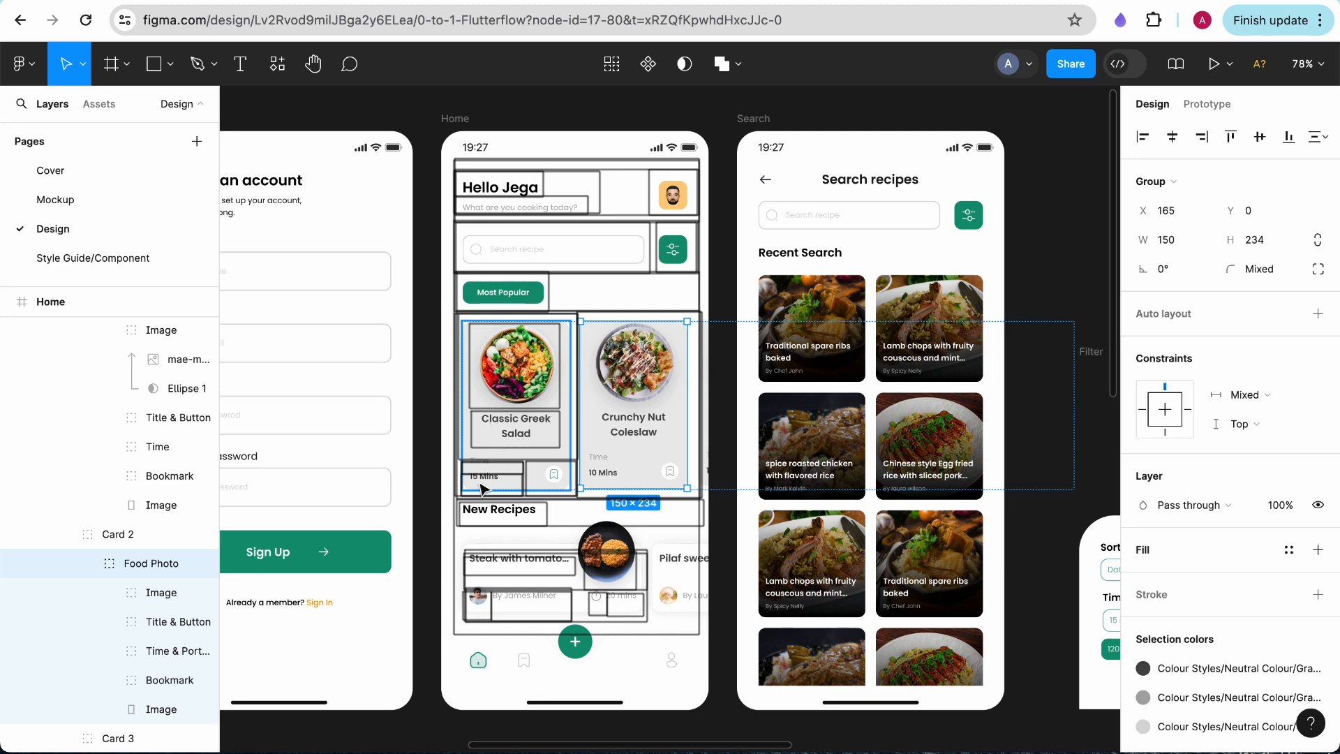
pyautogui.scroll(1, 507, 482)
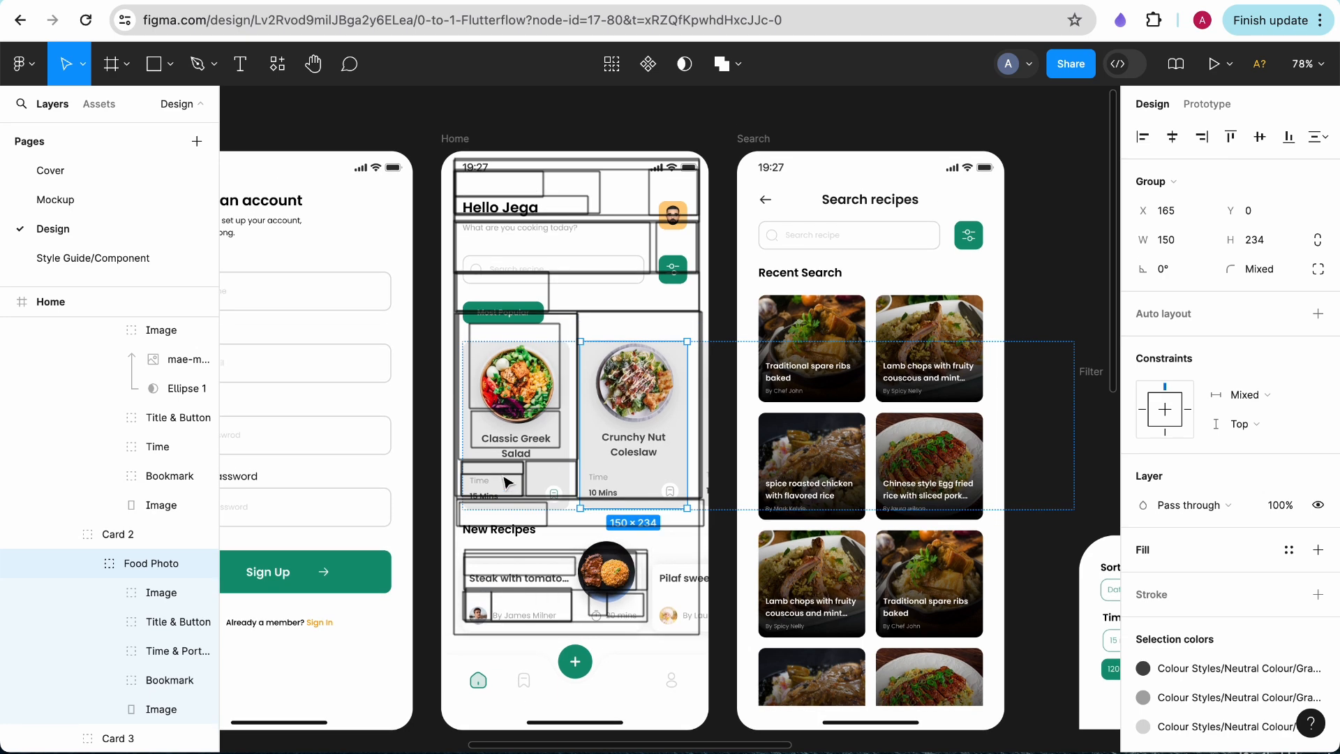
pyautogui.scroll(-1, 504, 478)
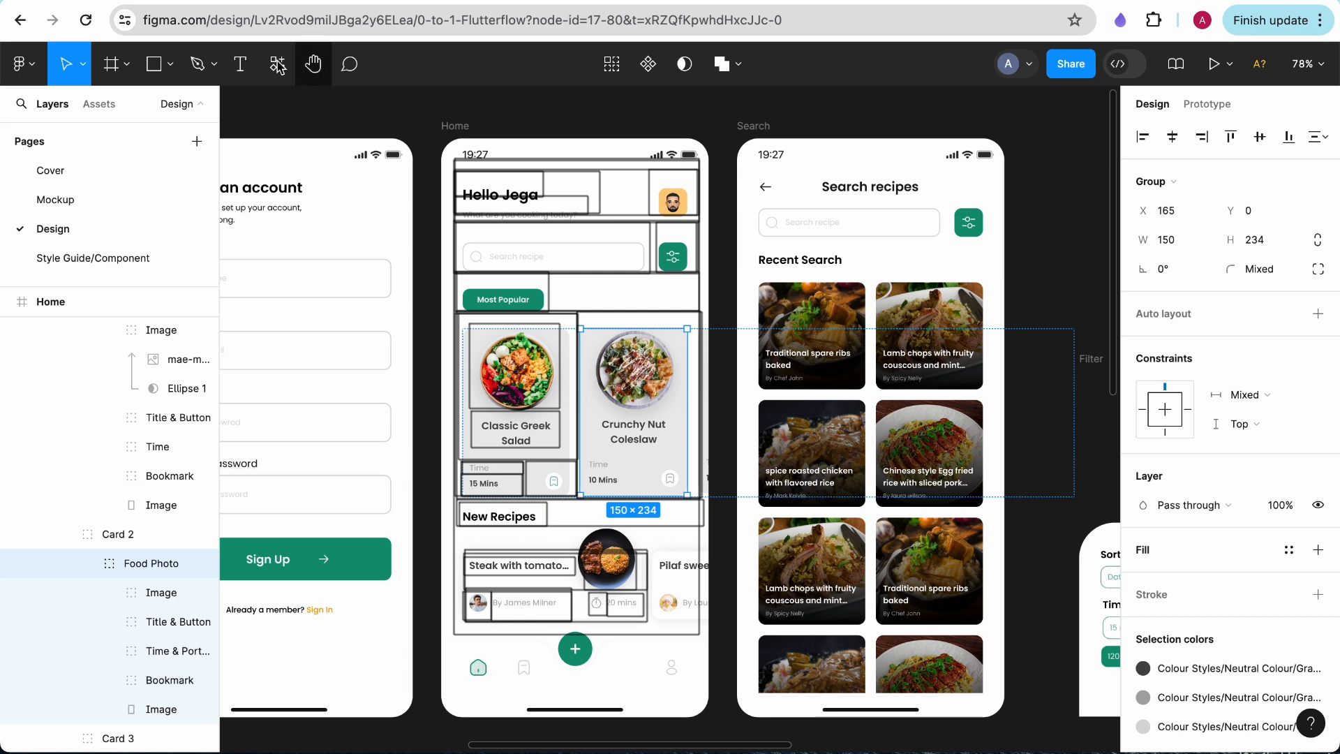
pyautogui.click(285, 1)
pyautogui.moveTo(98, 437); pyautogui.dragTo(634, 356)
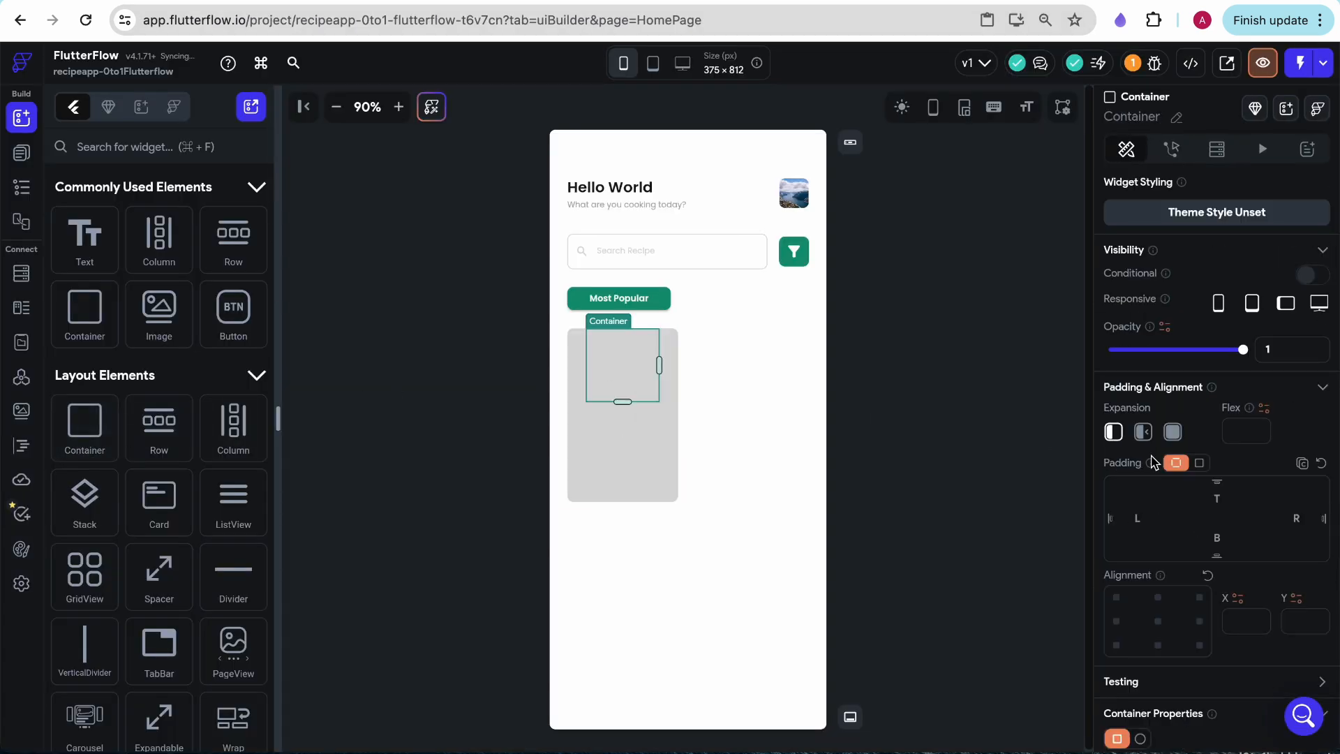
# - Set the fill color of the container inside the card's Column to Primary Background
pyautogui.scroll(-5, 1117, 502)
pyautogui.click(1125, 527)
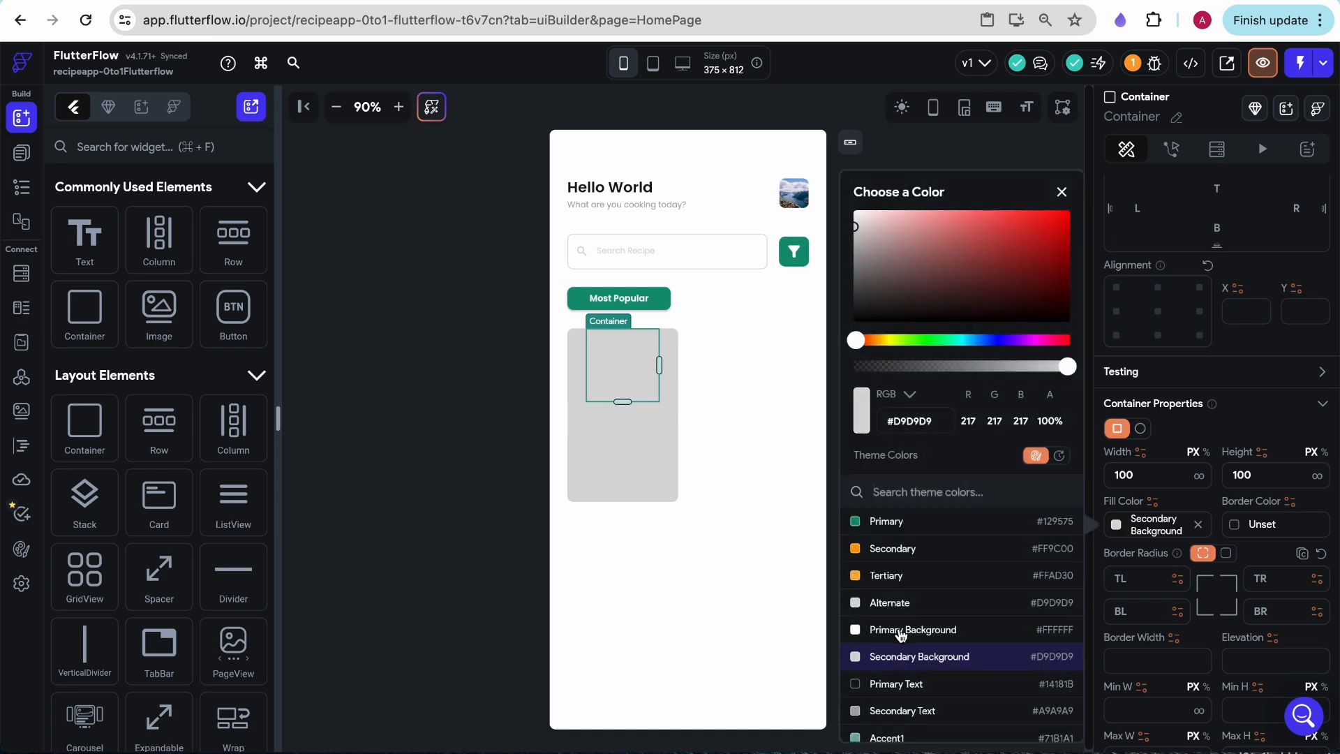
pyautogui.click(901, 631)
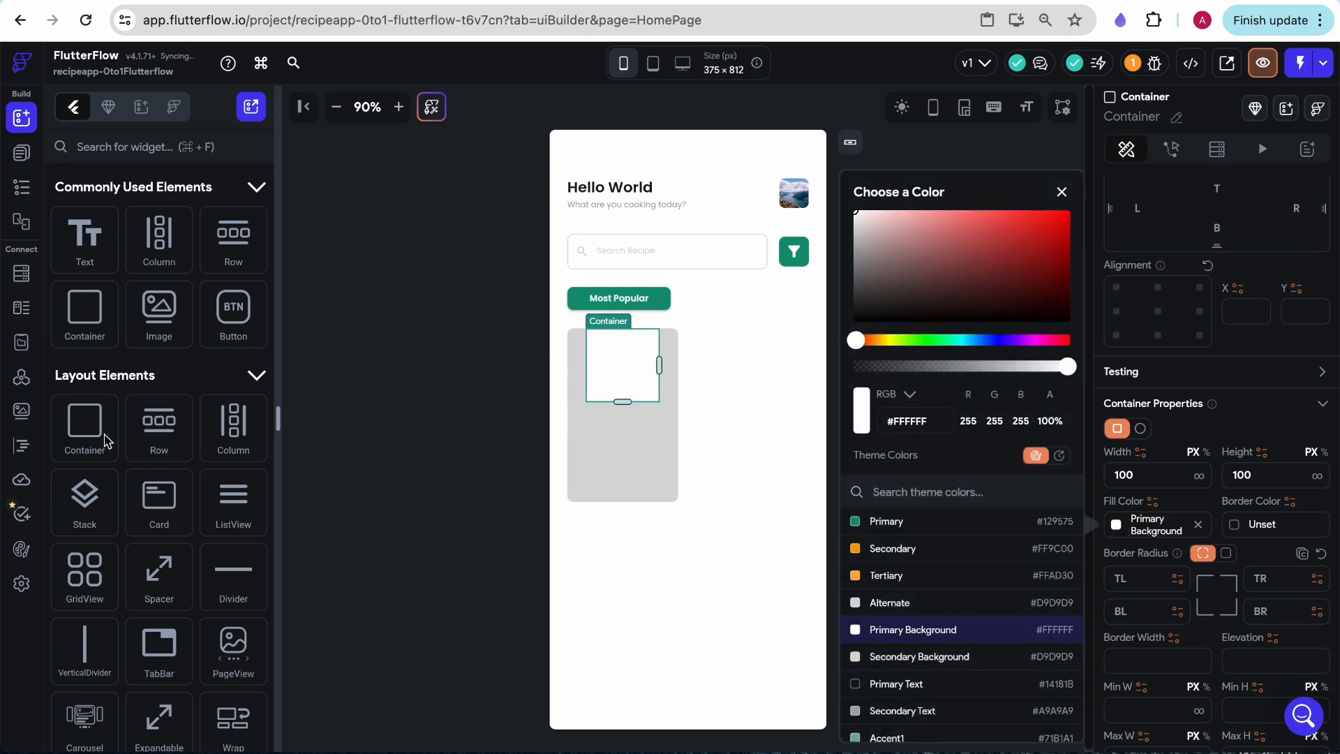
# - Add a second container below the white one in the card's Column and compare with the Figma mockup
pyautogui.moveTo(84, 437); pyautogui.dragTo(608, 435)
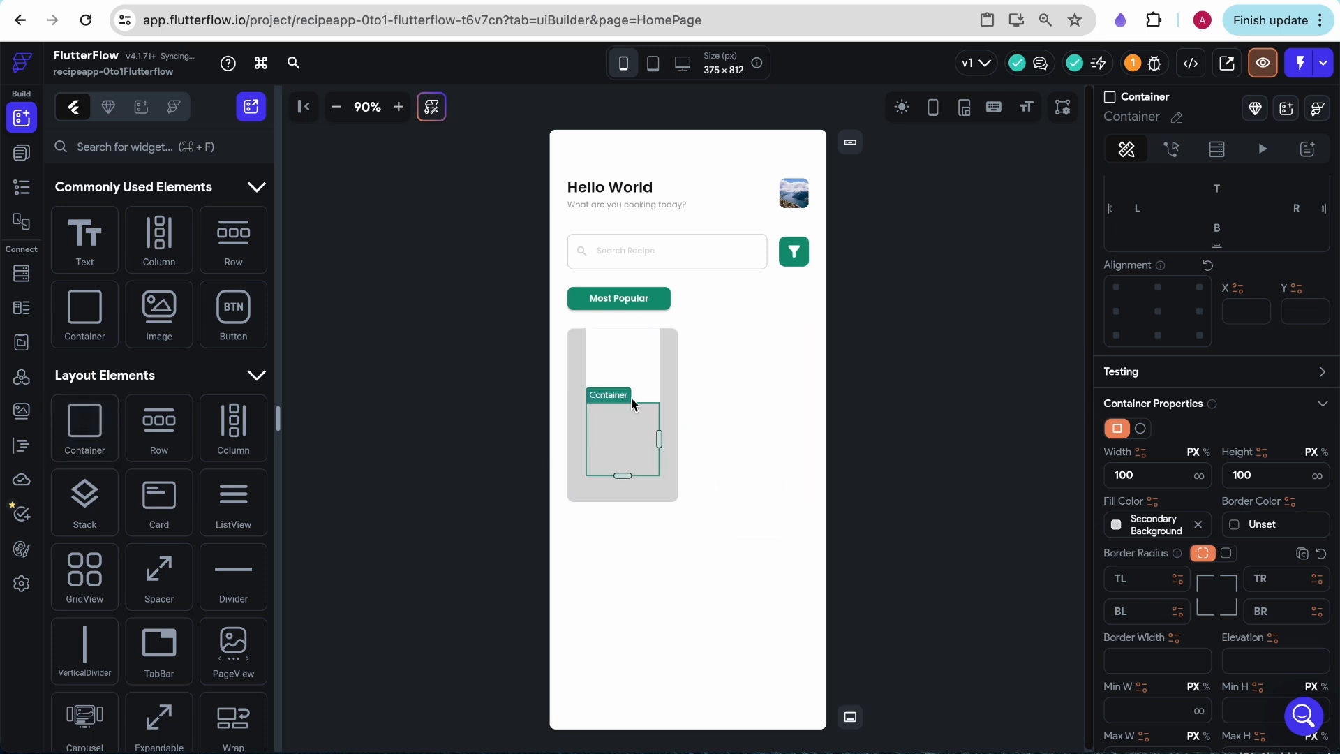
pyautogui.press('super+z')
pyautogui.click(599, 441)
pyautogui.click(393, 1)
pyautogui.click(389, 0)
# - Set the white upper container's width to infinite and make it expand to fill the card's free height
pyautogui.click(630, 354)
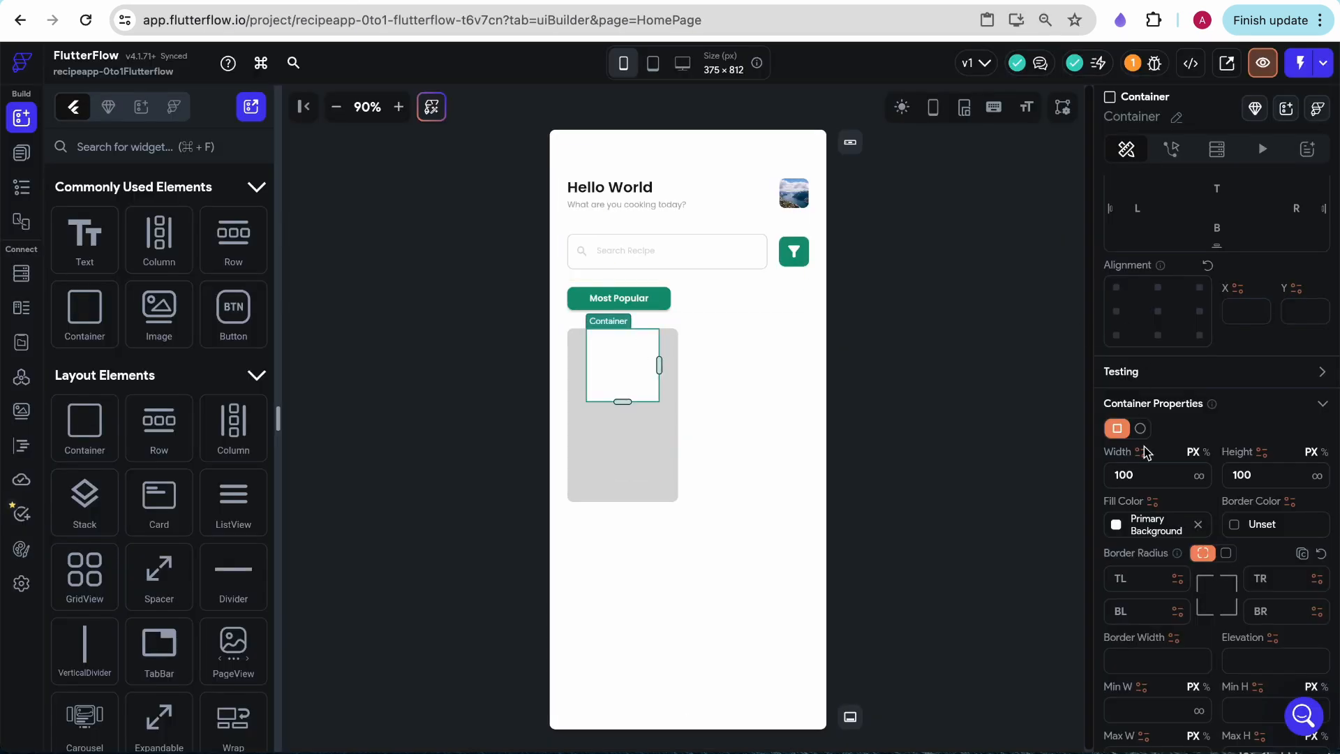
pyautogui.click(1201, 480)
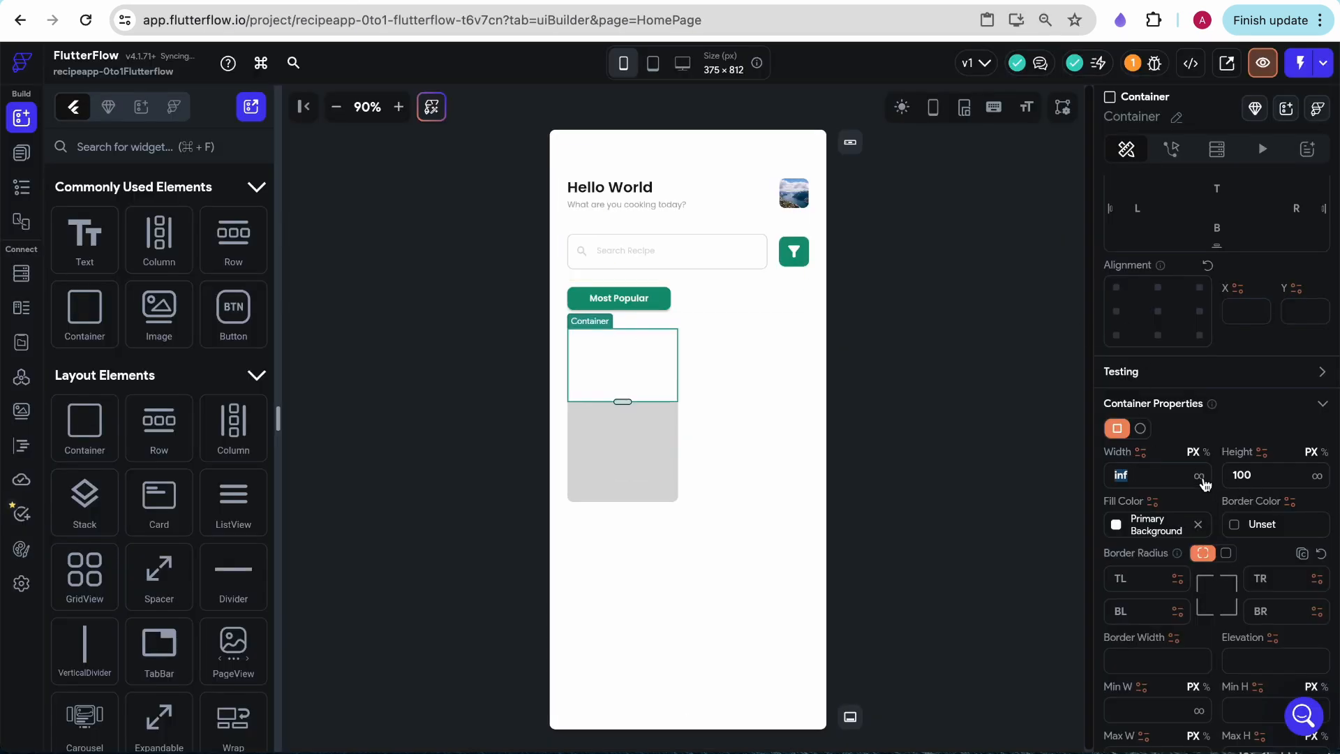
pyautogui.scroll(3, 1172, 337)
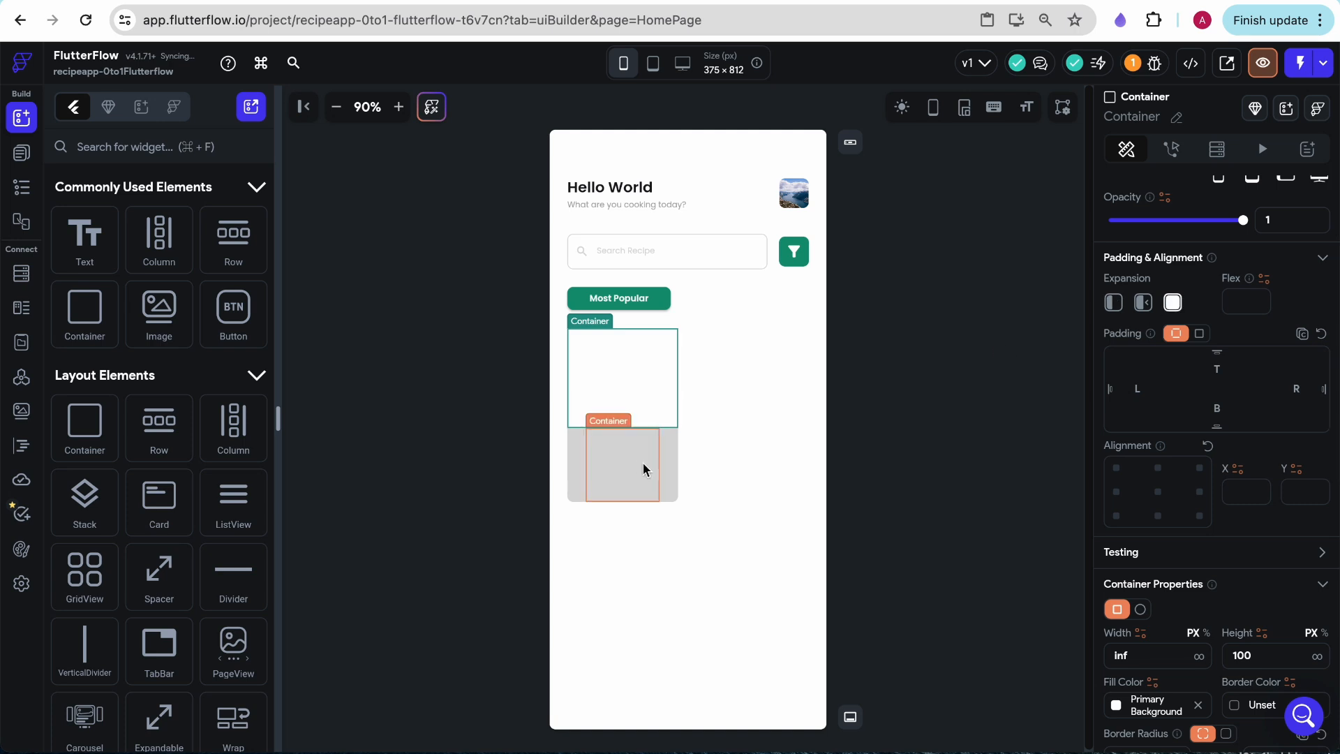
# - Set the card's lower gray container to infinite width and make it expand to fill the free height
pyautogui.click(623, 464)
pyautogui.scroll(-2, 1223, 539)
pyautogui.click(1199, 535)
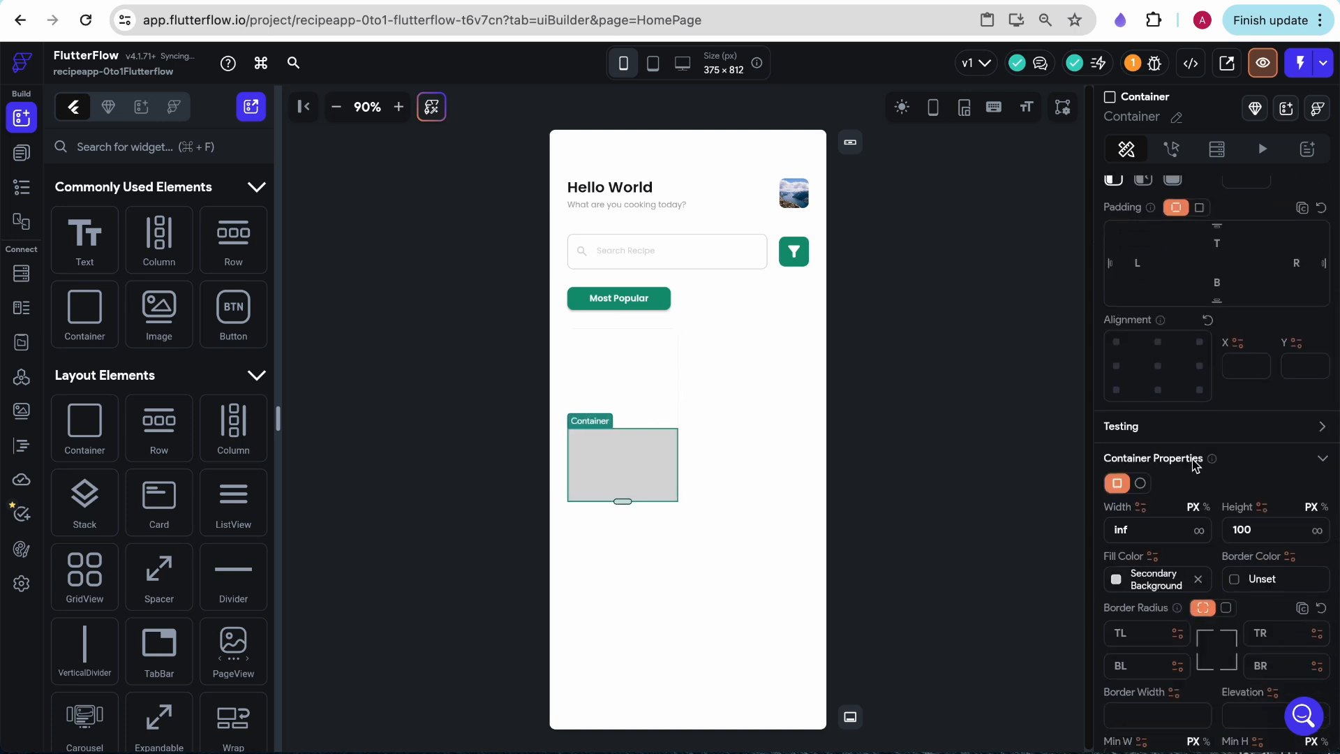
pyautogui.scroll(2, 1193, 446)
pyautogui.click(873, 380)
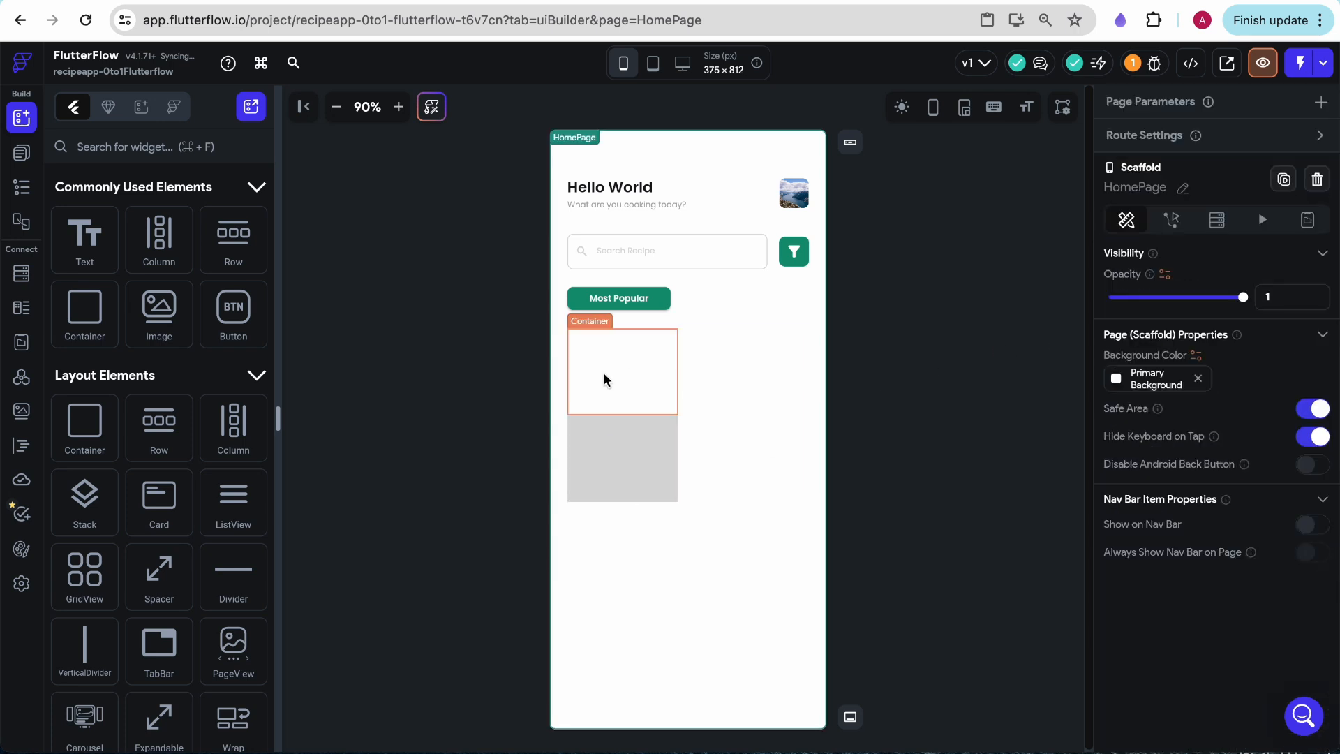
# - Add a Column inside the card's white upper container and place an Image widget in it
pyautogui.click(604, 379)
pyautogui.moveTo(233, 422); pyautogui.dragTo(607, 354)
pyautogui.moveTo(159, 311); pyautogui.dragTo(631, 347)
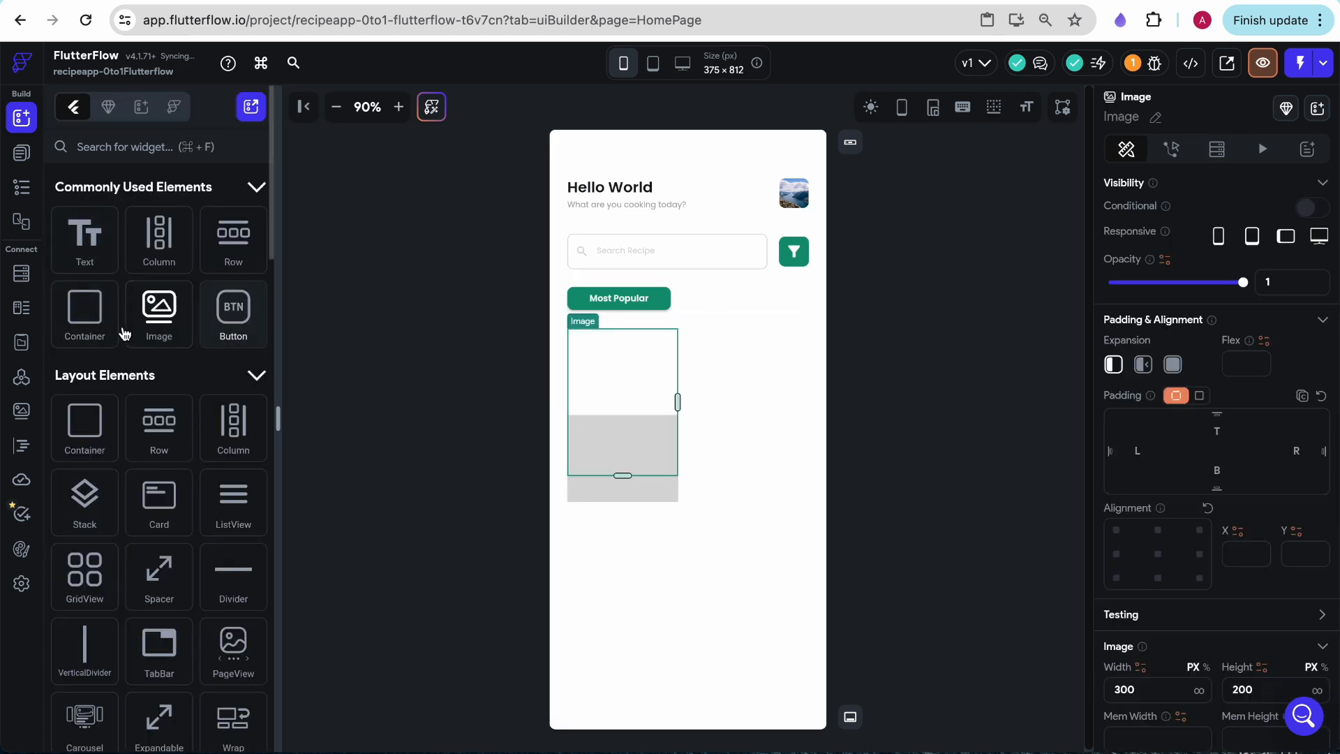
# - Set the card image's width to 100 px and its height to 50 px
pyautogui.scroll(-3, 1193, 377)
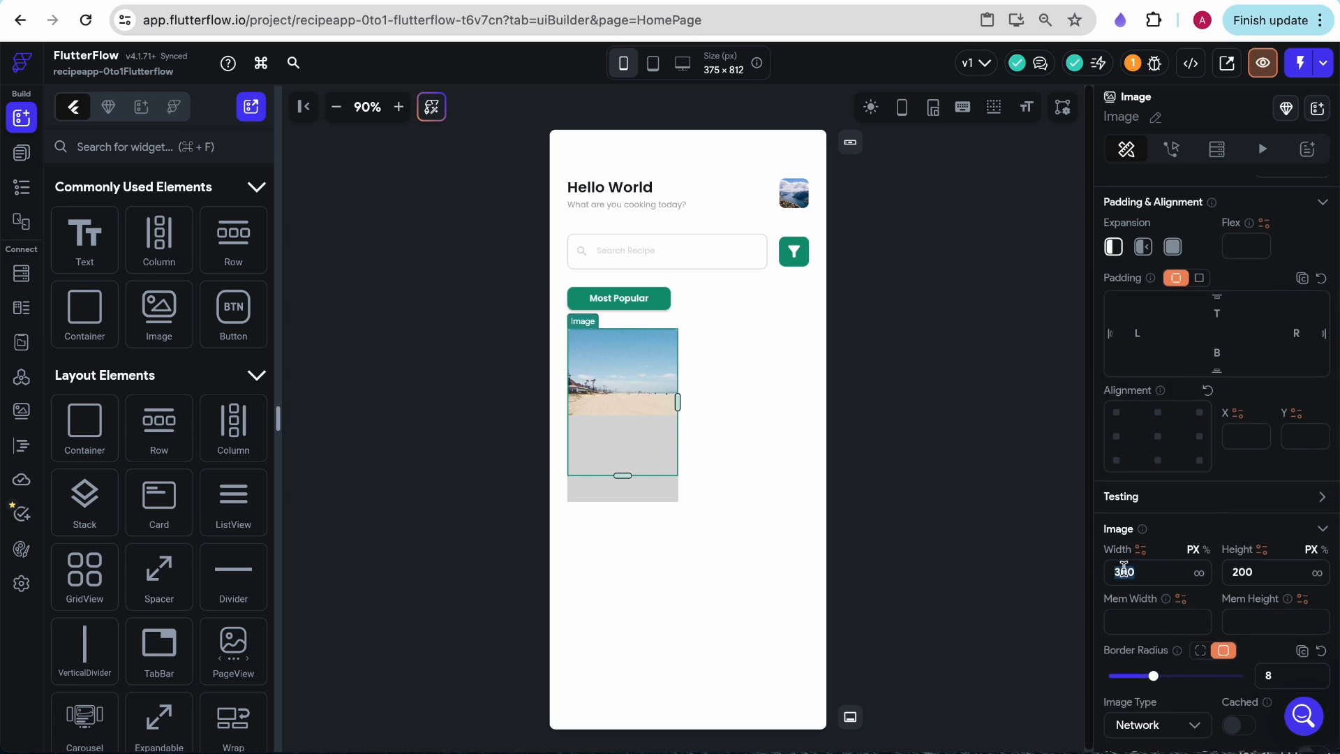
pyautogui.write('100')
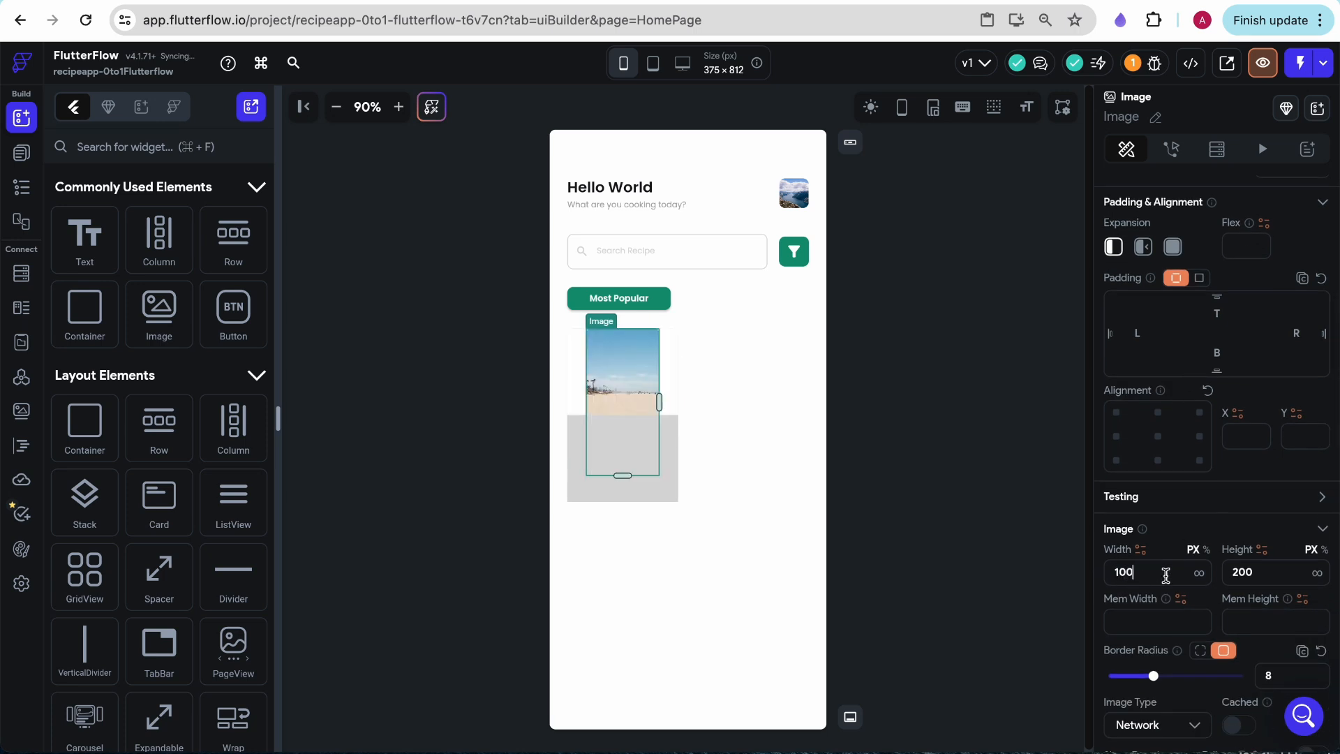
pyautogui.doubleClick(1243, 571)
pyautogui.write('50')
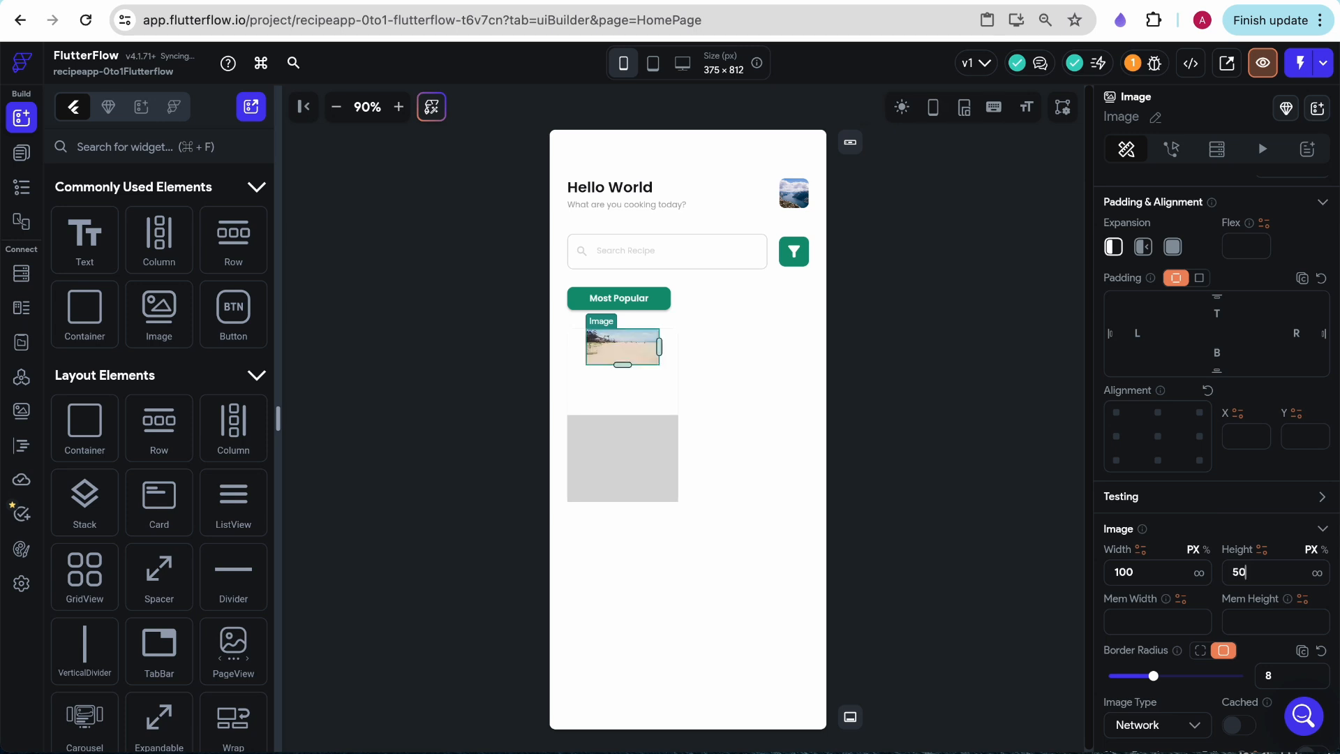
# - Add a Text widget below the card image and give it the Headline Small theme text style
pyautogui.moveTo(95, 248); pyautogui.dragTo(626, 377)
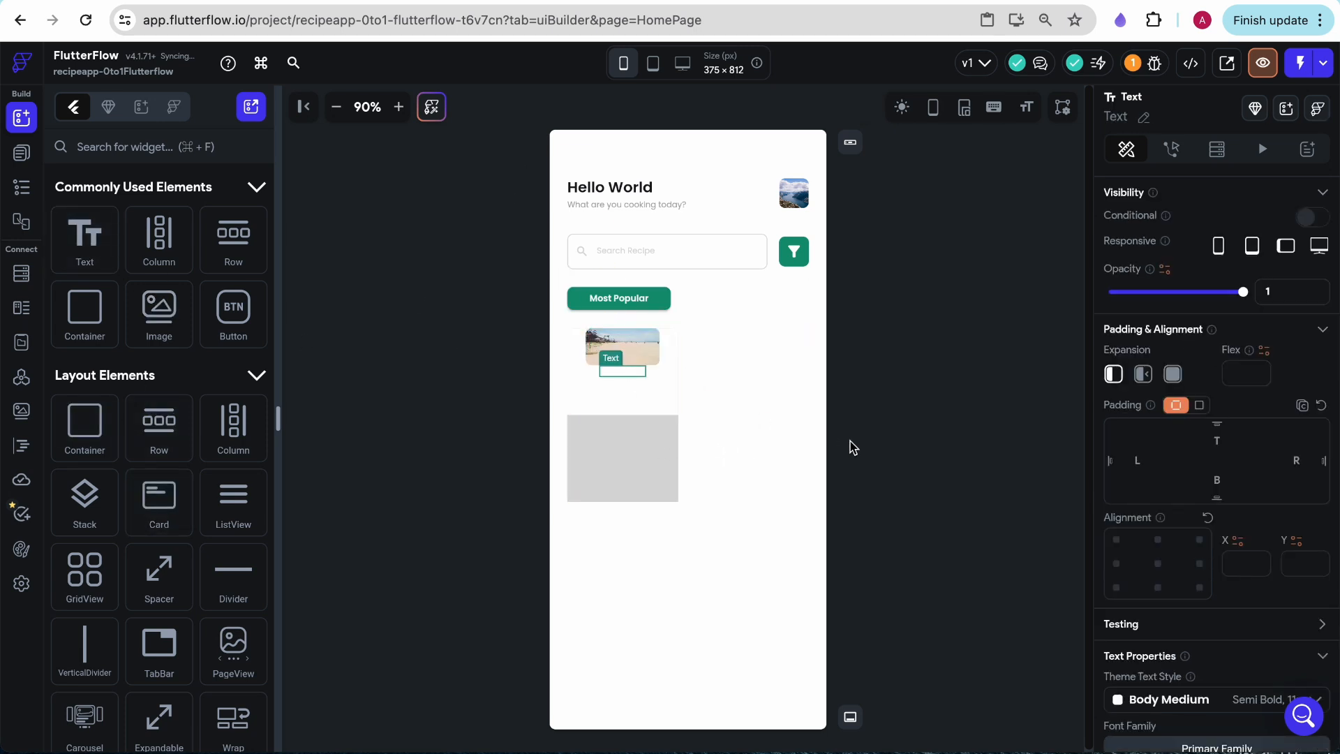
pyautogui.scroll(-4, 1204, 523)
pyautogui.click(1232, 431)
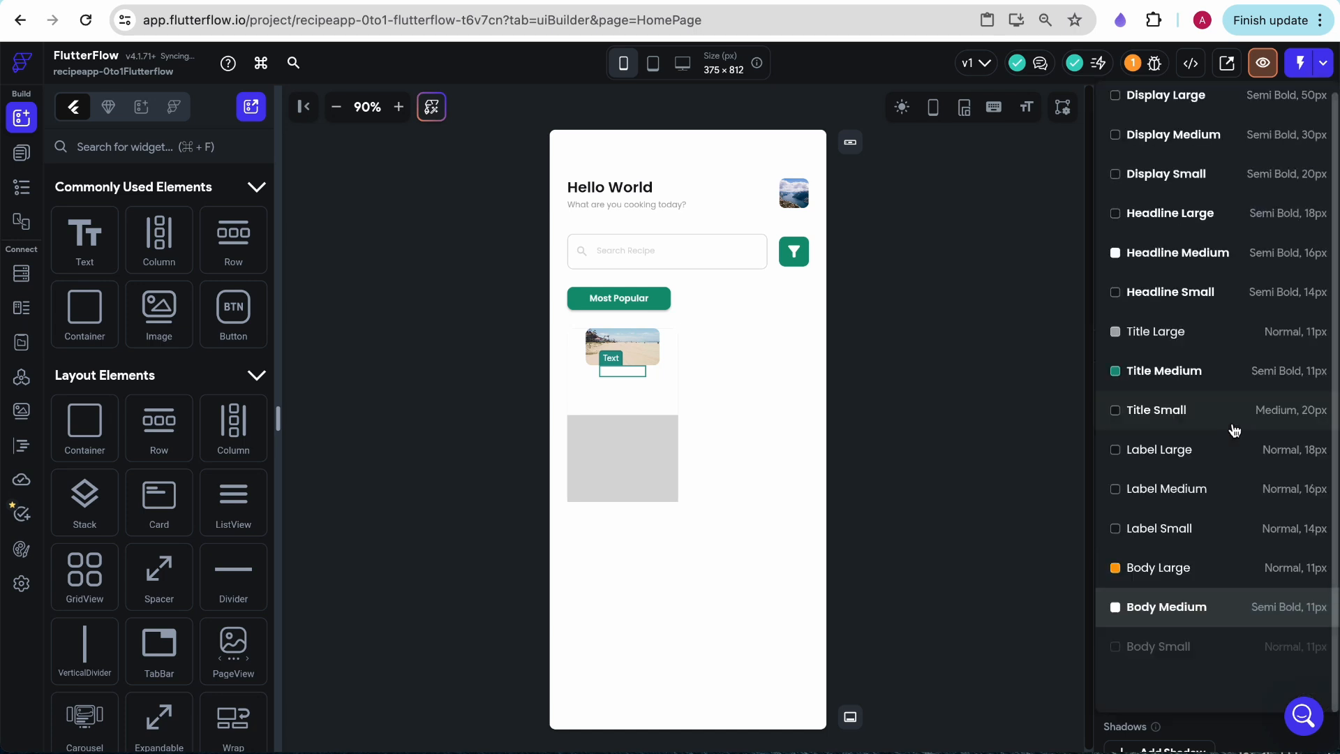
pyautogui.click(1176, 453)
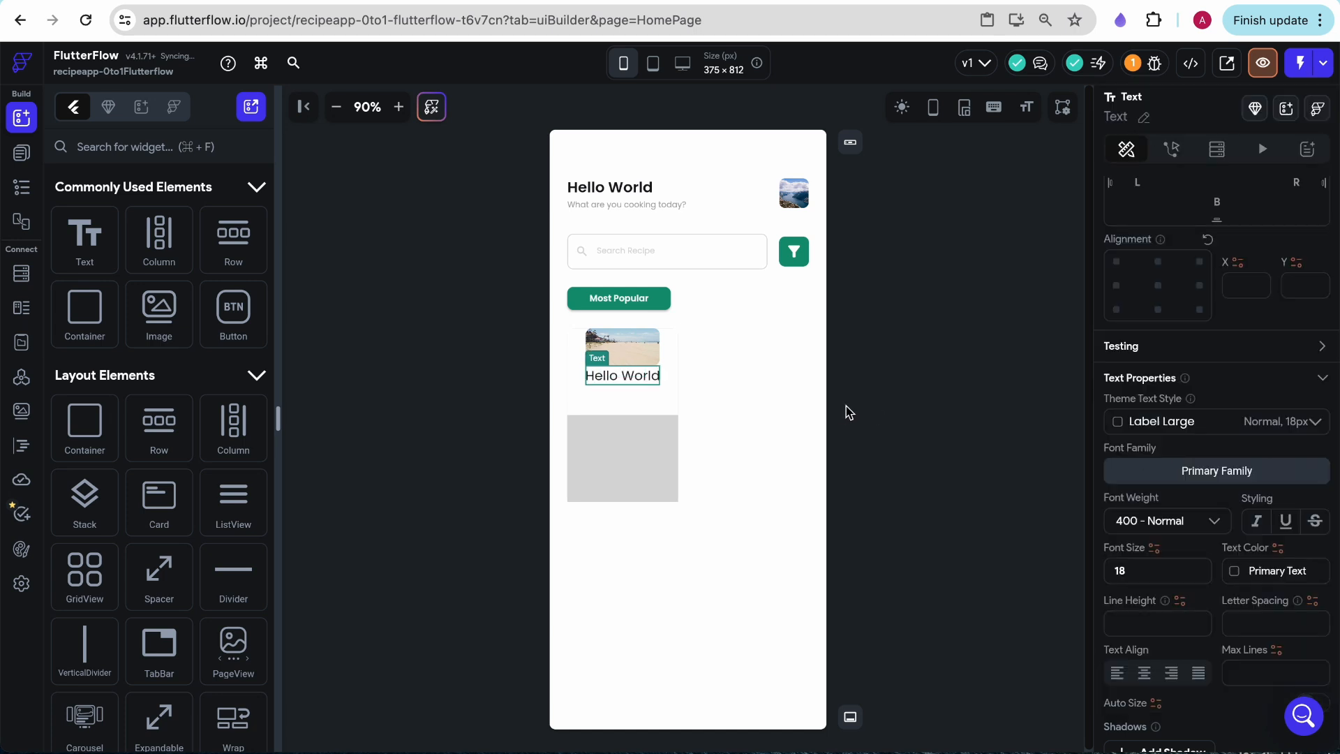
pyautogui.click(1162, 462)
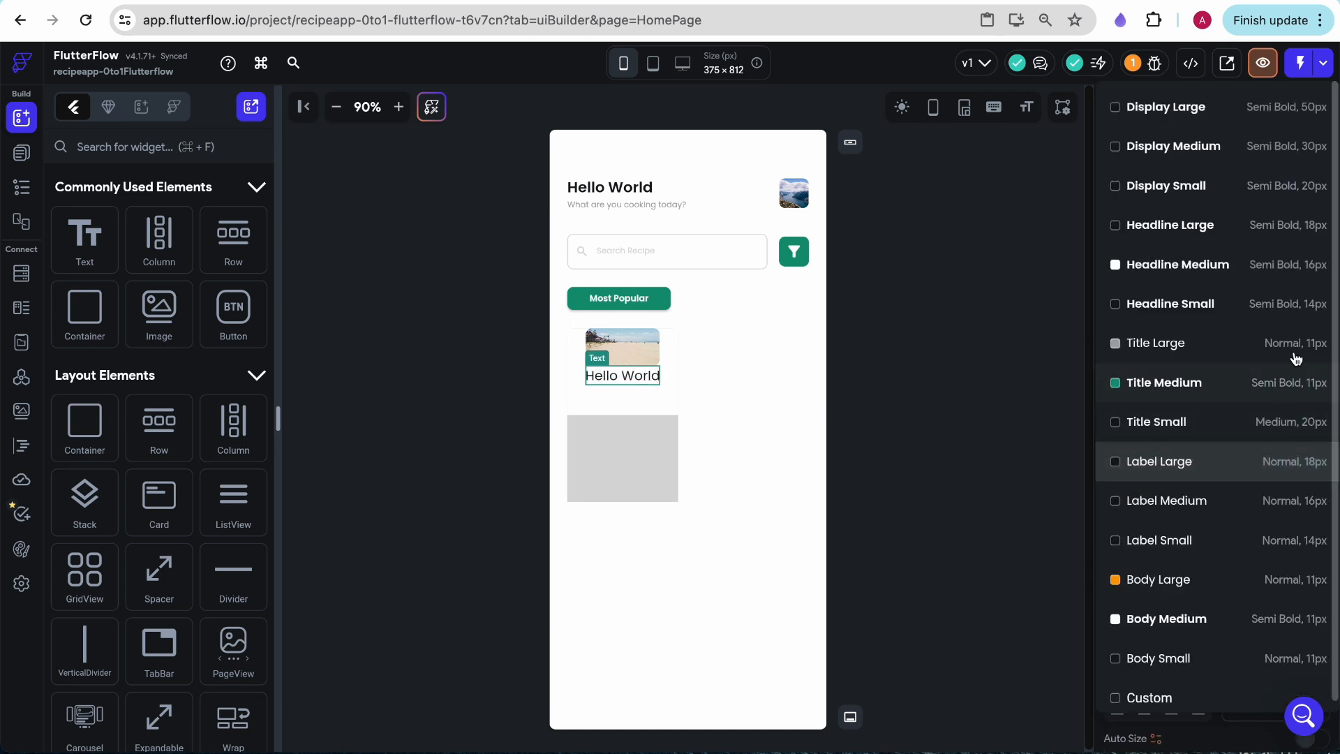
pyautogui.click(1178, 308)
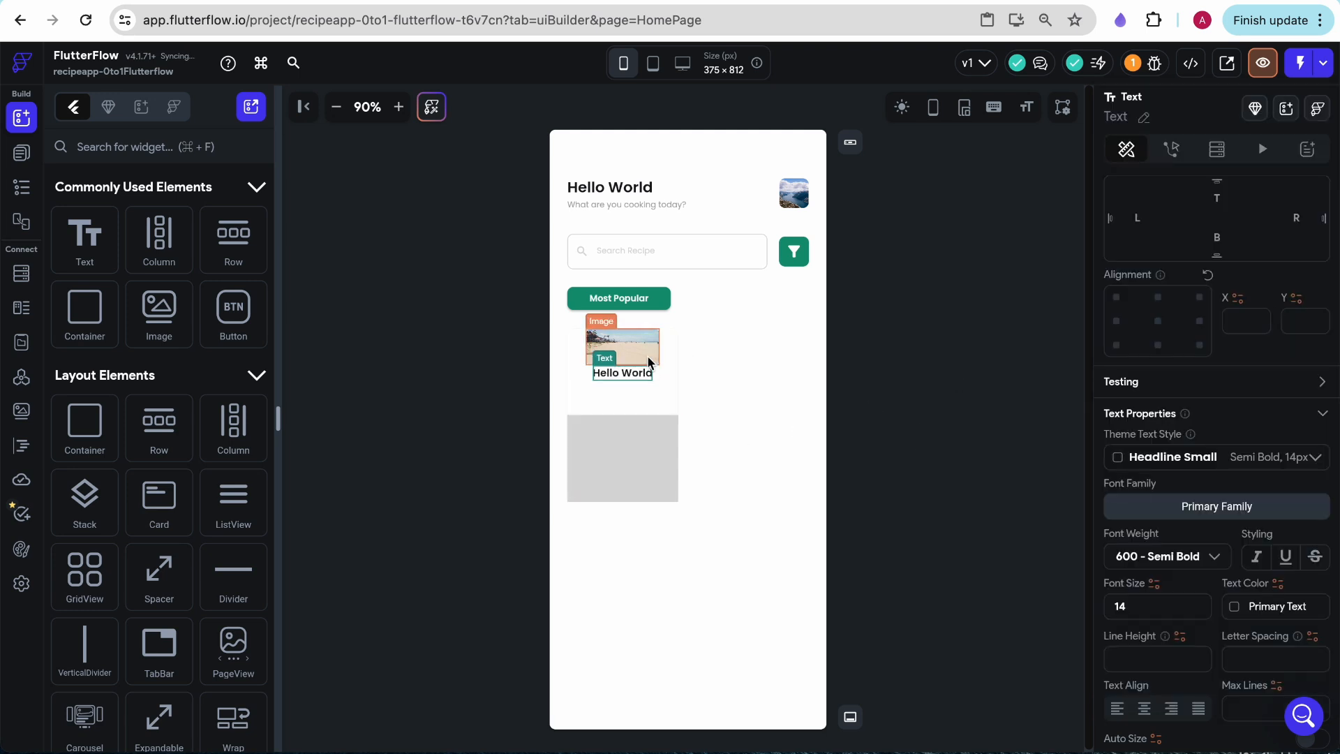
# - Resize the card image to 110 px wide and 110 px high
pyautogui.click(622, 345)
pyautogui.scroll(-2, 1168, 574)
pyautogui.scroll(5, 1165, 576)
pyautogui.click(1144, 576)
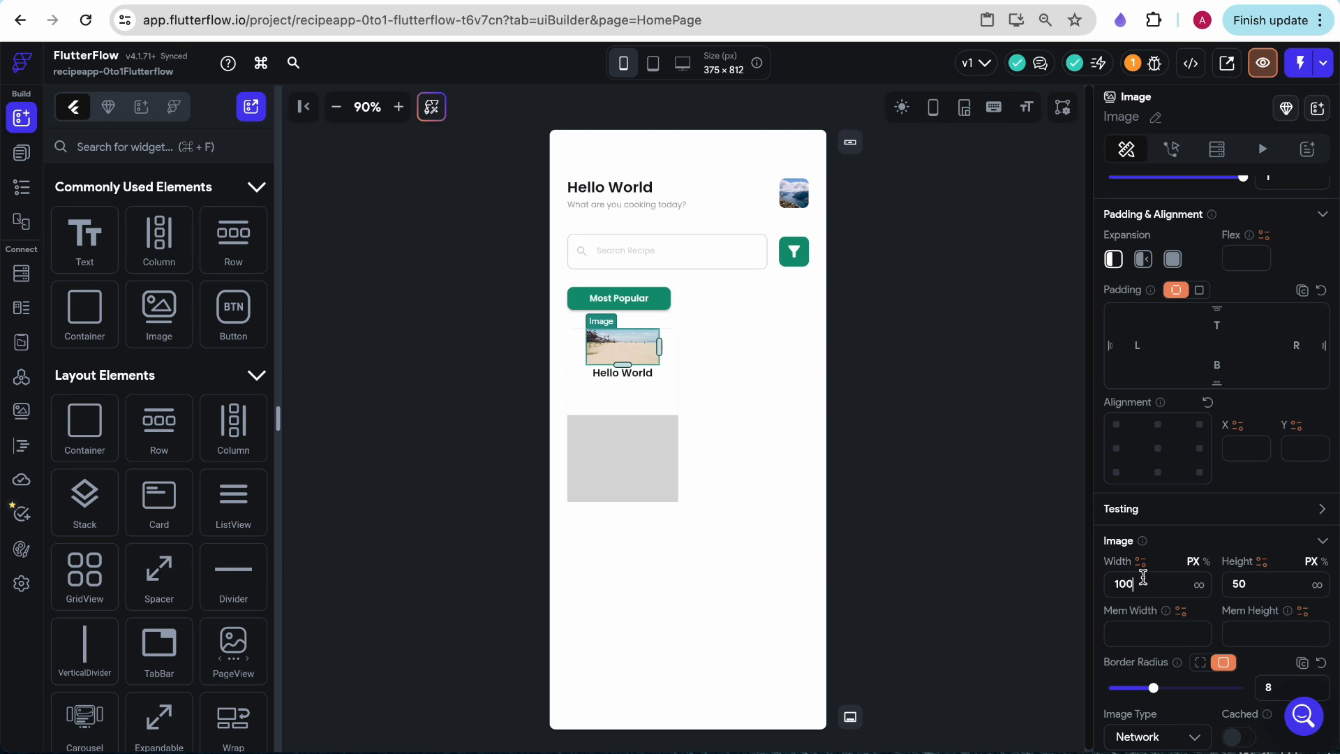
pyautogui.doubleClick(1128, 576)
pyautogui.write('110')
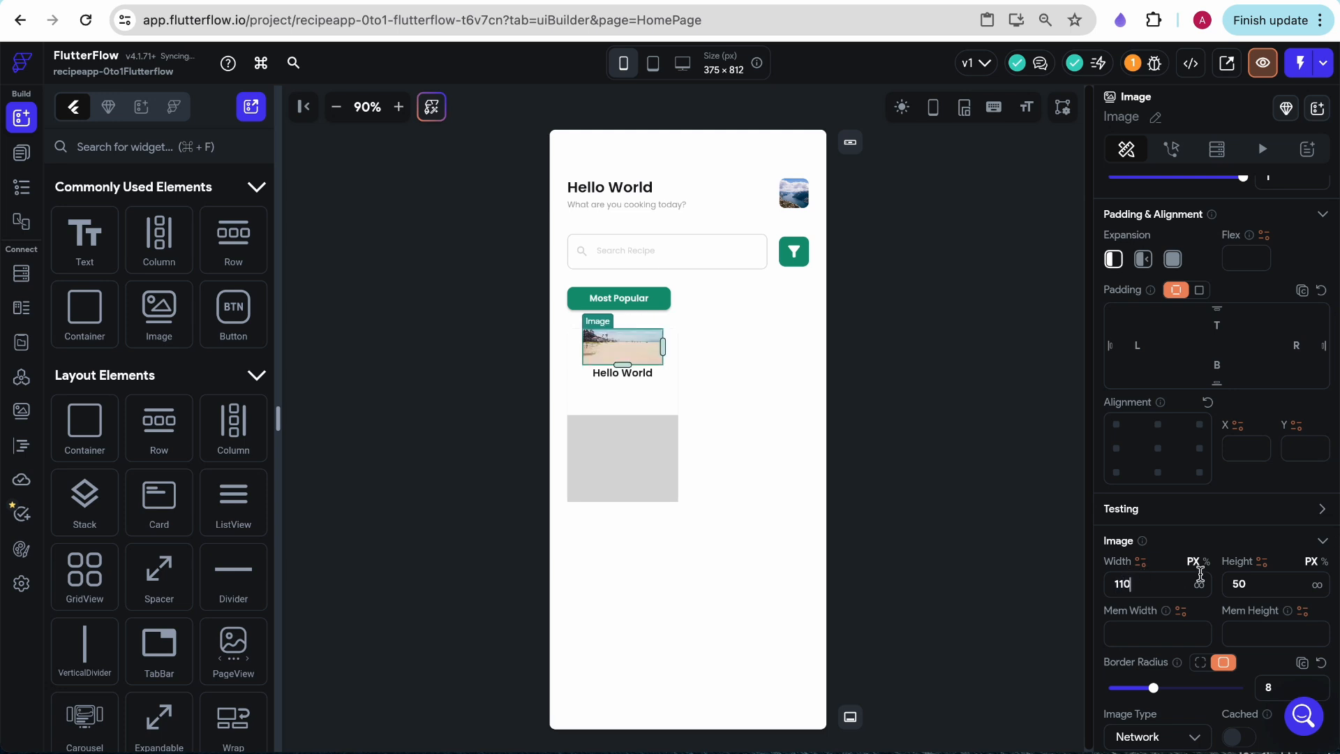
pyautogui.write('110')
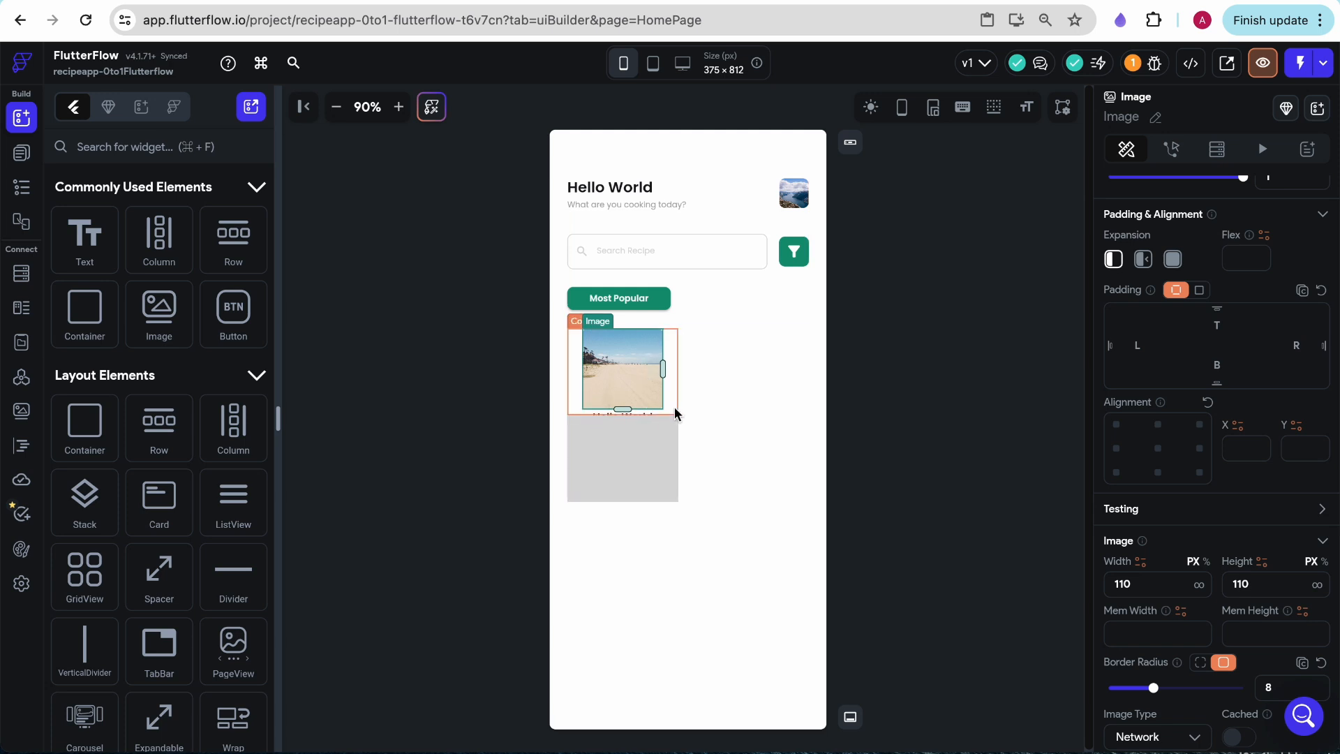
# - Set the lower gray container's height to 50 px and turn off its expansion
pyautogui.click(635, 472)
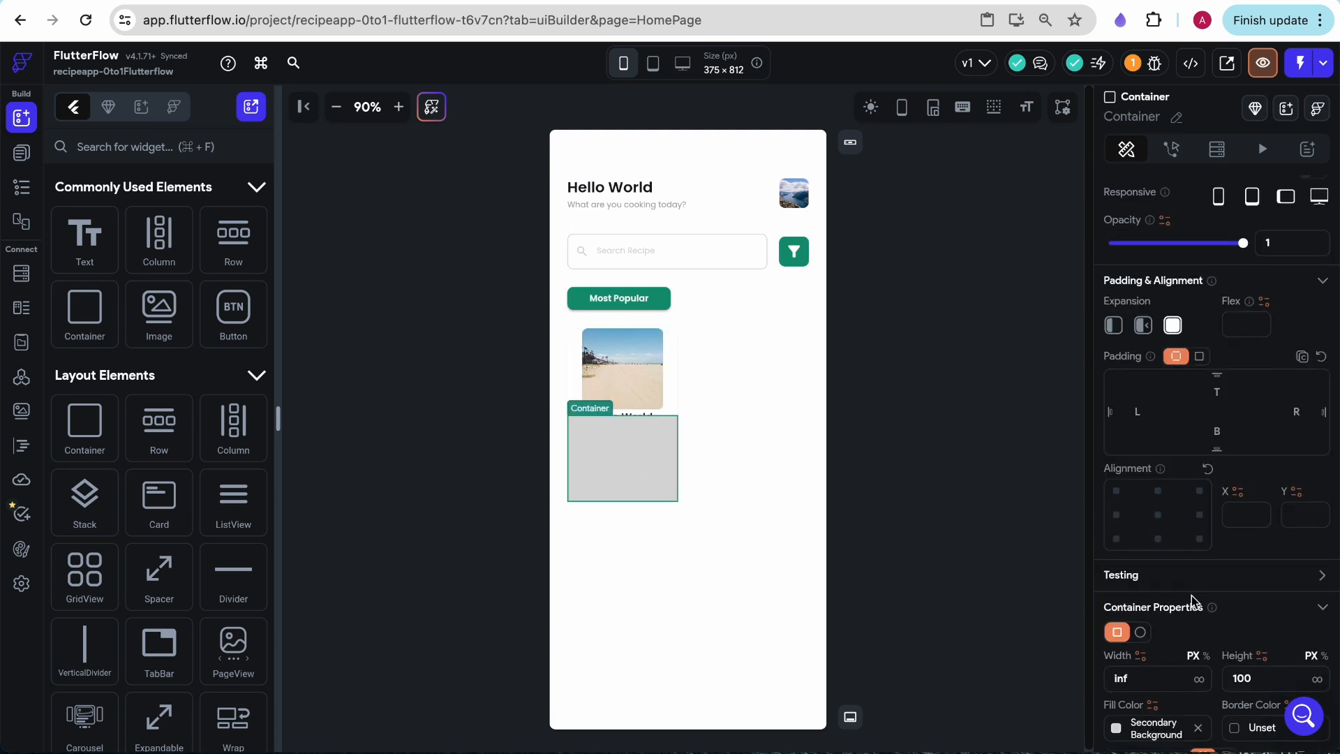
pyautogui.scroll(-3, 1204, 590)
pyautogui.doubleClick(1241, 464)
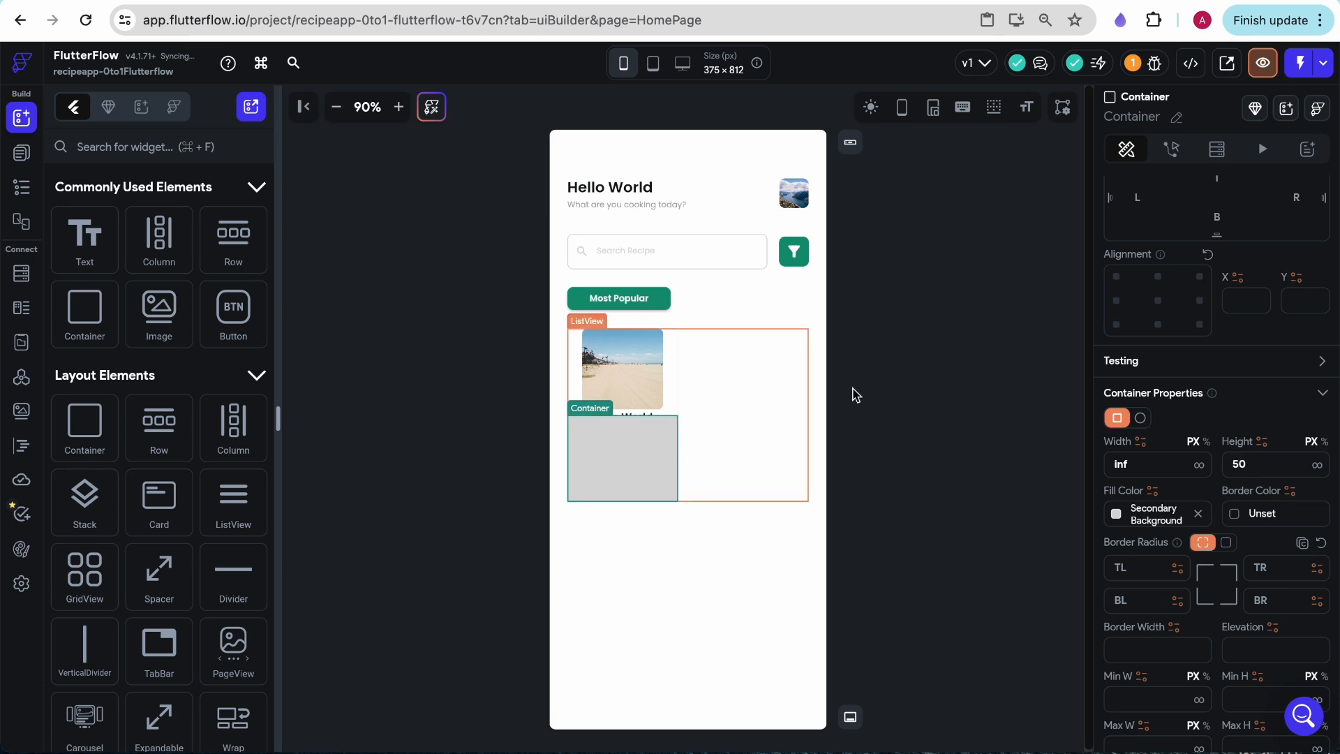
pyautogui.click(1261, 459)
pyautogui.scroll(3, 1136, 386)
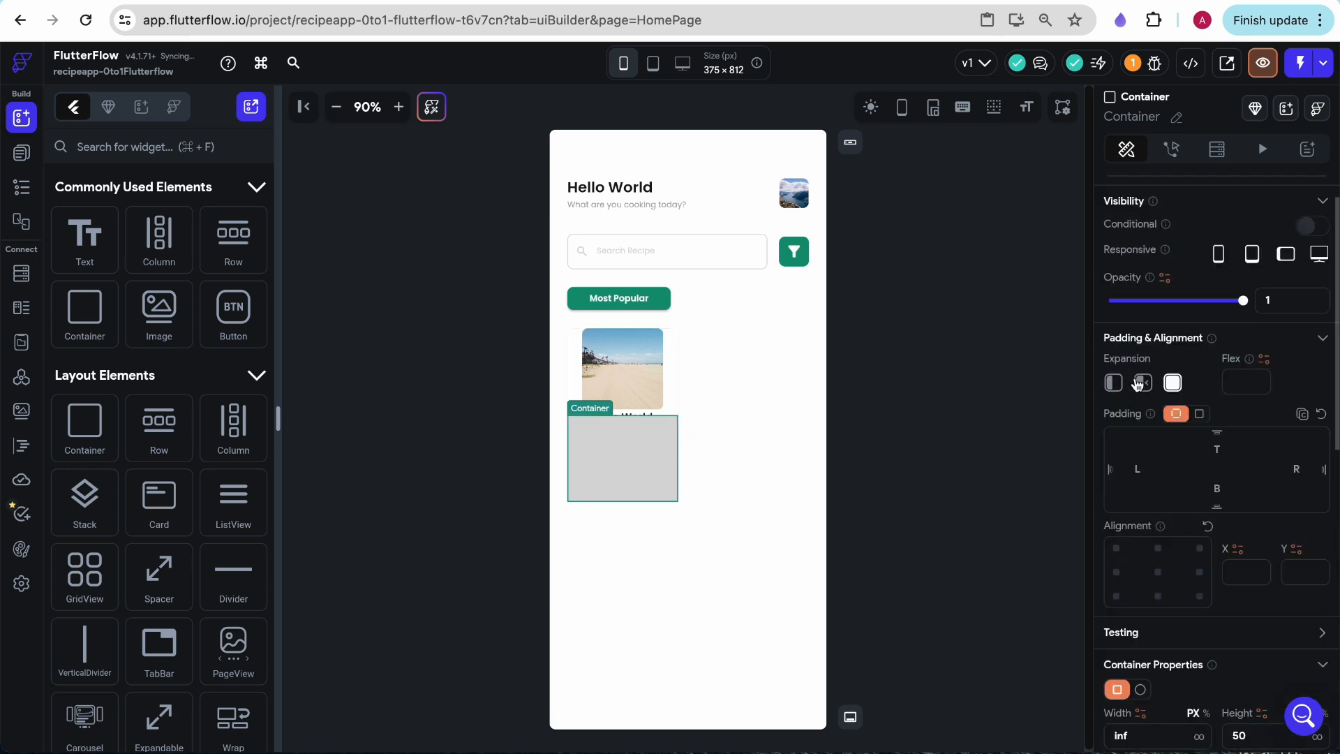
pyautogui.click(662, 435)
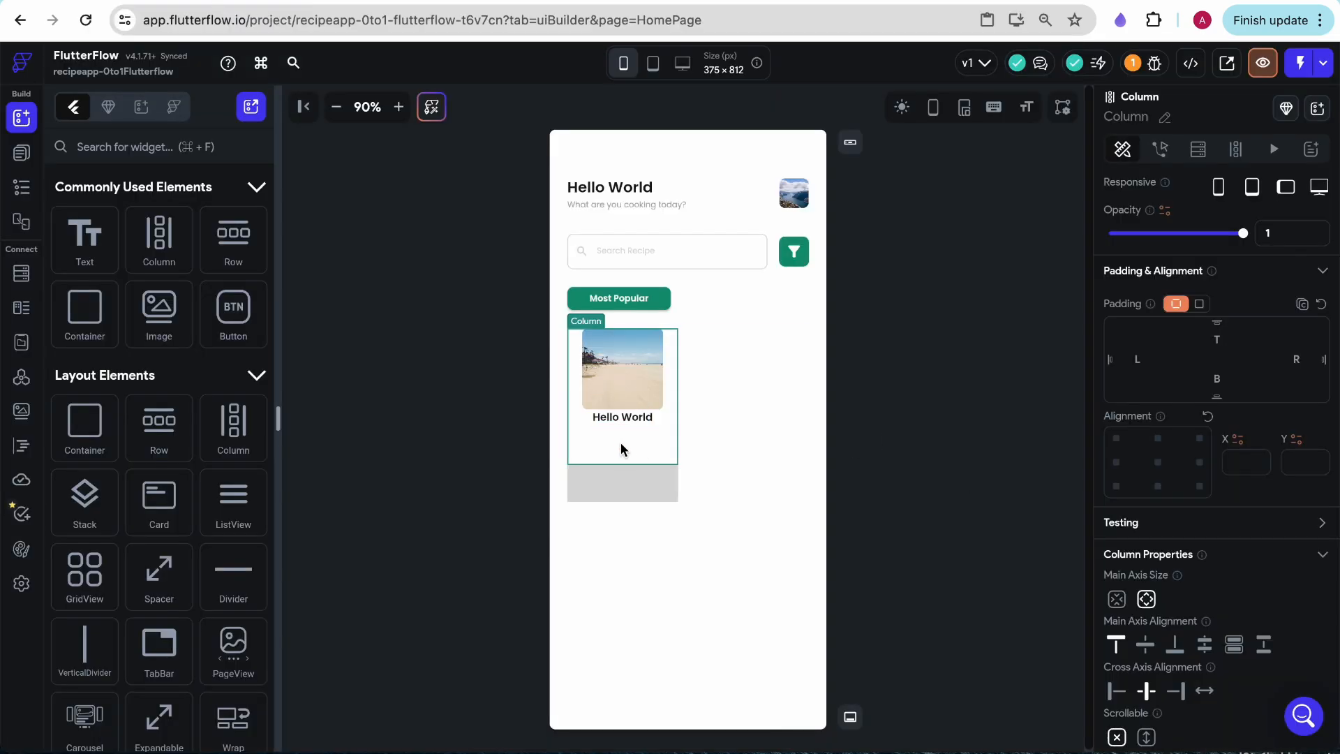
# - Select the card's white upper container in the widget tree and set its padding to 8 on all four sides
pyautogui.scroll(-3, 1187, 516)
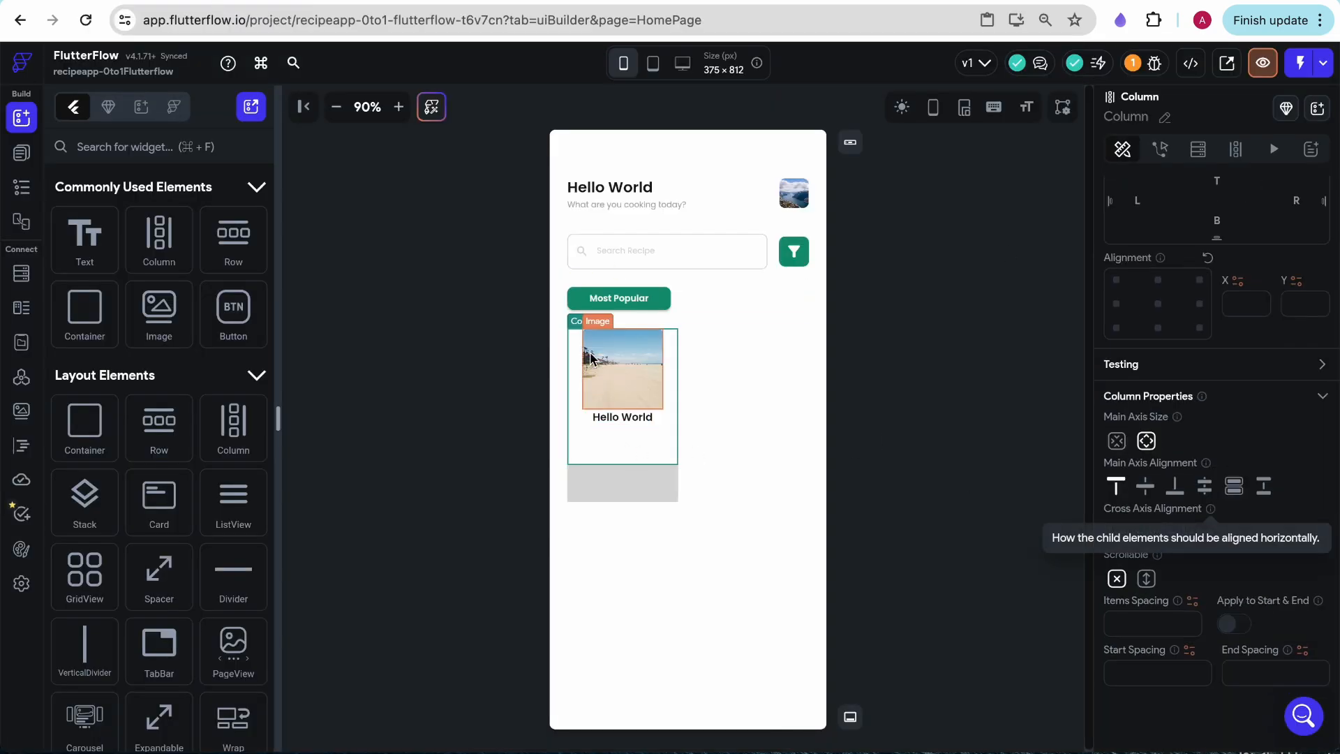
pyautogui.scroll(2, 1146, 463)
pyautogui.click(21, 152)
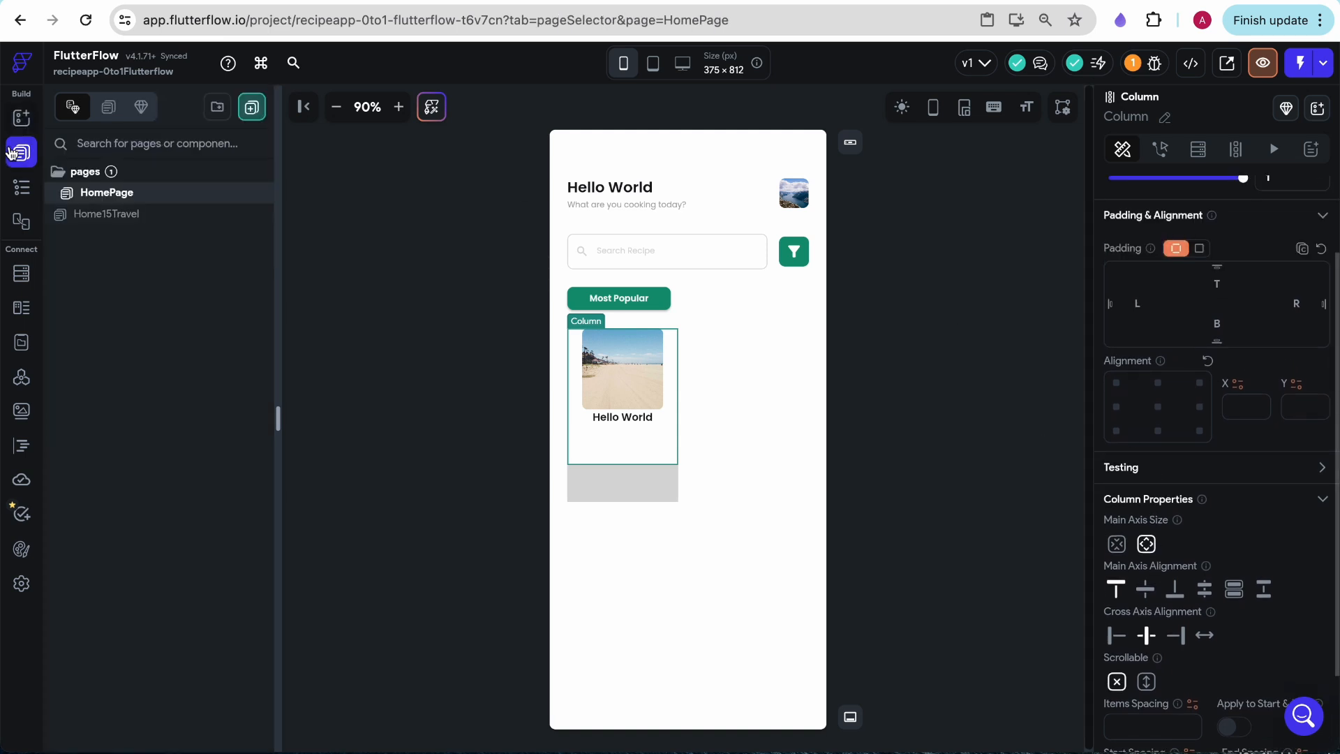
pyautogui.click(22, 187)
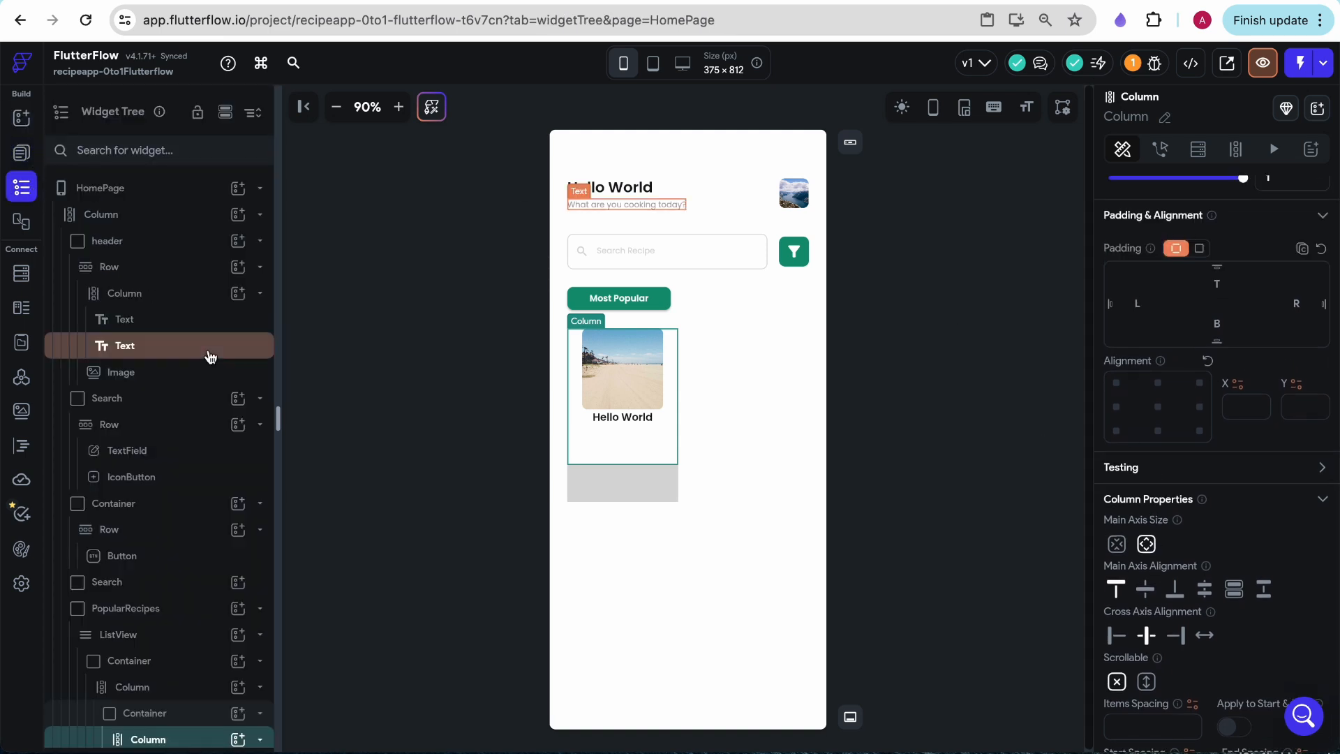
pyautogui.click(158, 710)
pyautogui.scroll(-4, 1179, 619)
pyautogui.scroll(3, 1178, 617)
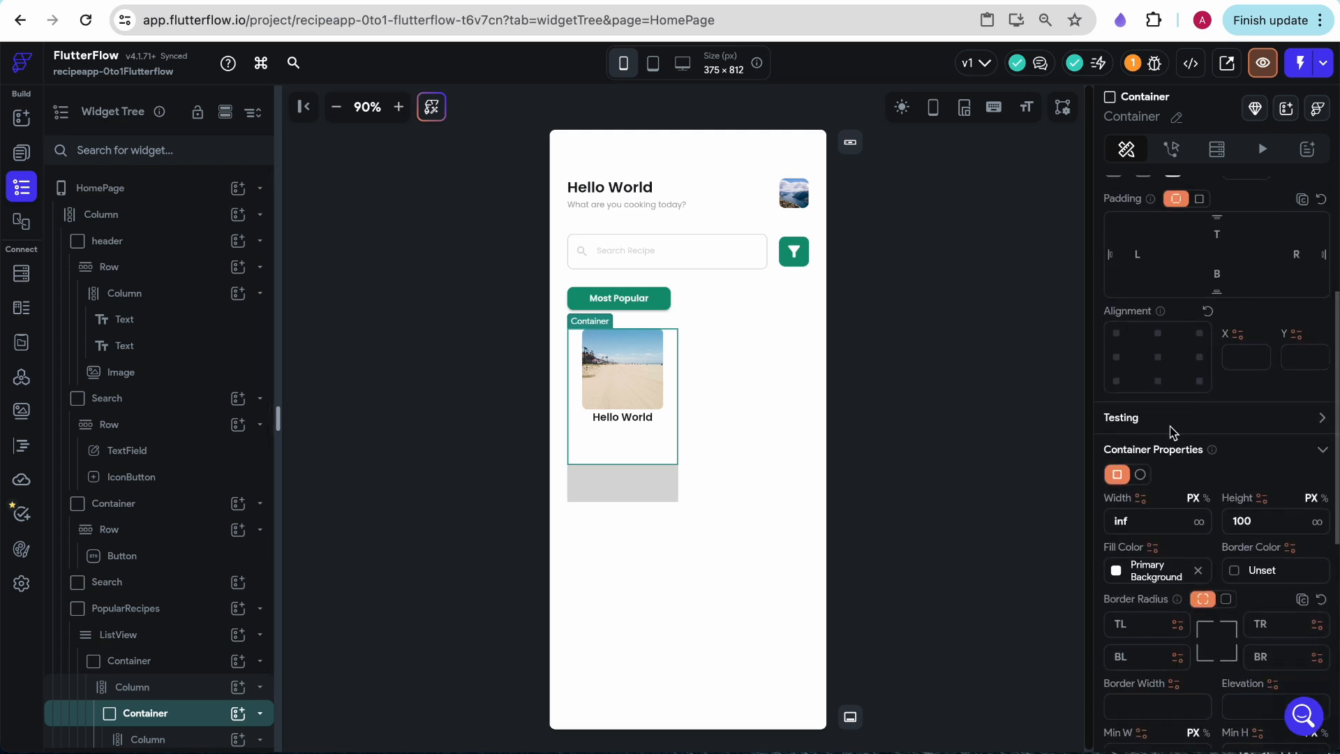
pyautogui.click(1241, 289)
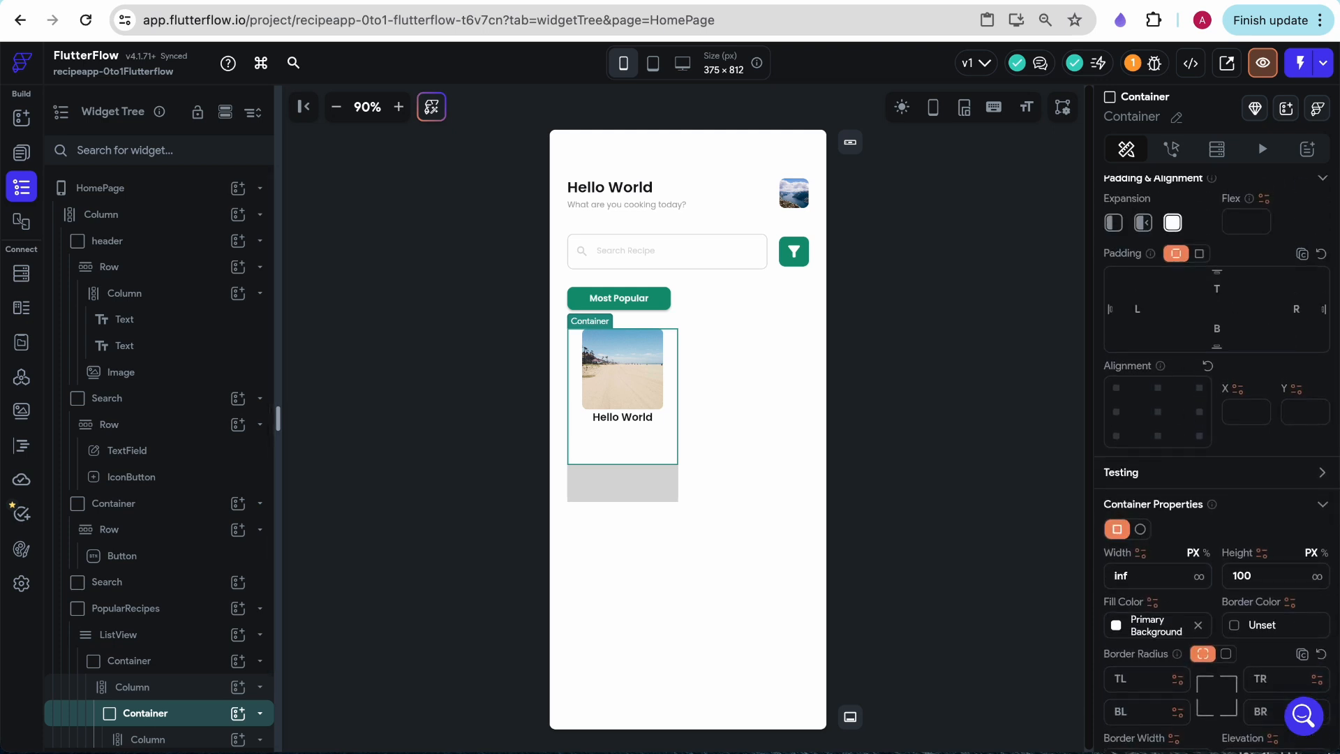
pyautogui.write('8')
pyautogui.click(1301, 308)
pyautogui.write('8')
pyautogui.click(1218, 329)
pyautogui.write('8')
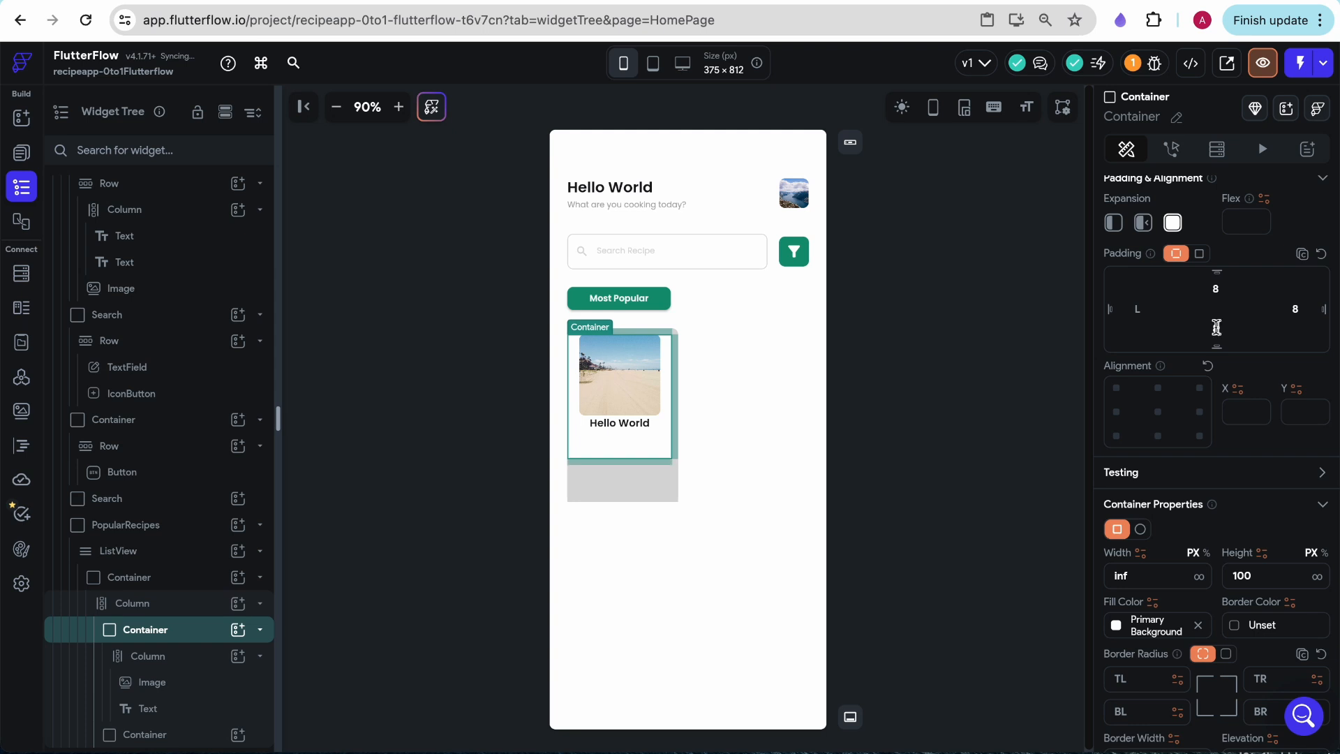
pyautogui.click(1136, 309)
pyautogui.write('8')
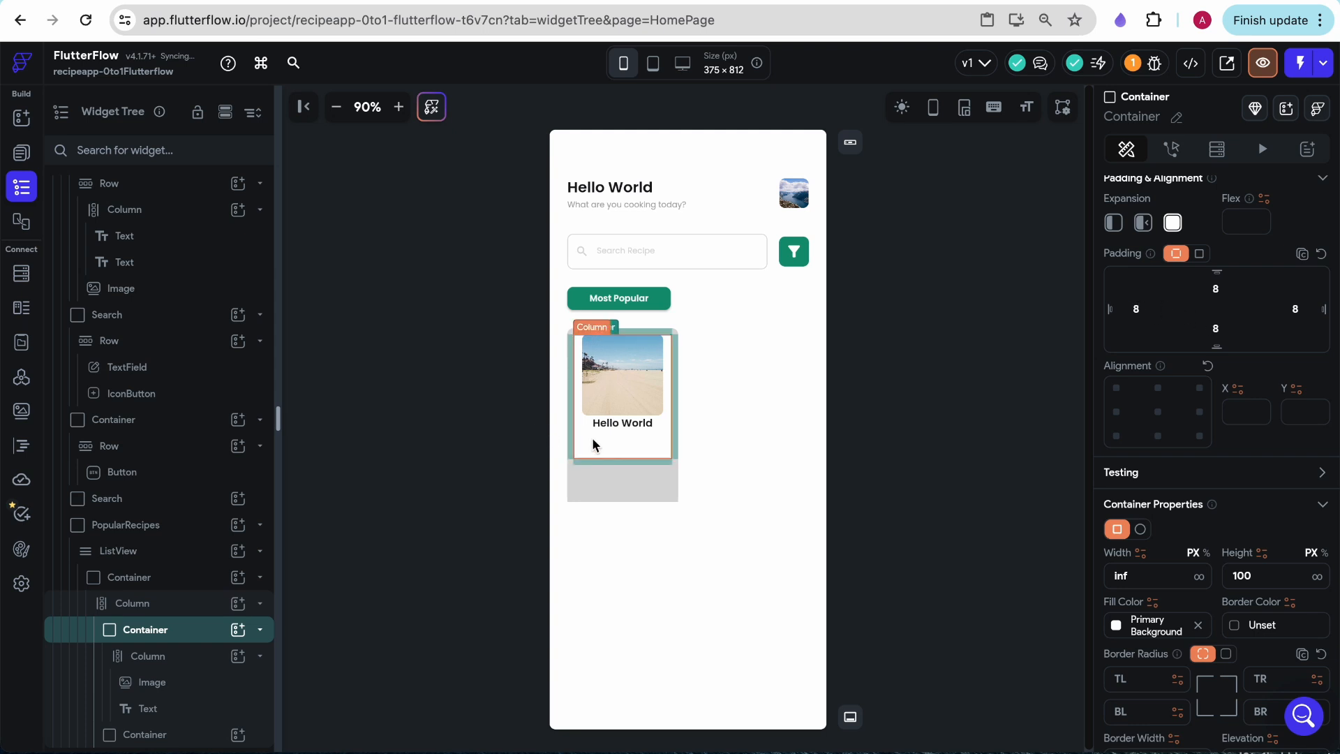
# - Set the items spacing of the Column holding the image and text to 8
pyautogui.click(149, 682)
pyautogui.click(148, 656)
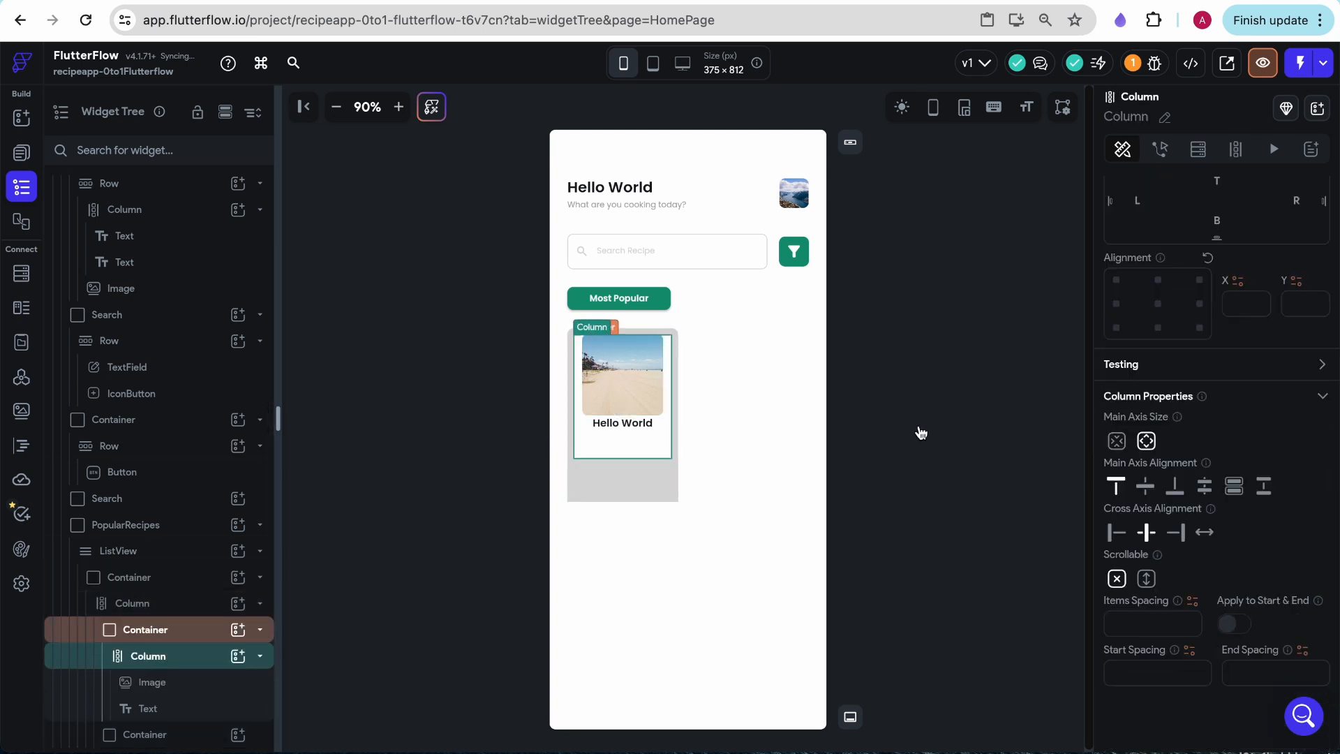
pyautogui.scroll(2, 1170, 517)
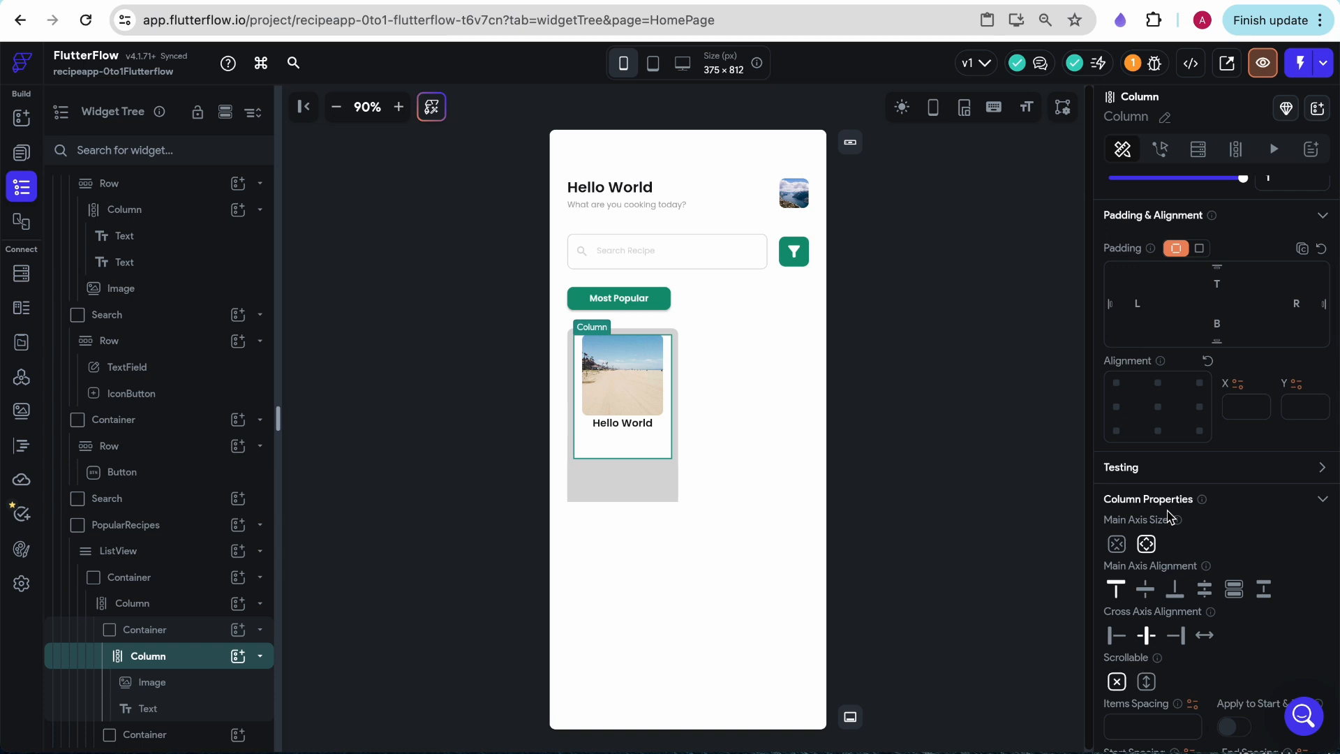
pyautogui.scroll(-1, 1163, 516)
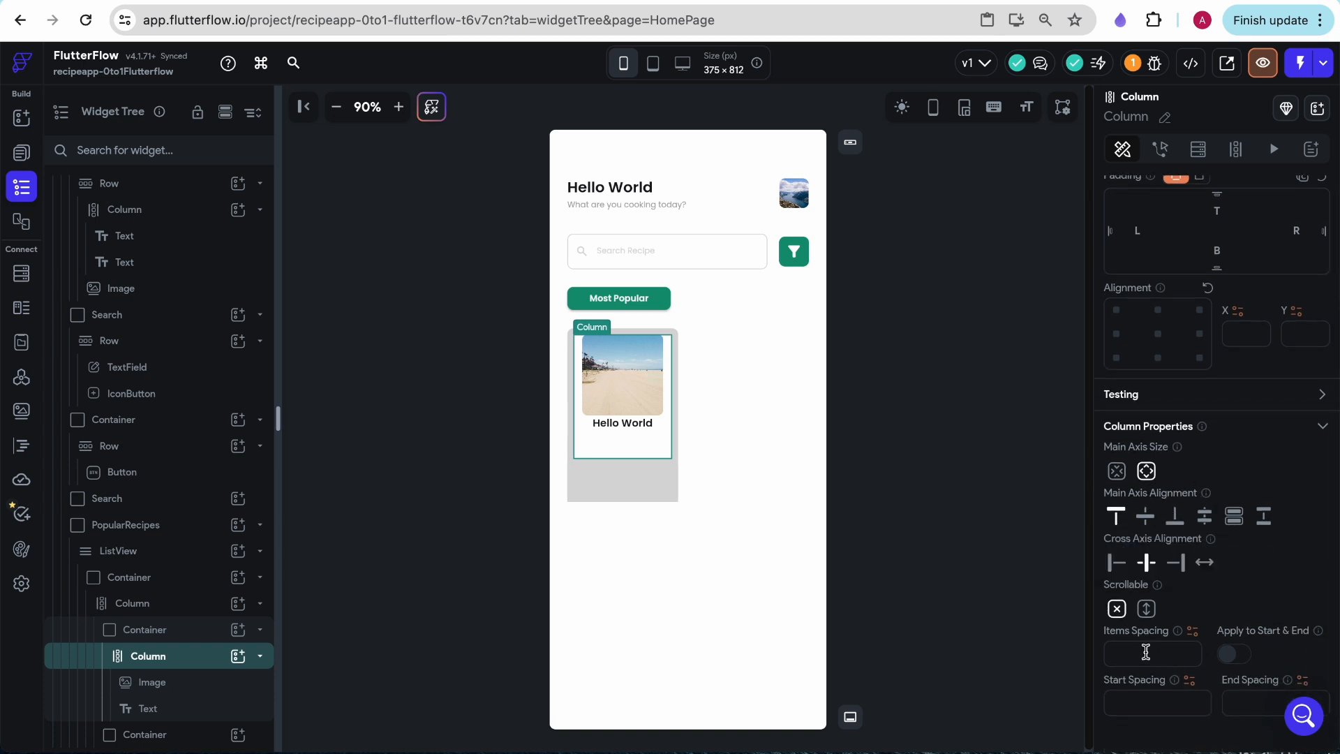
pyautogui.click(1145, 652)
pyautogui.write('8')
# - Set the main axis size of the image and text Column to minimum
pyautogui.scroll(2, 1195, 506)
pyautogui.scroll(1, 1195, 508)
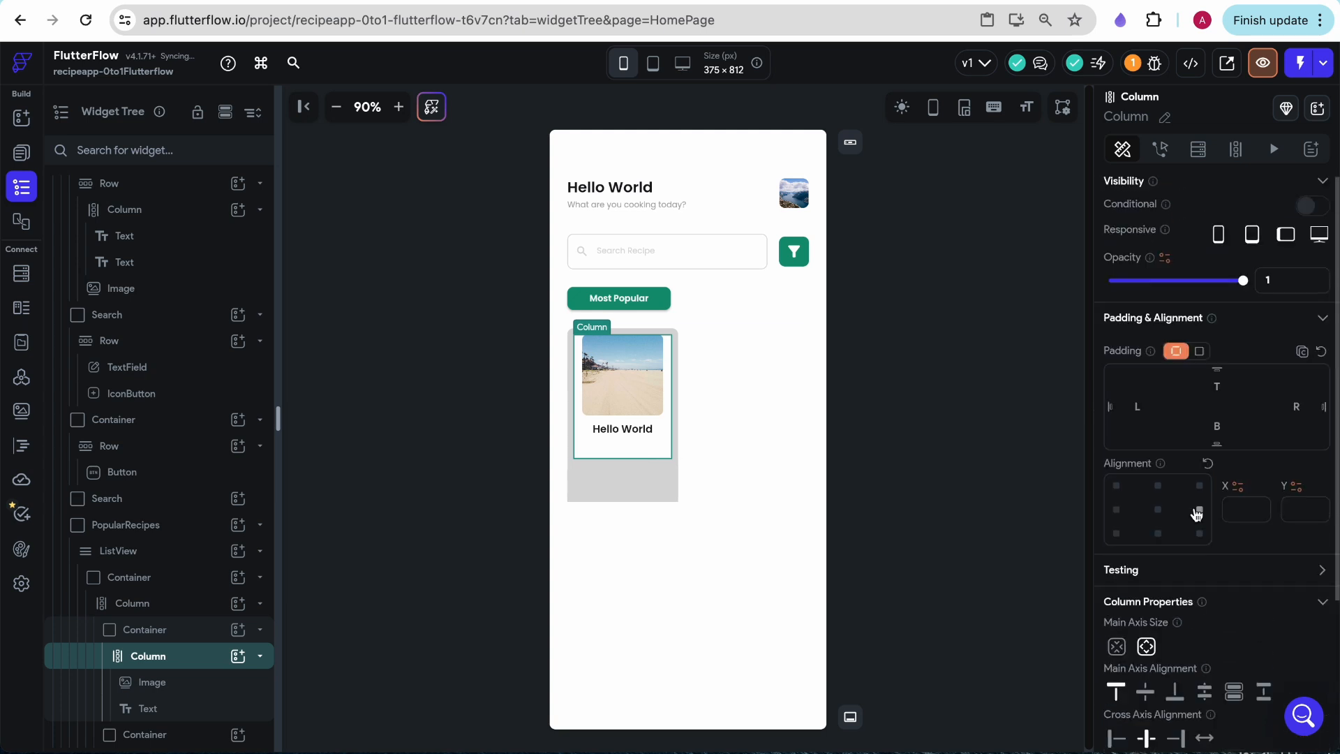
pyautogui.scroll(-3, 1257, 580)
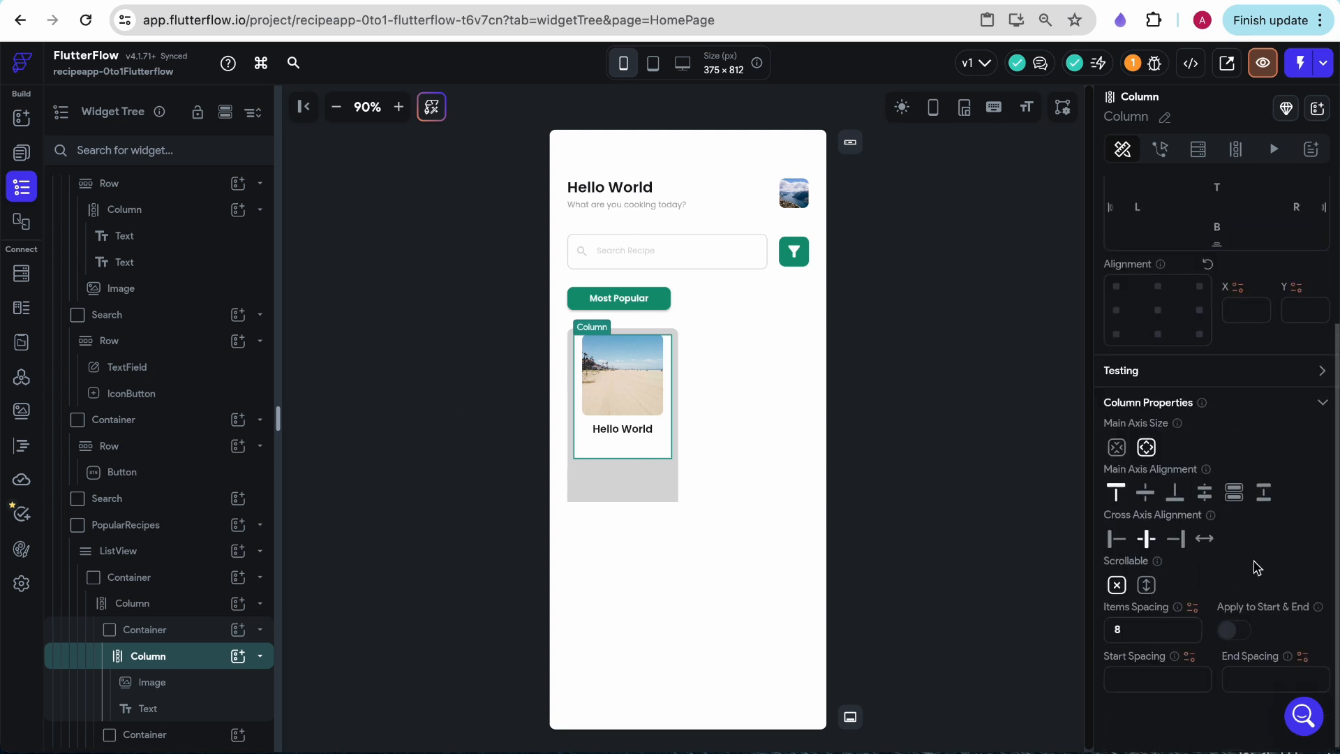
pyautogui.click(1117, 450)
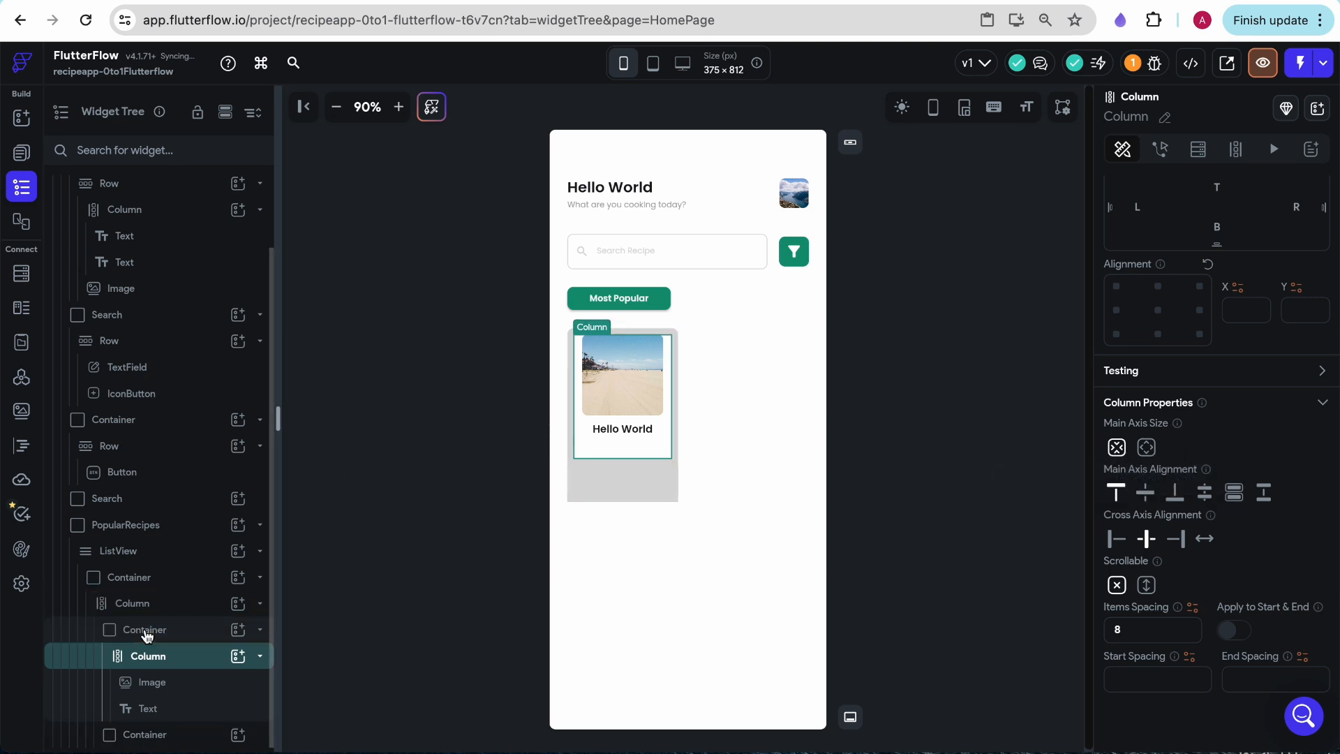
pyautogui.click(171, 632)
# - Add a Row to the card's lower gray container and place a Container and an IconButton side by side in it
pyautogui.click(623, 483)
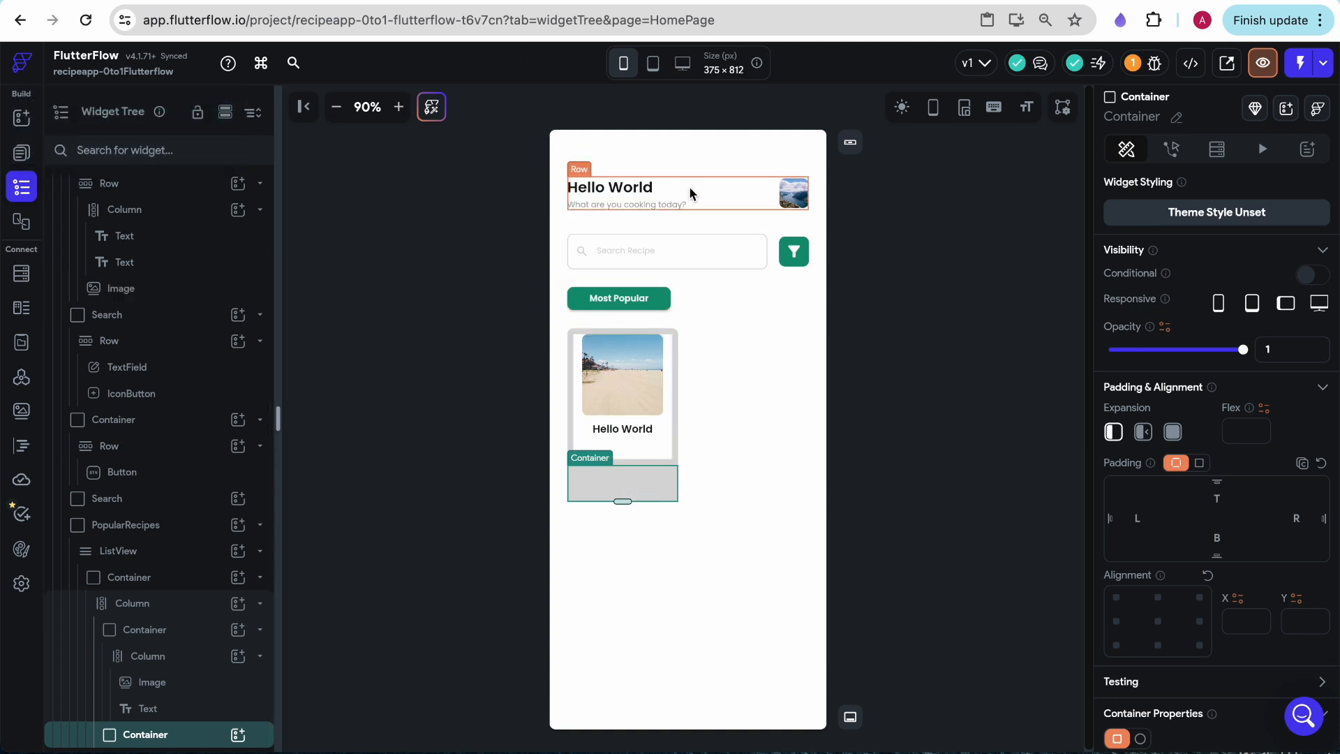
pyautogui.click(21, 117)
pyautogui.moveTo(167, 440); pyautogui.dragTo(628, 478)
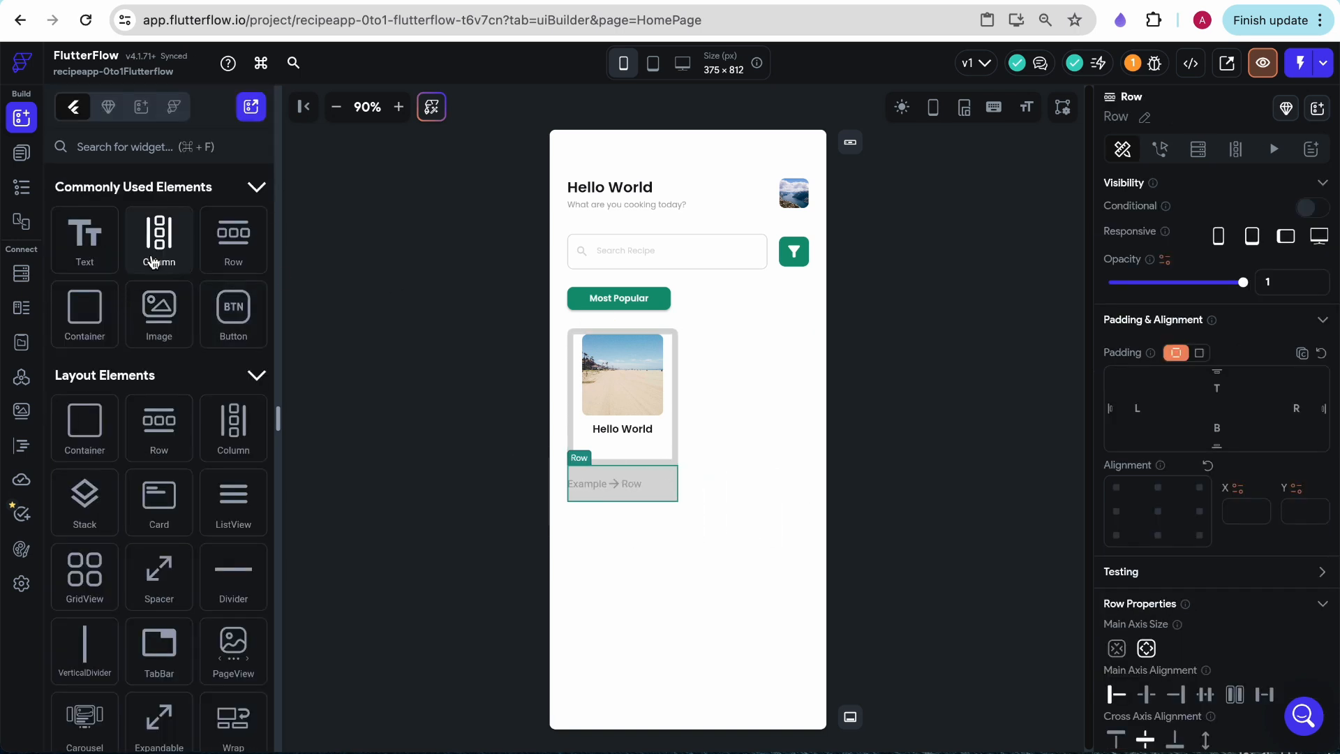
pyautogui.moveTo(87, 317); pyautogui.dragTo(592, 475)
pyautogui.write('icon')
pyautogui.moveTo(159, 468); pyautogui.dragTo(669, 488)
pyautogui.click(618, 487)
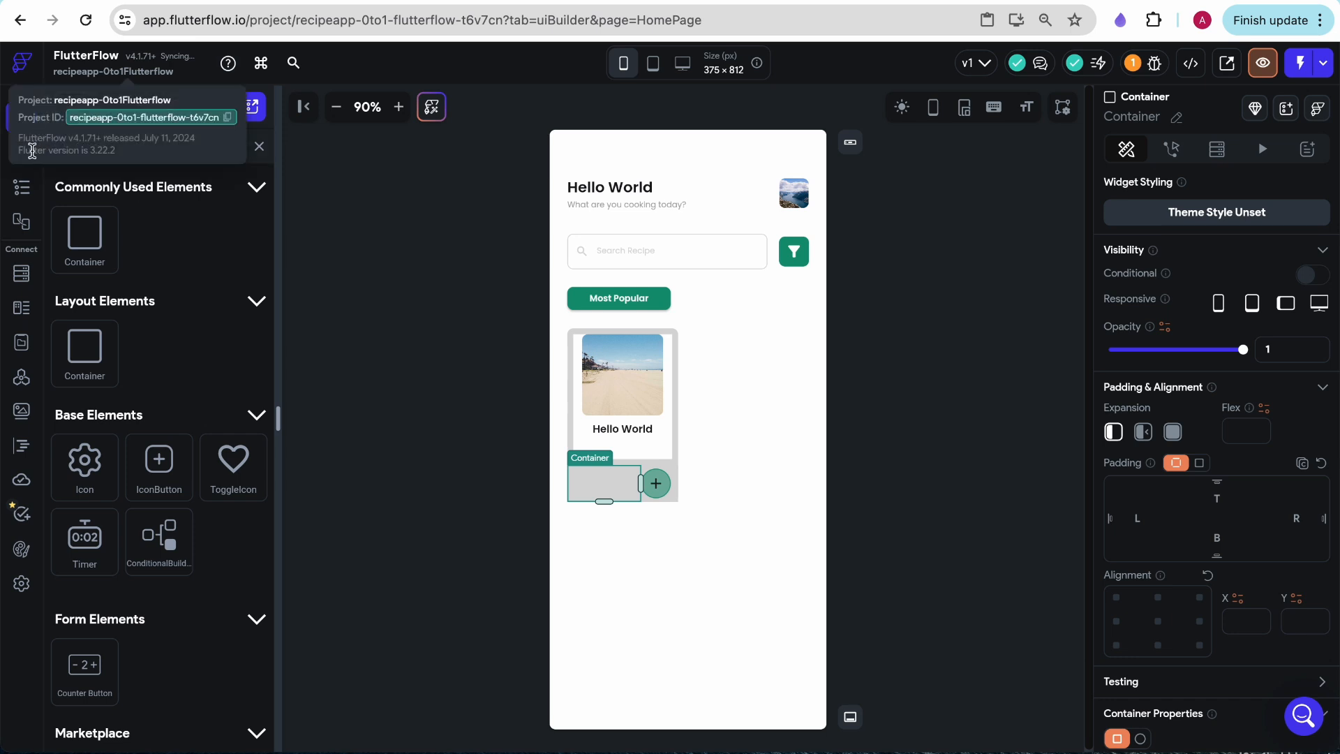
pyautogui.click(251, 149)
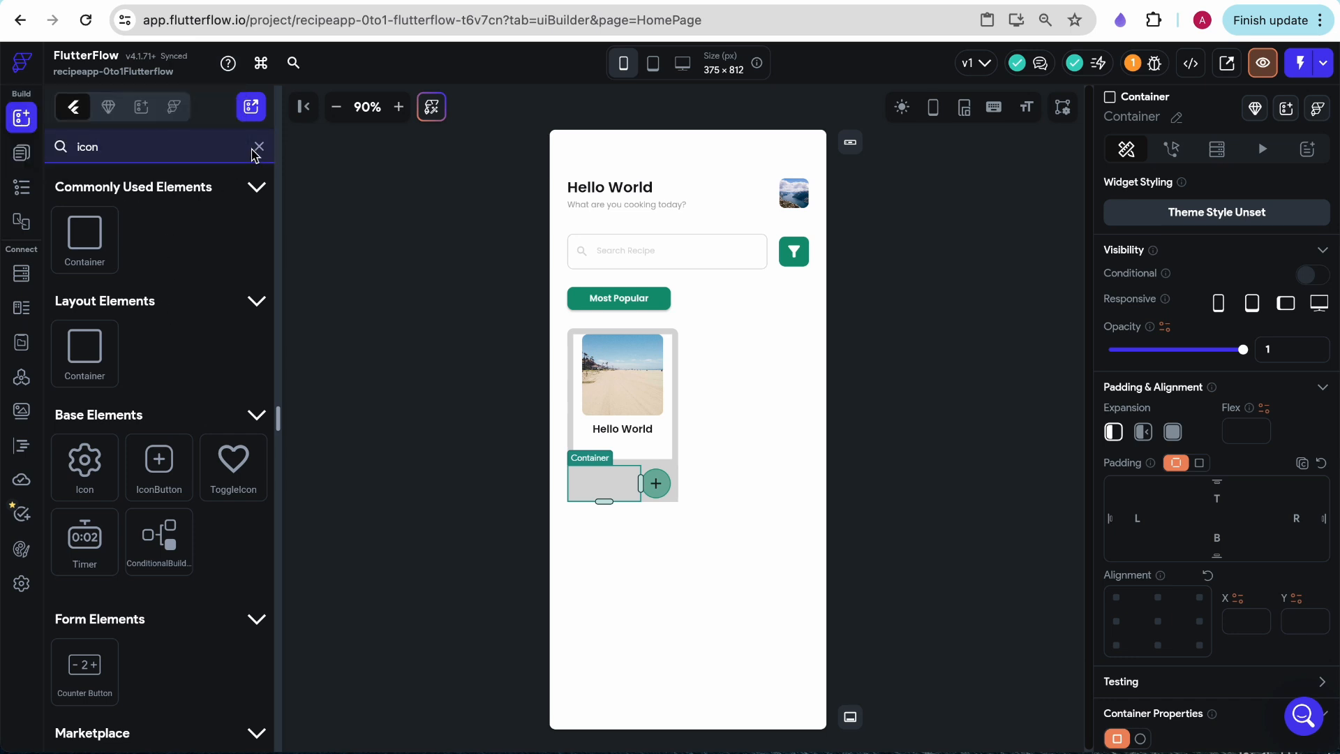
# - Add a Column inside the Container in the card's bottom row and place two Text widgets in it
pyautogui.click(259, 148)
pyautogui.moveTo(233, 438); pyautogui.dragTo(606, 485)
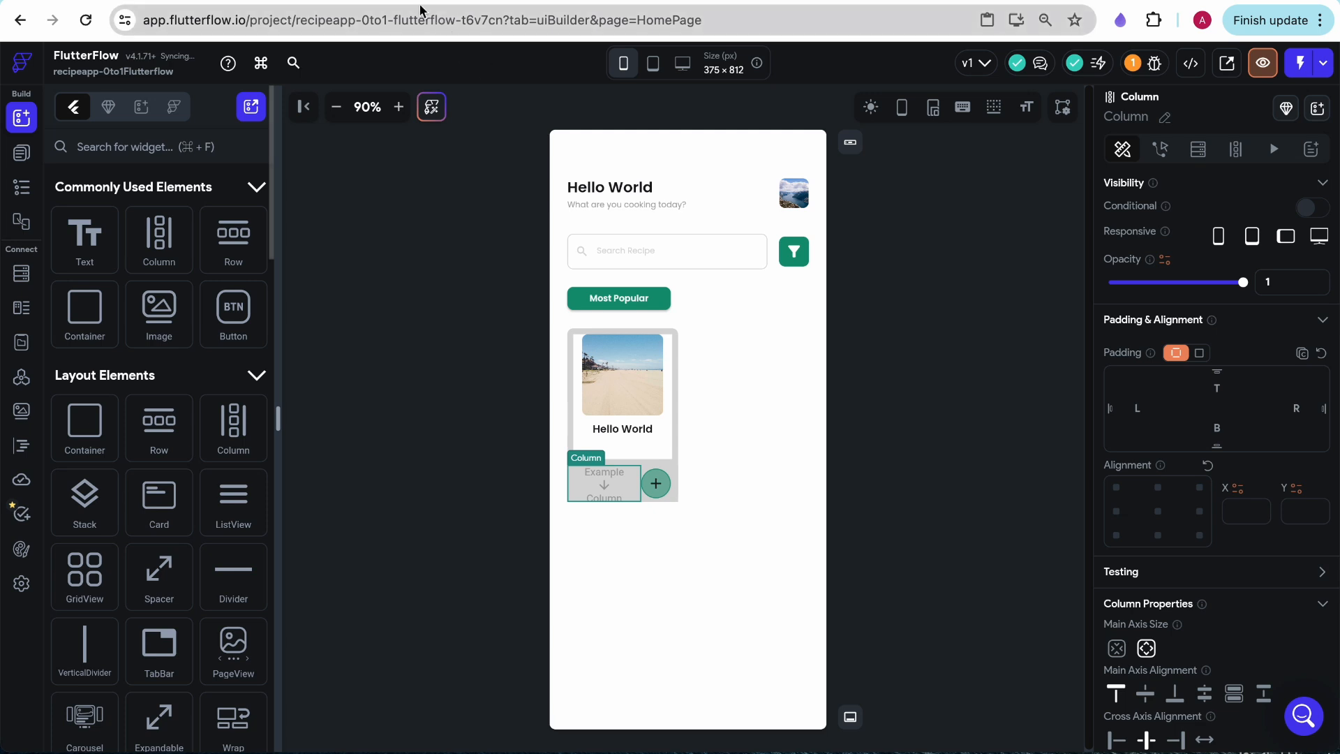
pyautogui.moveTo(88, 241); pyautogui.dragTo(606, 480)
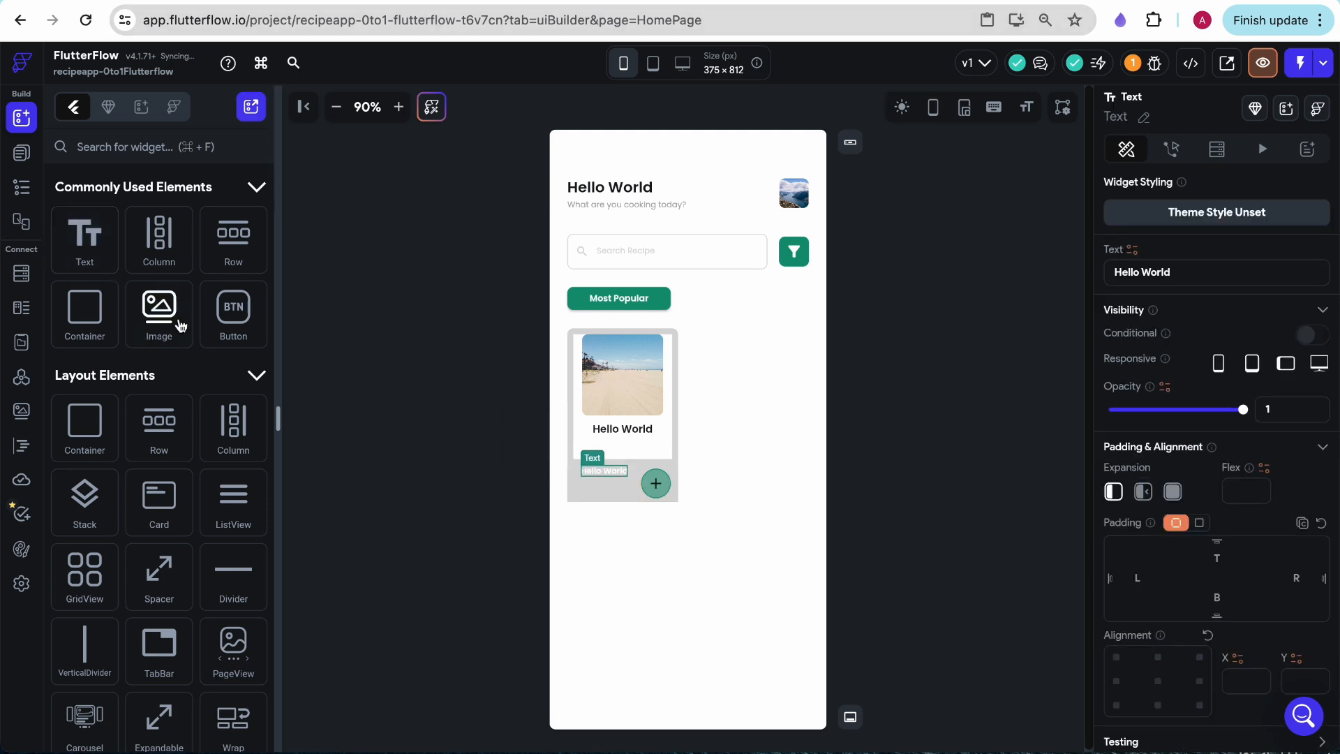
pyautogui.moveTo(85, 244); pyautogui.dragTo(605, 485)
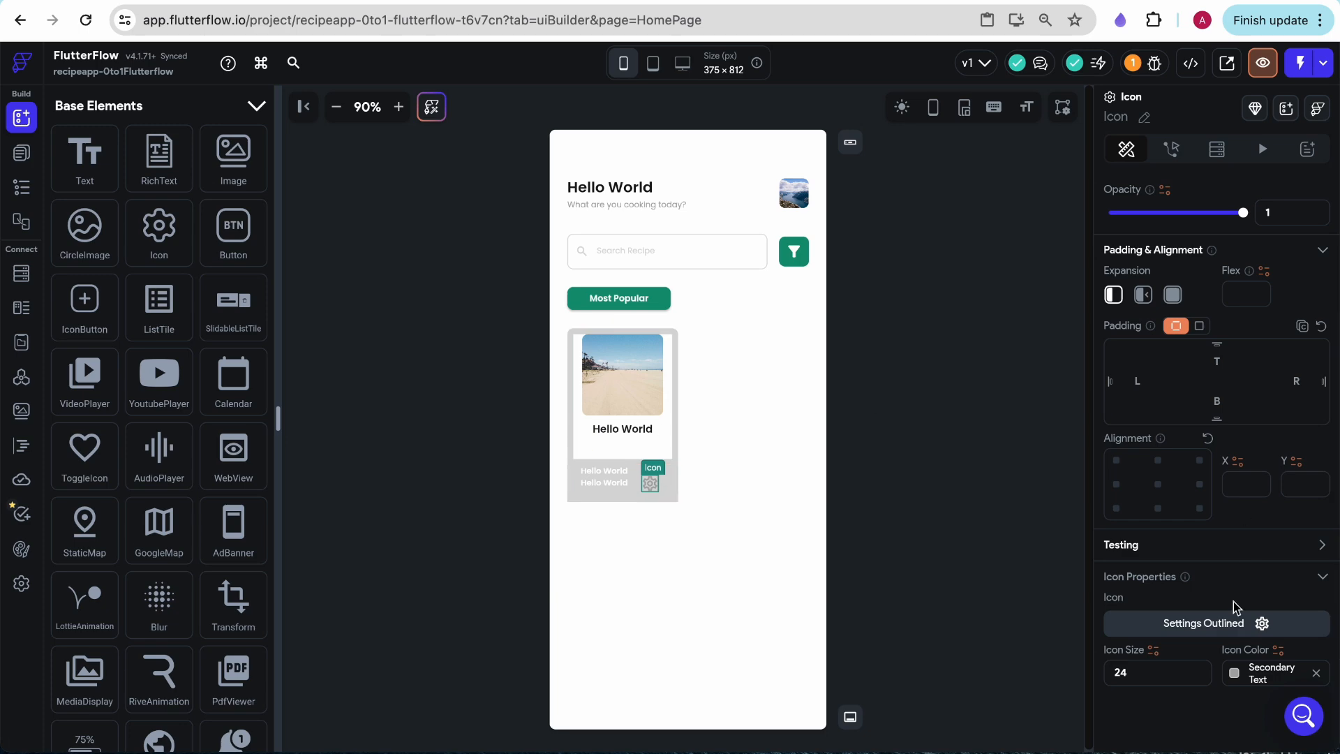
# - Change the bottom row's icon to the outlined Star Border and set its color to Accent 1
pyautogui.click(1203, 623)
pyautogui.write('star')
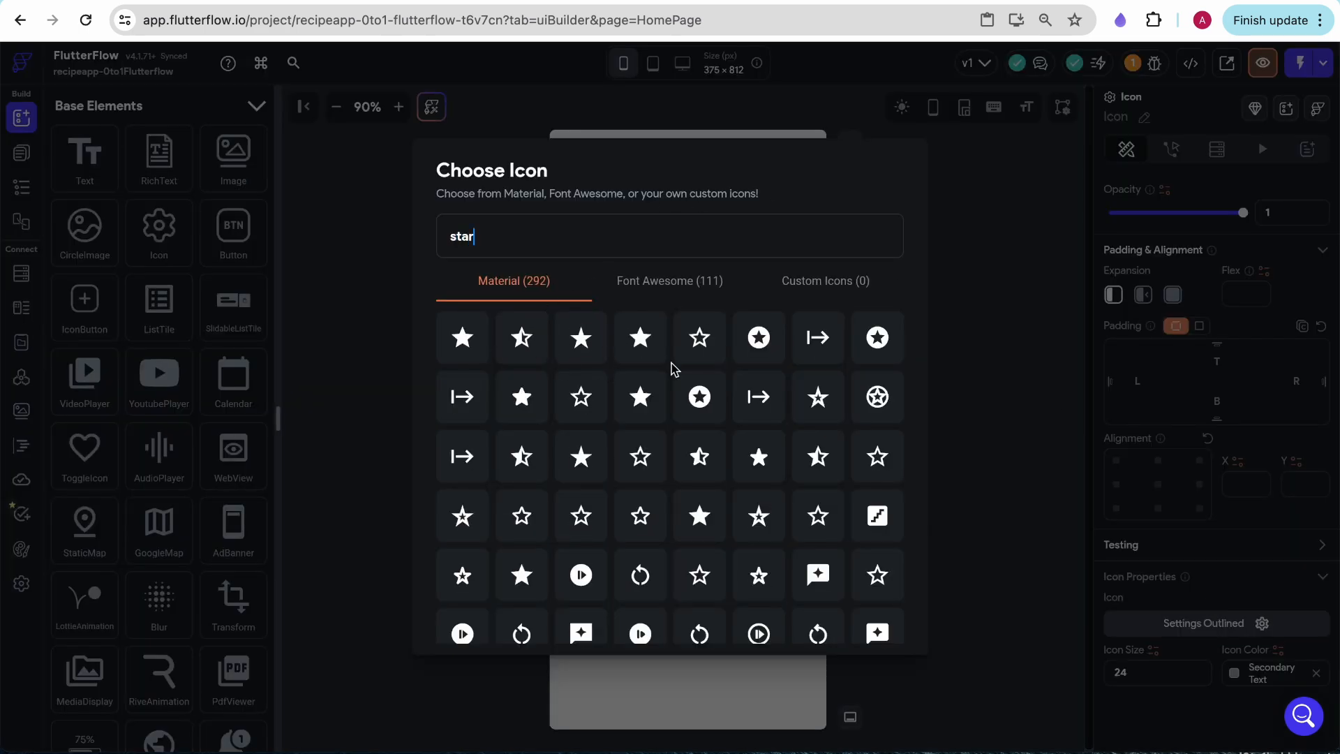
pyautogui.click(701, 340)
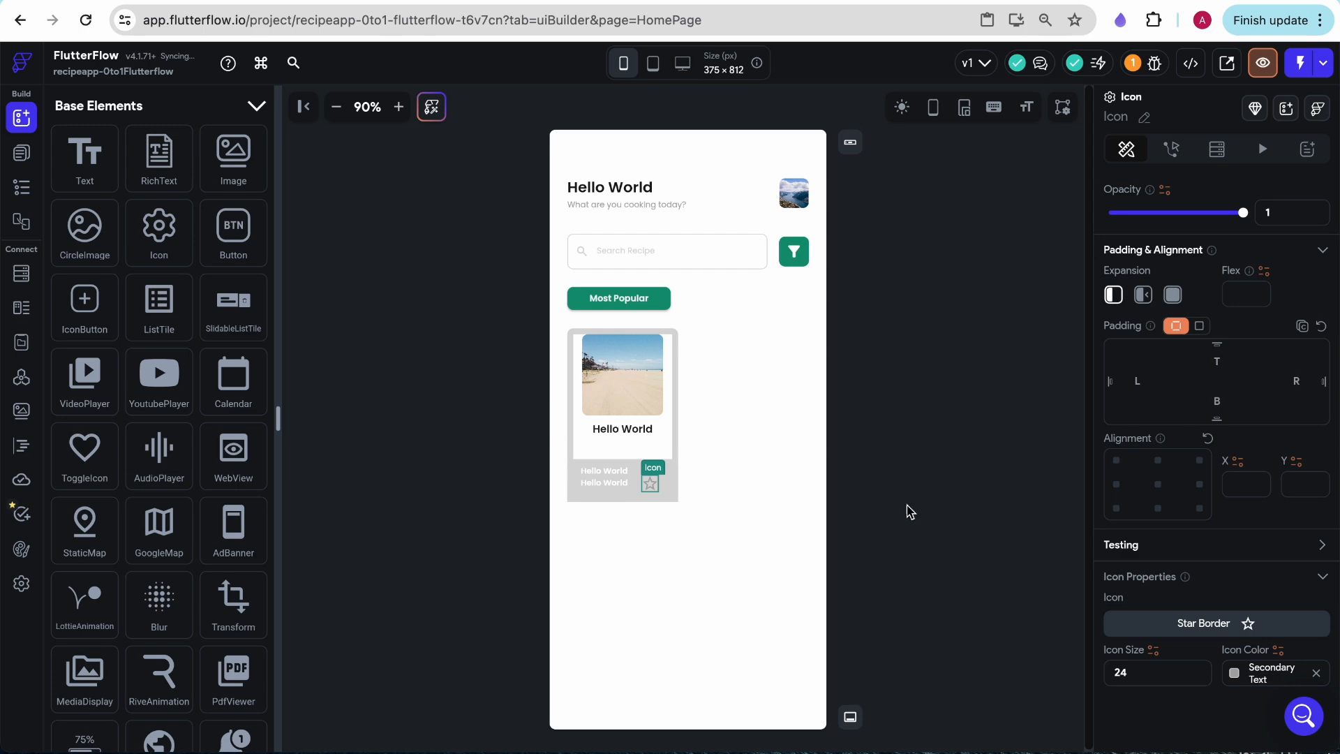
pyautogui.click(1257, 629)
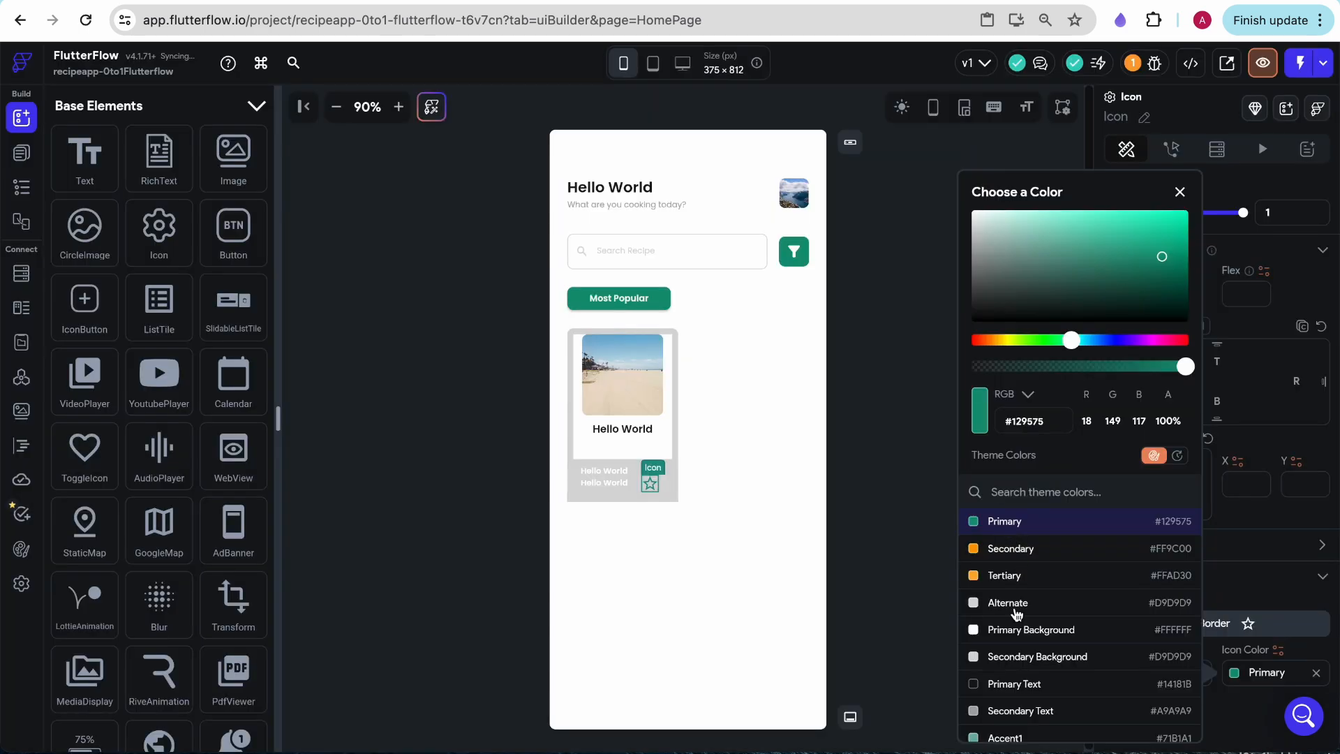
pyautogui.scroll(-3, 1017, 616)
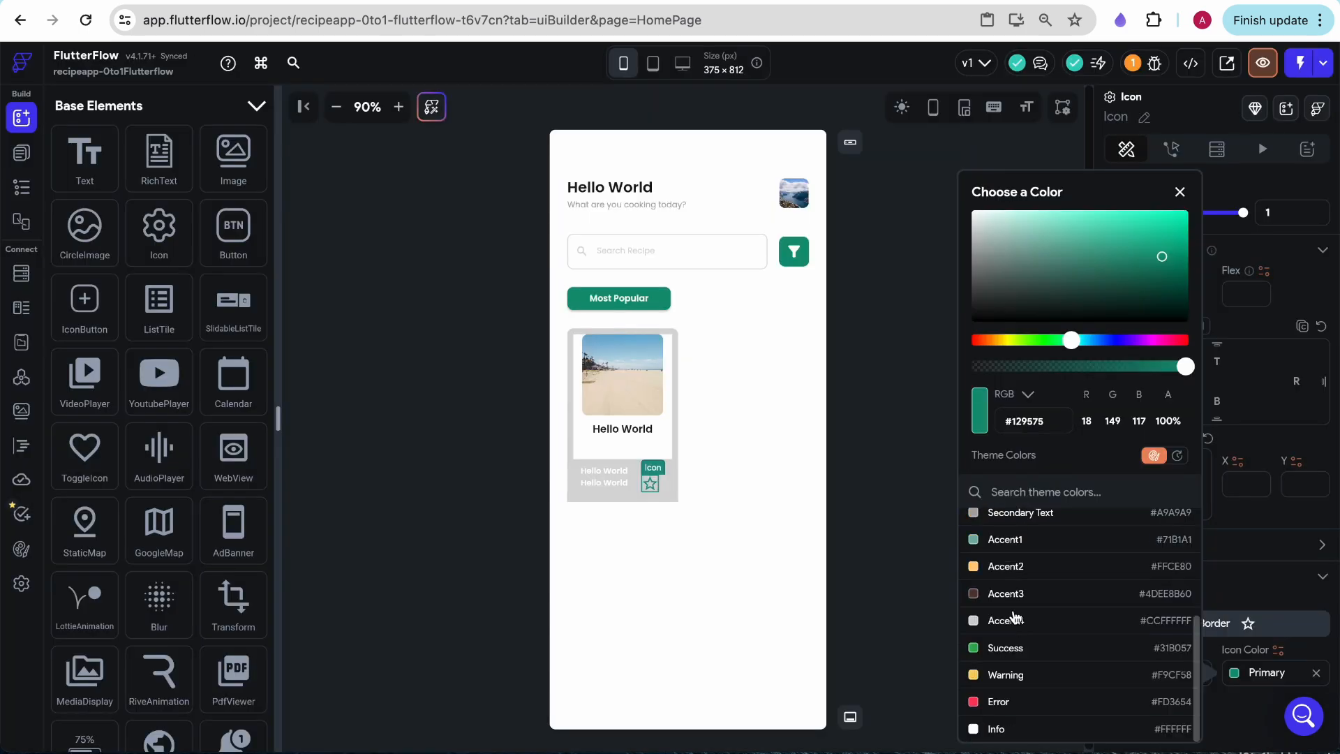
pyautogui.click(1005, 541)
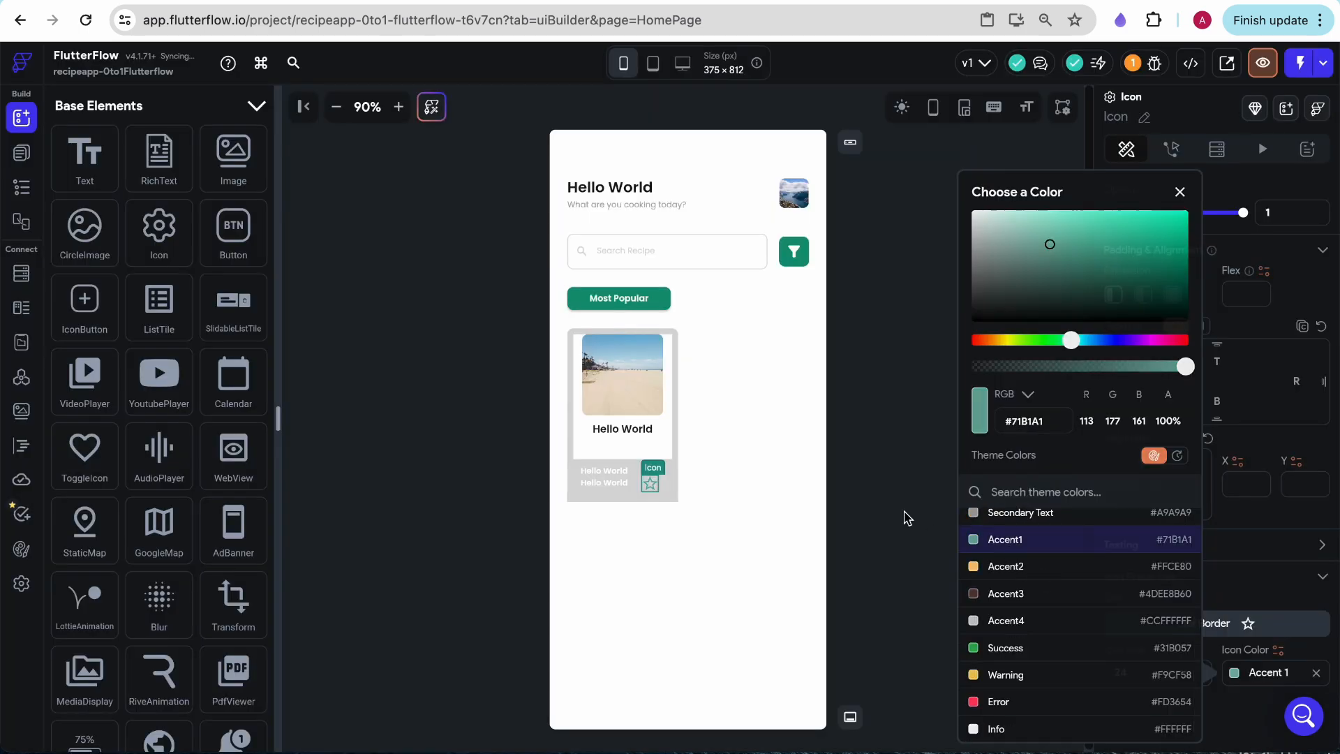
pyautogui.click(907, 518)
# - Set the first text in the bottom row's Column to "Time" and apply the Title Large text style
pyautogui.click(601, 489)
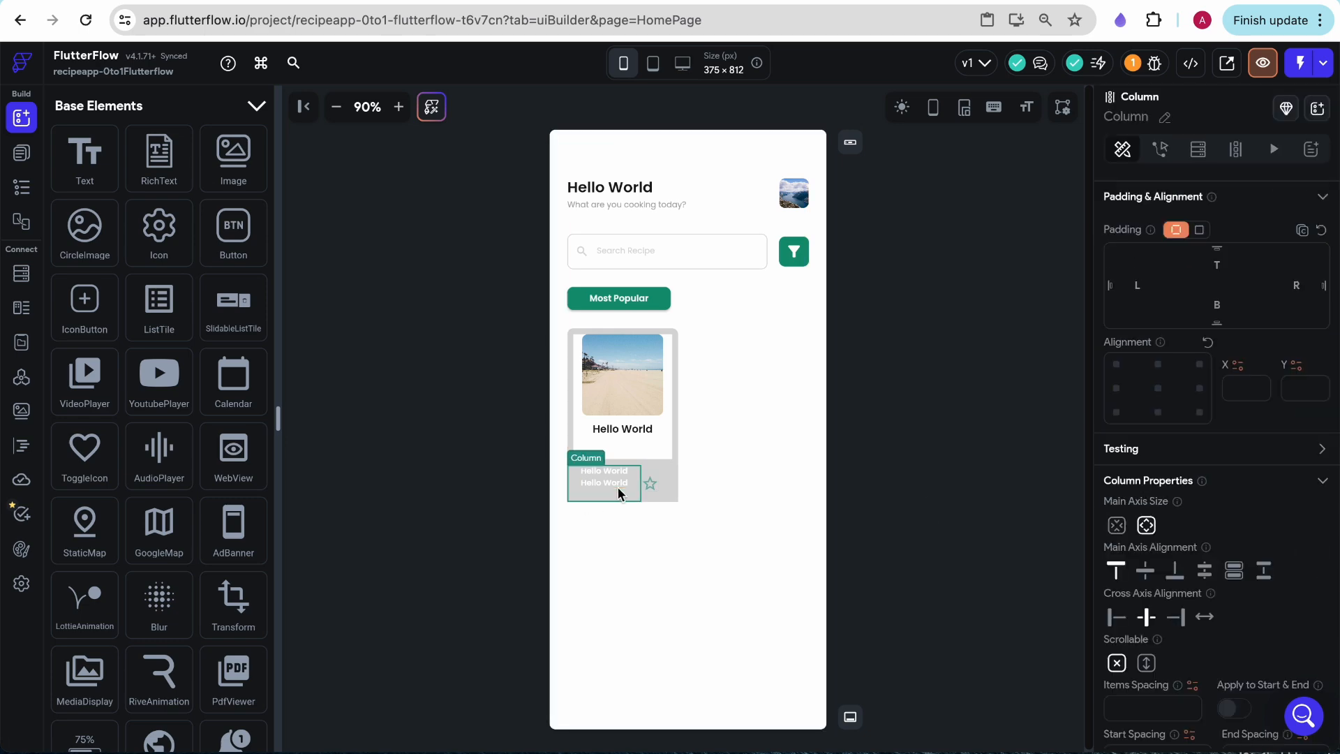
pyautogui.click(605, 473)
pyautogui.scroll(-6, 1233, 349)
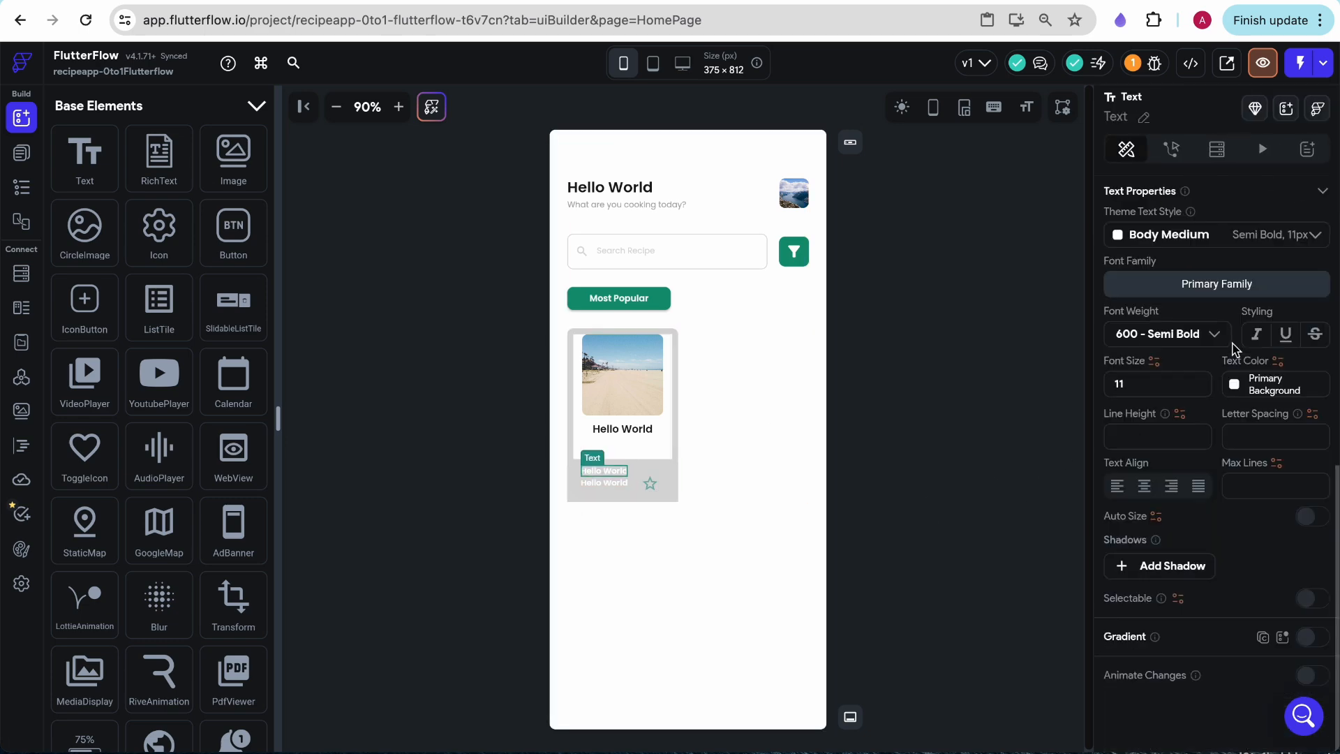
pyautogui.scroll(7, 1187, 294)
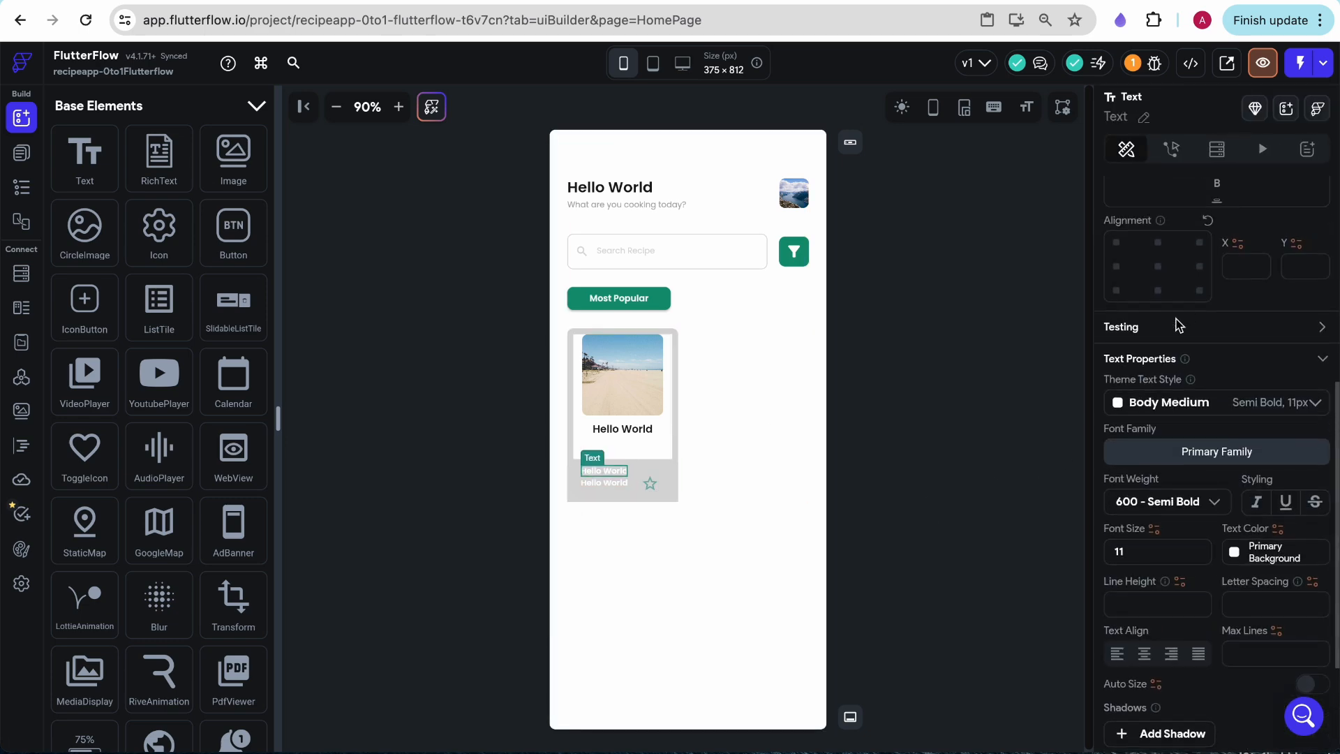
pyautogui.moveTo(1175, 272); pyautogui.dragTo(1114, 272)
pyautogui.write('Time')
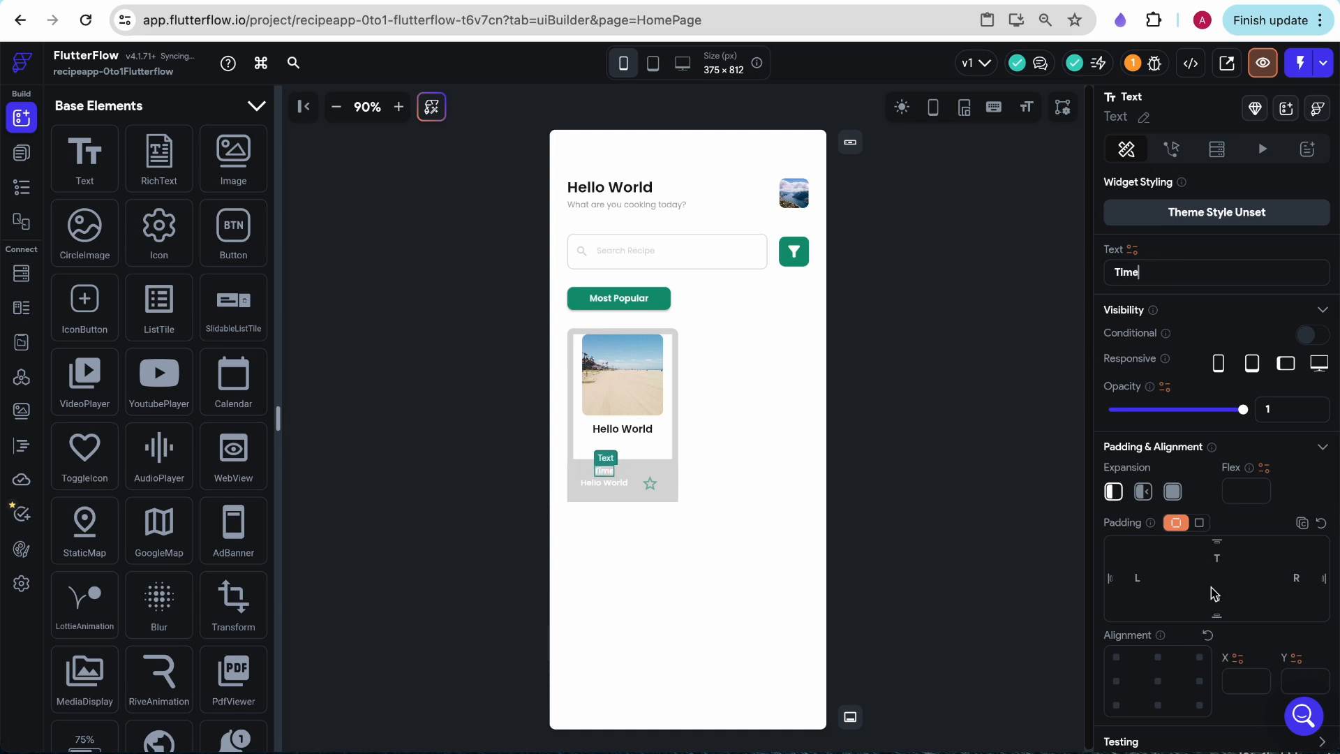
pyautogui.scroll(-6, 1213, 594)
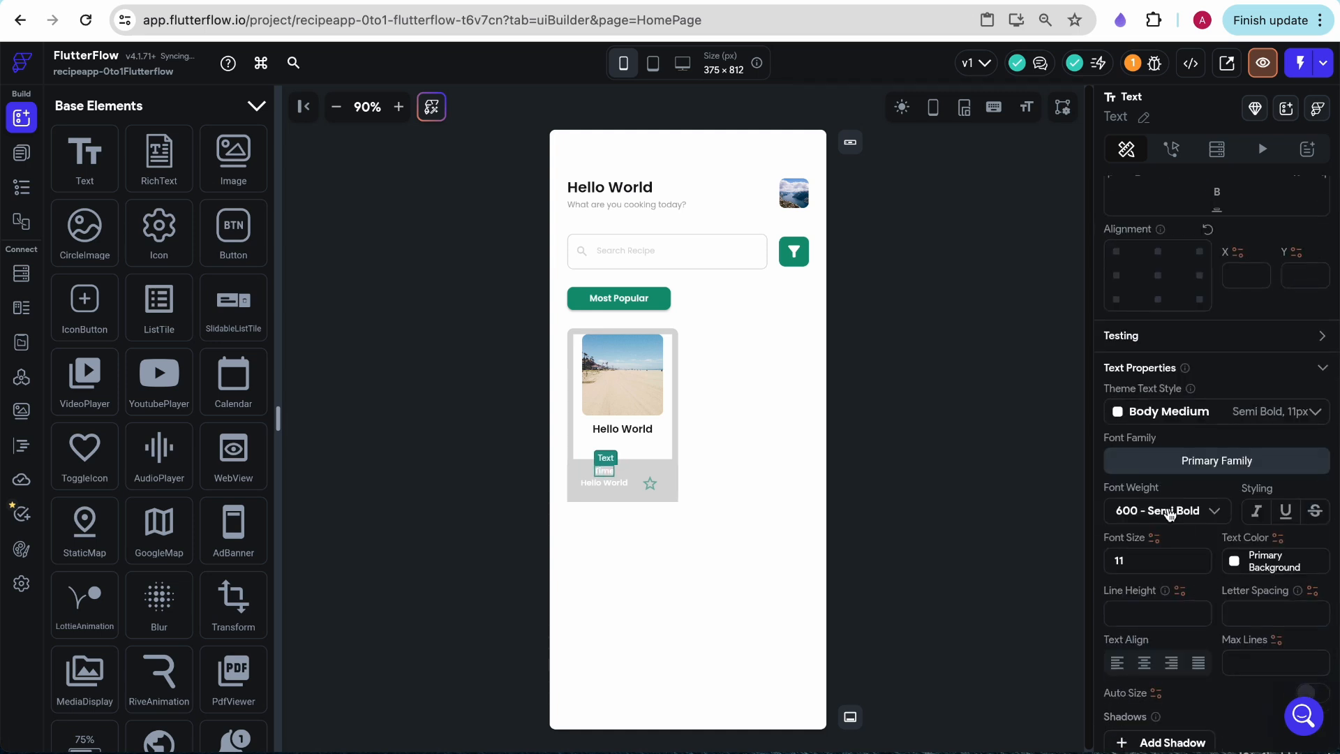
pyautogui.click(1241, 419)
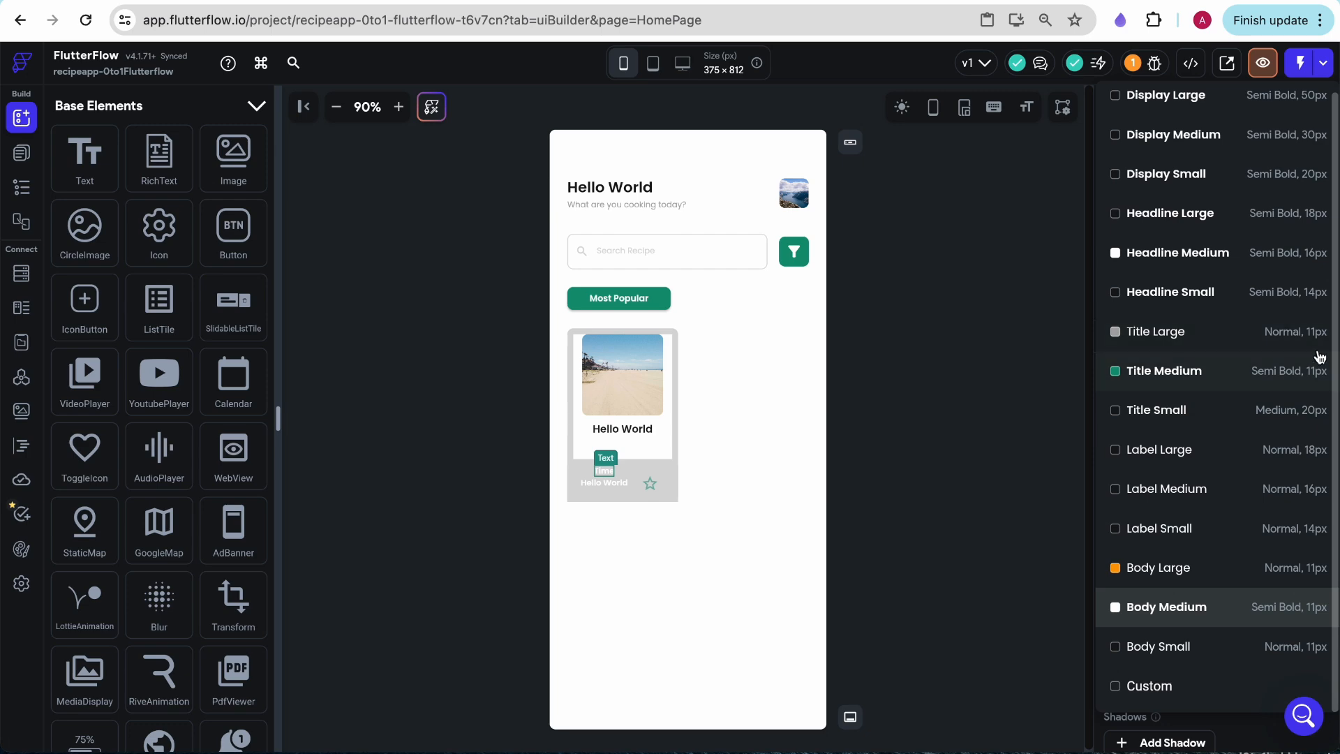
pyautogui.click(1301, 340)
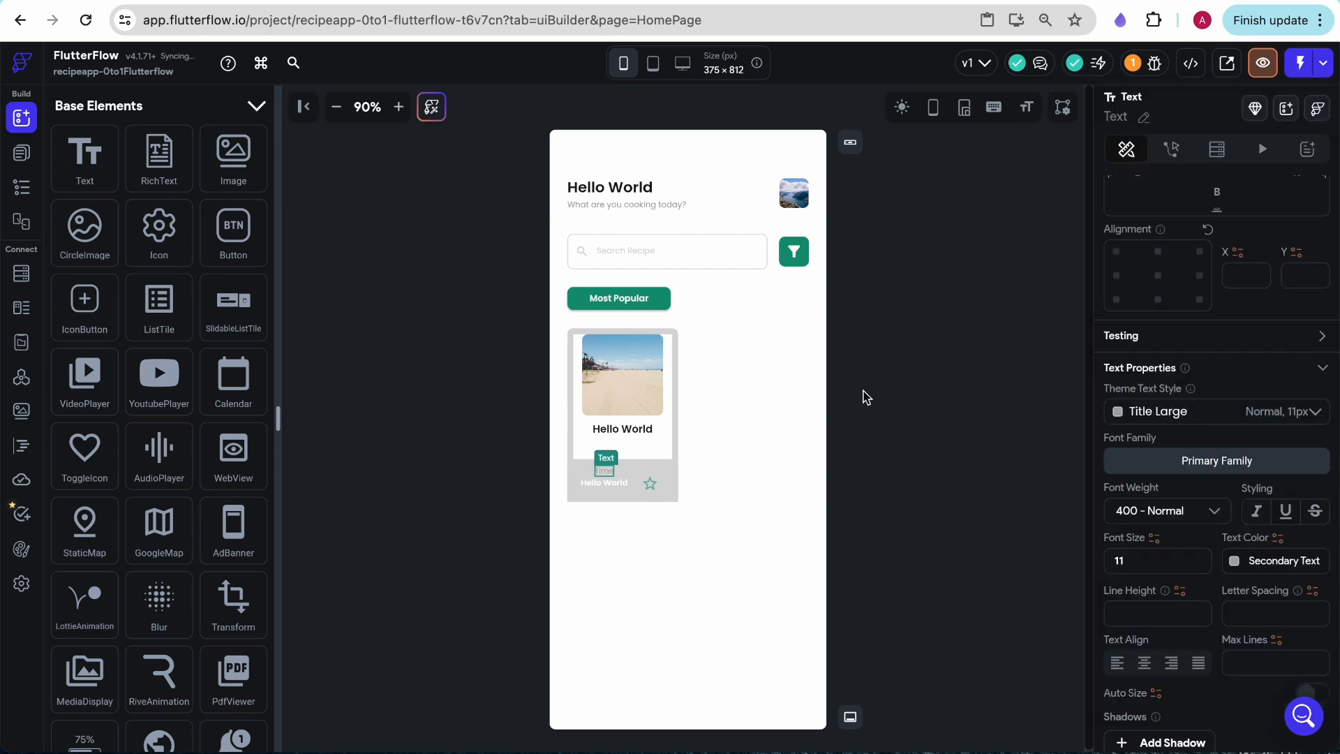
# - Give the second text in the bottom row's Column a black text style and set it to "15 mins"
pyautogui.click(323, 2)
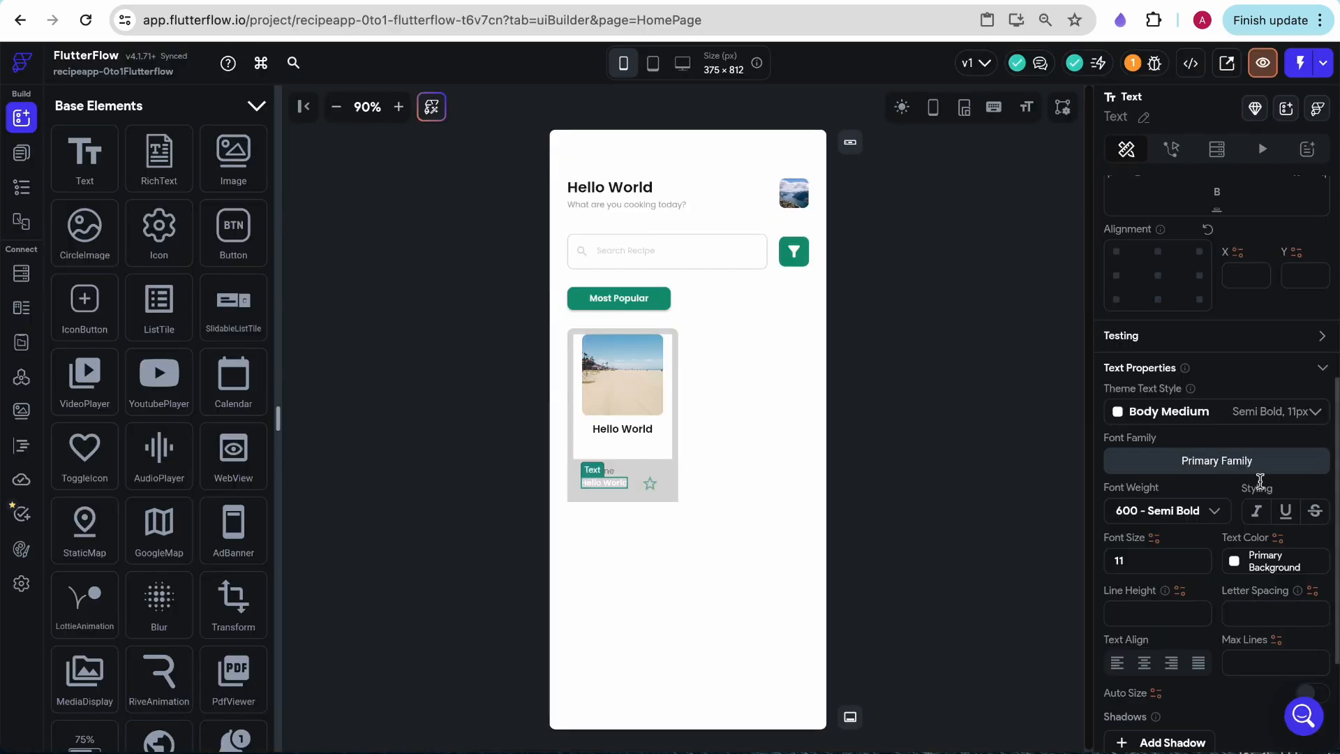
pyautogui.click(1265, 413)
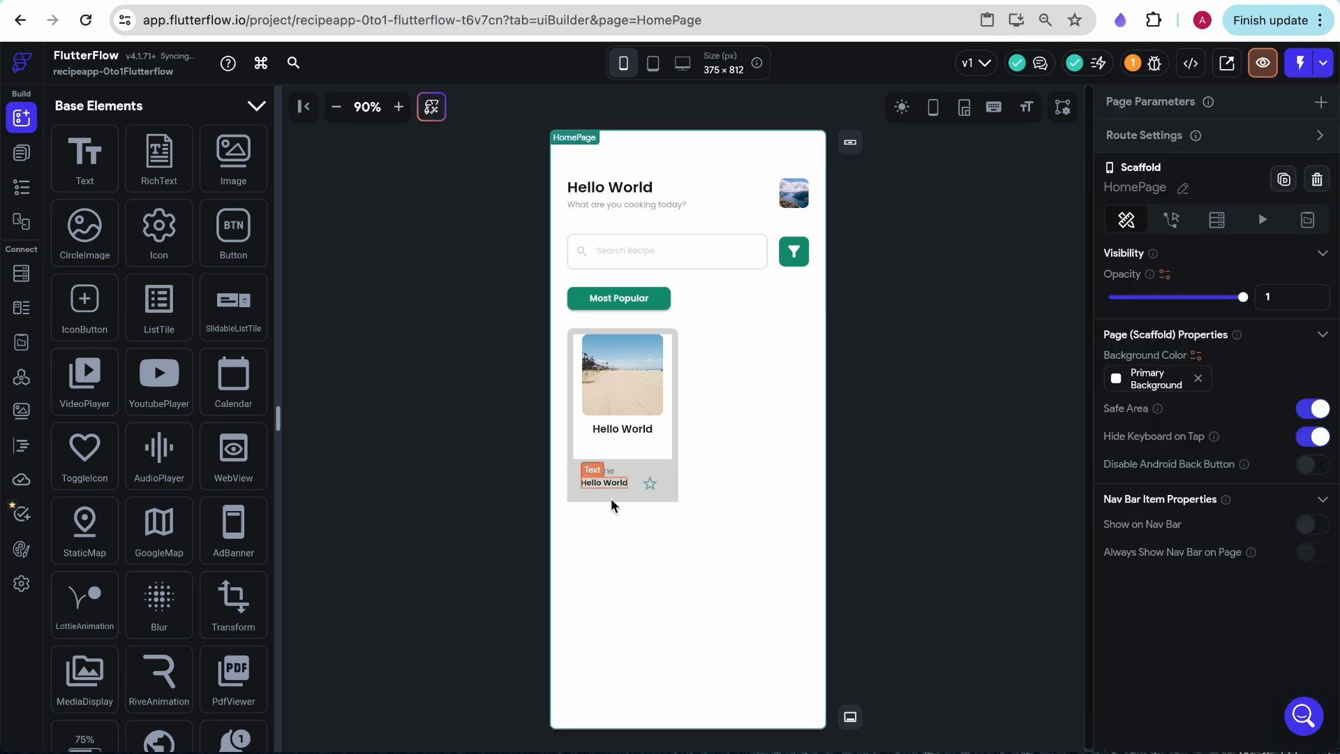
pyautogui.click(605, 483)
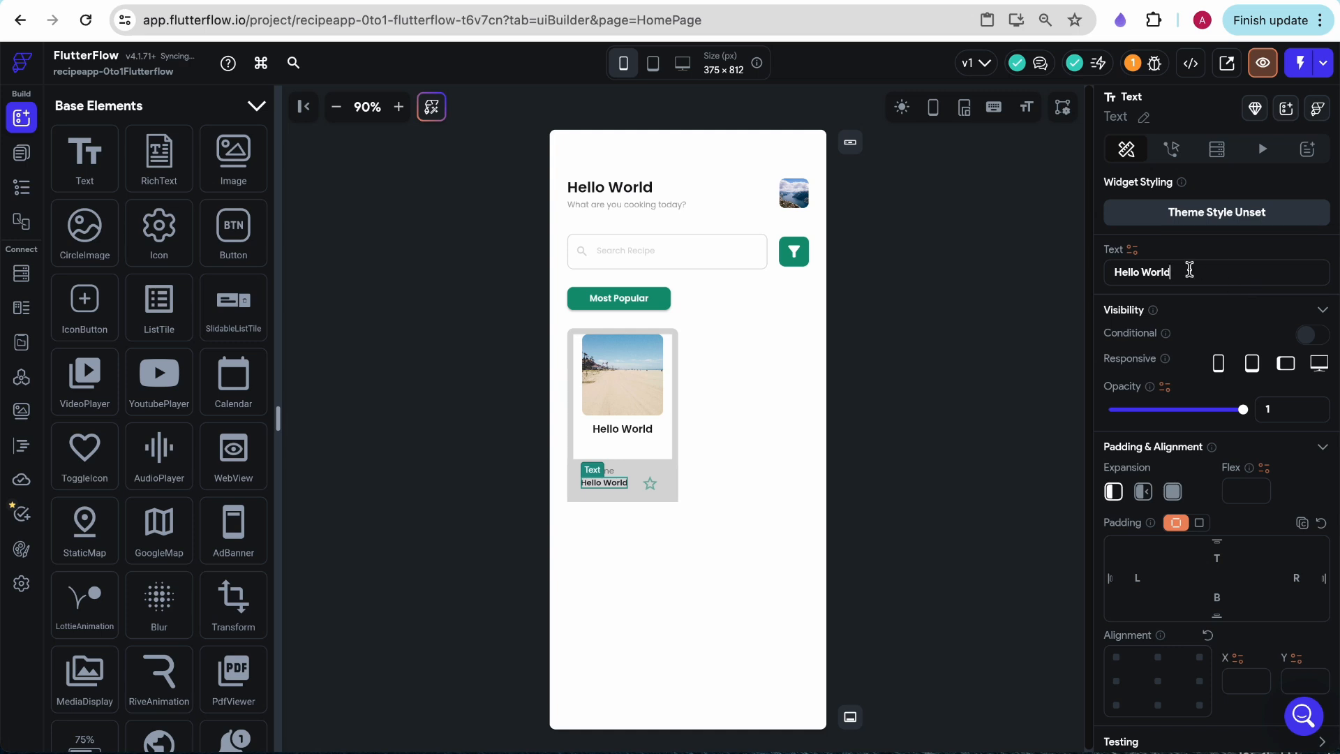
pyautogui.hotkey('ctrl', 'a')
pyautogui.write('15 mins')
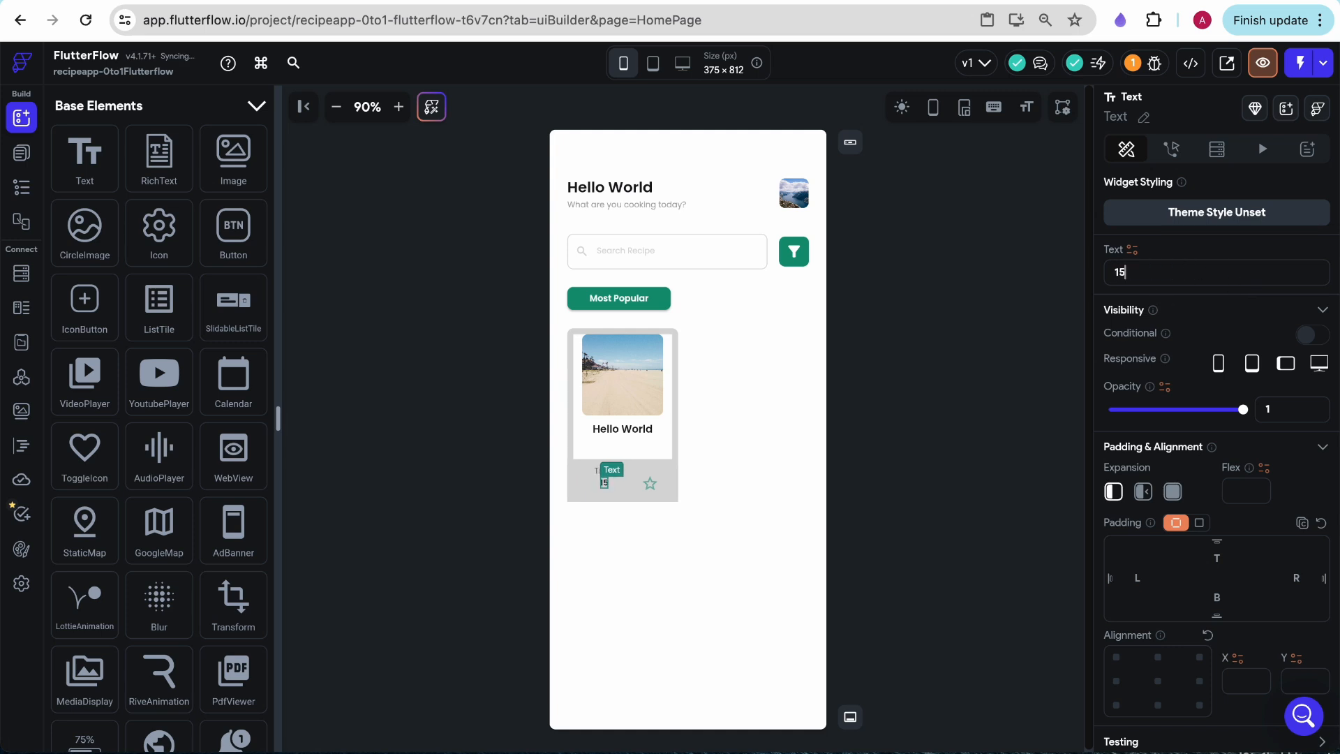
# - Align the Column holding the Time and 15 mins texts to start on the cross axis and spread them along the main axis, matching the Figma design
pyautogui.click(630, 477)
pyautogui.scroll(-2, 1272, 617)
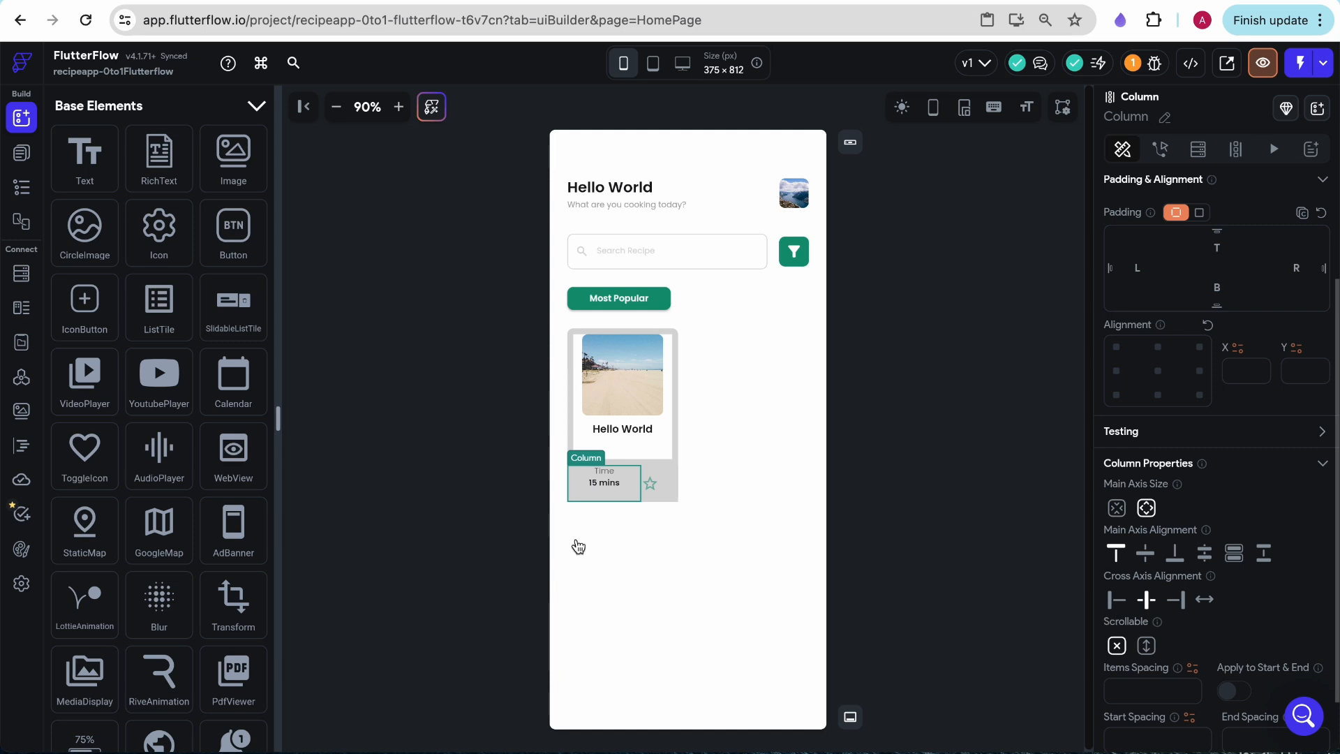
pyautogui.click(1122, 604)
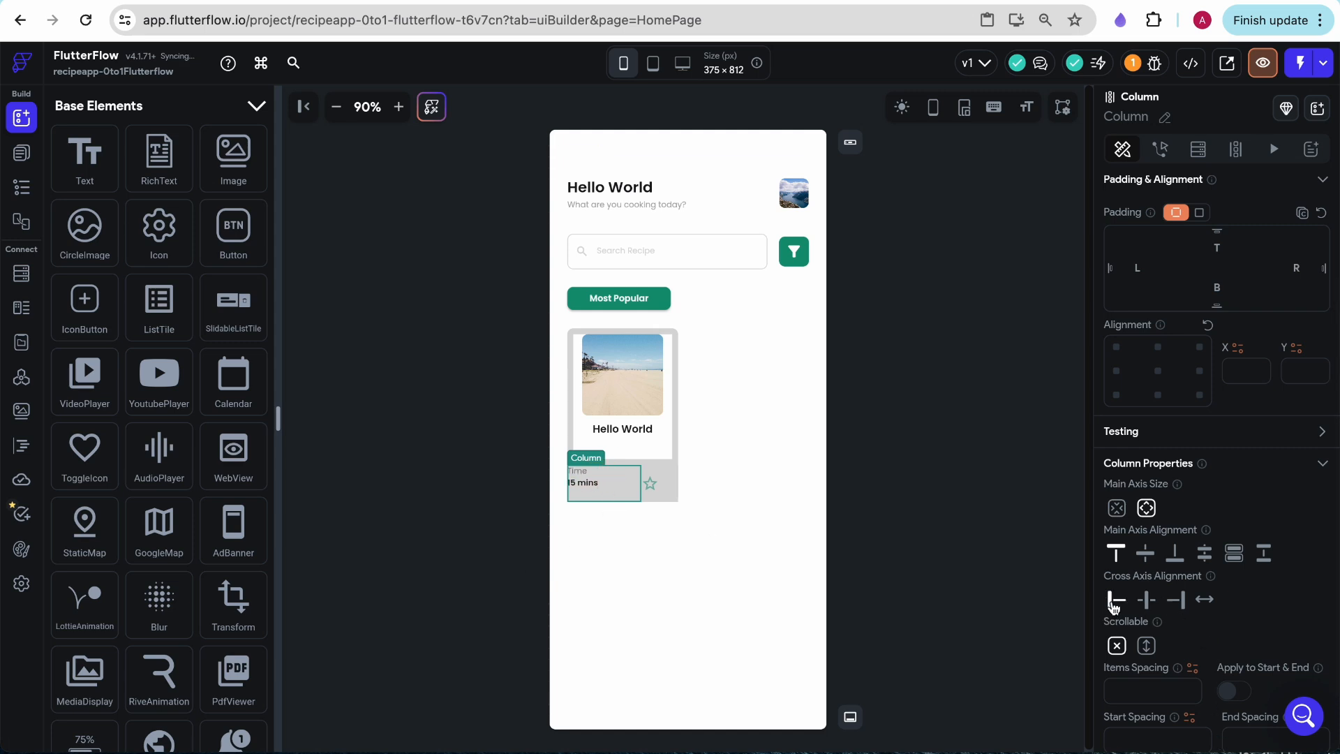
pyautogui.click(359, 0)
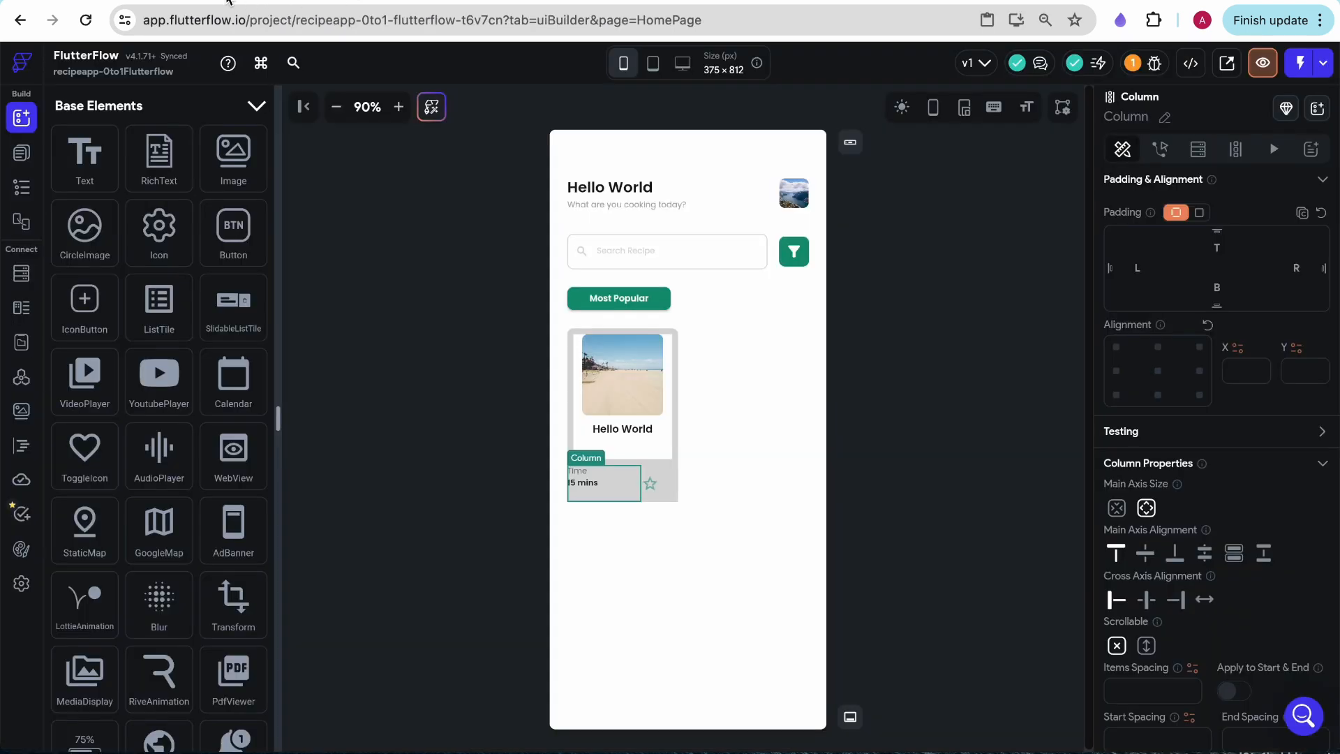
pyautogui.click(239, 4)
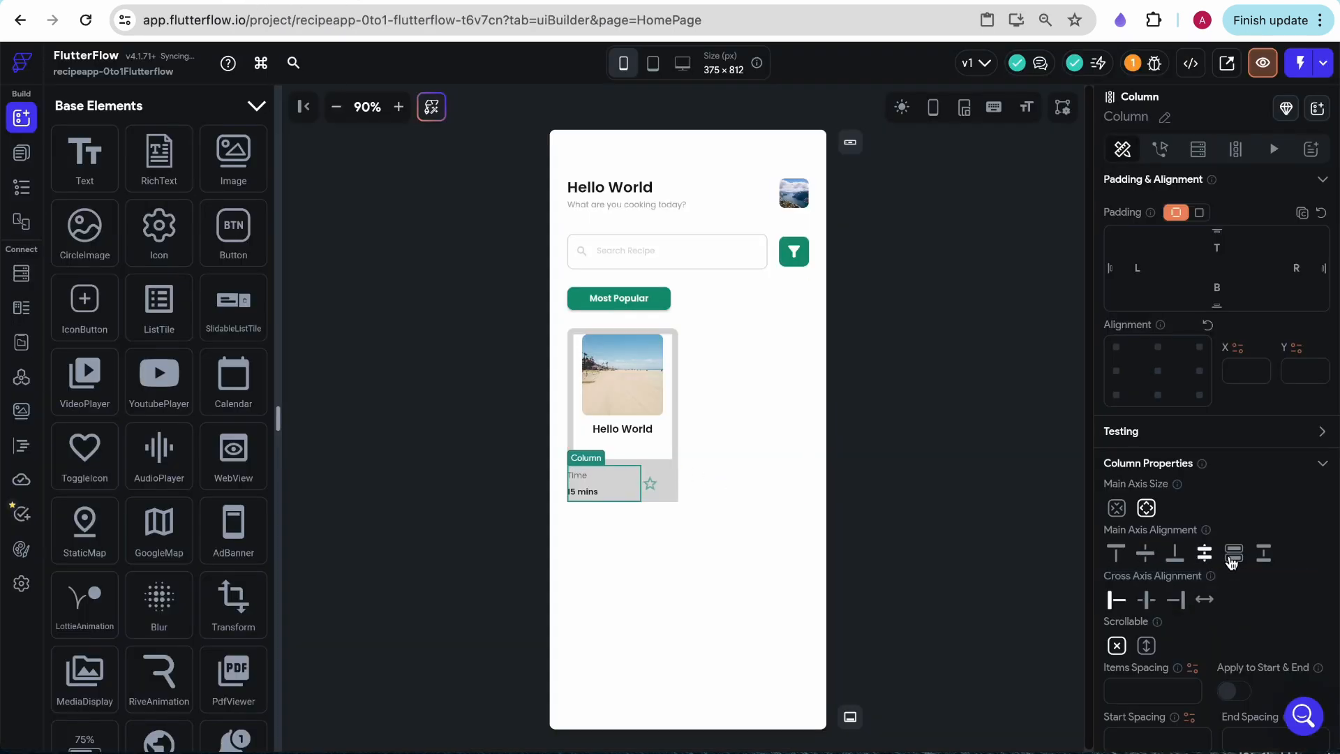
pyautogui.click(1260, 559)
pyautogui.click(1207, 558)
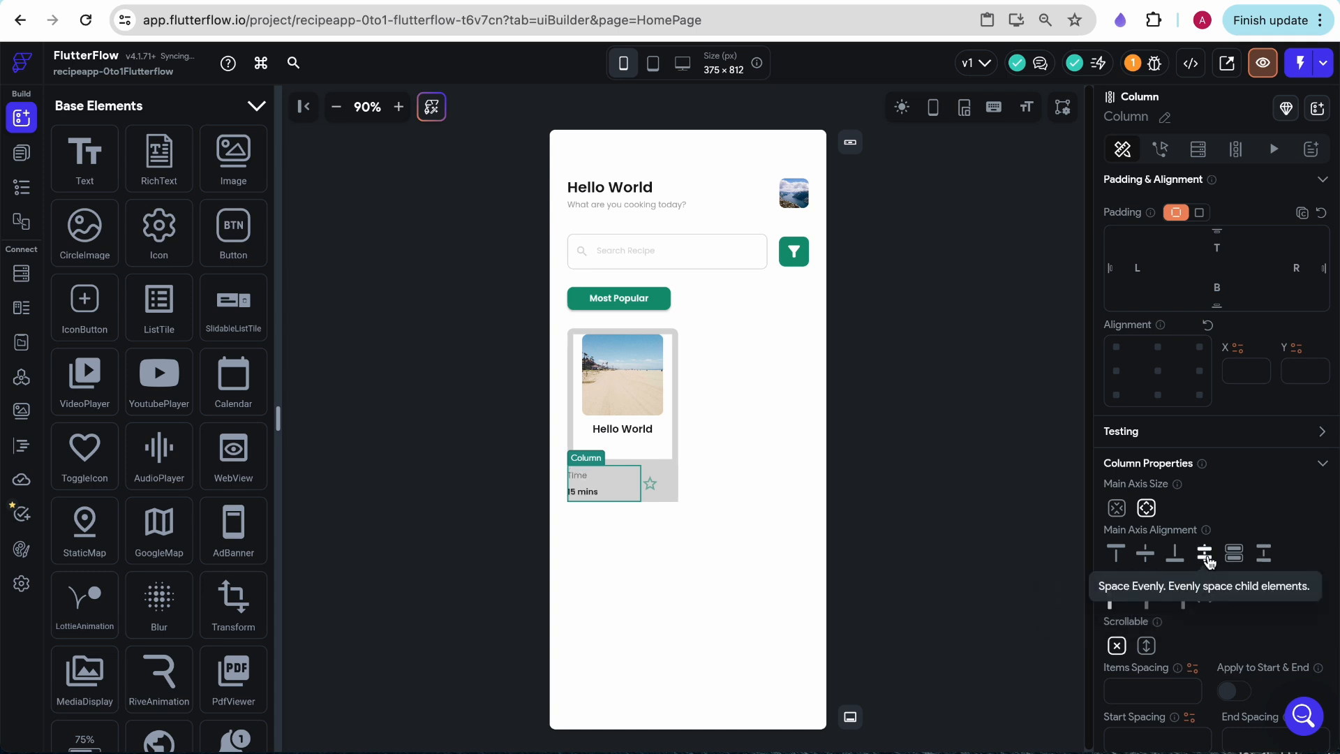
# - Set the main axis alignment of the card's bottom Row to space between
pyautogui.click(668, 494)
pyautogui.click(665, 488)
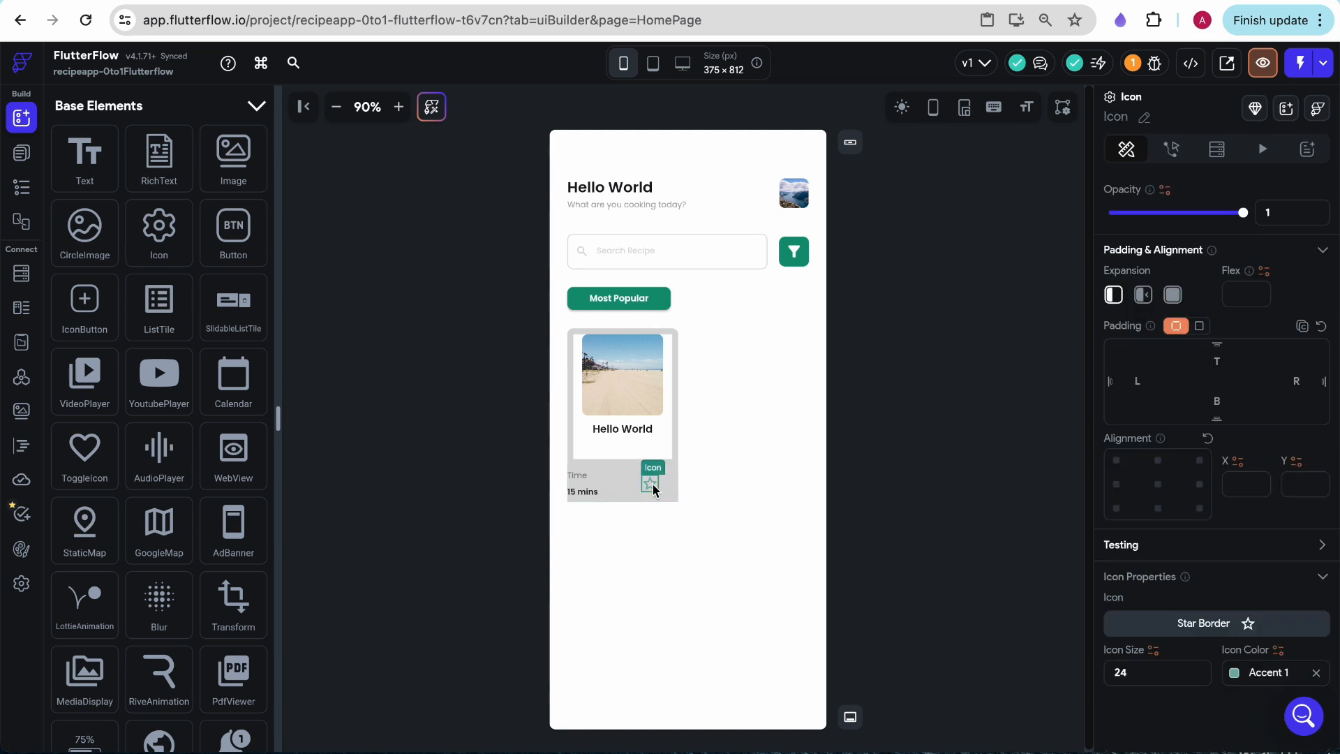
pyautogui.click(667, 489)
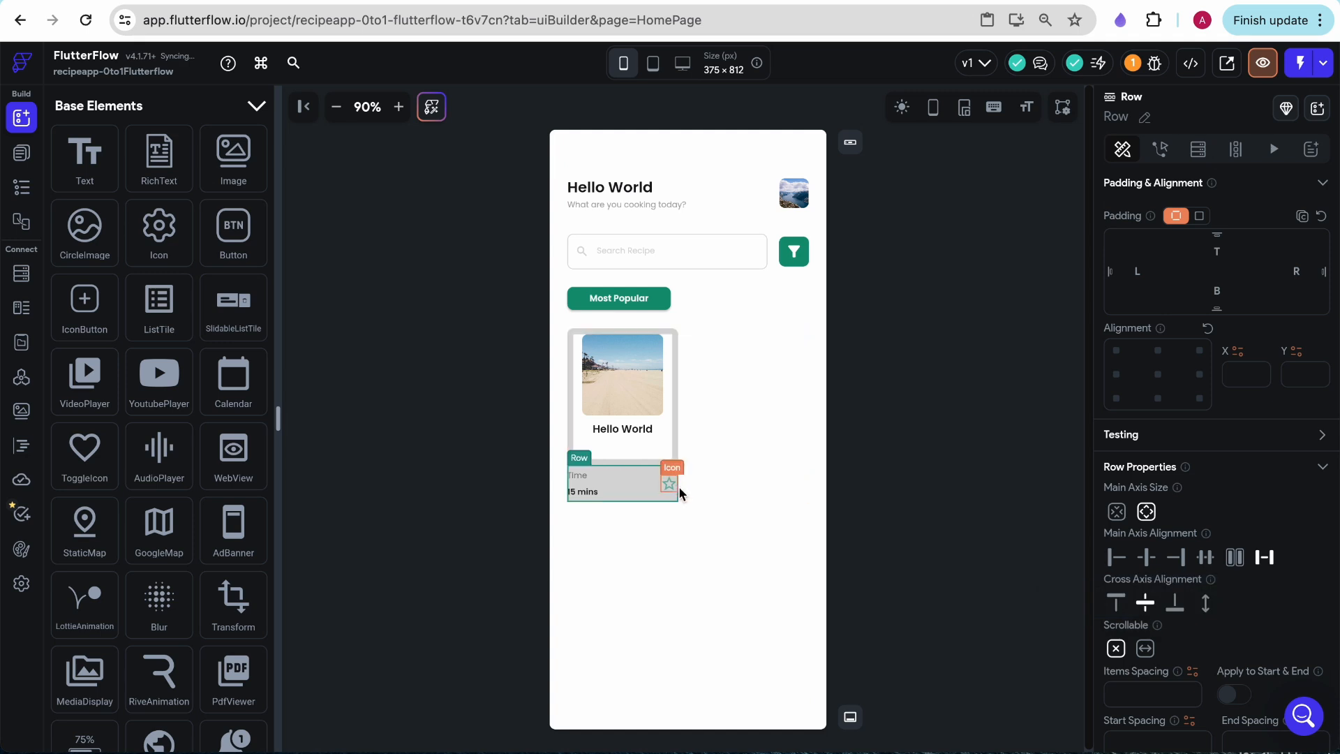
# - Set the bottom Row's padding to 8 on the left, right and bottom sides
pyautogui.scroll(1, 1221, 335)
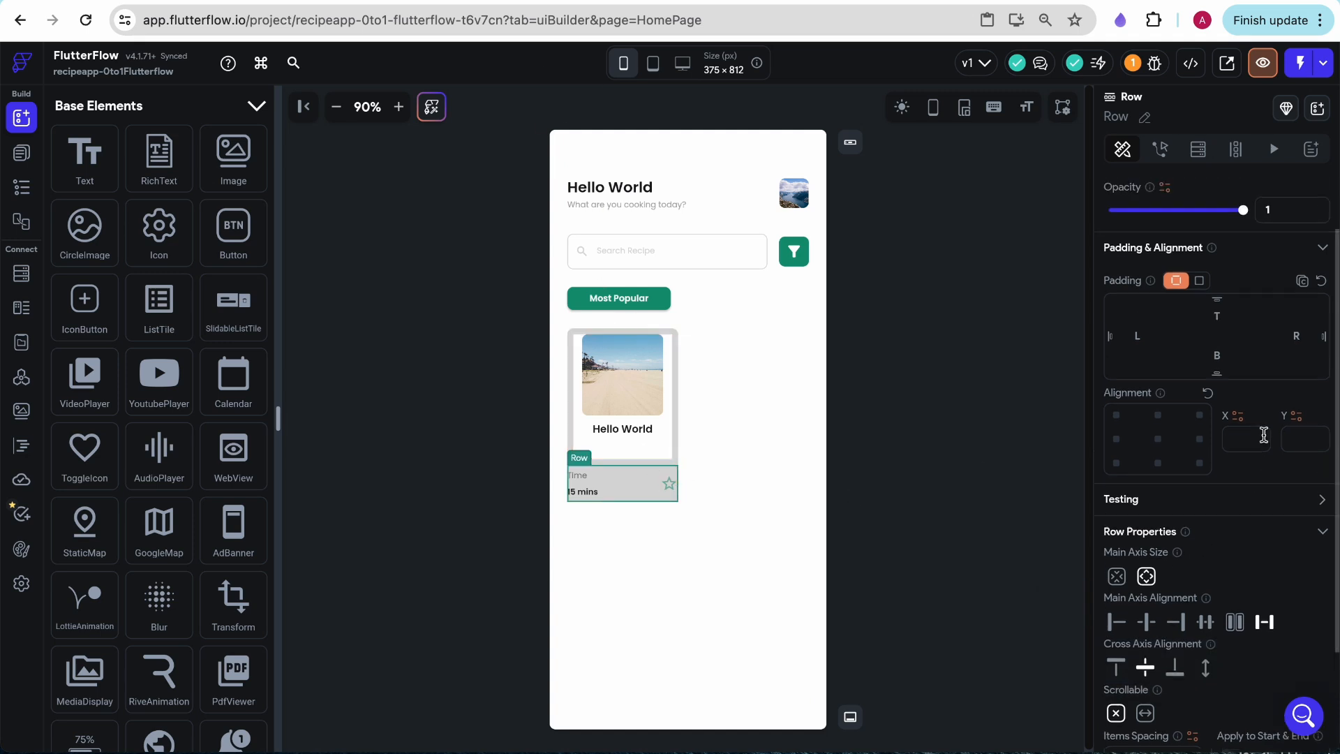
pyautogui.write('8')
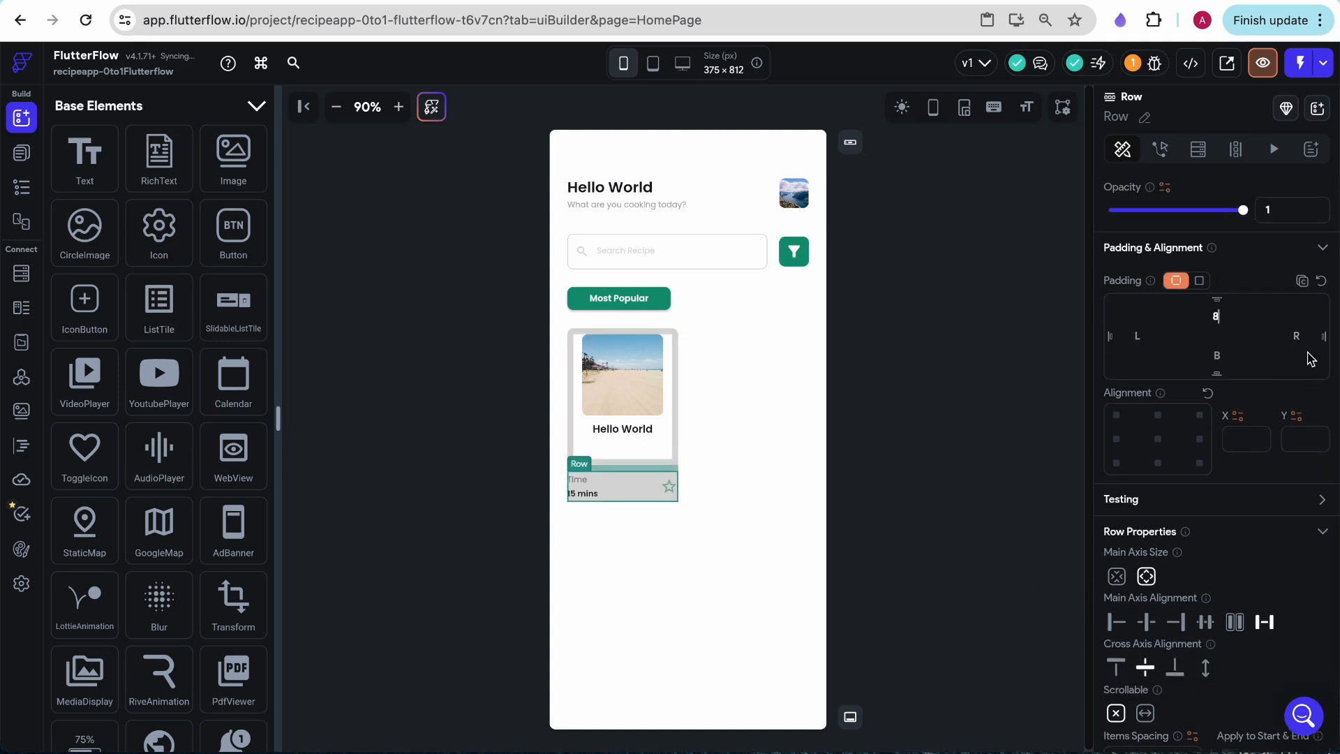
pyautogui.press('BackSpace')
pyautogui.click(1217, 355)
pyautogui.write('8')
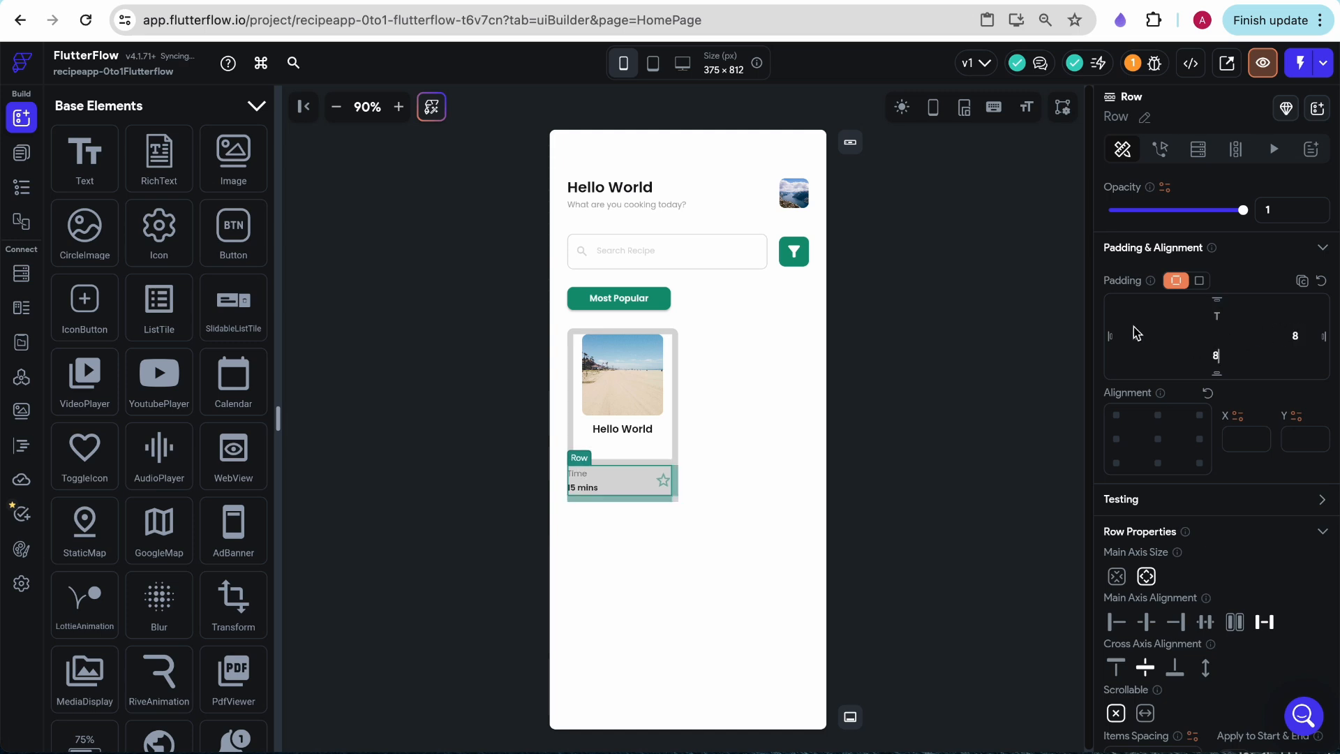
pyautogui.click(1137, 331)
pyautogui.write('8')
pyautogui.click(983, 419)
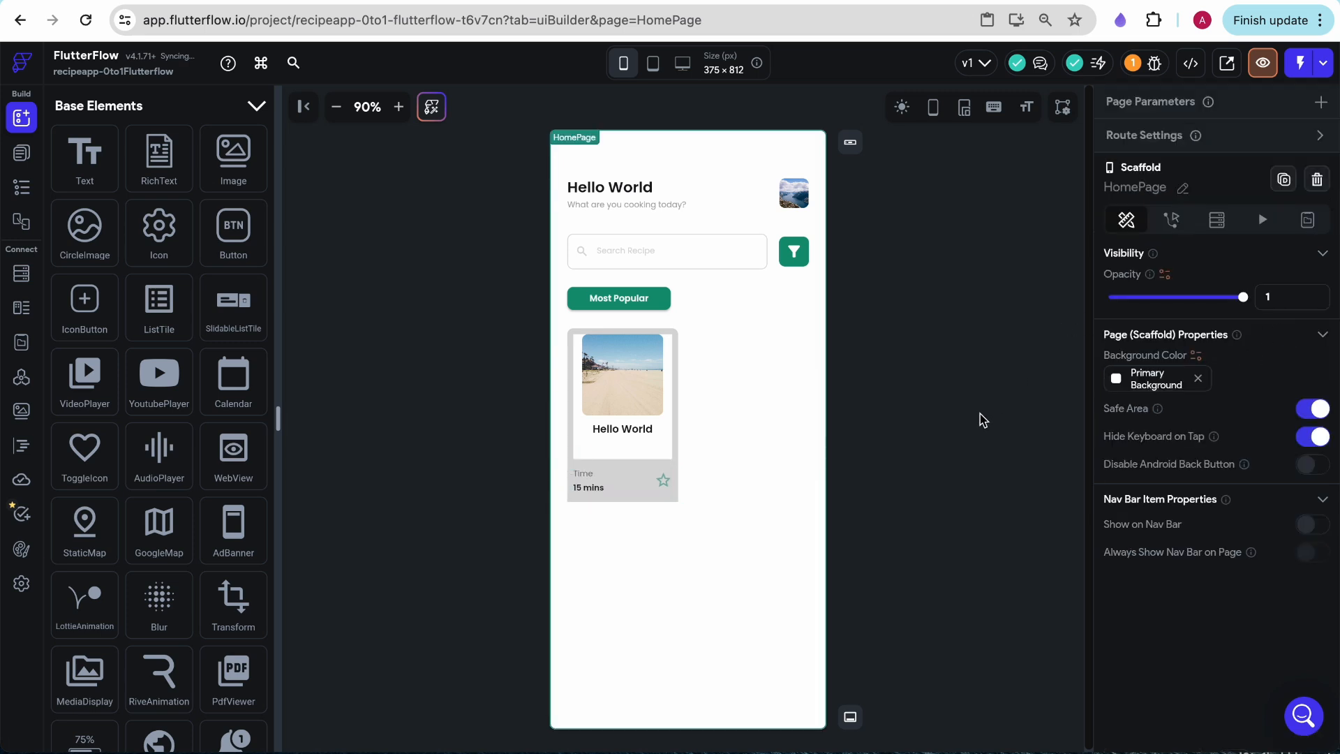
# - Change the title under the card's image to "Classic Greek Salad" and center-align its text
pyautogui.click(626, 429)
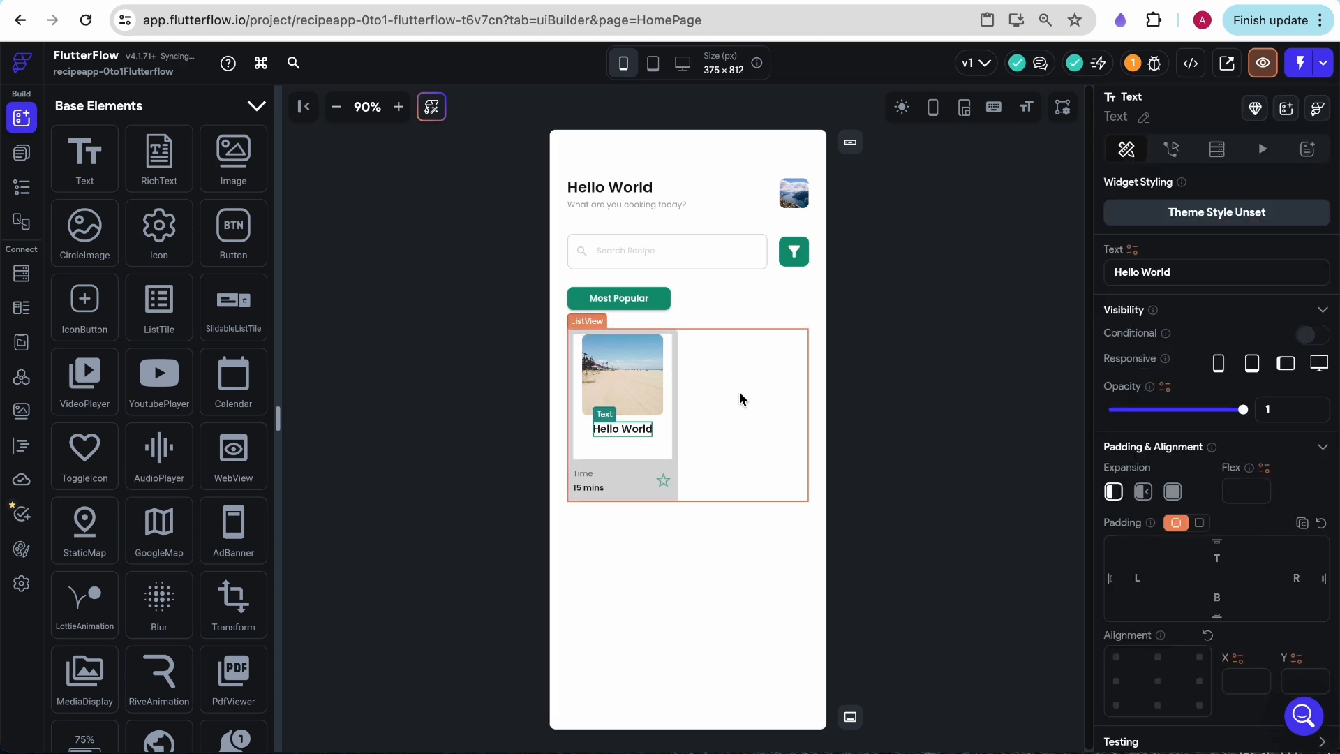
pyautogui.click(1139, 277)
pyautogui.write('Classic Greed')
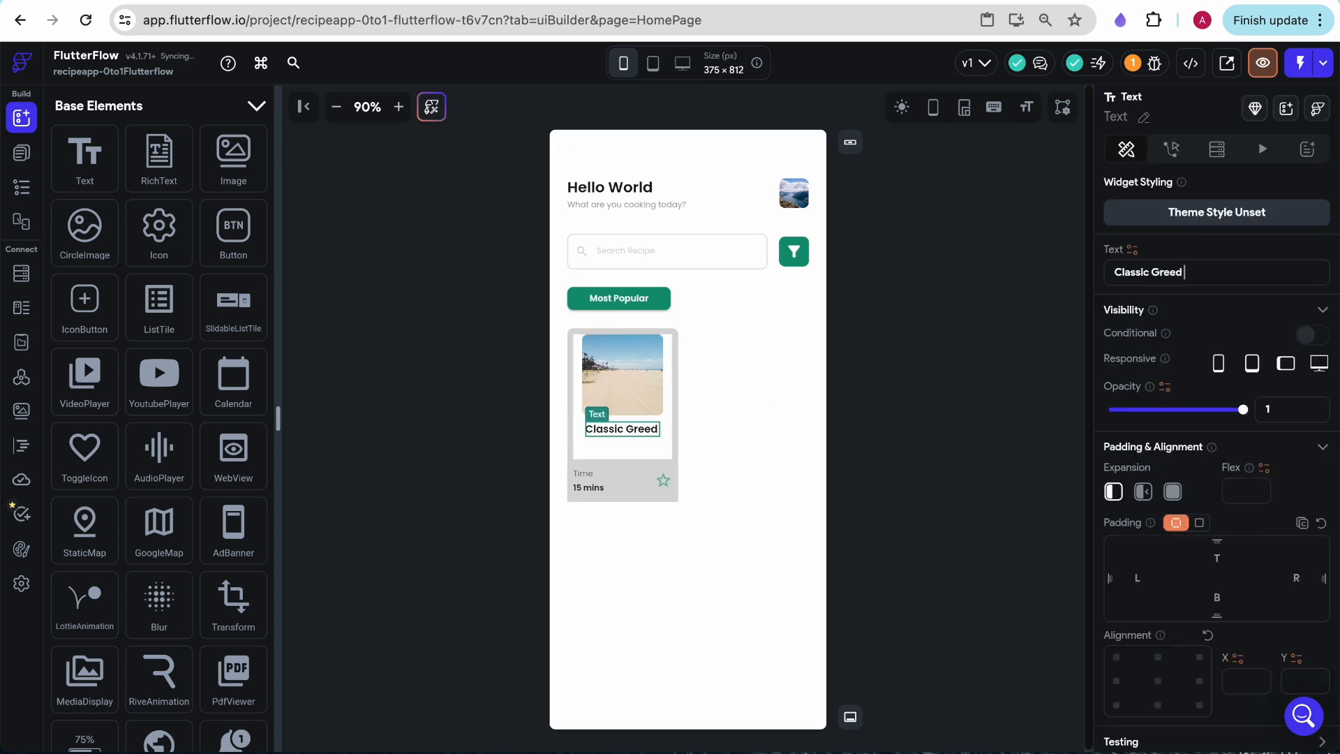
pyautogui.write('d s')
pyautogui.press('BackSpace')
pyautogui.press('BackSpace')
pyautogui.press('BackSpace')
pyautogui.write('d')
pyautogui.press('BackSpace')
pyautogui.write('k sla')
pyautogui.press('BackSpace')
pyautogui.press('BackSpace')
pyautogui.press('BackSpace')
pyautogui.write('Sala')
pyautogui.press('BackSpace')
pyautogui.press('BackSpace')
pyautogui.write('alad')
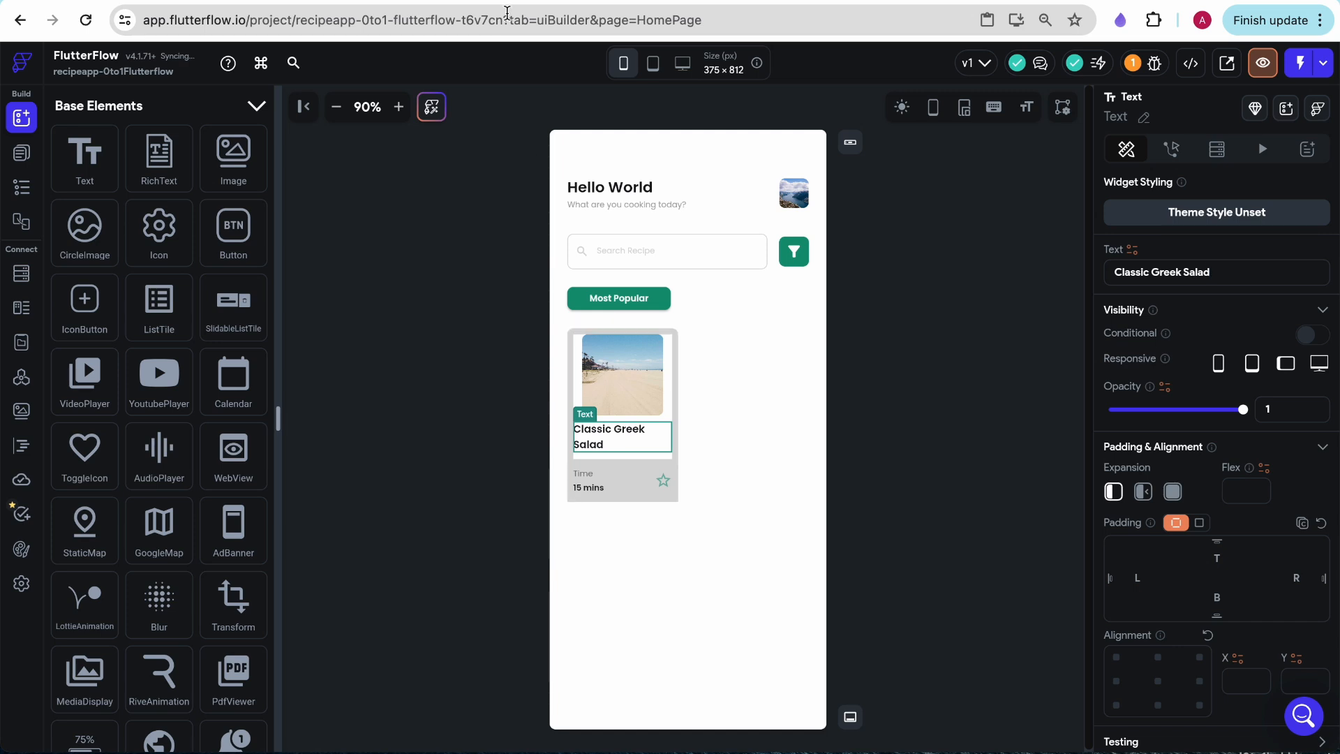
pyautogui.scroll(-7, 1117, 475)
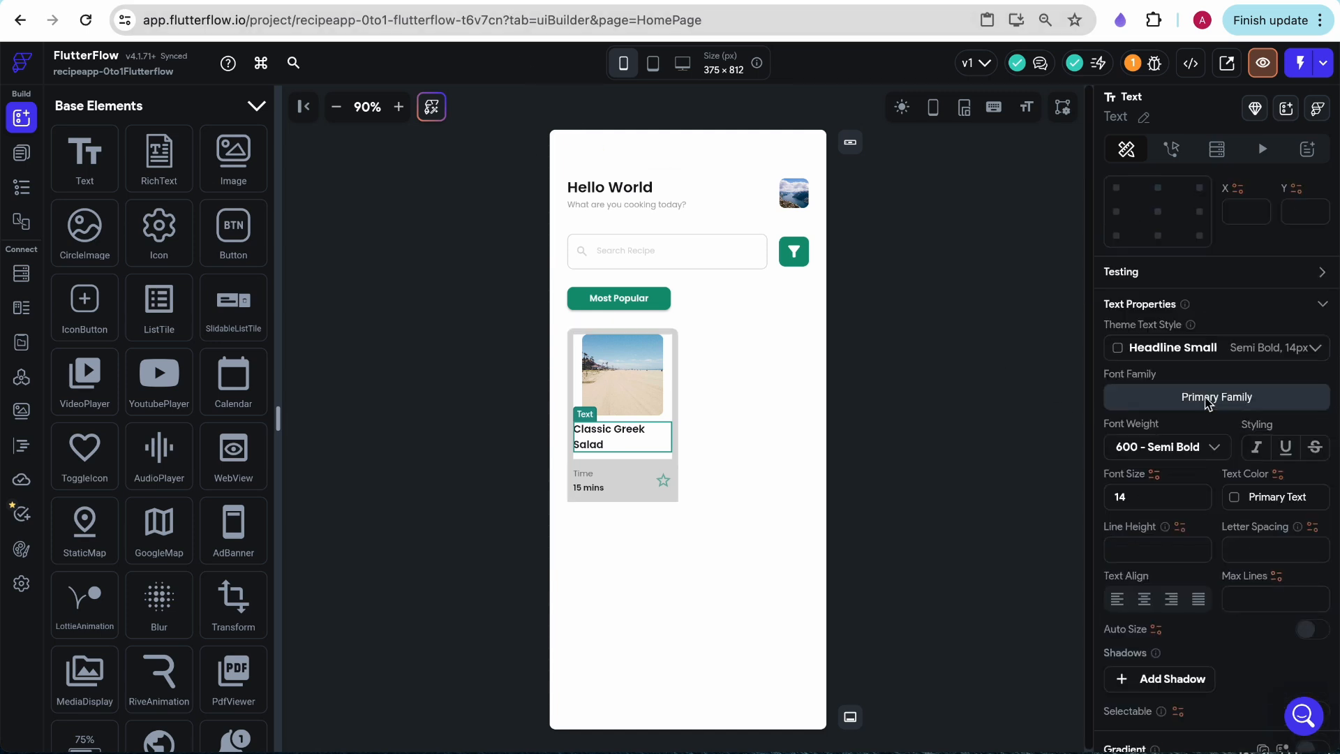
pyautogui.click(1144, 601)
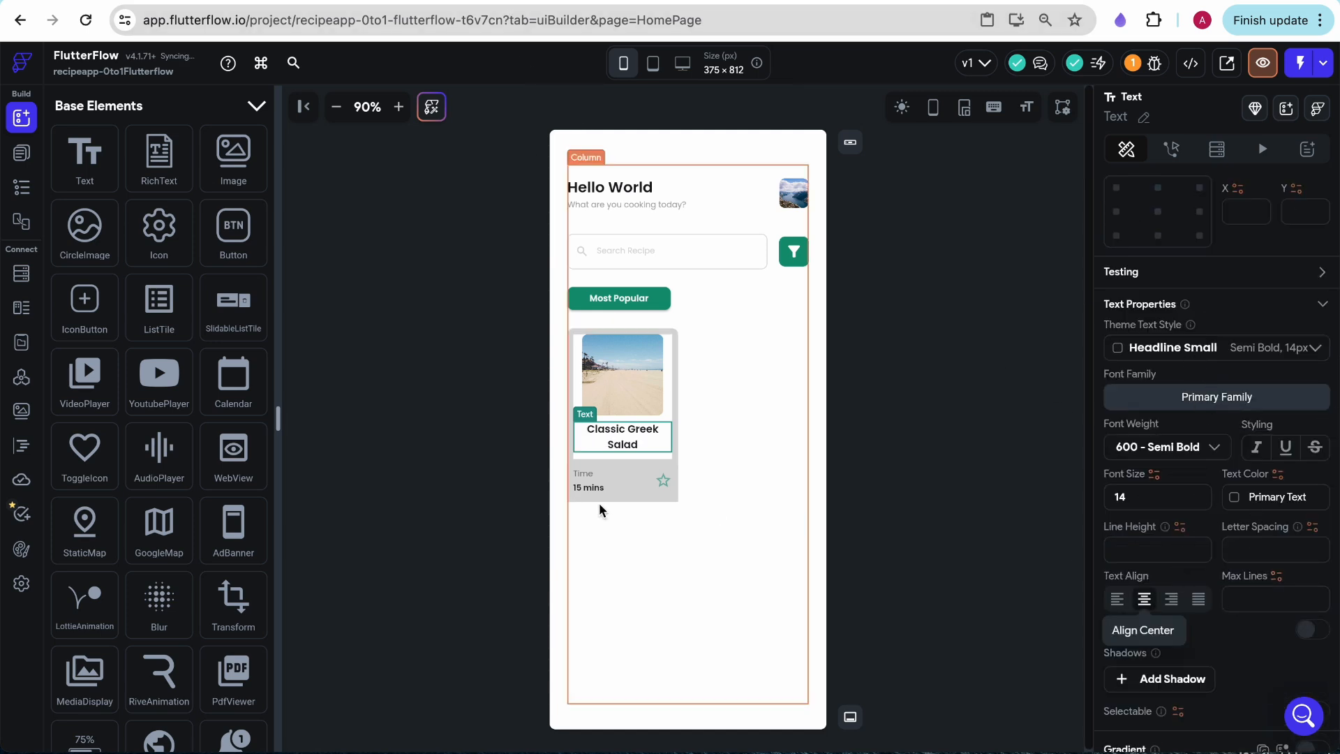
# - Give the recipe card's image section and bottom Container one uniform light grey background
pyautogui.click(642, 458)
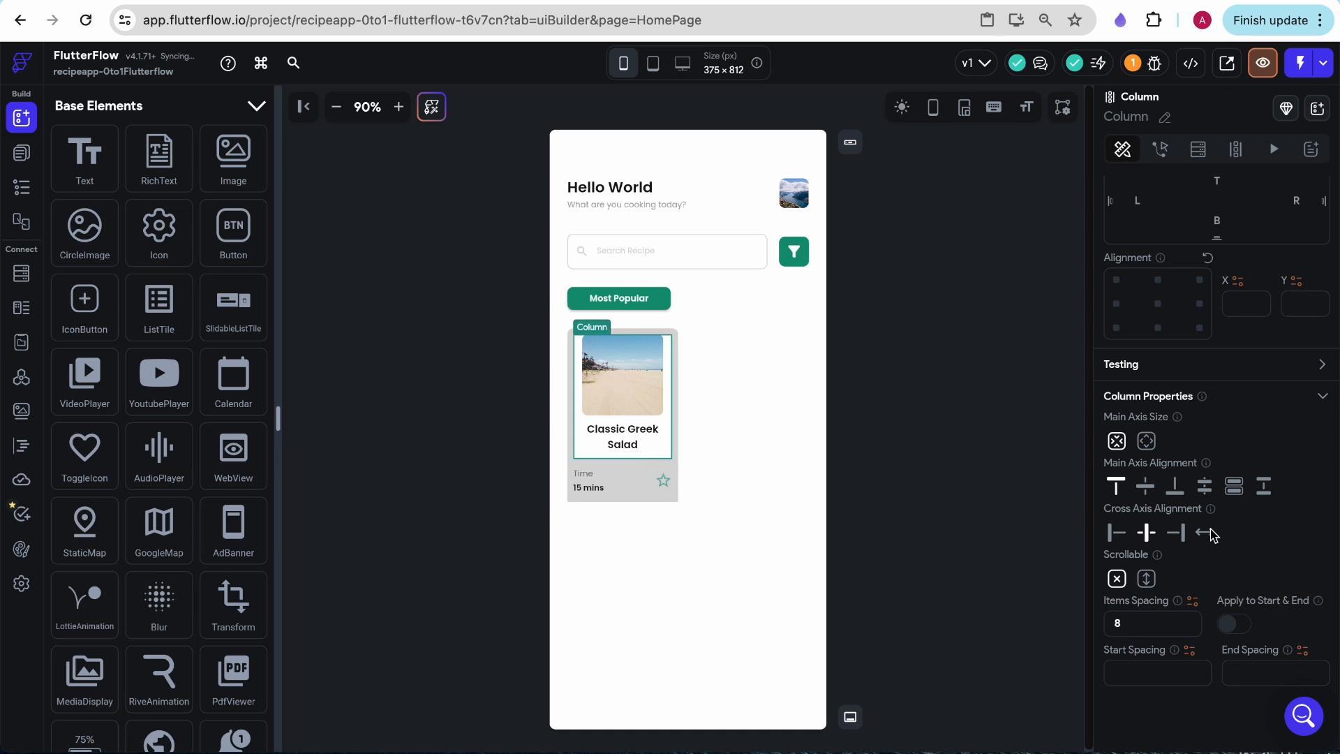
pyautogui.scroll(3, 1190, 489)
pyautogui.scroll(-3, 1186, 450)
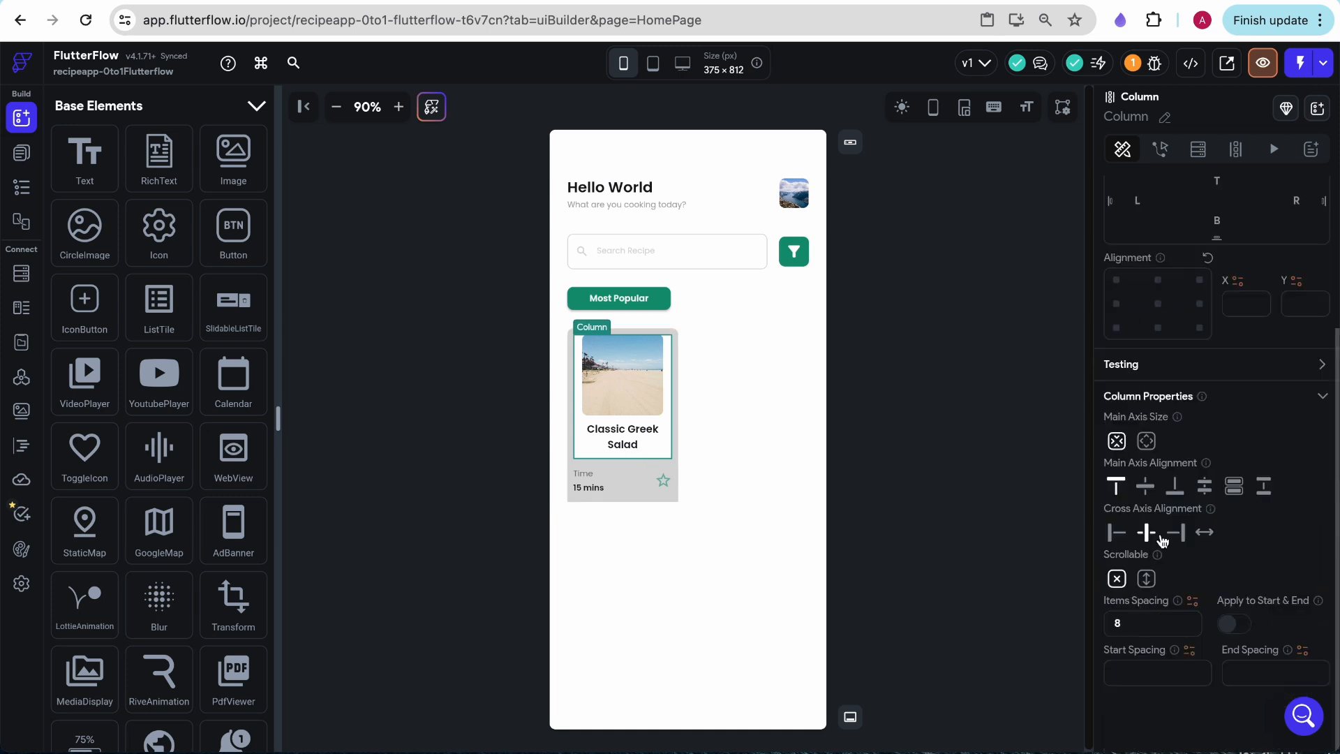
pyautogui.scroll(3, 1162, 541)
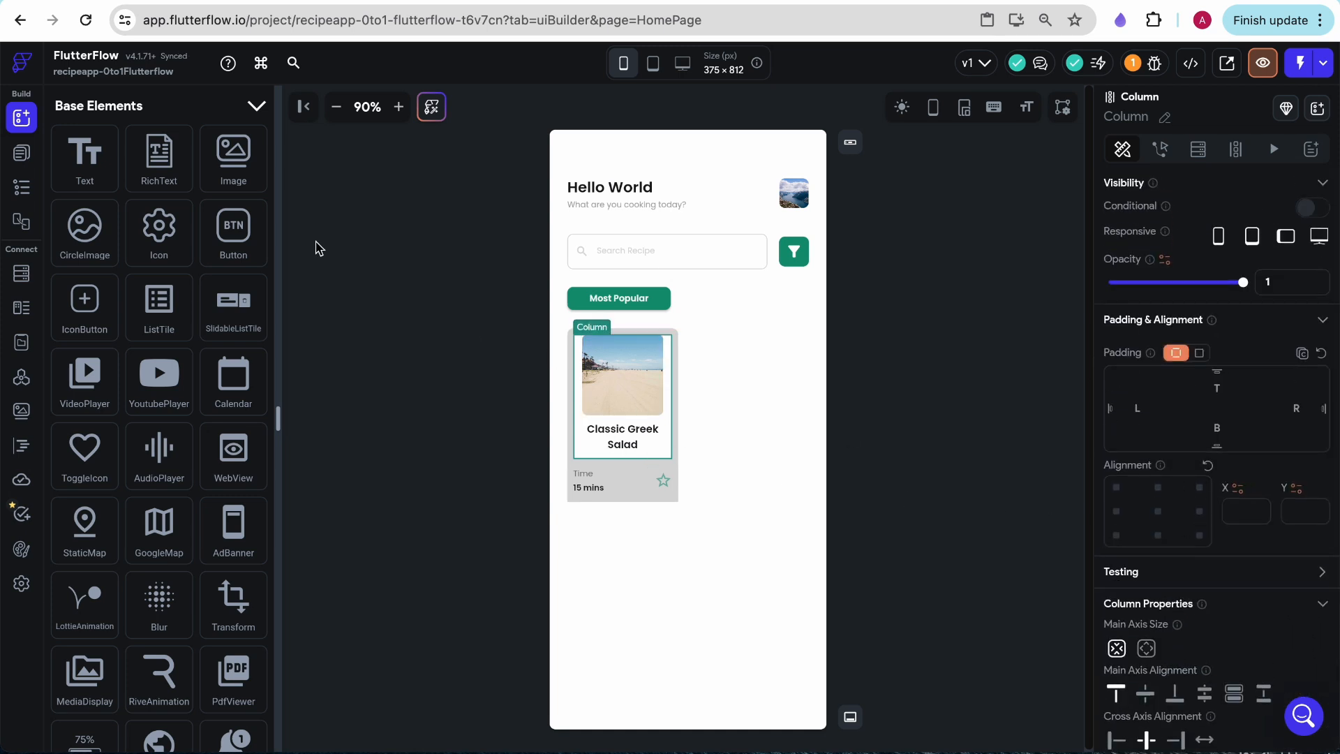
pyautogui.click(21, 181)
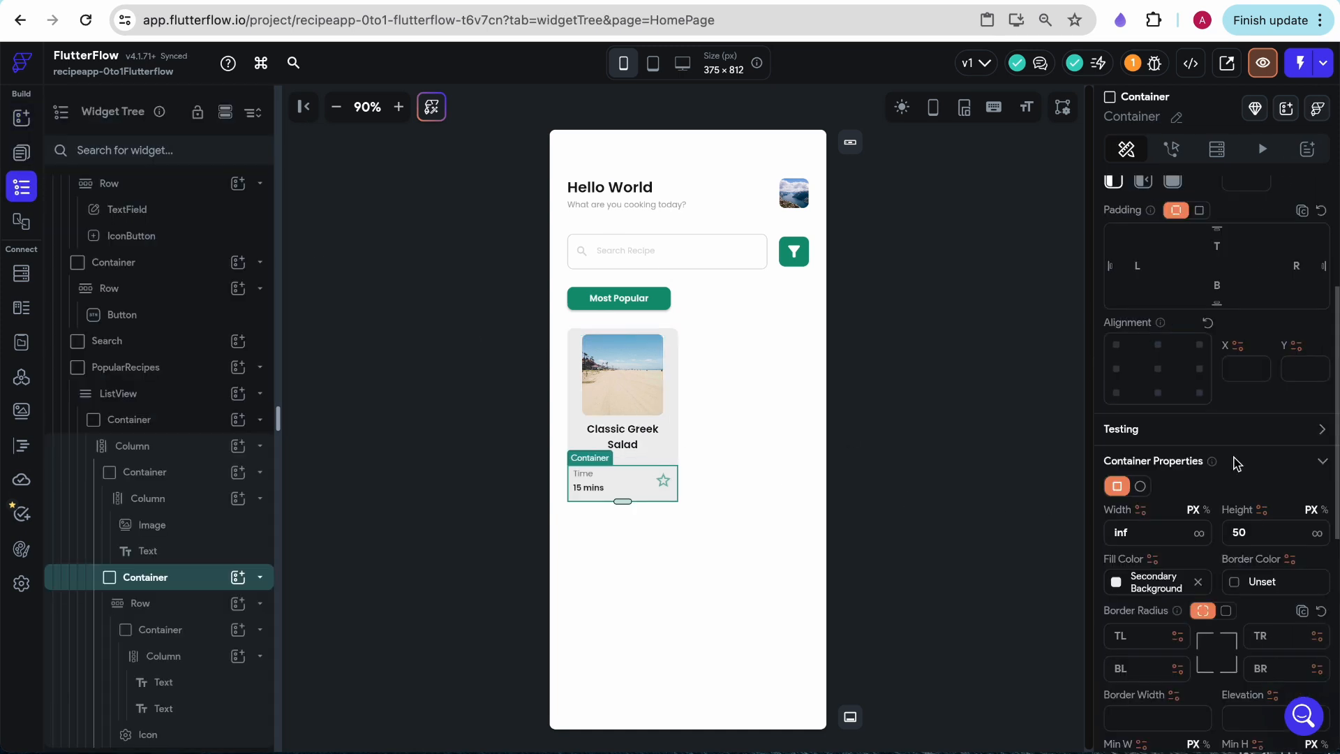
pyautogui.scroll(-2, 1236, 464)
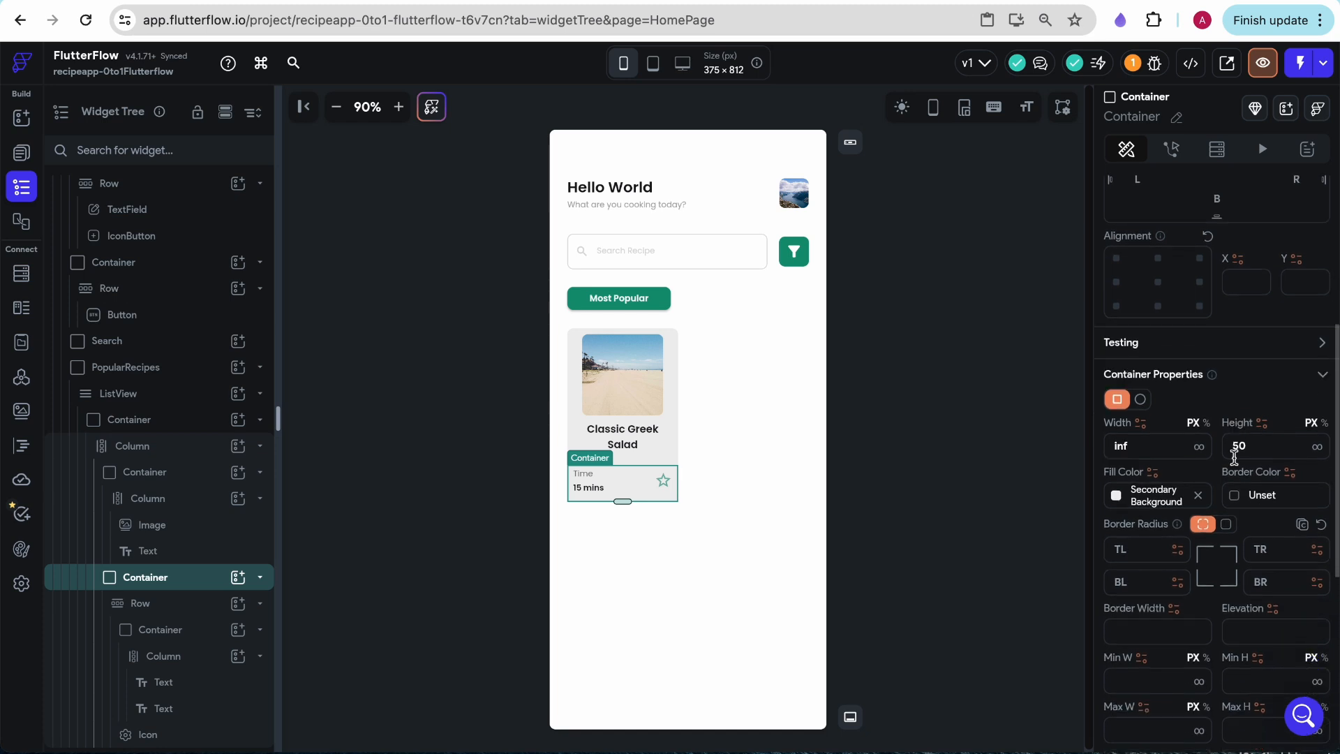
# - Switch the bottom Container's border radius to a single value for all corners
pyautogui.click(1226, 525)
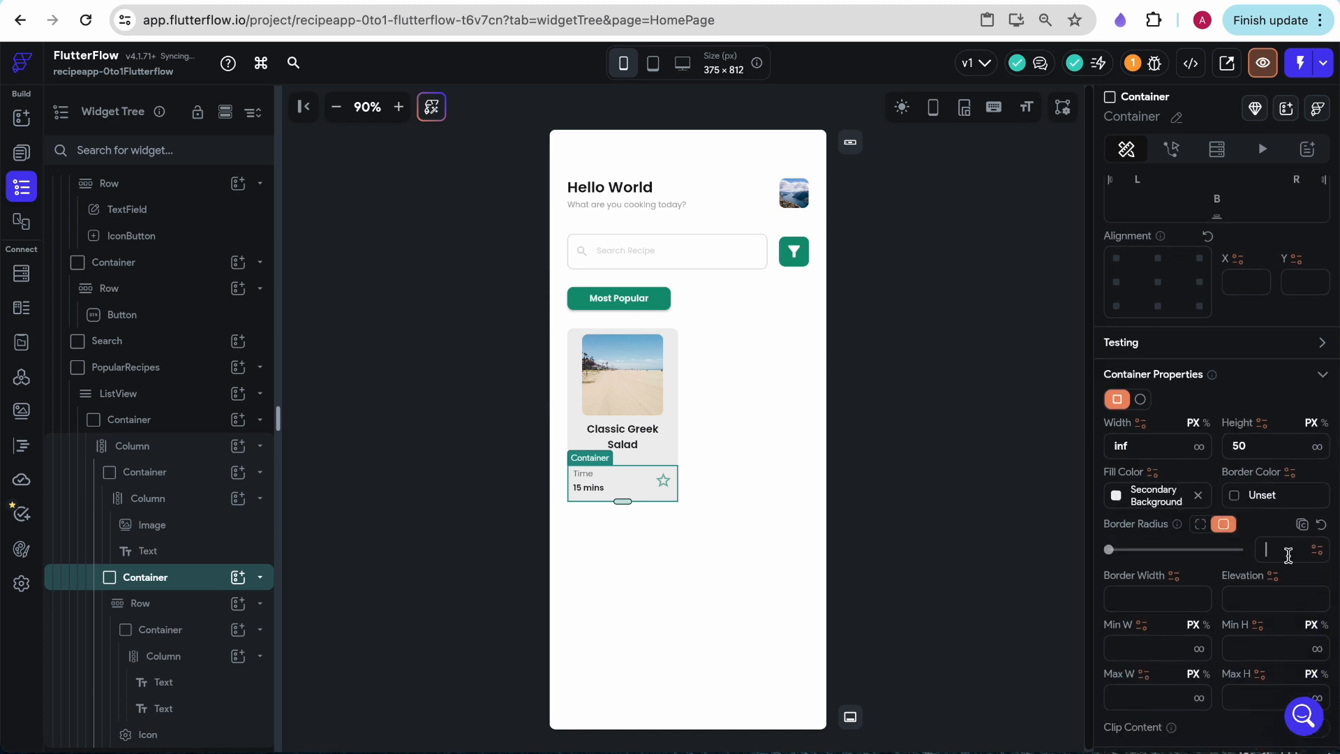
pyautogui.click(788, 594)
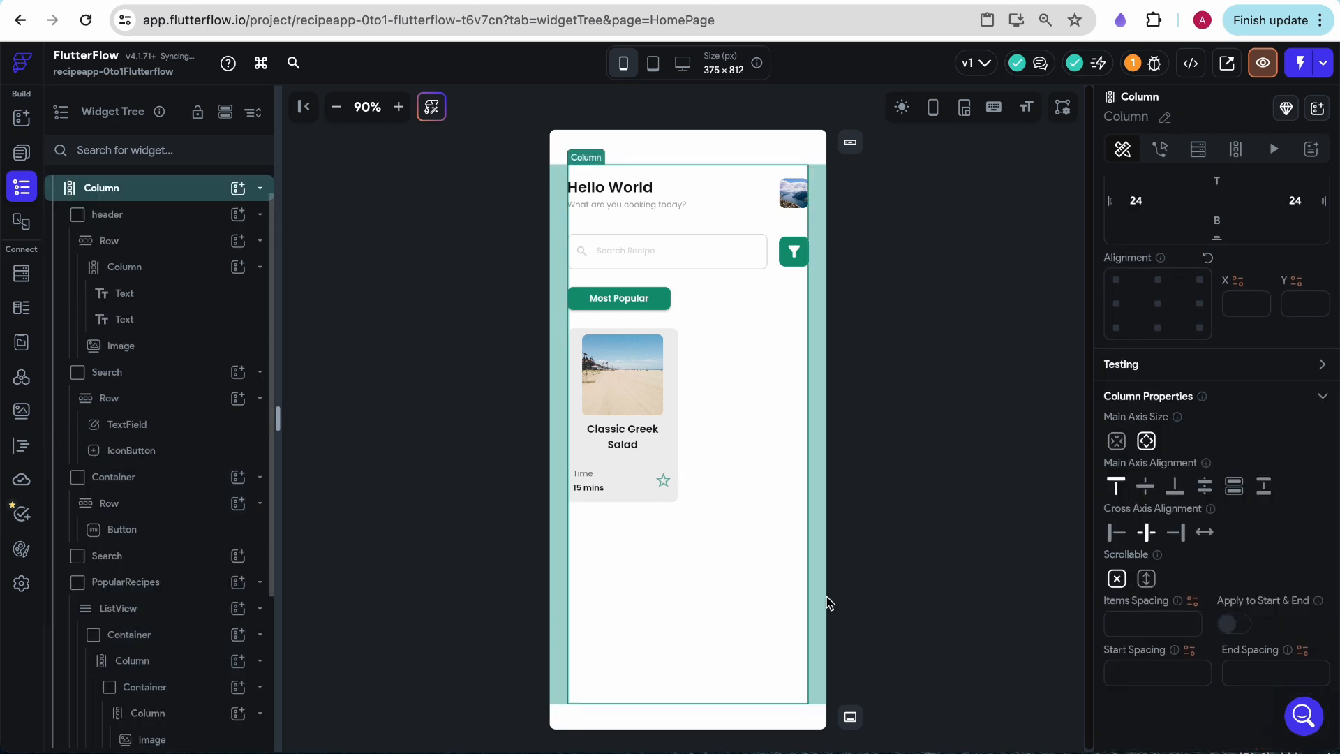
pyautogui.click(882, 539)
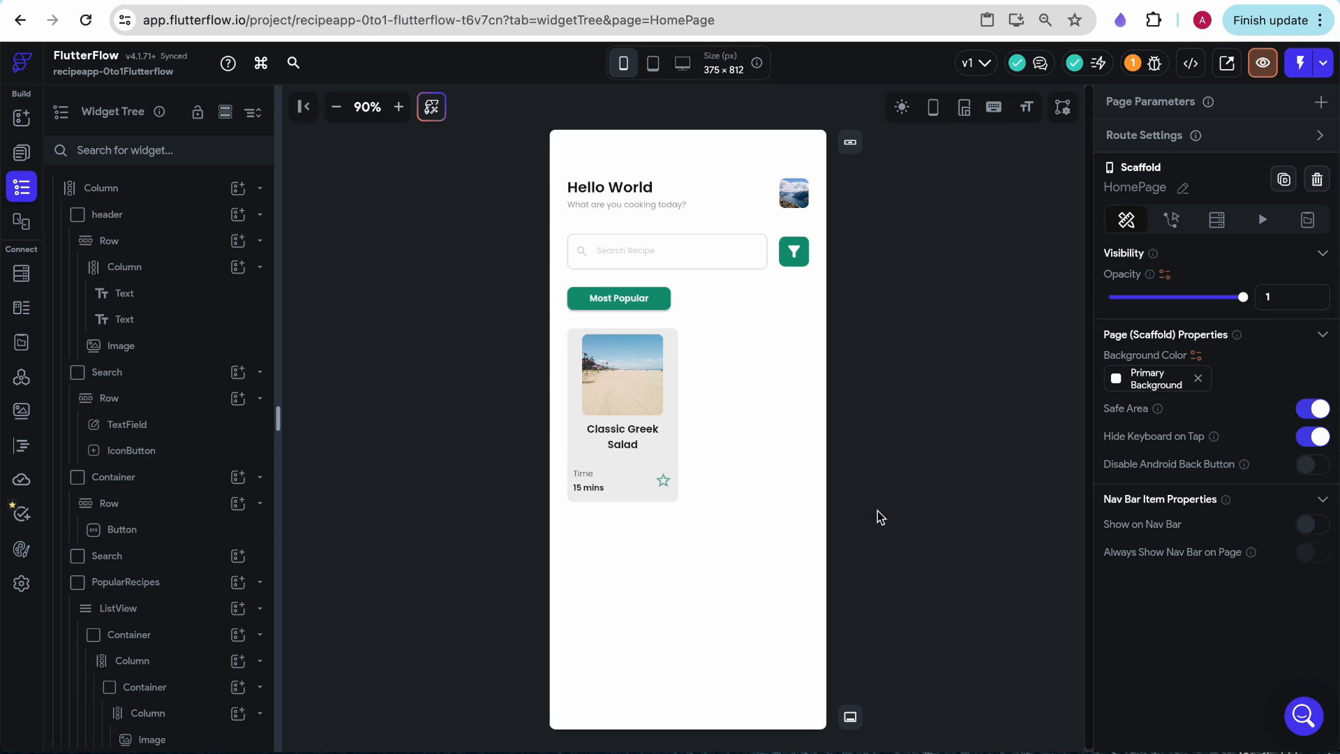
# - Paste copies of the recipe card's Container into the PopularRecipes ListView
pyautogui.click(674, 381)
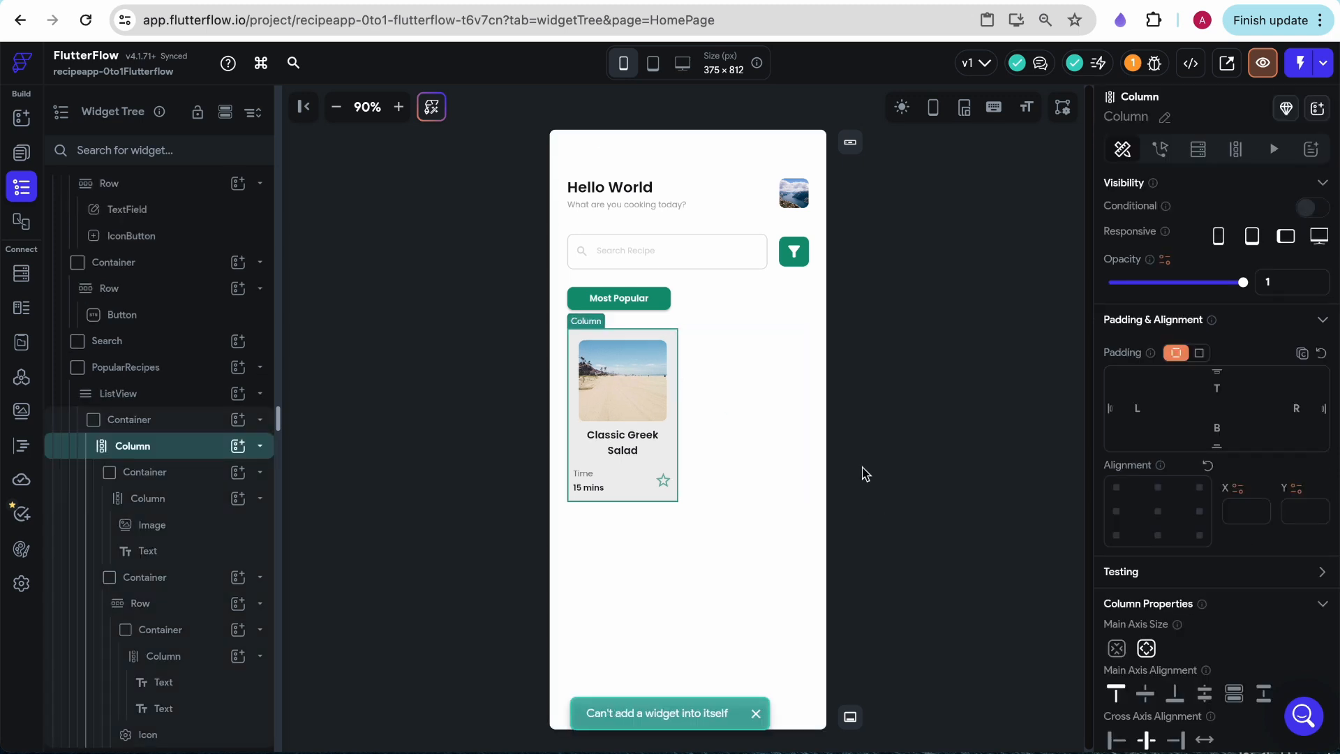
pyautogui.click(752, 433)
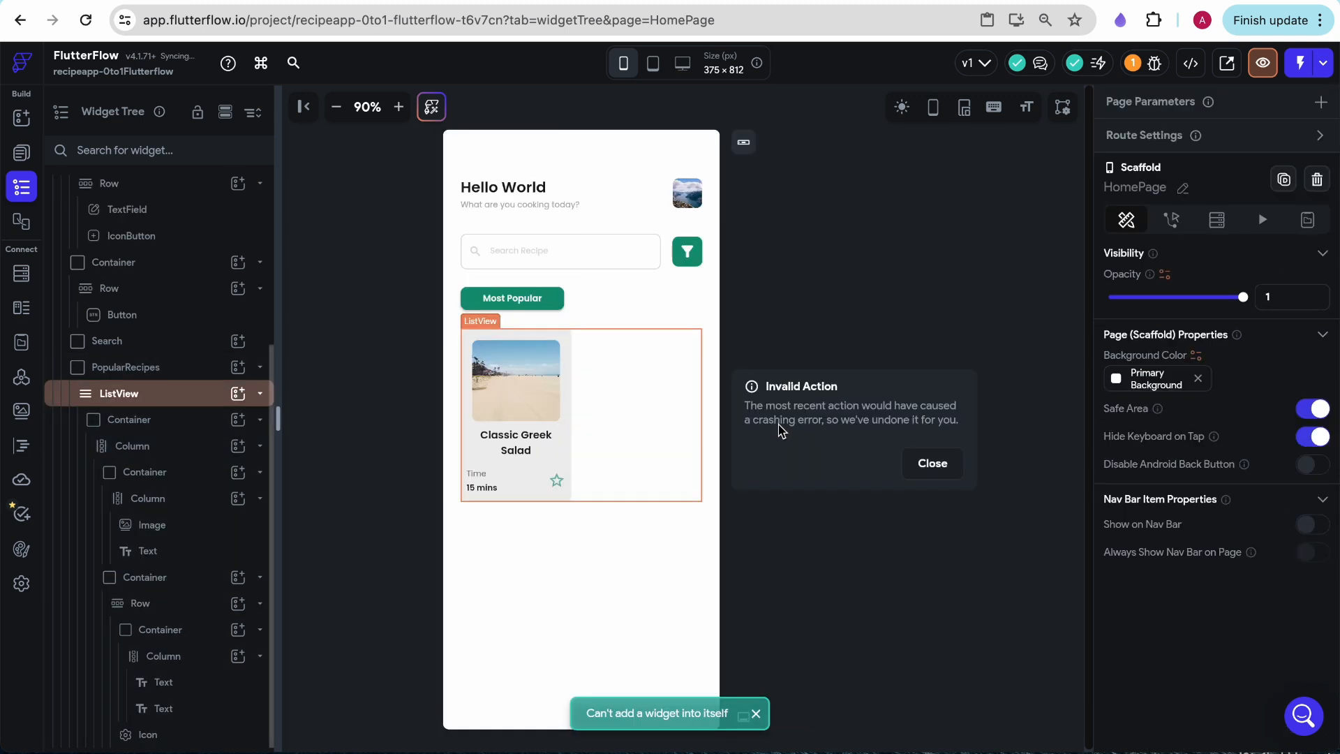
pyautogui.click(931, 461)
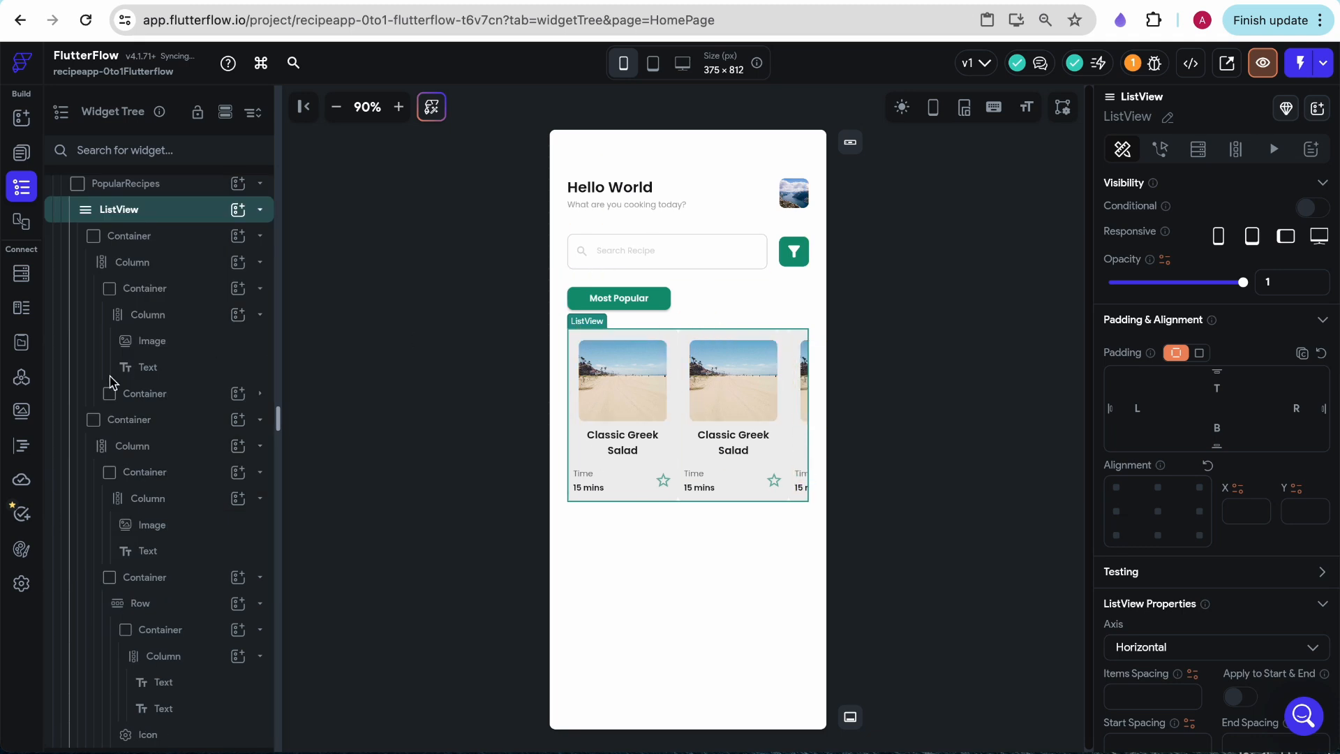
# - Set the items spacing of the horizontal recipe card ListView to 16
pyautogui.scroll(2, 180, 239)
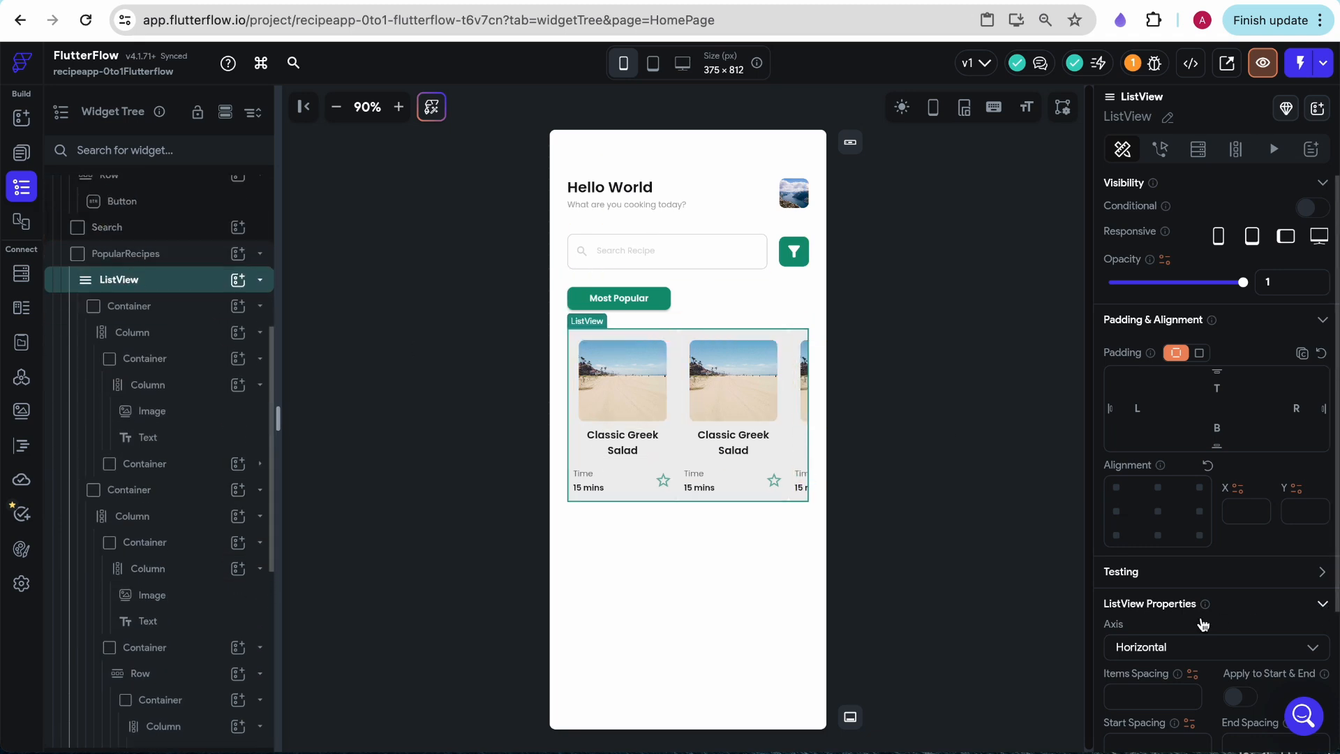
pyautogui.scroll(-3, 1201, 619)
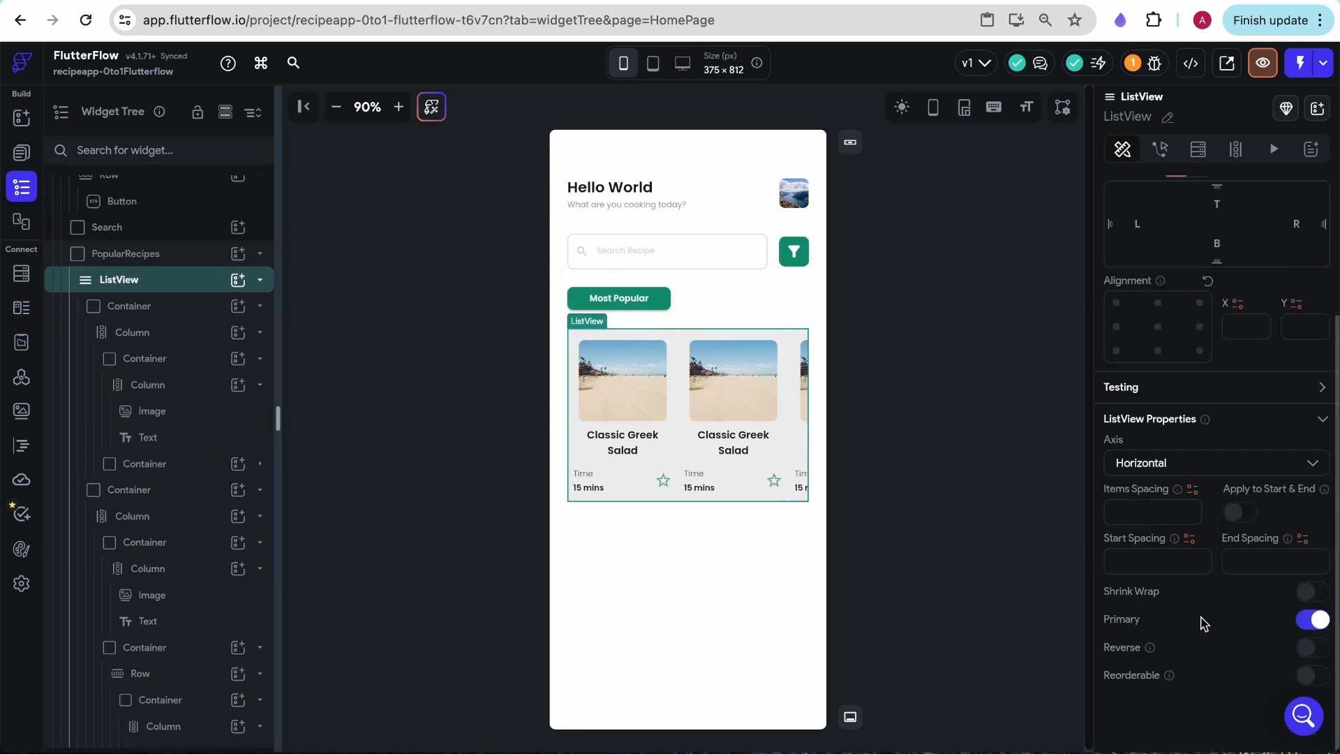
pyautogui.click(1161, 511)
pyautogui.write('8')
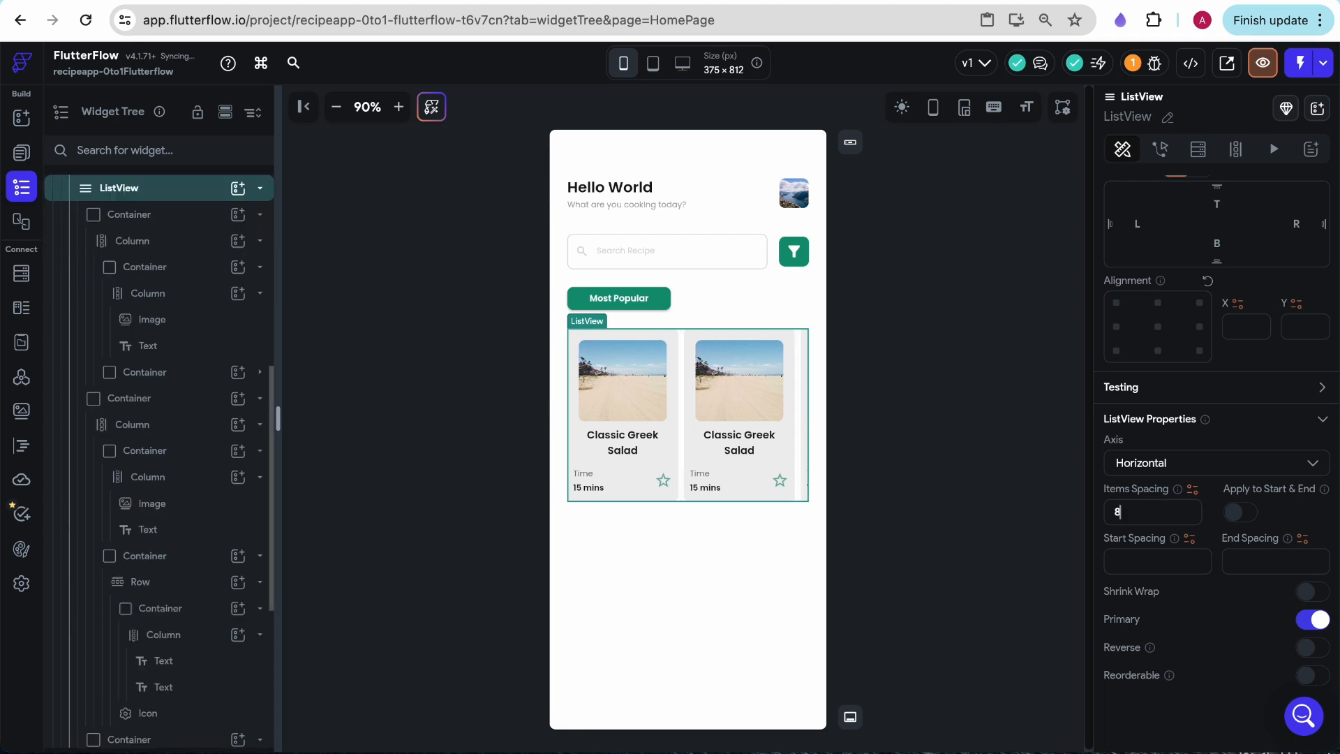
pyautogui.write('16')
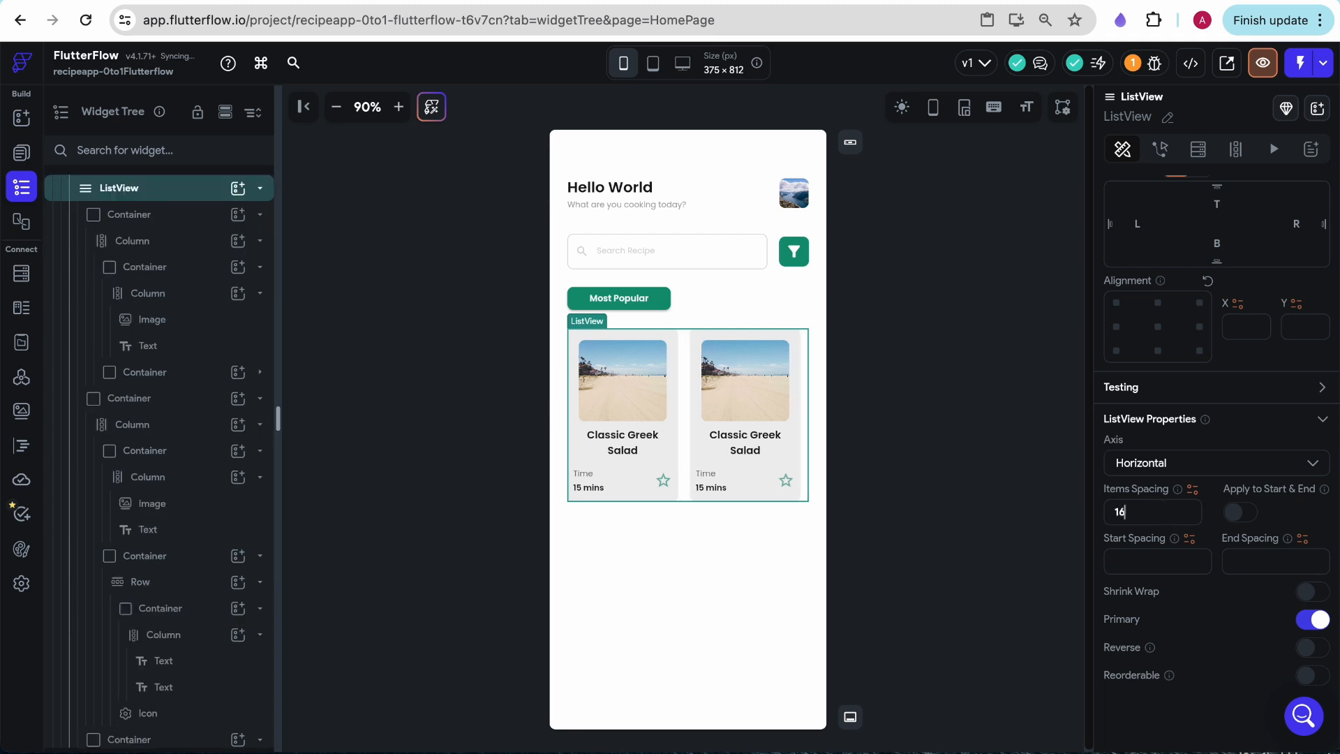
pyautogui.click(976, 489)
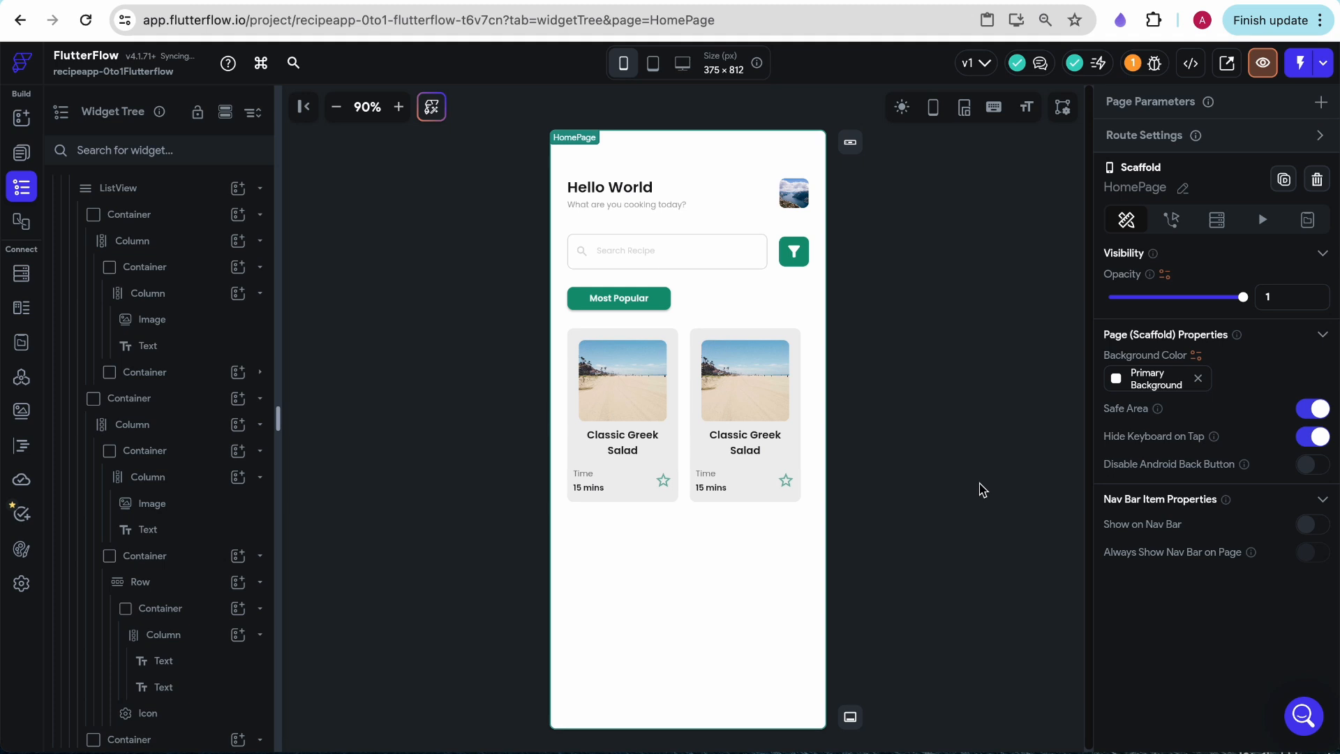
# - Check the first card Column's layout properties and compare the page with the Home design in Figma
pyautogui.click(675, 344)
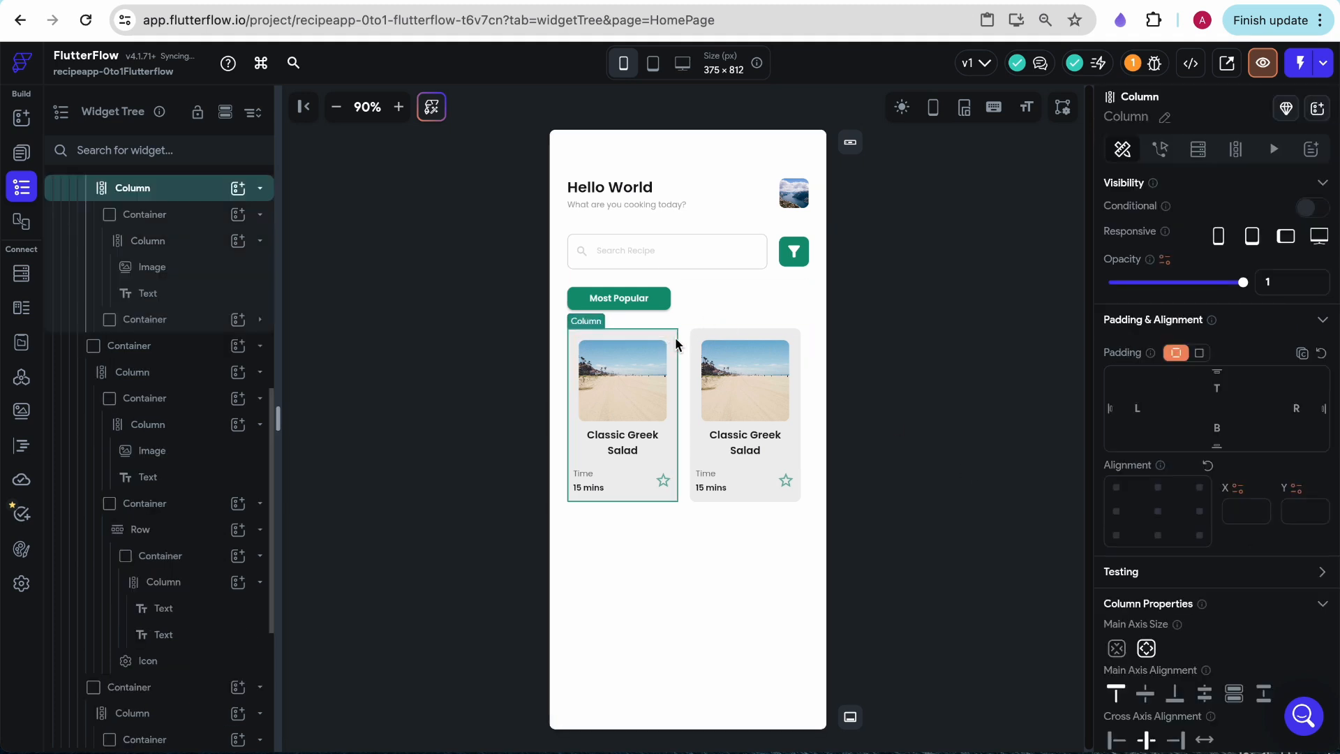
pyautogui.scroll(-2, 1327, 489)
pyautogui.scroll(-2, 1257, 446)
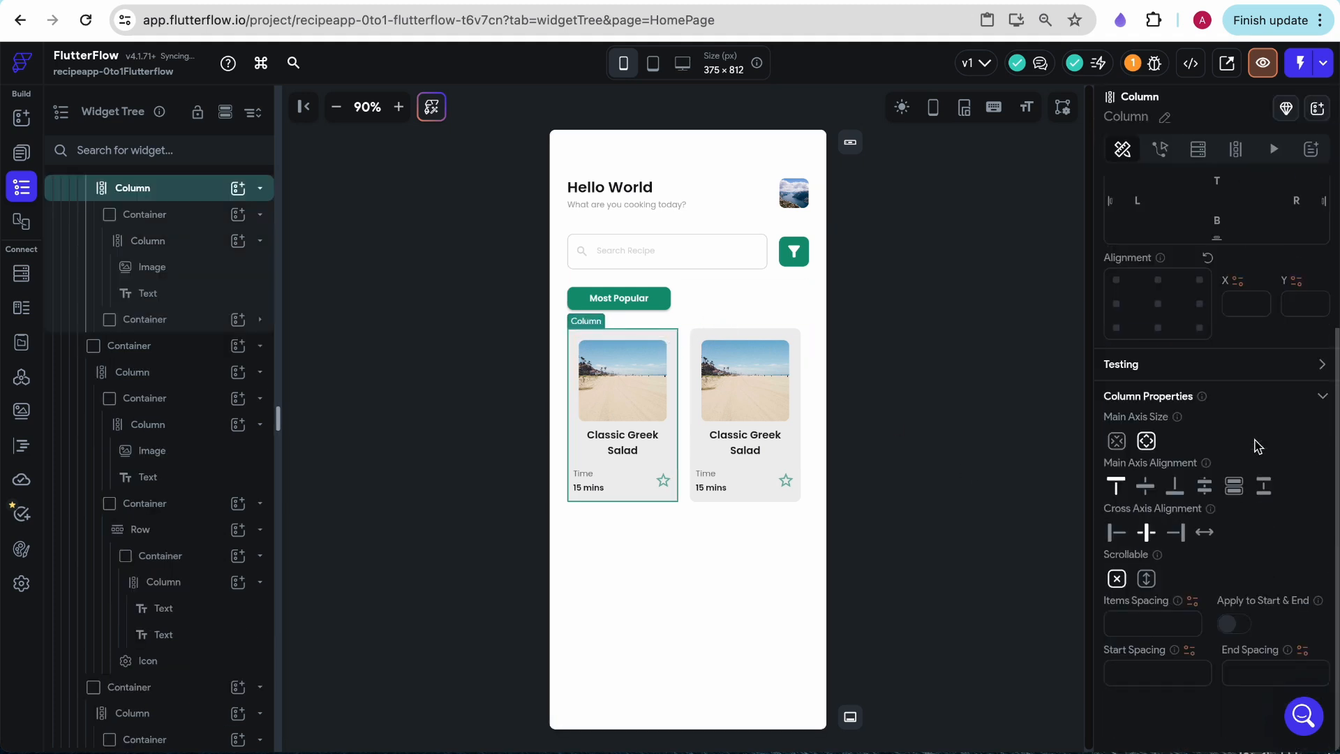
pyautogui.scroll(3, 1257, 447)
pyautogui.scroll(1, 153, 238)
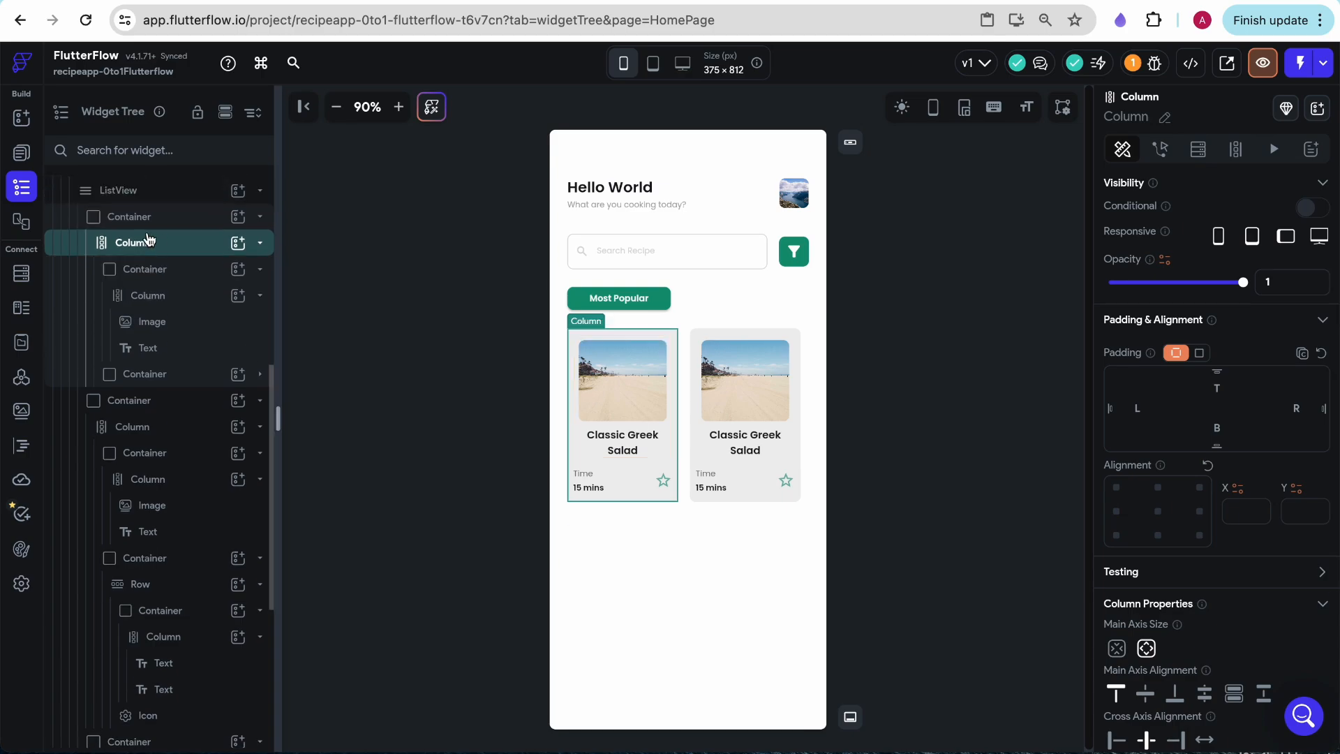
pyautogui.hotkey('ctrl', 'Tab')
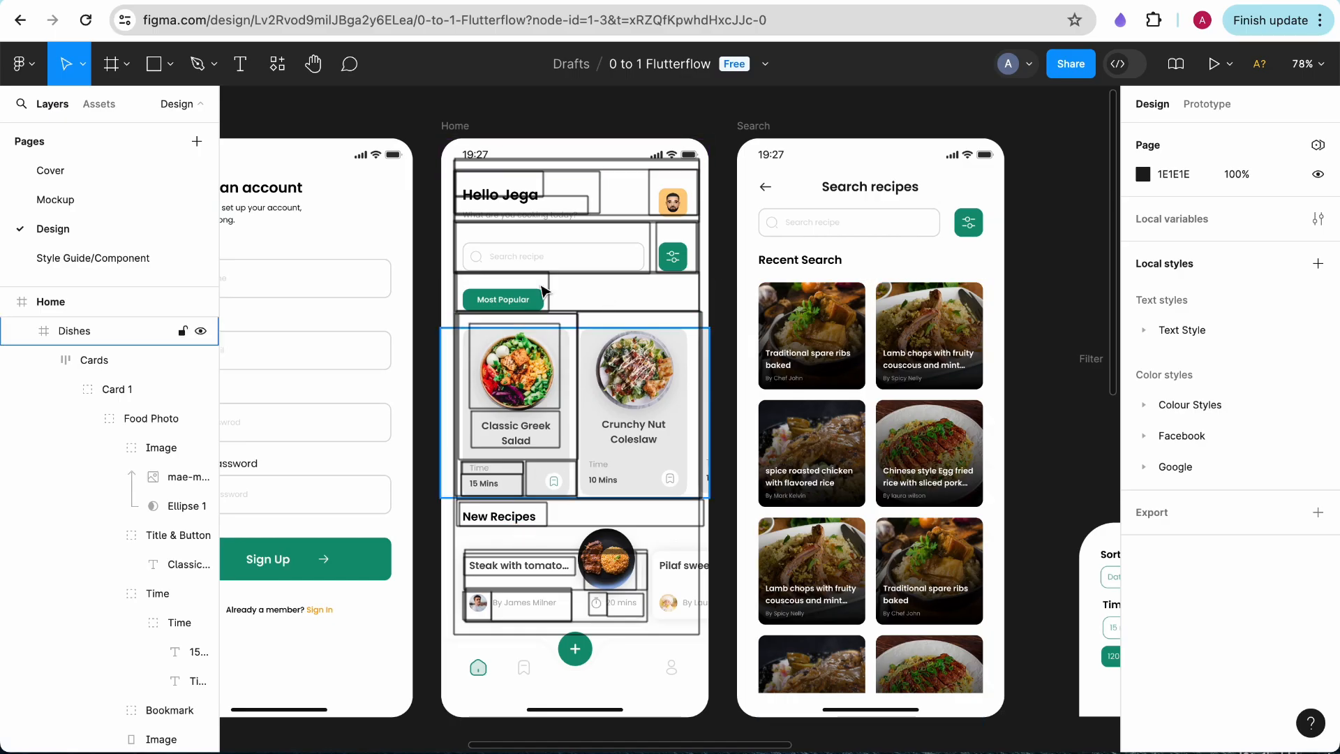
pyautogui.hotkey('ctrl', 'Tab')
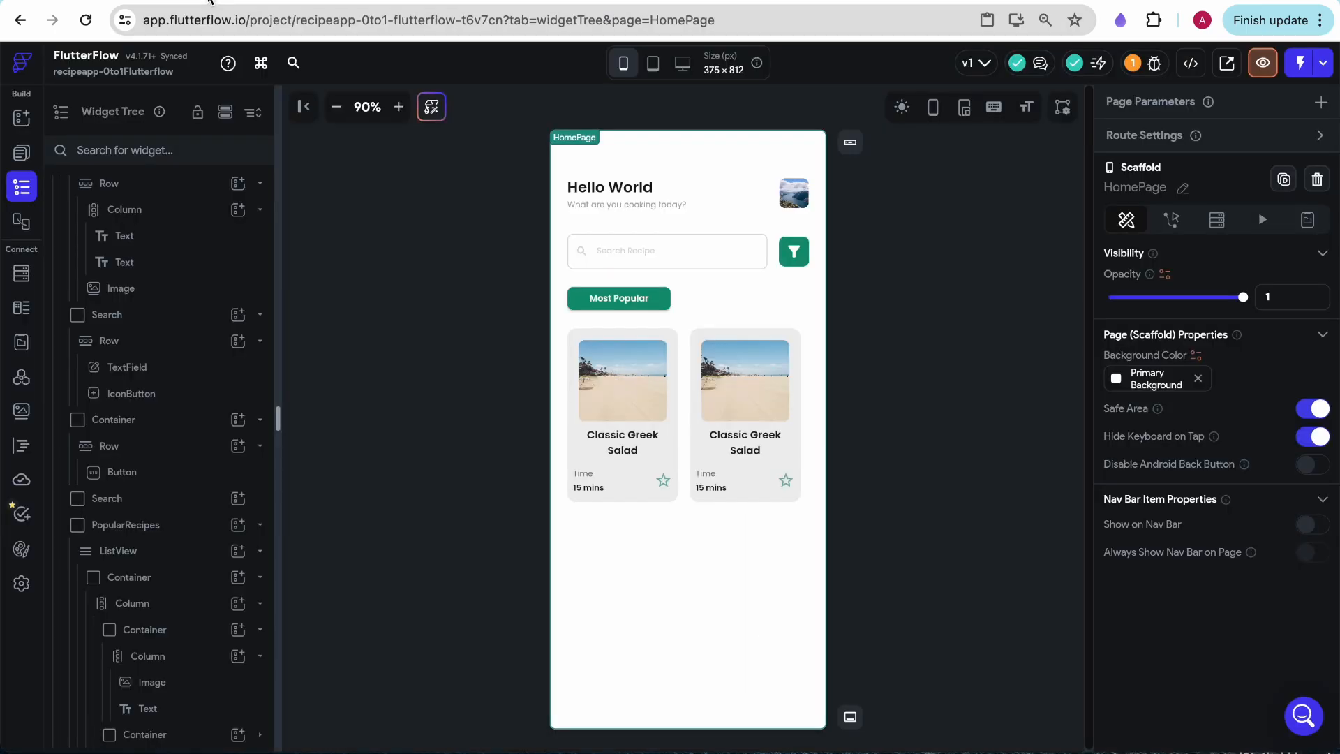
pyautogui.click(735, 296)
pyautogui.hotkey('ctrl', 'c')
pyautogui.click(655, 542)
pyautogui.hotkey('ctrl', 'v')
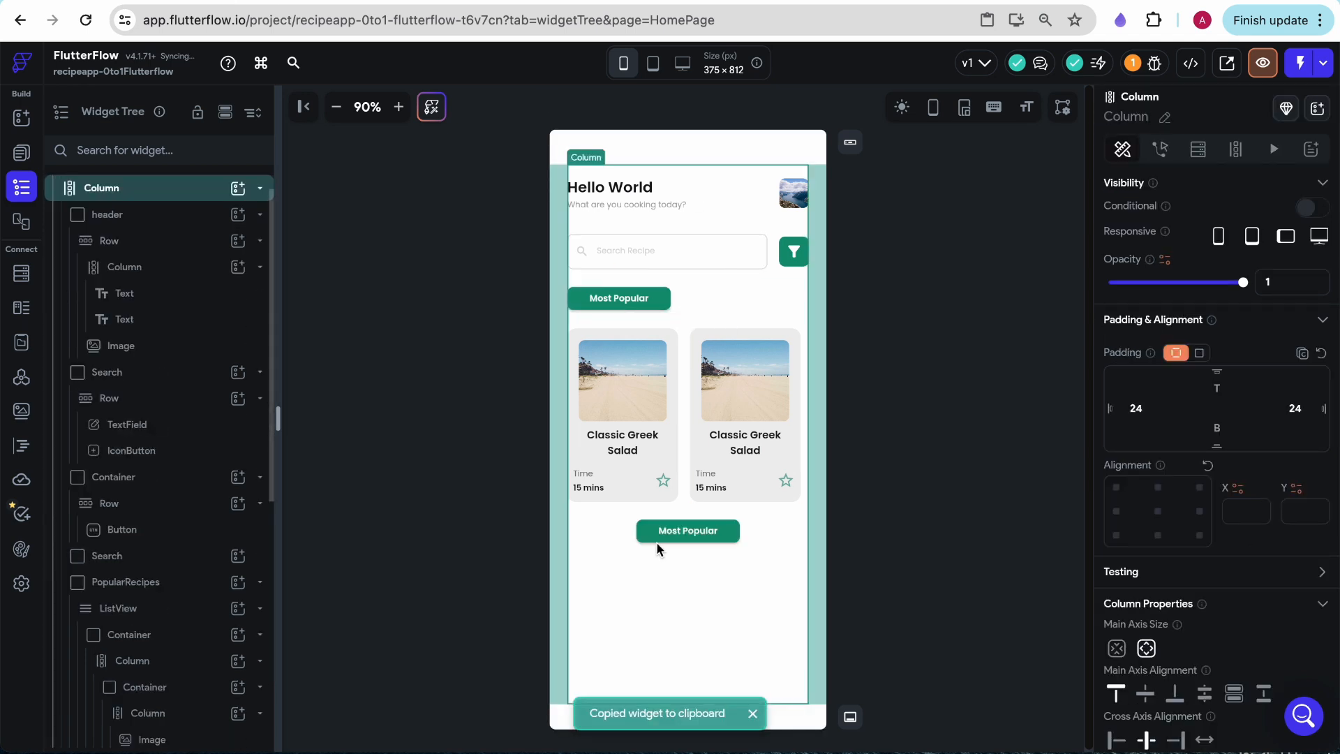
pyautogui.hotkey('ctrl', 'z')
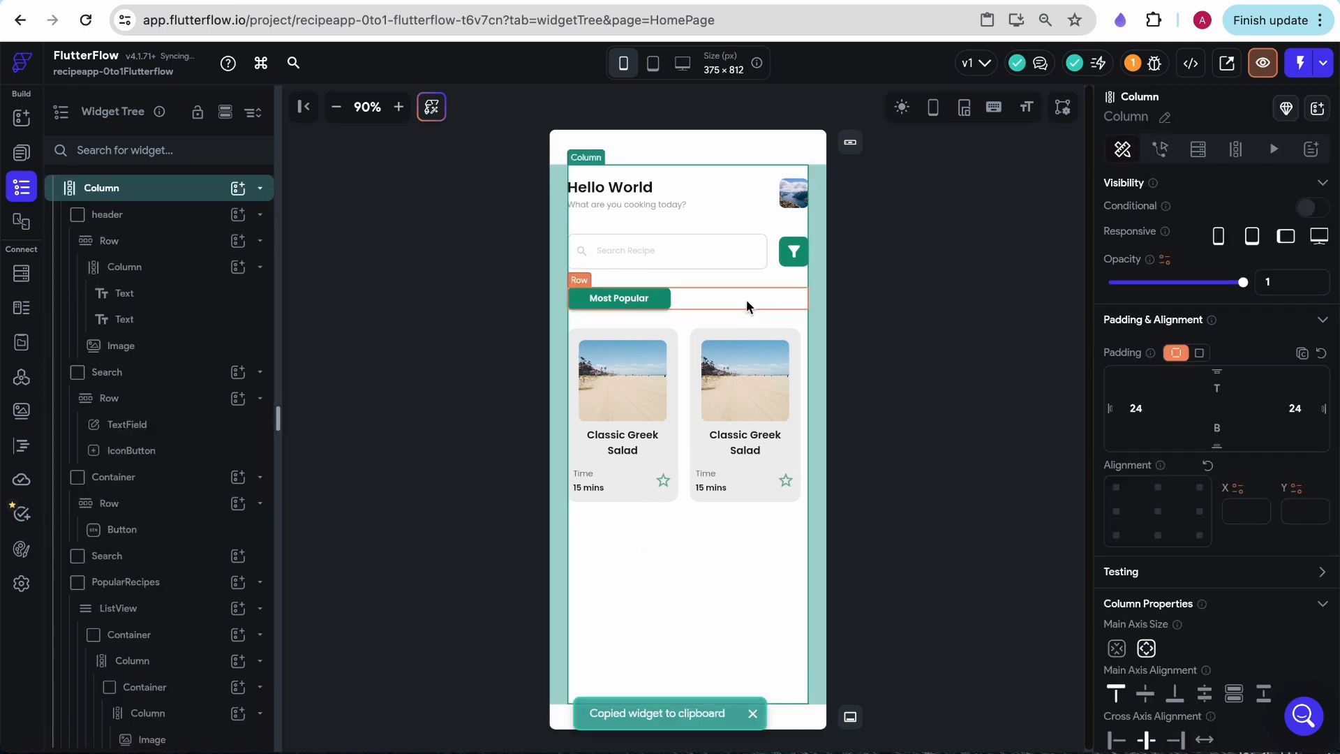
# - Copy the Container holding the Most Popular row and paste it into the page's main Column, below the recipe cards
pyautogui.click(747, 300)
pyautogui.scroll(1, 121, 250)
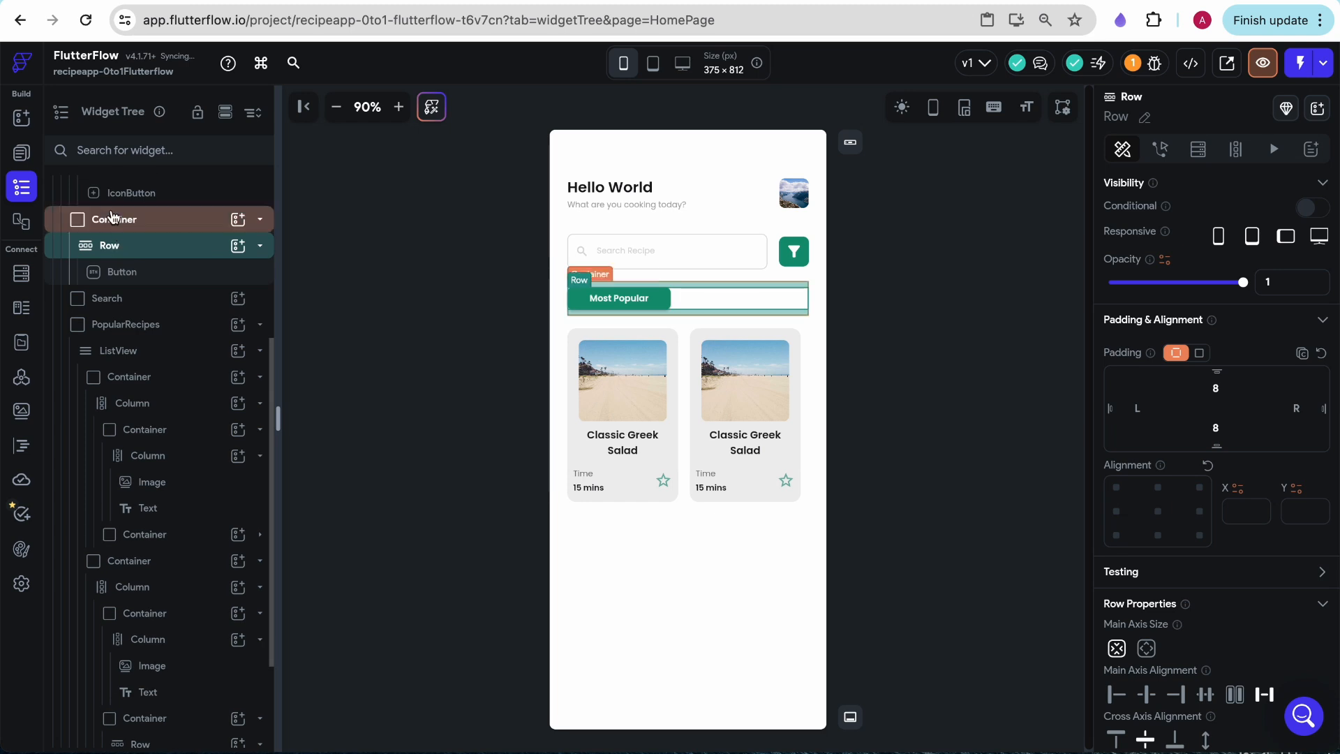
pyautogui.click(114, 219)
pyautogui.hotkey('ctrl', 'c')
pyautogui.click(646, 600)
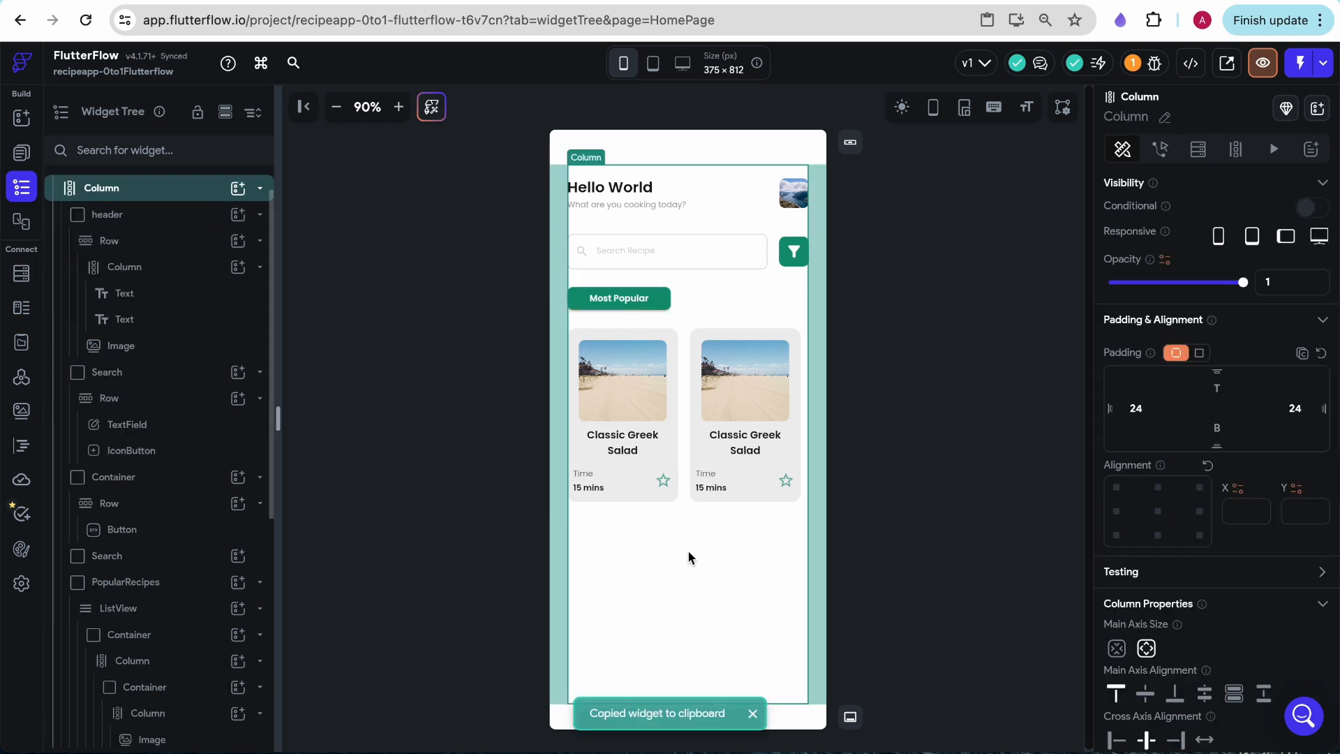
pyautogui.hotkey('ctrl', 'v')
# - Replace the button in the pasted row with a Text widget reading "New Recipes"
pyautogui.click(632, 532)
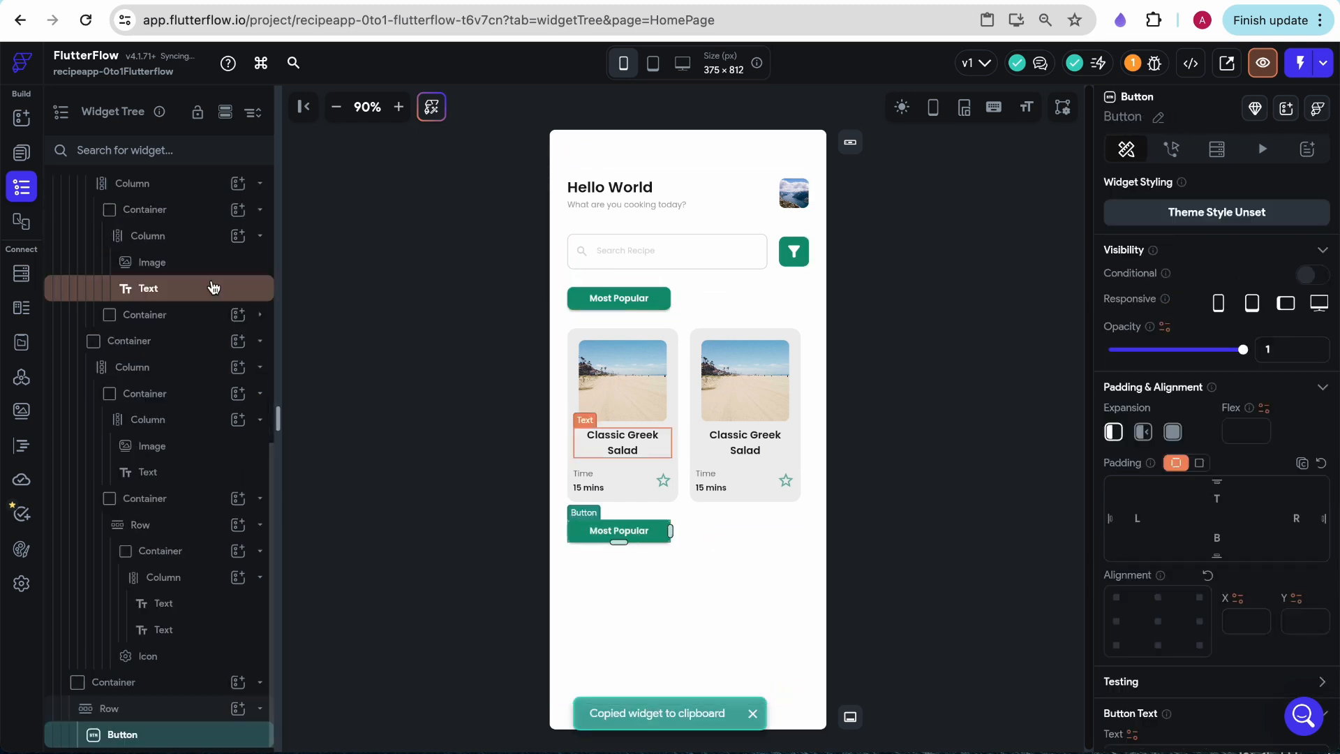
pyautogui.click(21, 117)
pyautogui.moveTo(103, 248); pyautogui.dragTo(741, 536)
pyautogui.click(638, 529)
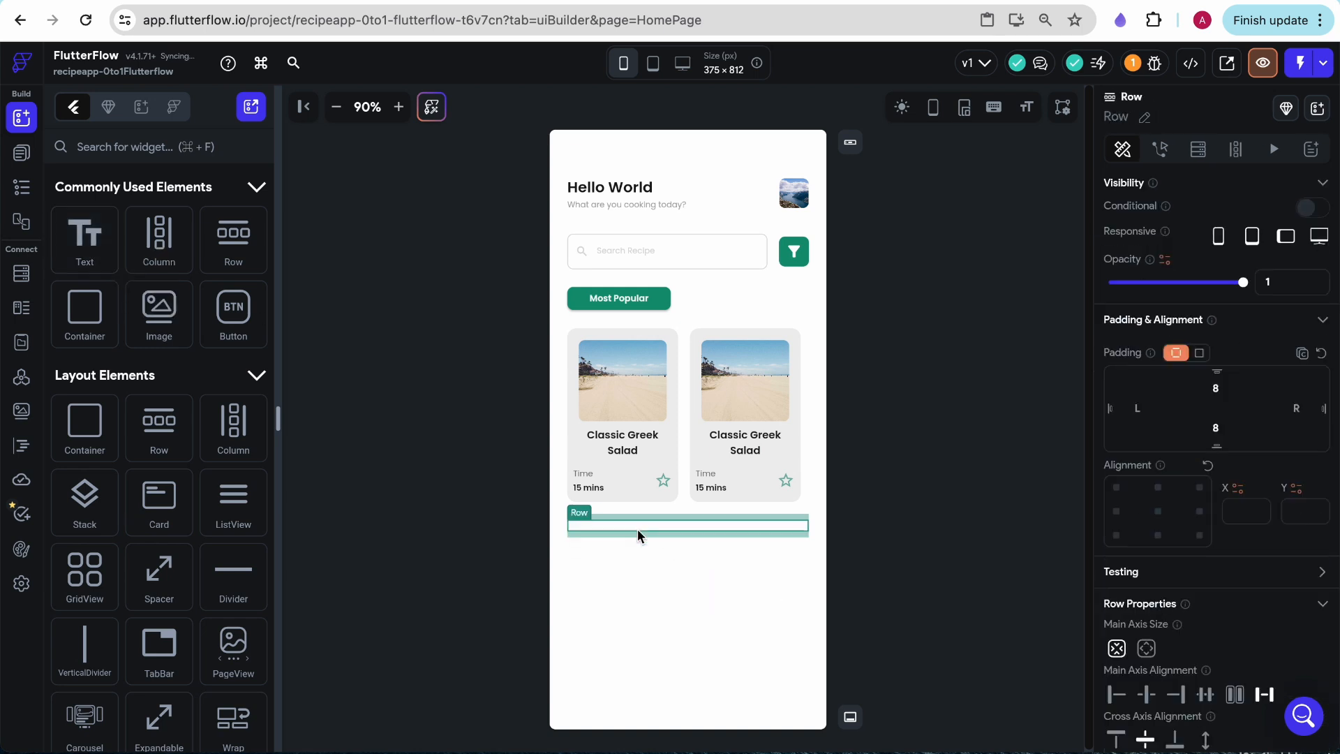
pyautogui.click(583, 524)
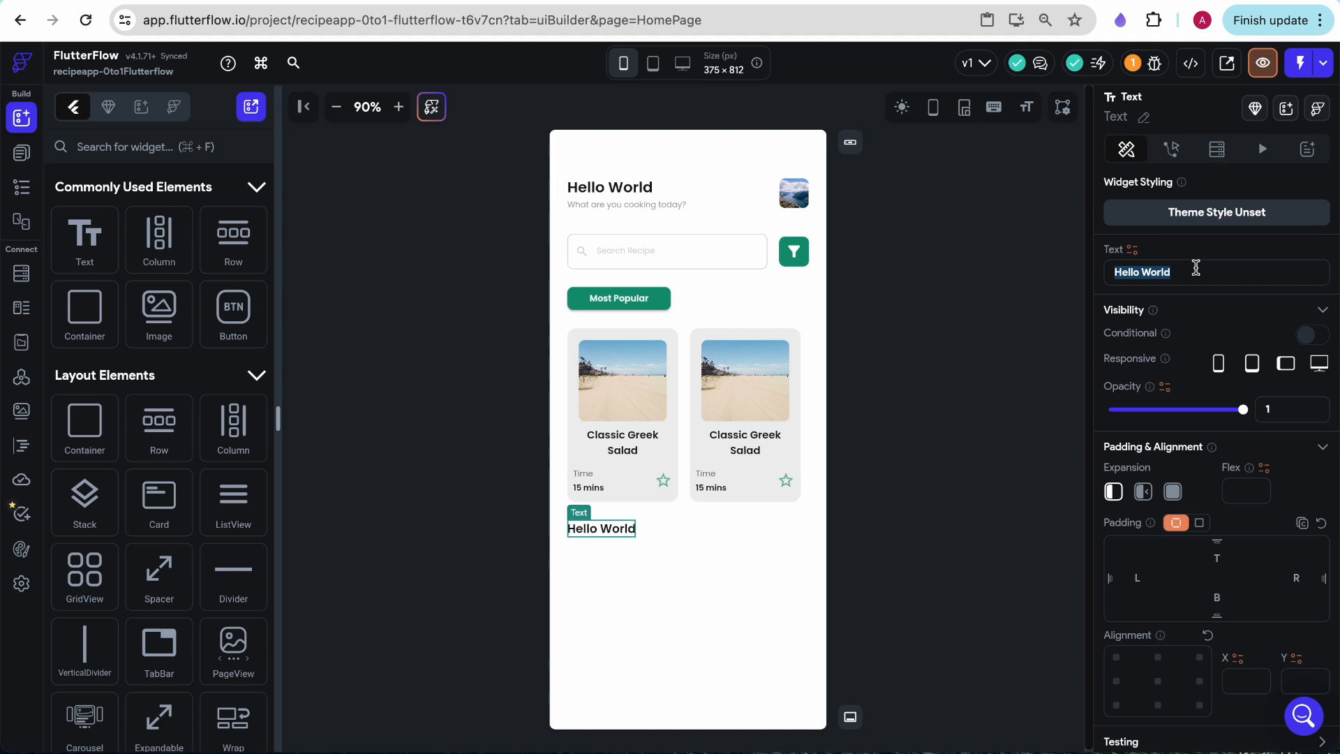
pyautogui.write('New Recipes')
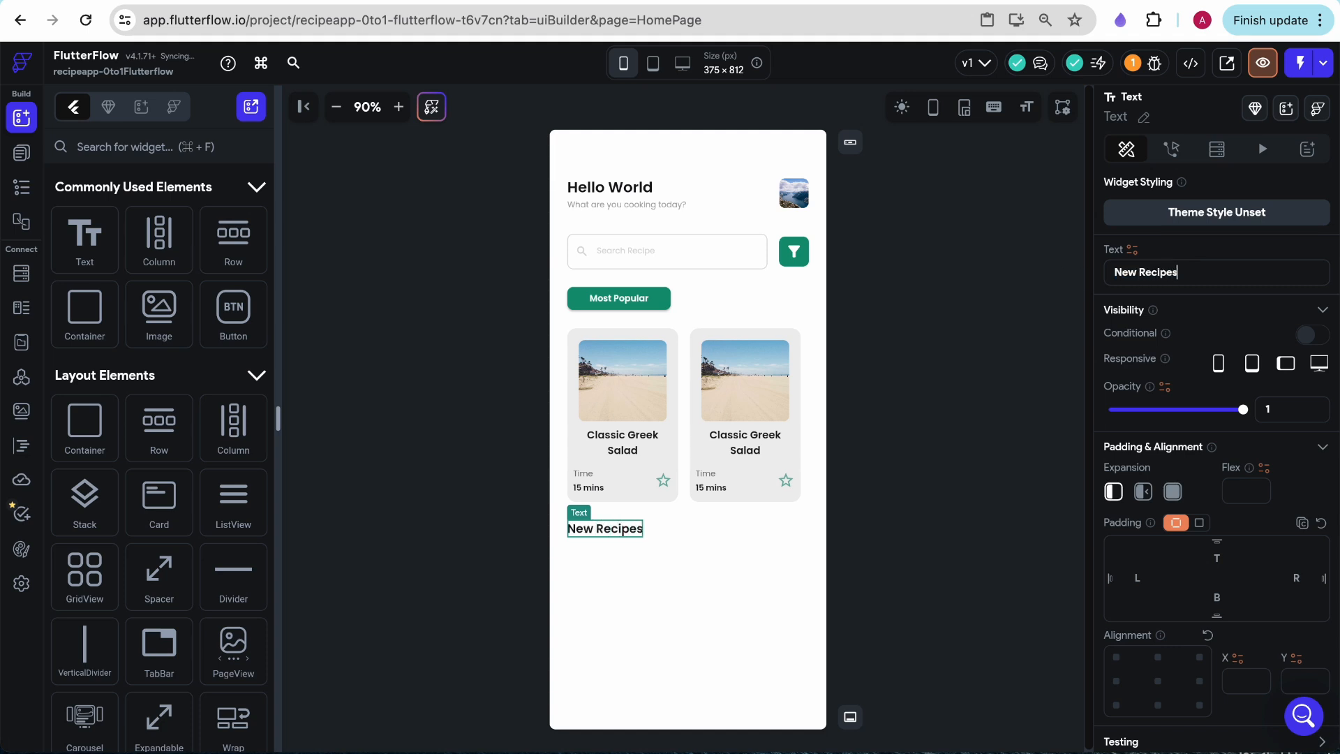
pyautogui.click(767, 321)
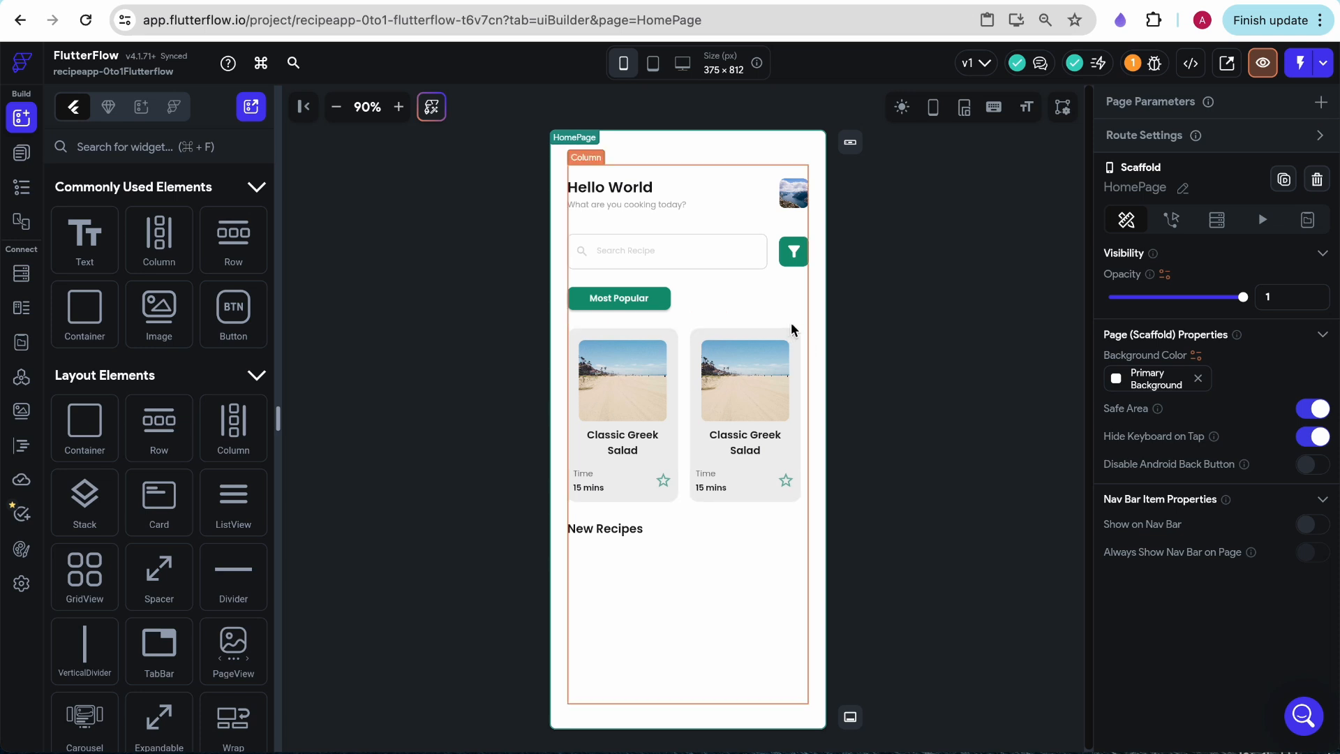
# - Copy the PopularRecipes container and paste it into the page's main Column, below the New Recipes heading
pyautogui.click(688, 350)
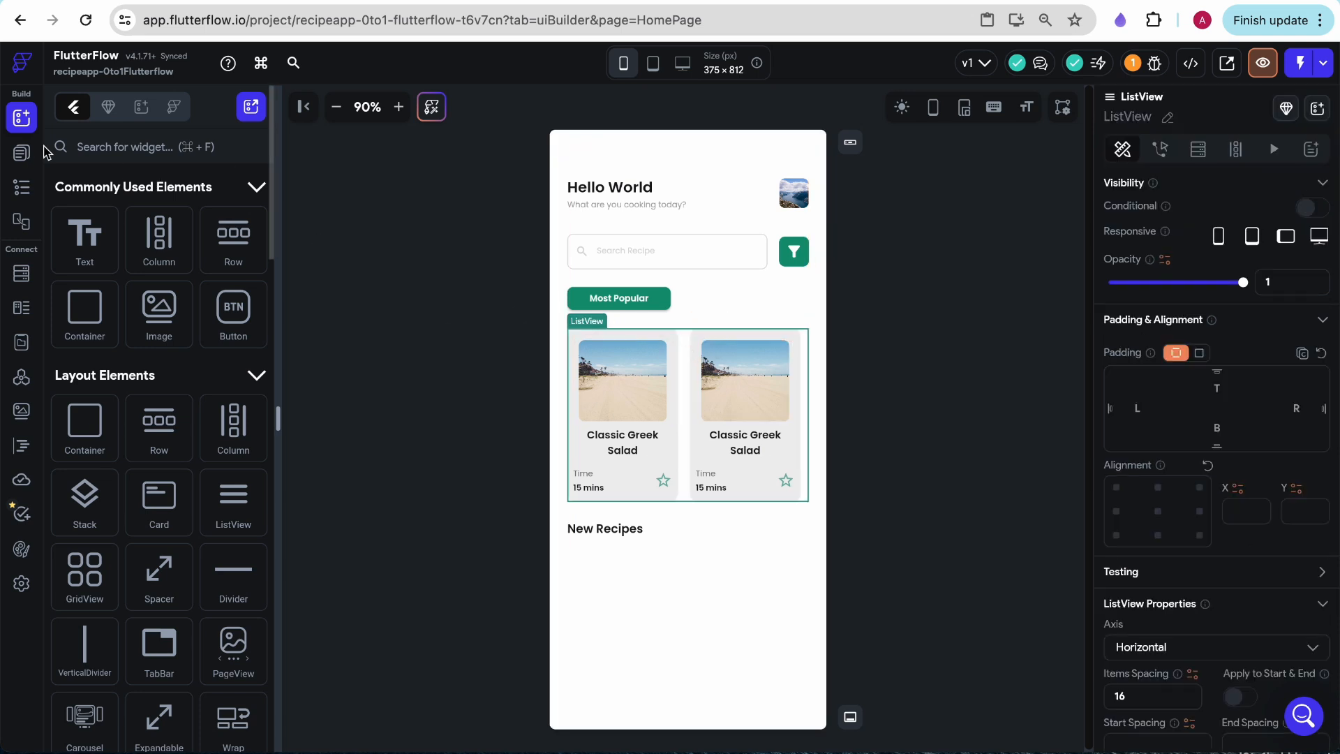
pyautogui.click(22, 152)
pyautogui.click(21, 189)
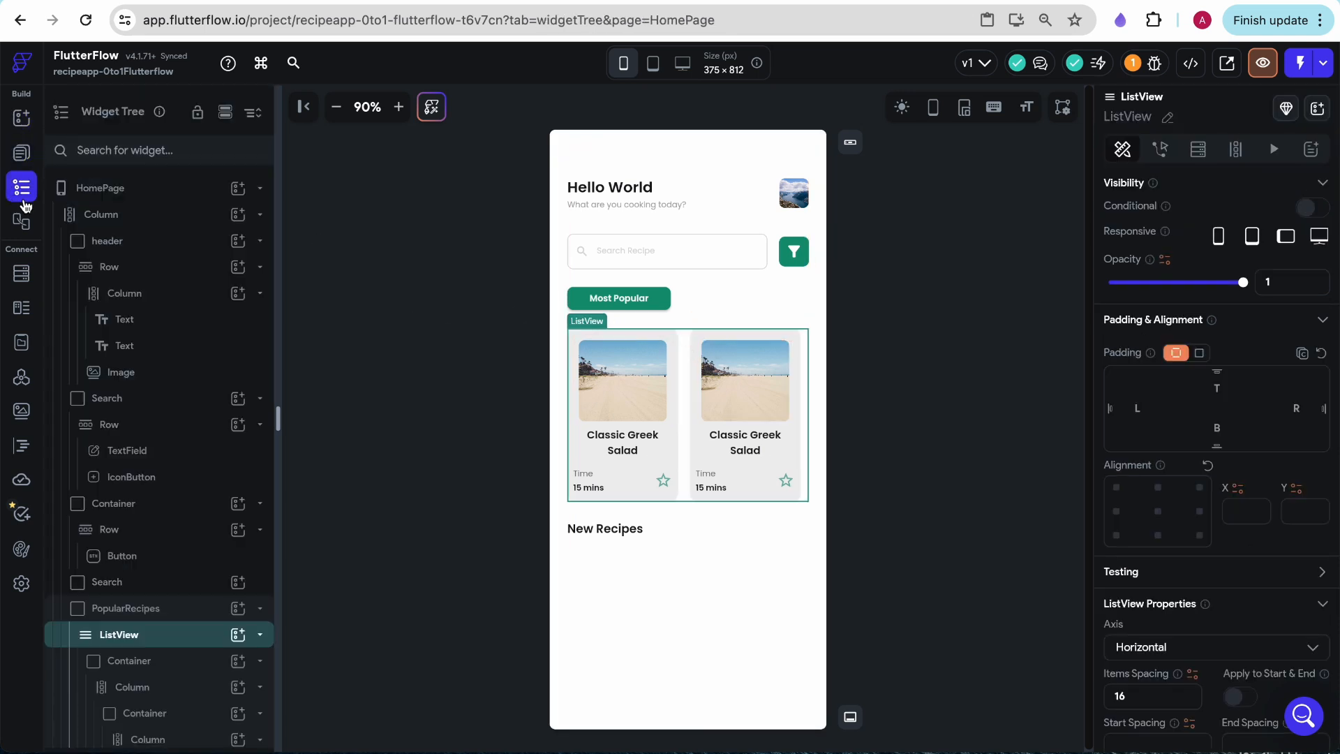
pyautogui.click(107, 614)
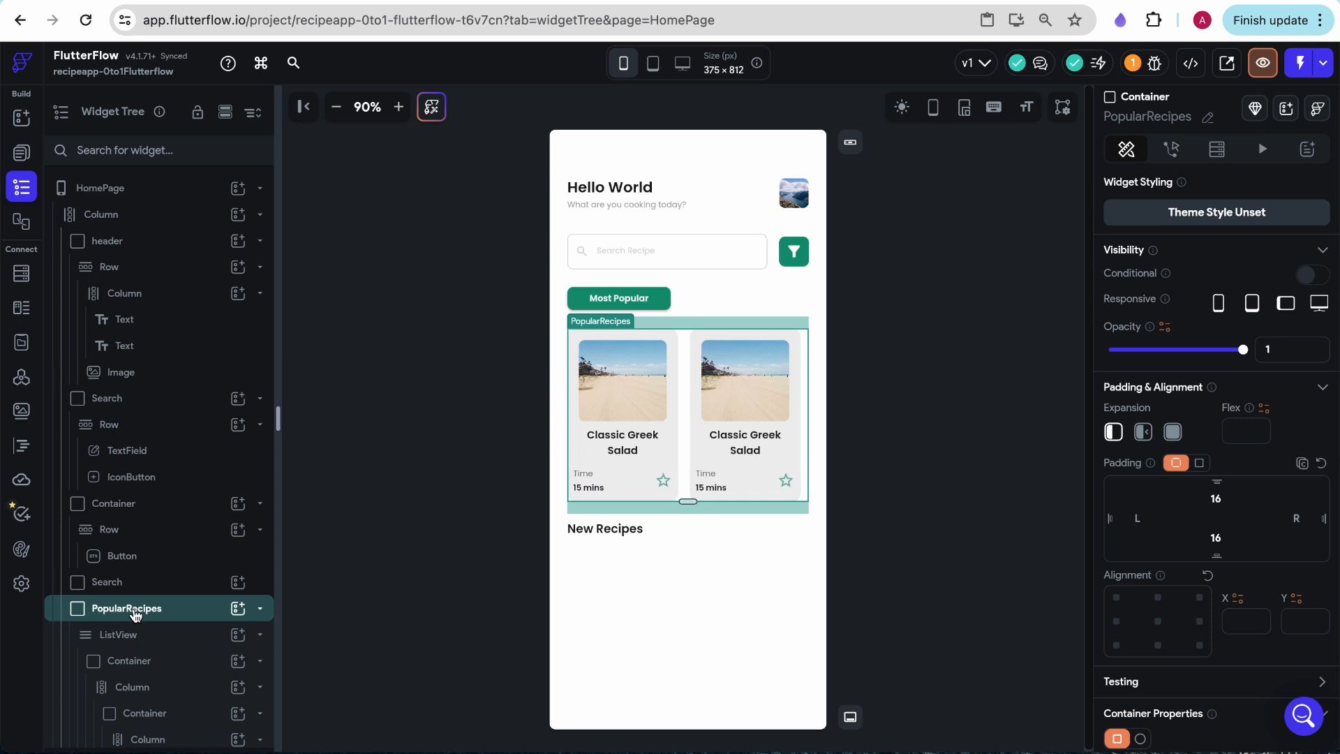
pyautogui.hotkey('ctrl', 'c')
pyautogui.click(675, 606)
pyautogui.hotkey('ctrl', 'v')
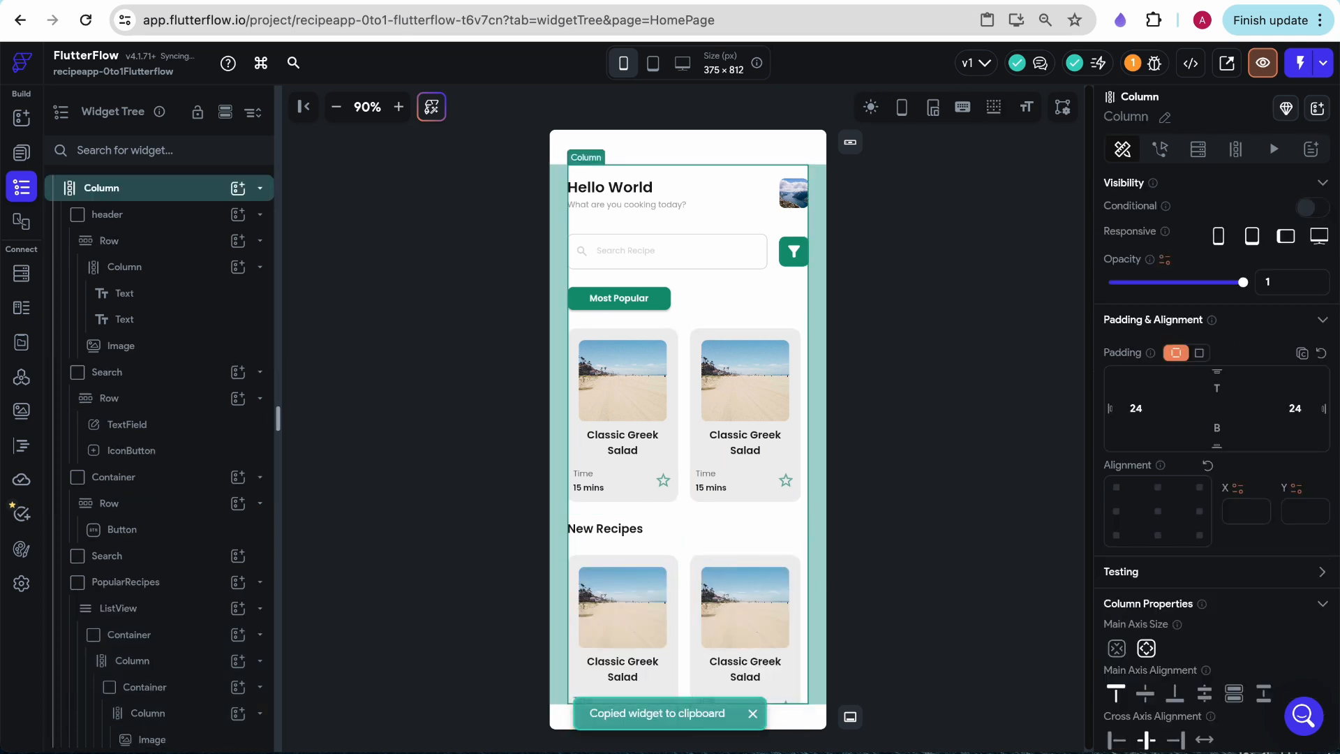
# - Shrink the image in the first New Recipes card to about 31 px high
pyautogui.click(673, 642)
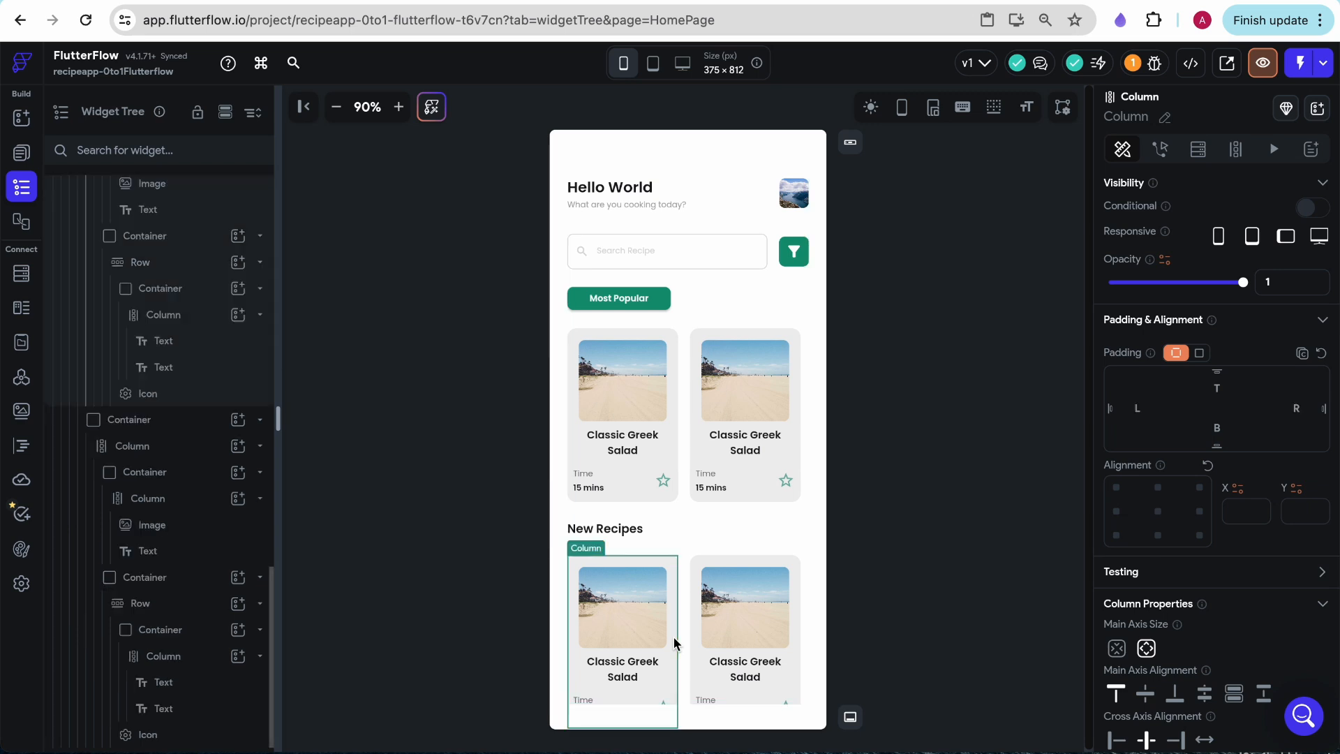
pyautogui.click(633, 640)
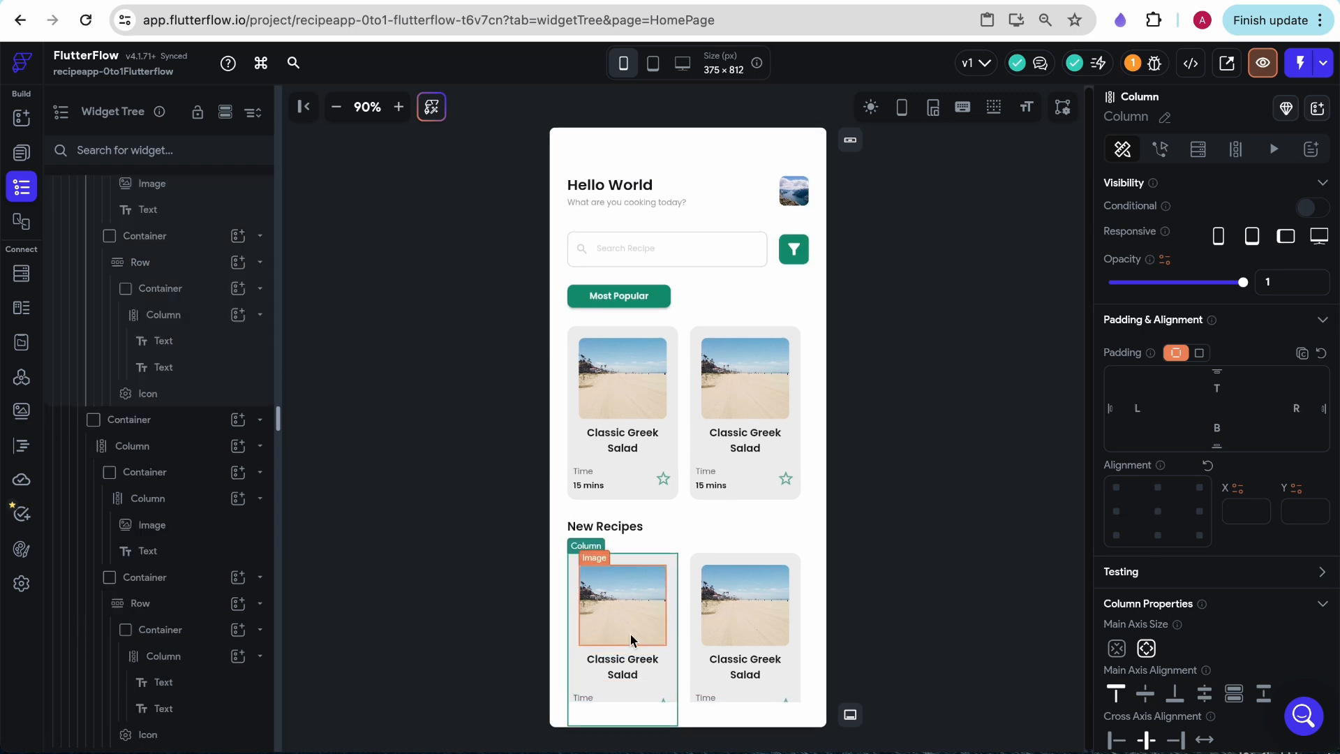
pyautogui.moveTo(624, 640); pyautogui.dragTo(623, 587)
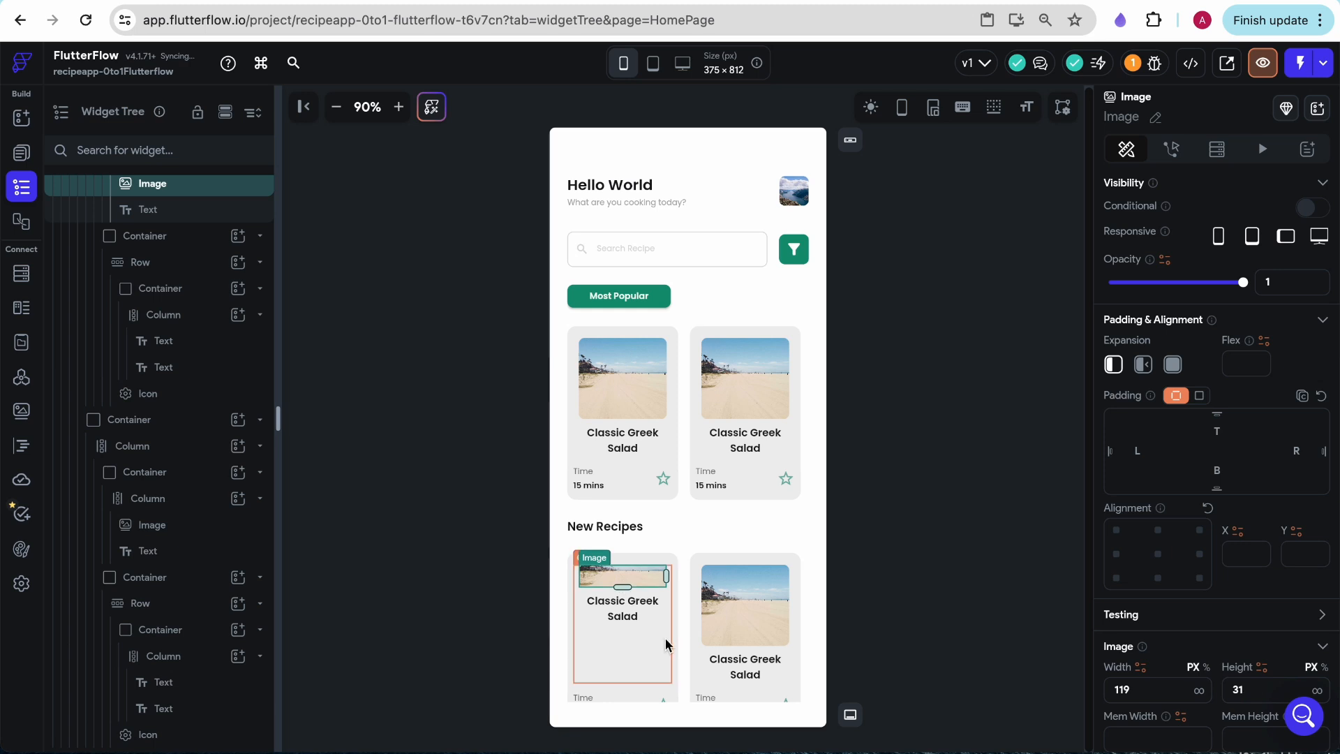
pyautogui.click(664, 639)
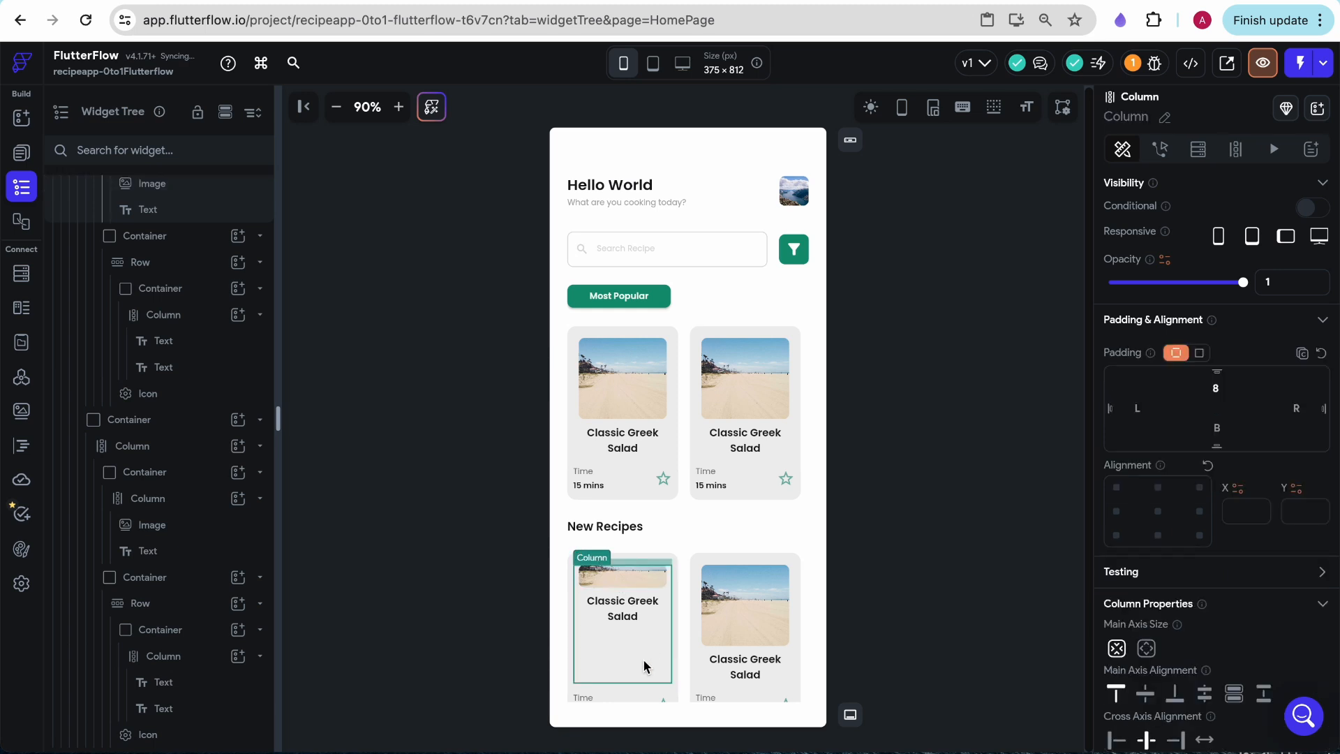
# - Set the first New Recipes card Container's height to 100 and its parent PopularRecipes container's height to 120
pyautogui.click(675, 632)
pyautogui.scroll(4, 169, 323)
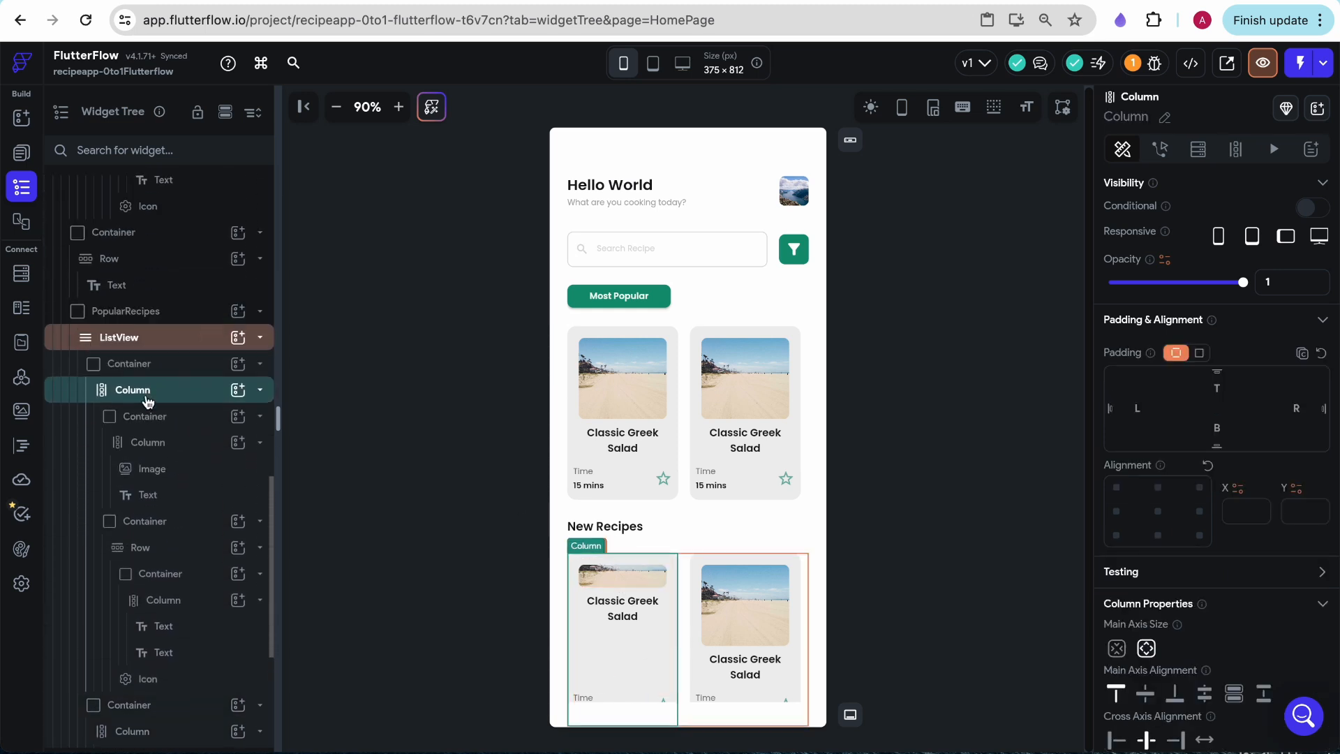
pyautogui.click(130, 363)
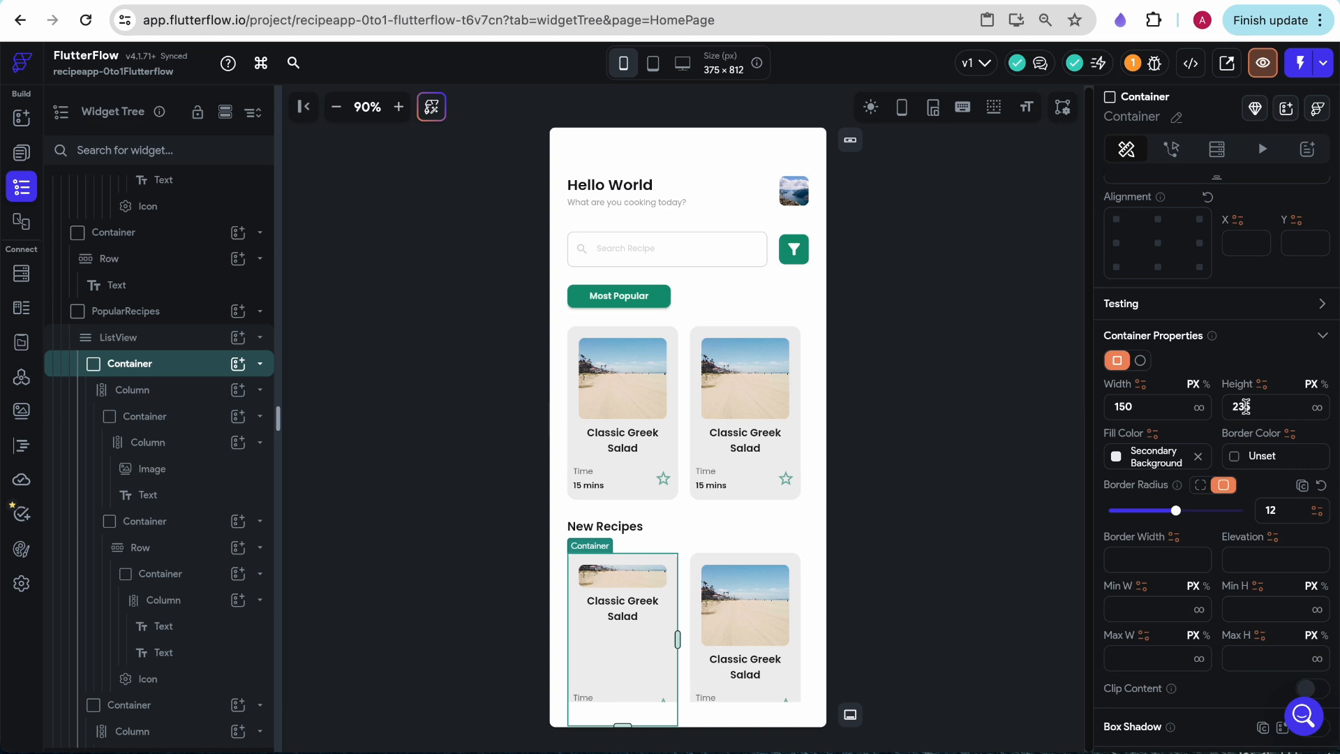
pyautogui.write('100')
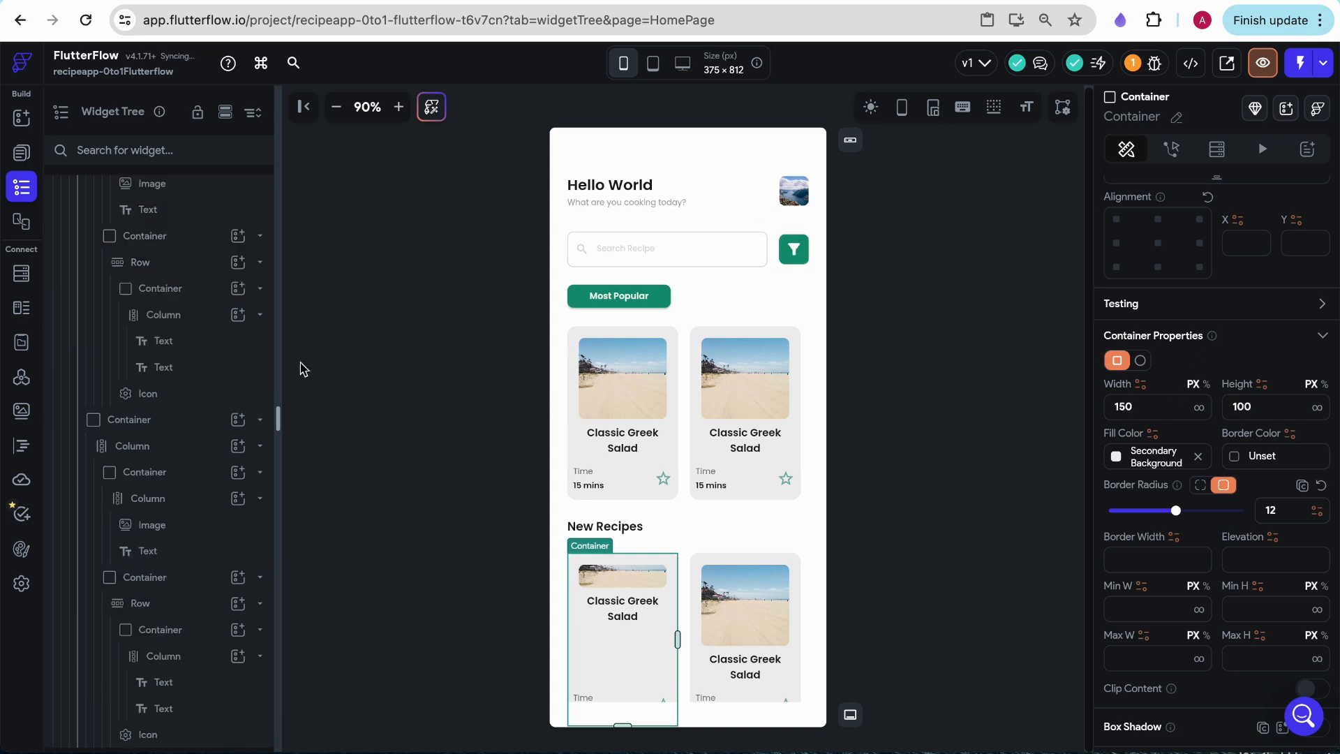
pyautogui.doubleClick(1246, 454)
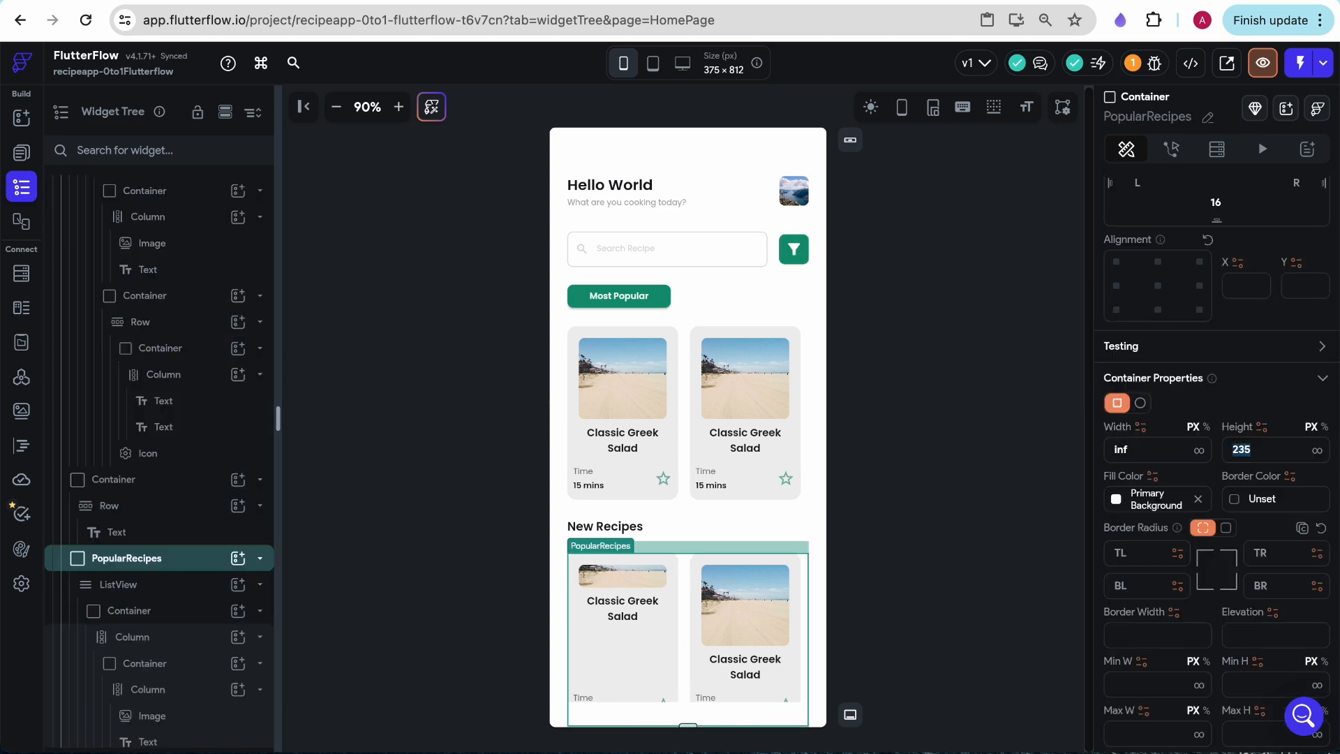
pyautogui.write('100')
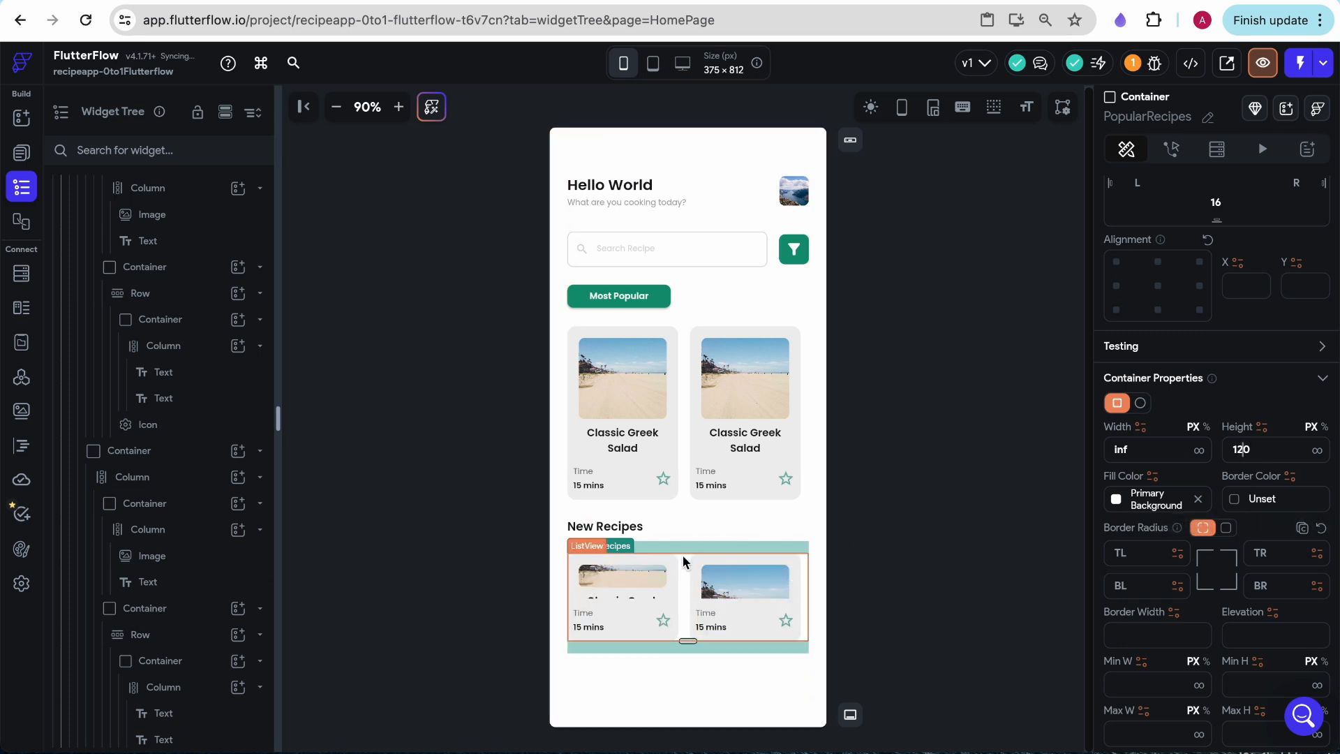
# - Set the first New Recipes card's width to 270 and delete the second card from that list
pyautogui.click(674, 587)
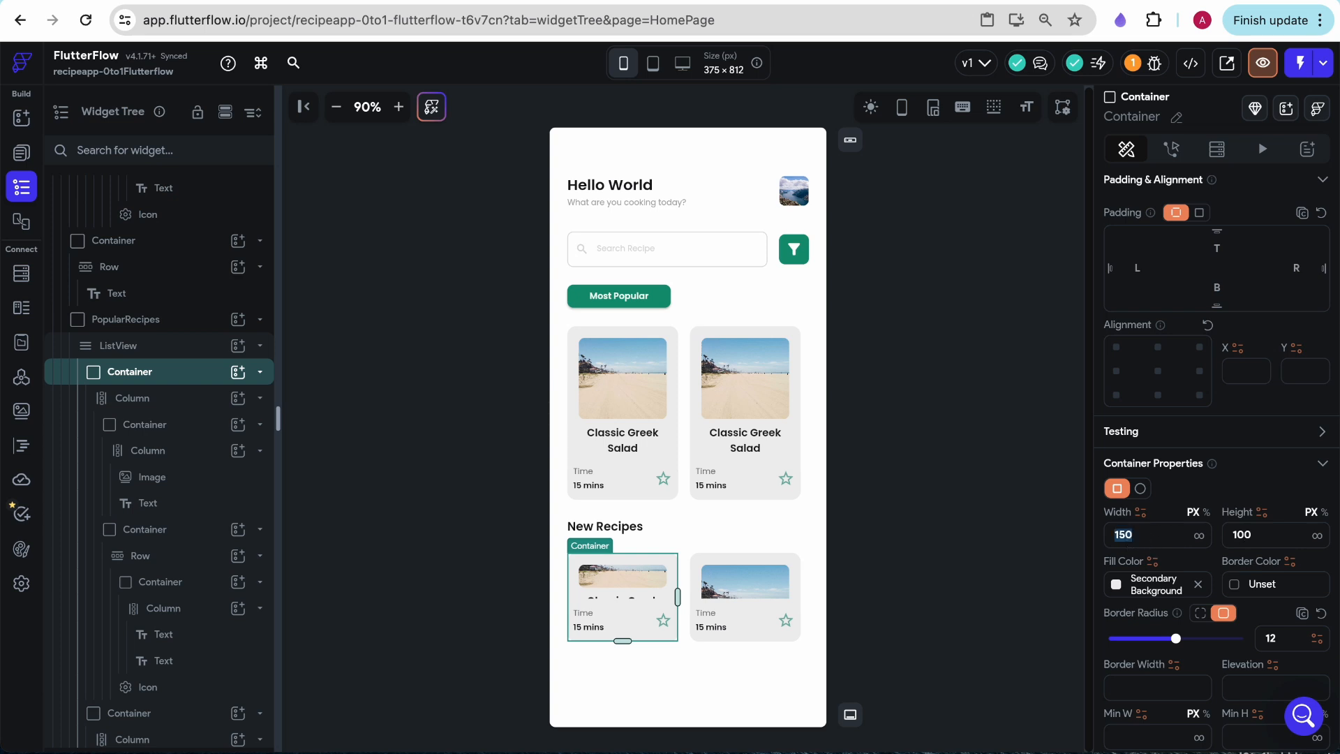
pyautogui.write('270')
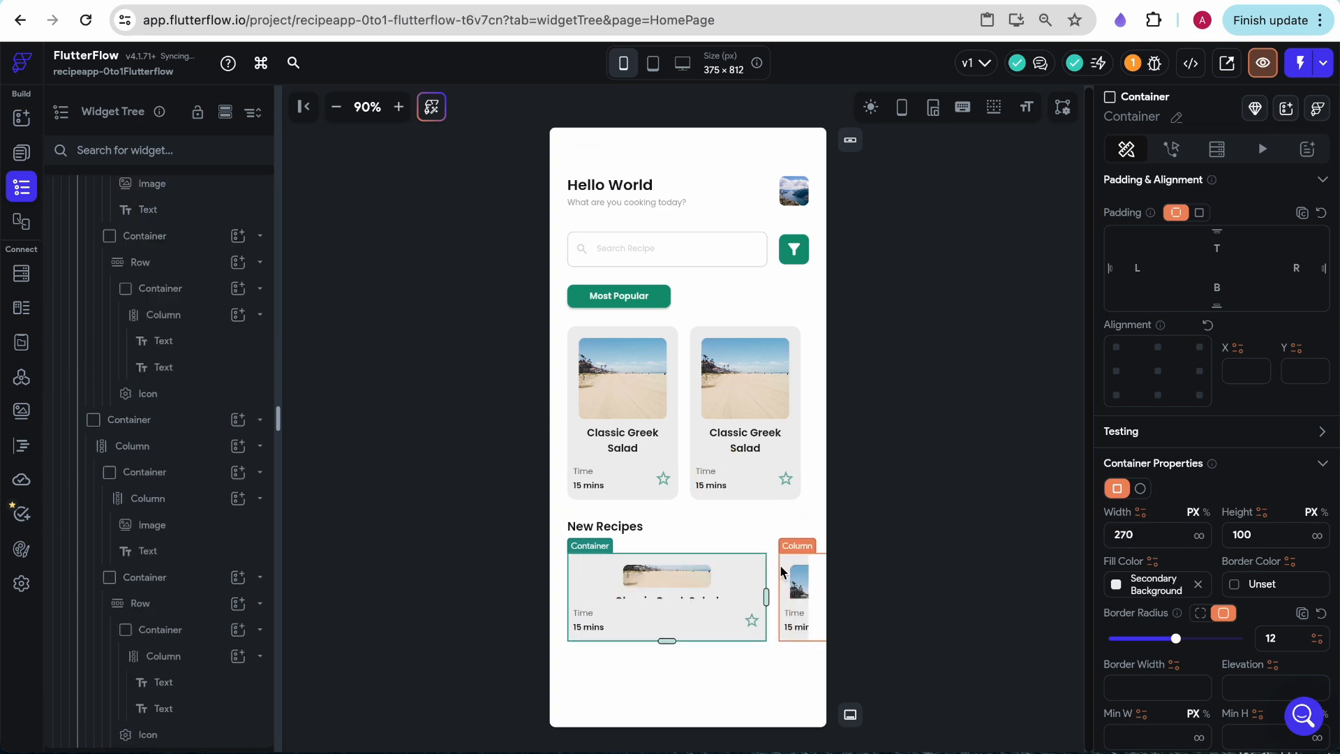
pyautogui.click(781, 571)
pyautogui.rightClick(137, 424)
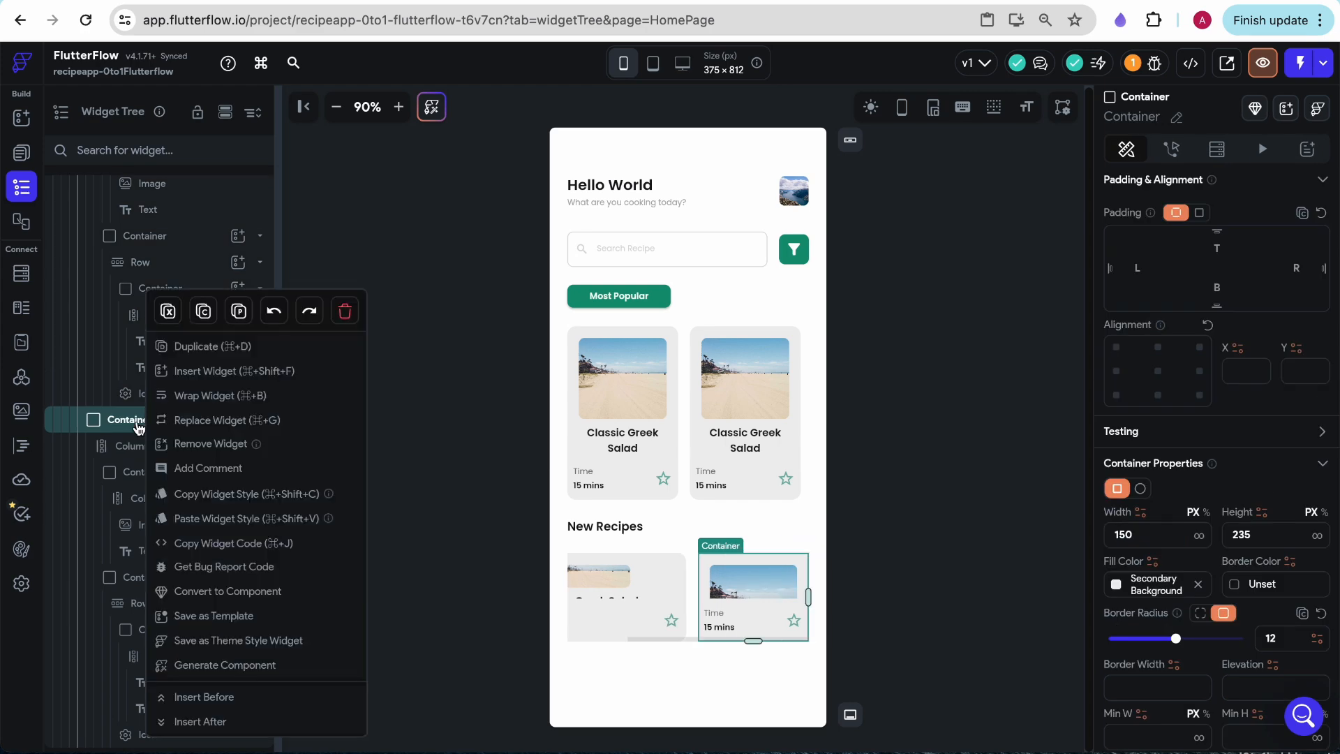
pyautogui.click(349, 318)
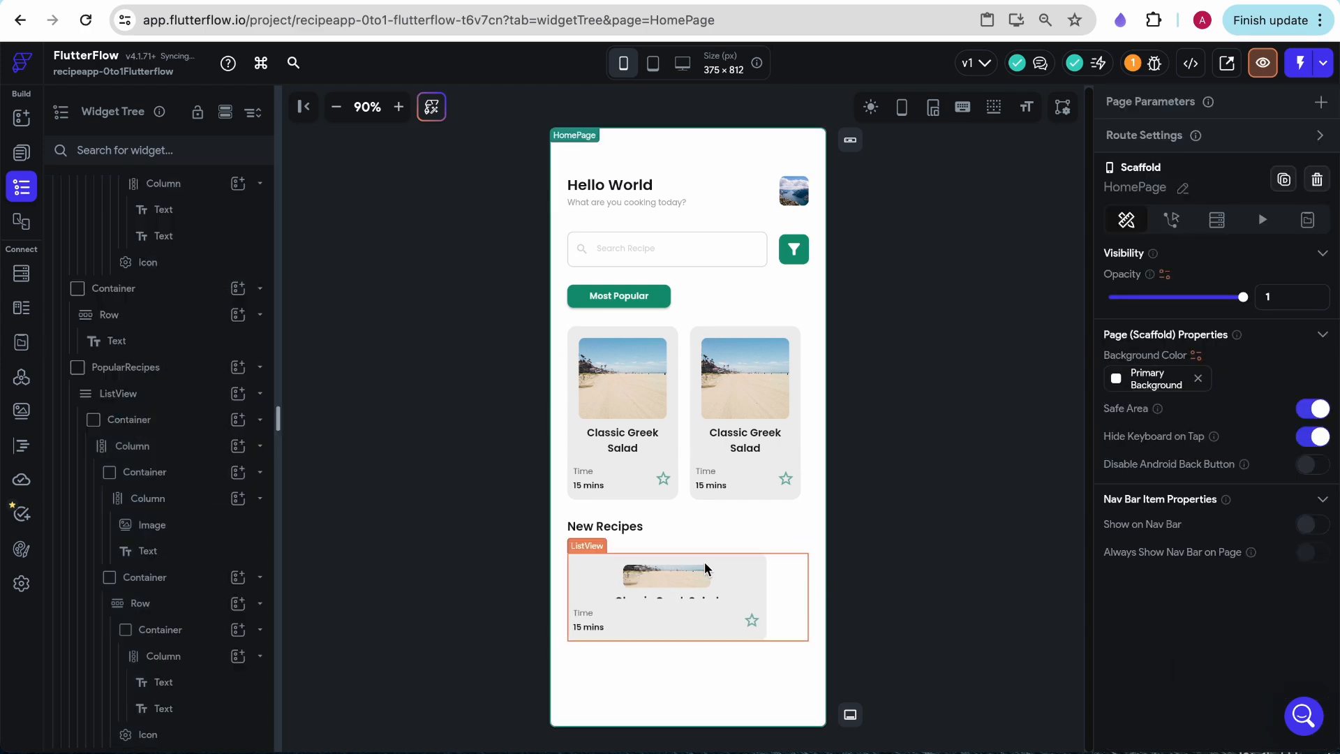
# - Check the New Recipes card in the Figma Home design, and delete the Column holding the Time and 15 mins texts from the FlutterFlow card
pyautogui.click(782, 580)
pyautogui.click(280, 2)
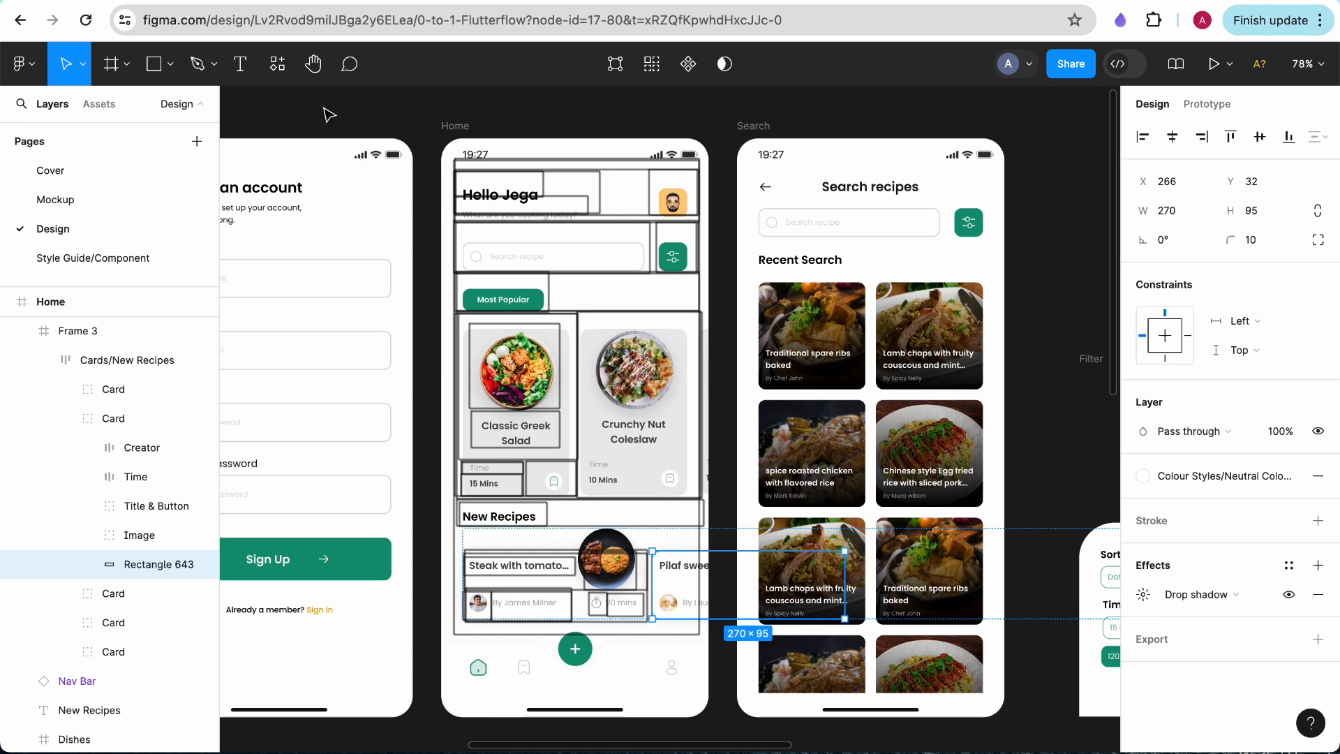
pyautogui.click(251, 4)
pyautogui.click(610, 615)
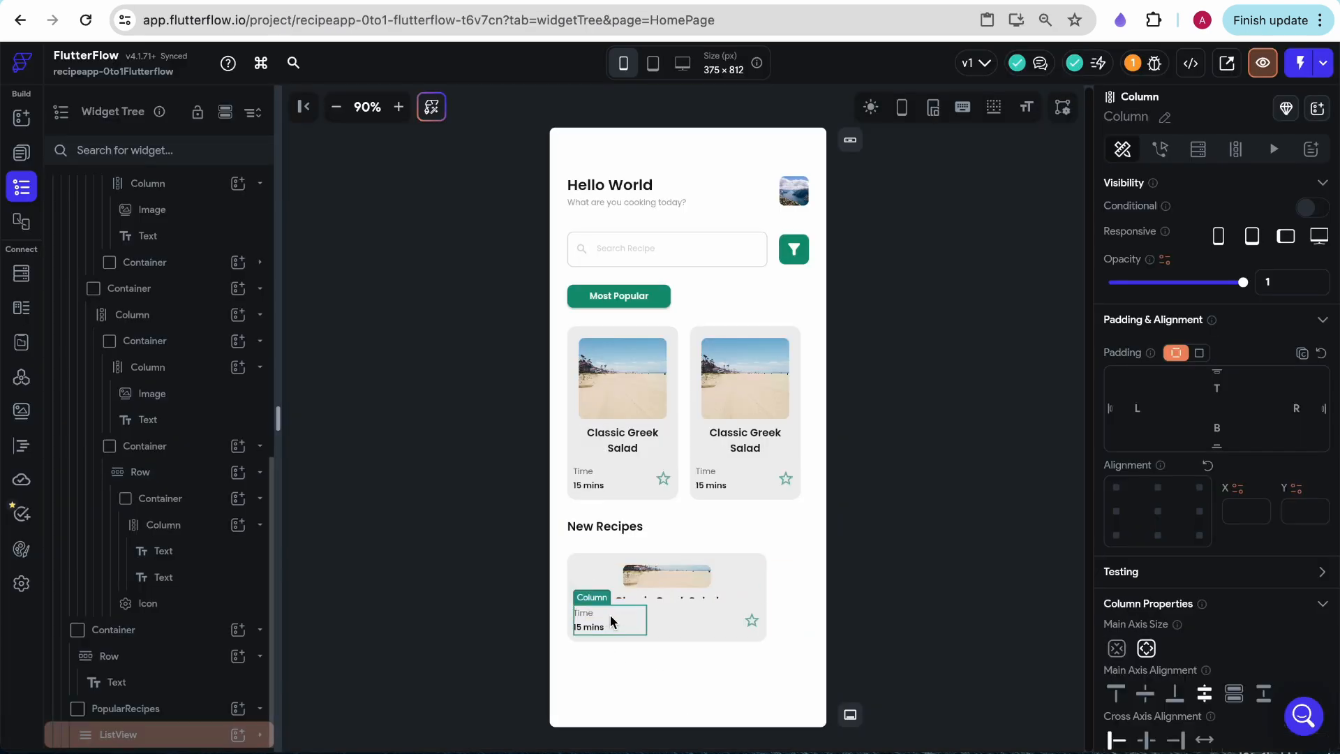
pyautogui.rightClick(610, 614)
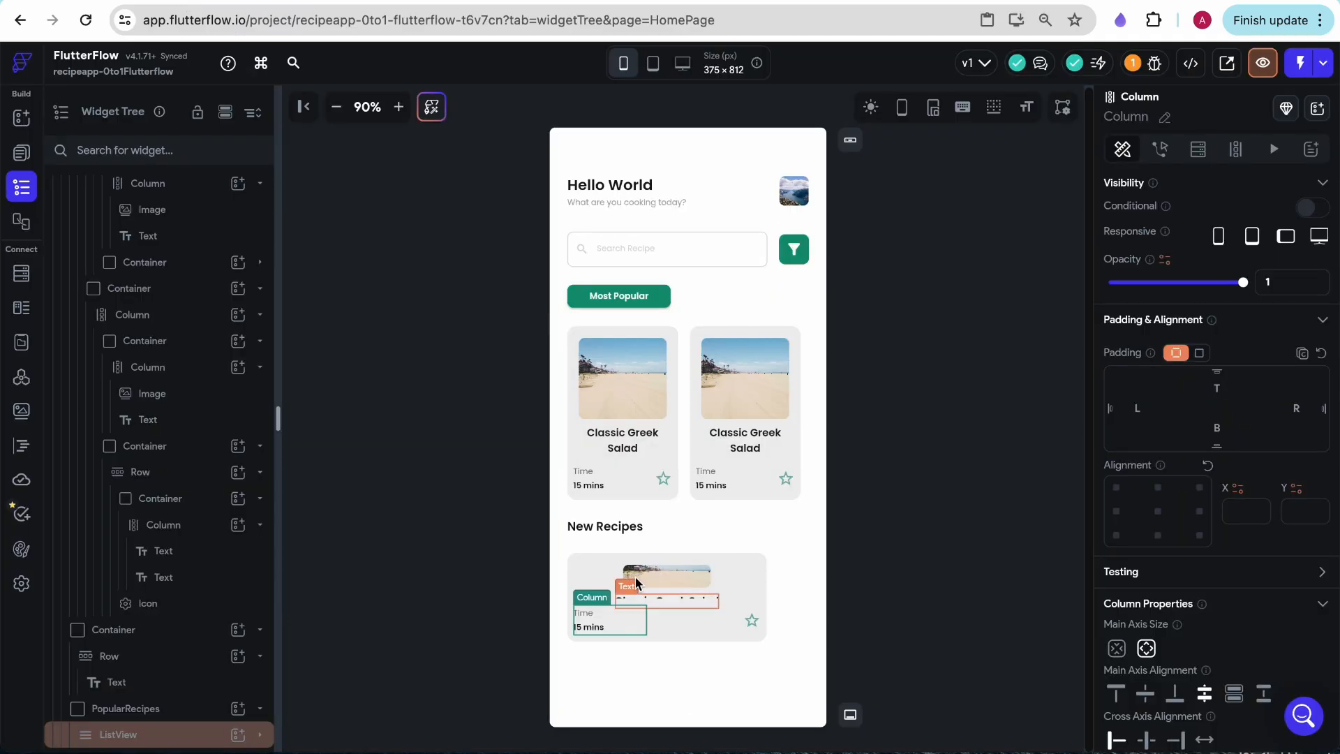
pyautogui.click(658, 614)
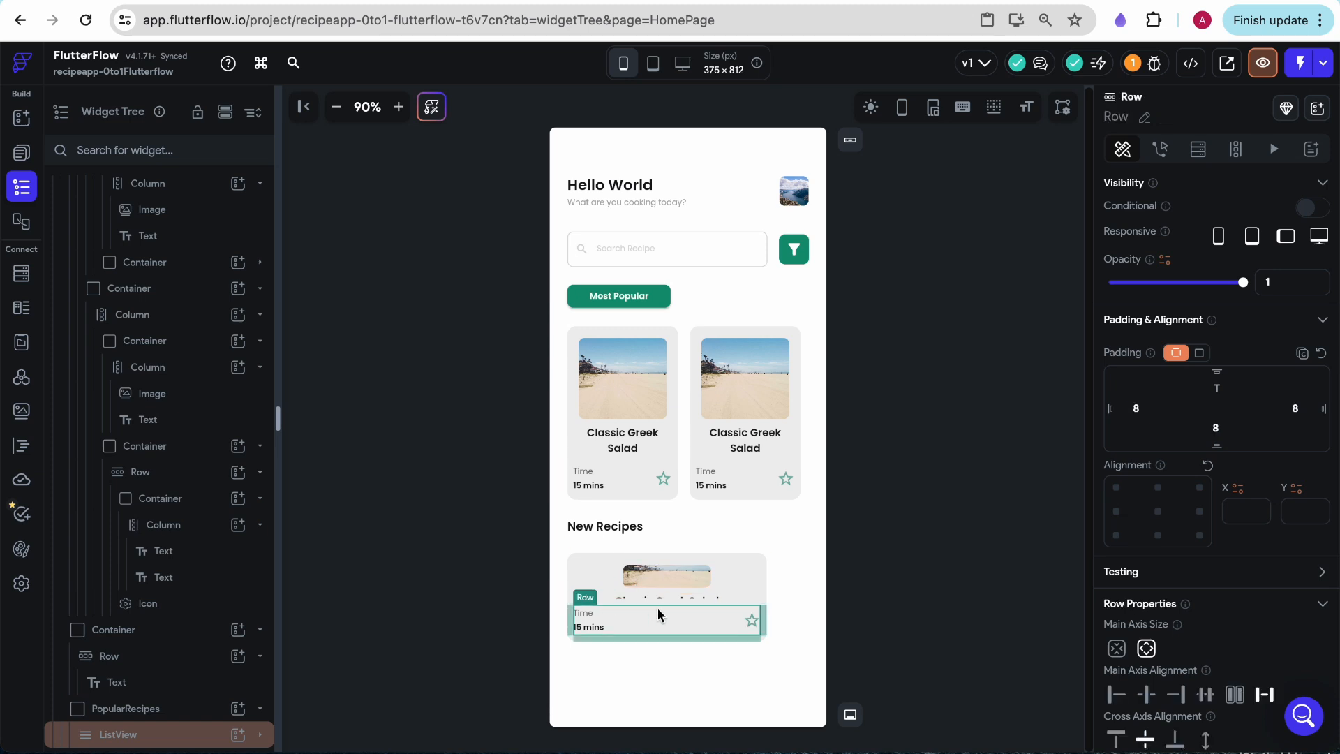
pyautogui.click(626, 616)
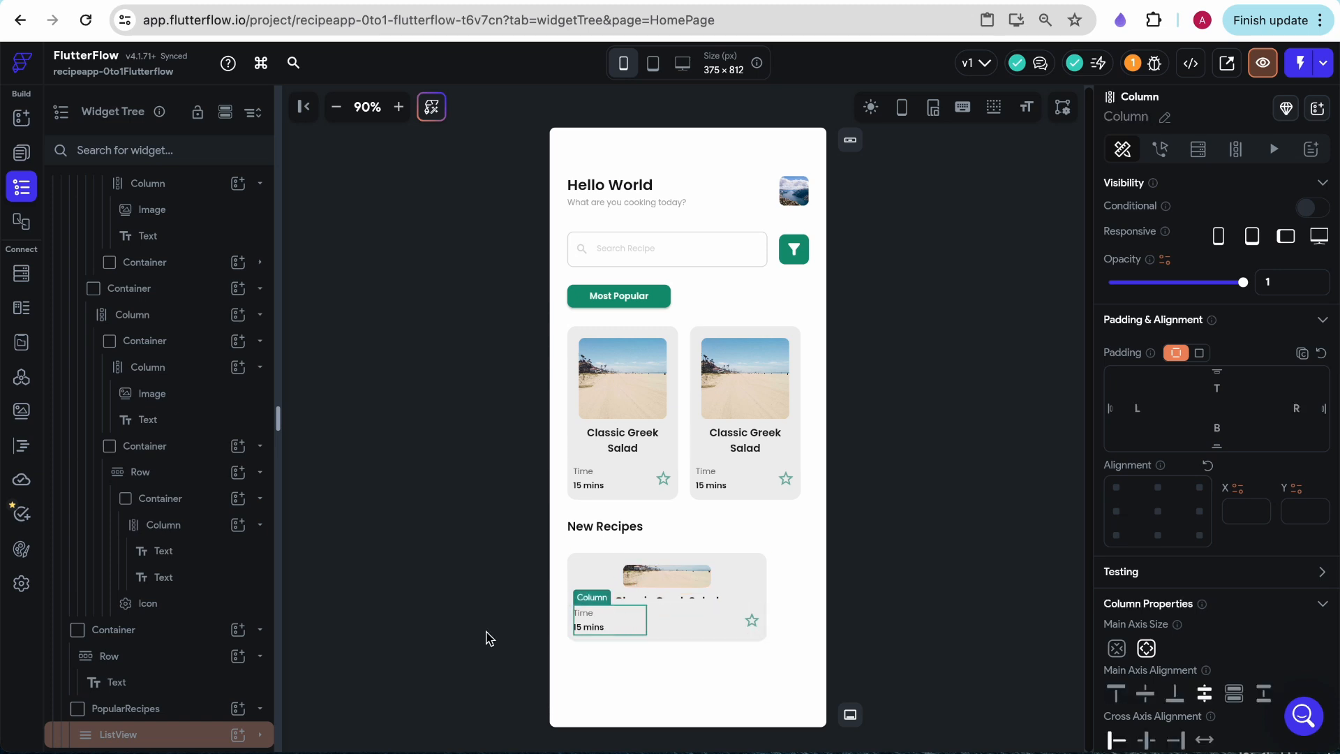
pyautogui.click(183, 634)
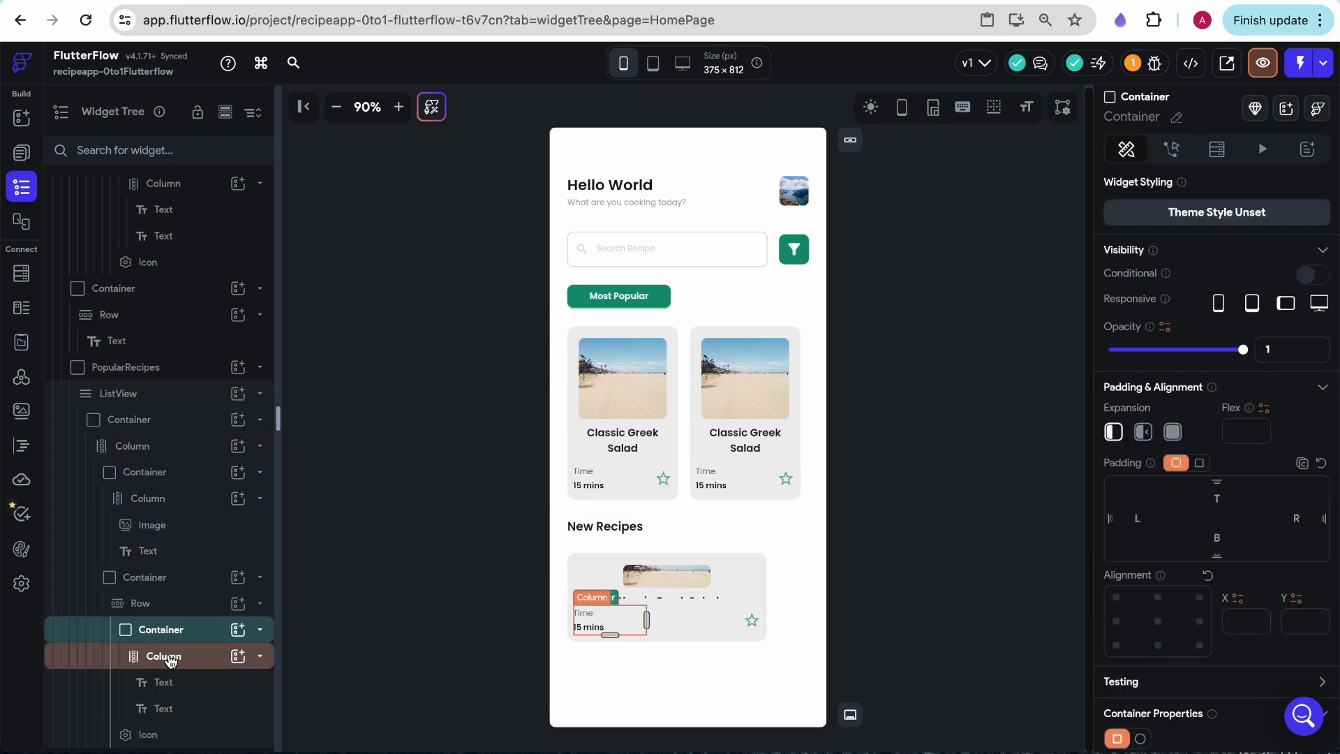
pyautogui.click(172, 660)
pyautogui.rightClick(196, 663)
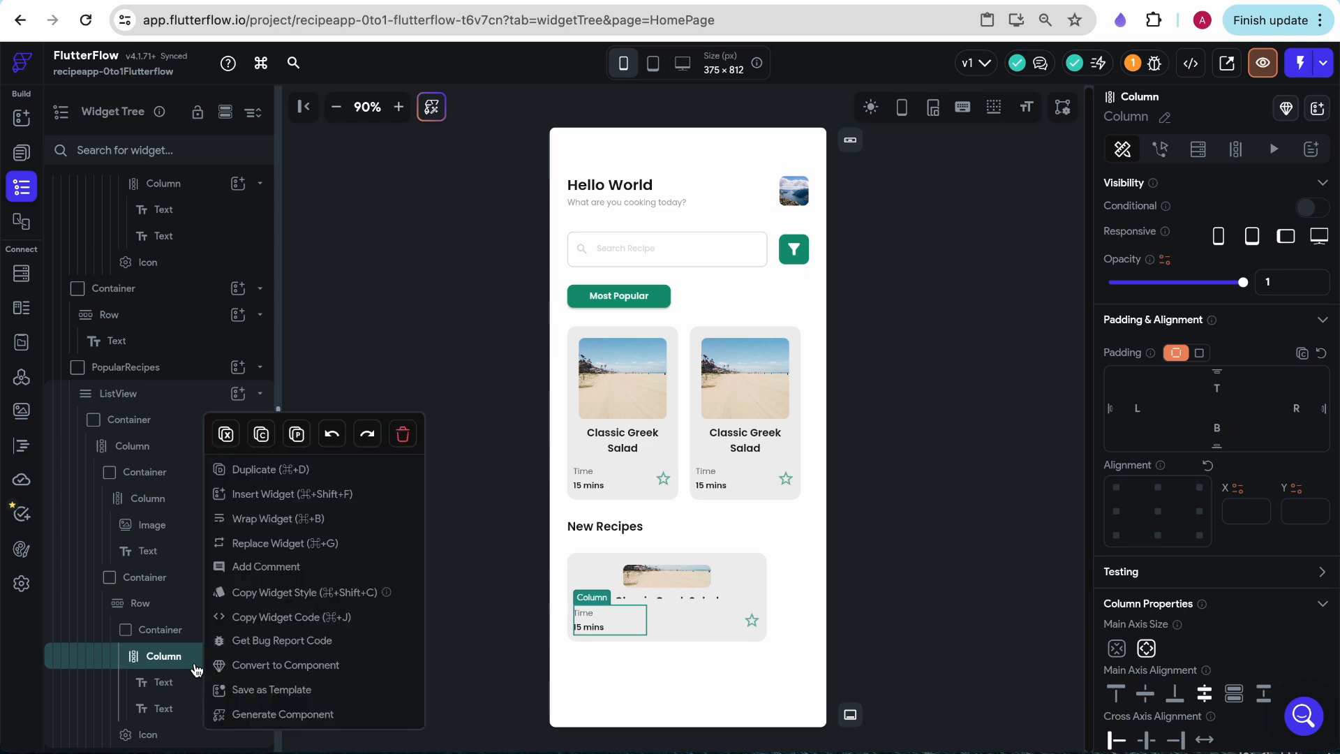
pyautogui.click(402, 434)
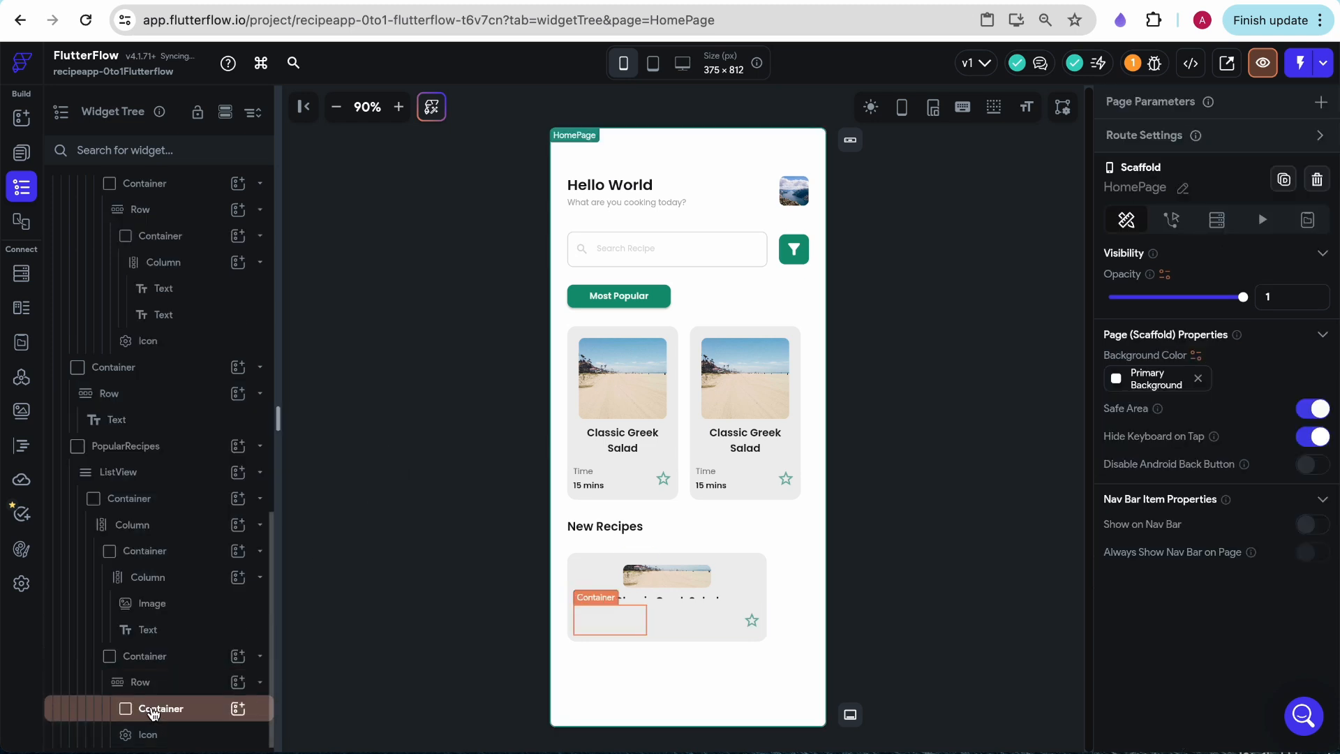
# - Add a Row inside the emptied Container beside the New Recipes card's star icon
pyautogui.click(162, 708)
pyautogui.click(21, 118)
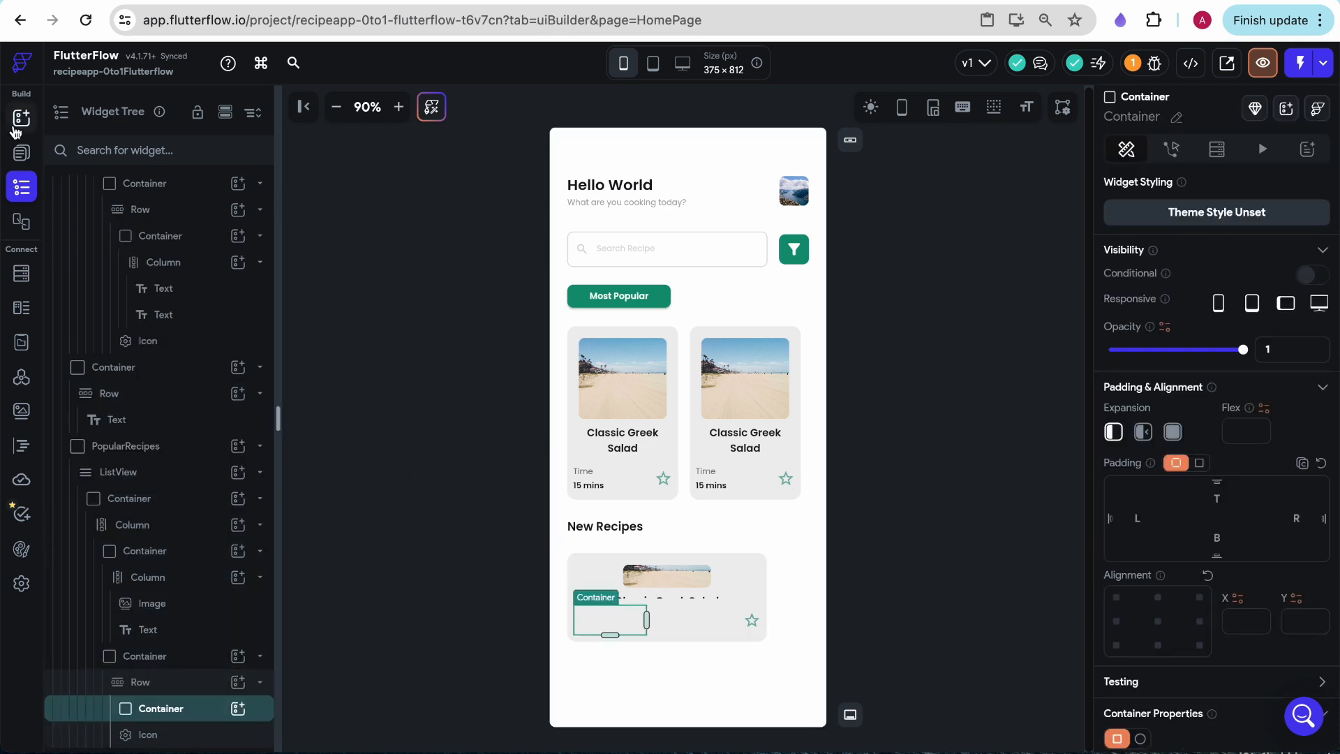
pyautogui.moveTo(174, 429); pyautogui.dragTo(605, 623)
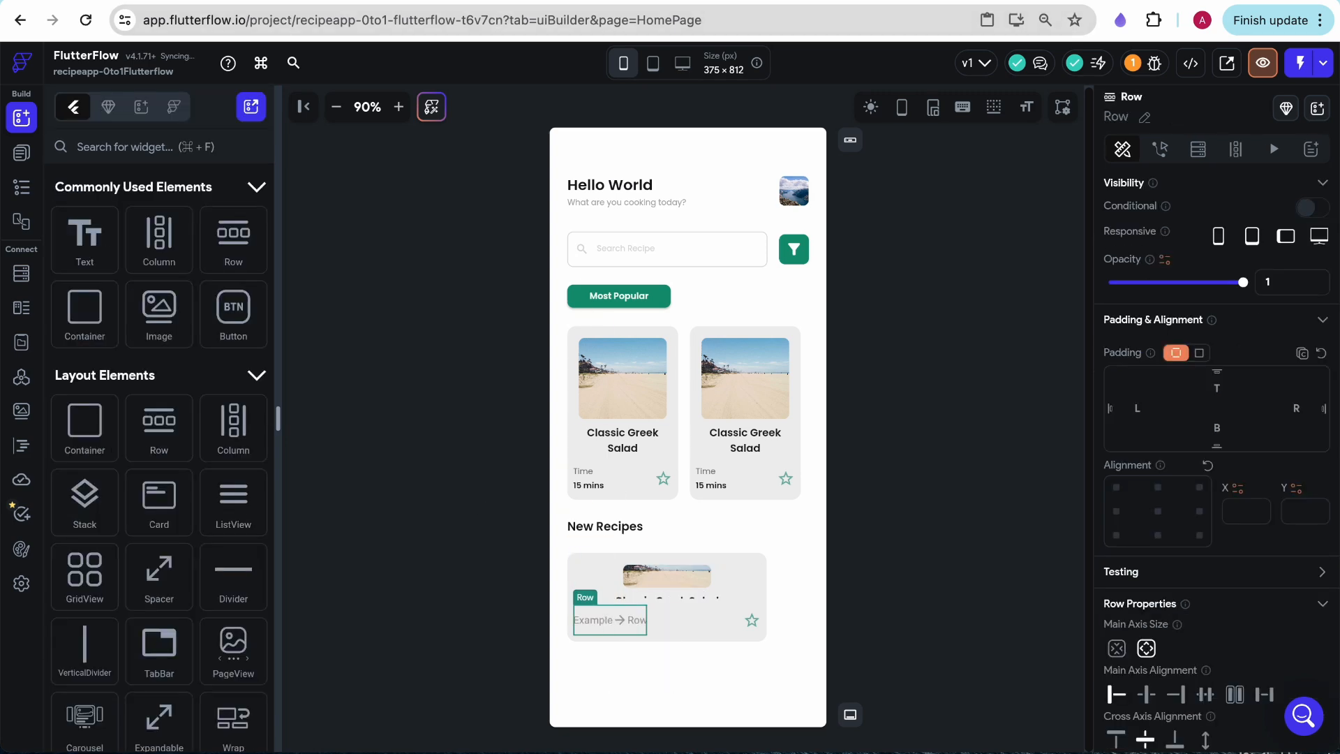
# - Place a narrow Image and a Text widget in the new Row at the bottom of the New Recipes card
pyautogui.hotkey('ctrl', 'Tab')
pyautogui.click(239, 1)
pyautogui.moveTo(160, 311); pyautogui.dragTo(598, 619)
pyautogui.moveTo(795, 621); pyautogui.dragTo(588, 620)
pyautogui.moveTo(84, 238); pyautogui.dragTo(605, 627)
# - Try to wrap the New Recipes card's star icon in a Container
pyautogui.click(753, 627)
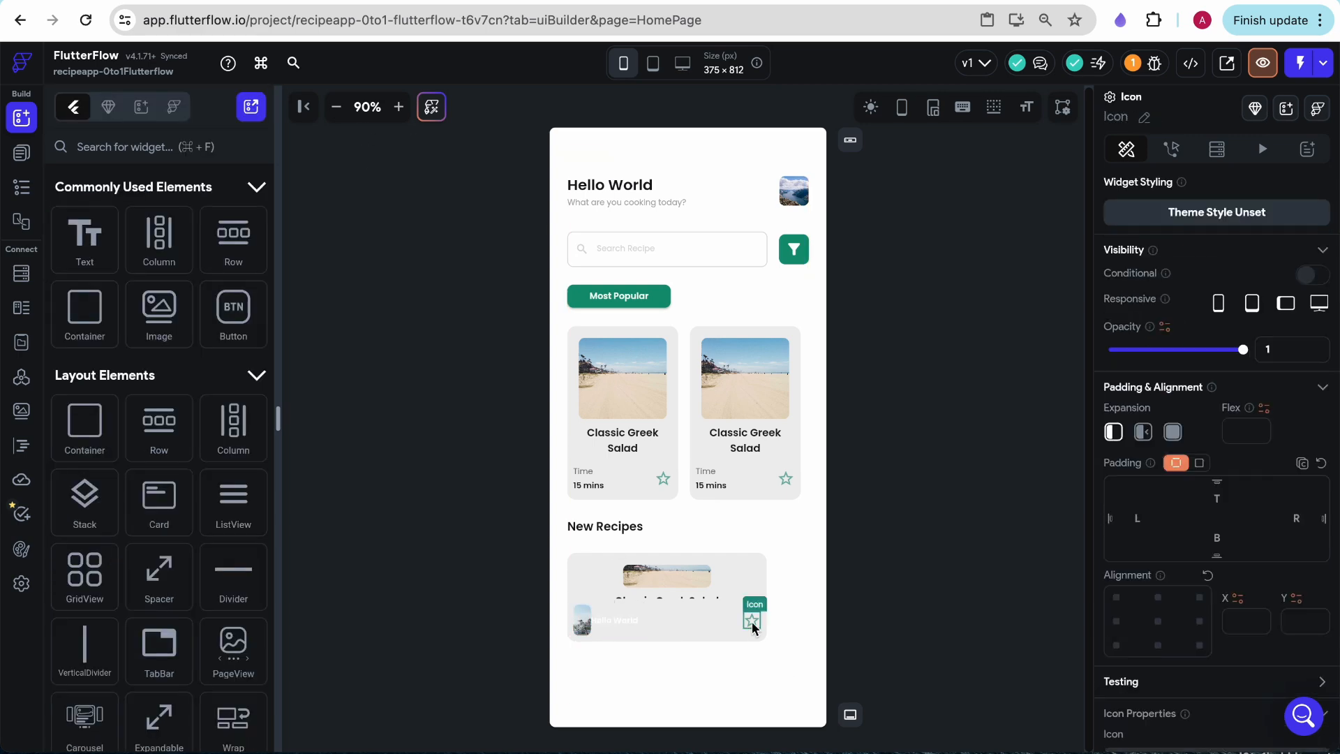
pyautogui.rightClick(752, 626)
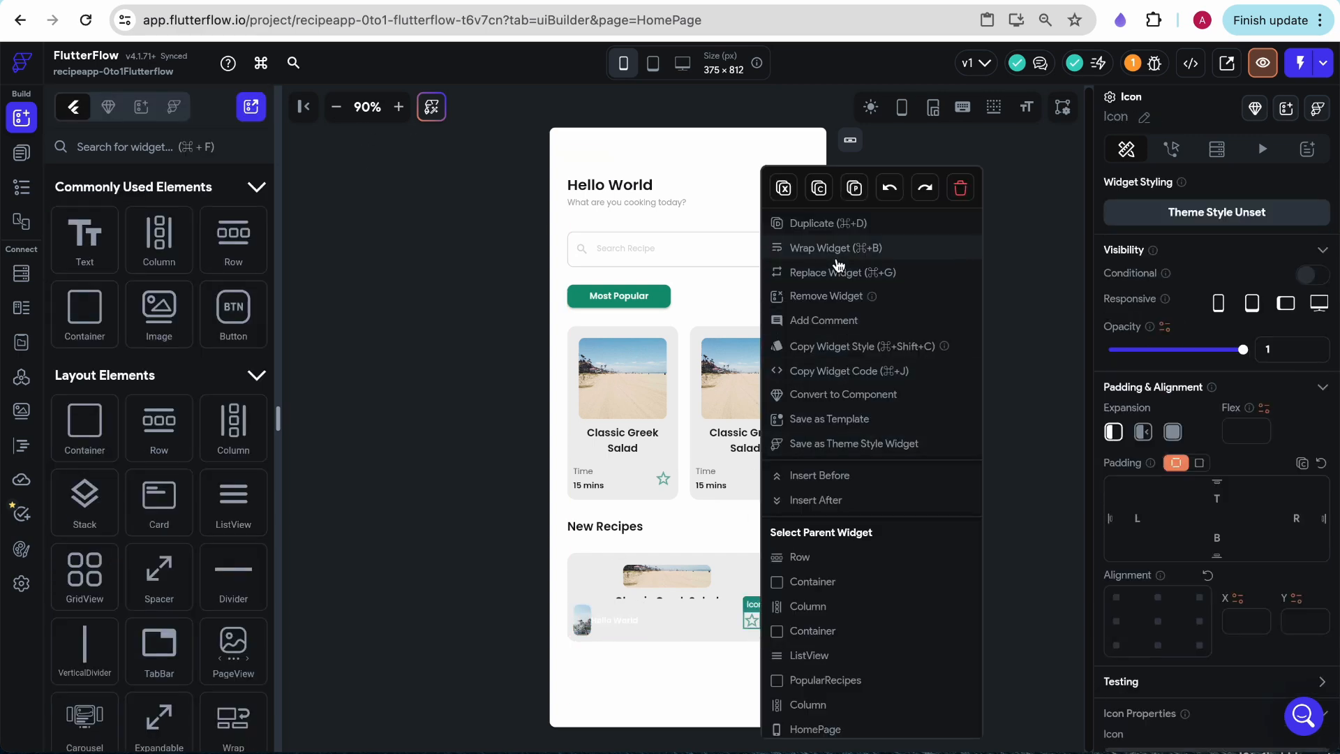
pyautogui.click(838, 257)
pyautogui.click(530, 277)
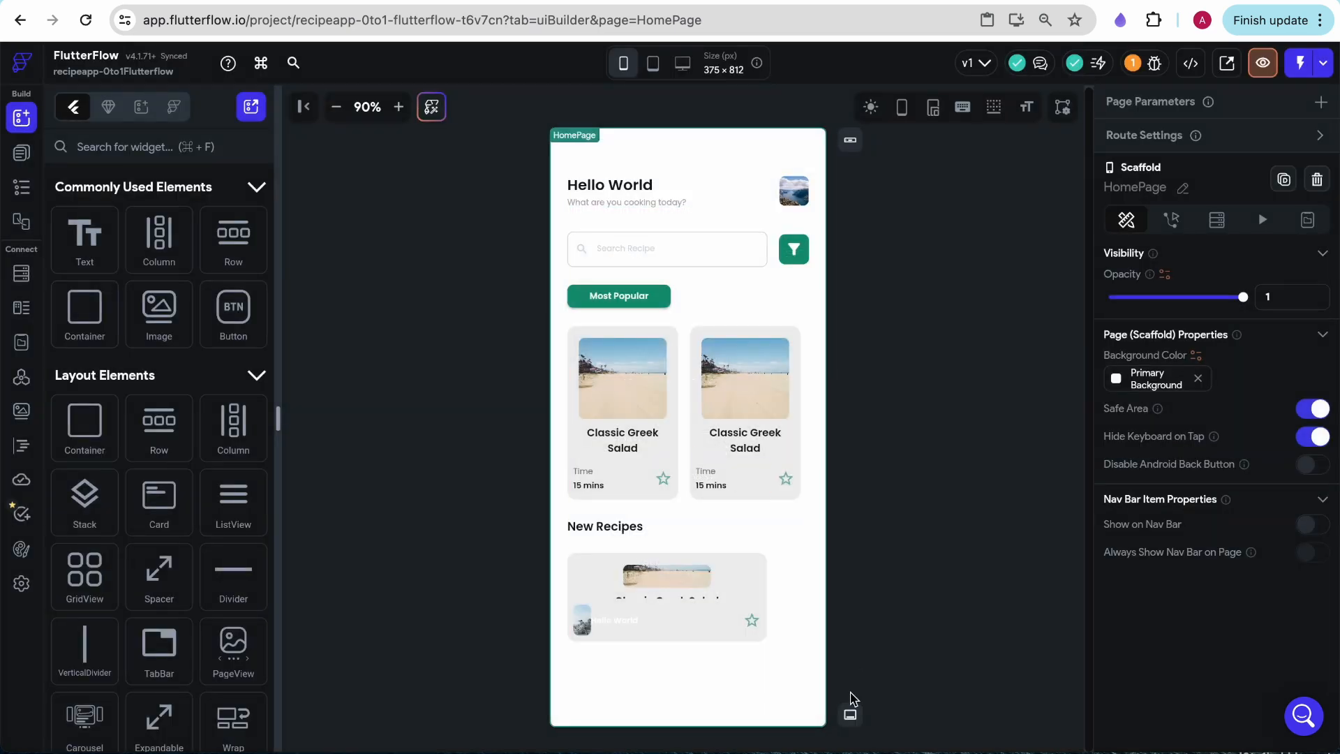
# - Undo the addition of the Text widget beside the small image in the New Recipes card
pyautogui.click(750, 621)
pyautogui.click(20, 153)
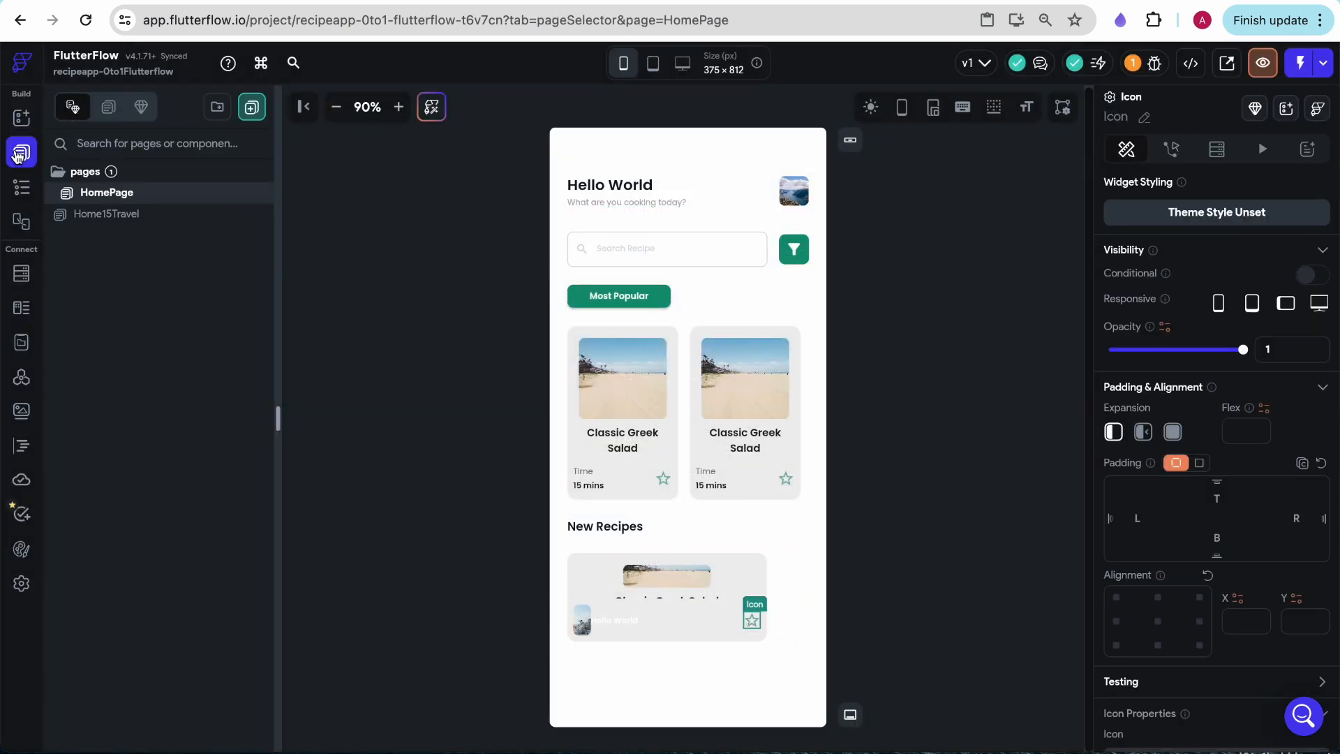
pyautogui.click(21, 187)
pyautogui.scroll(-8, 137, 543)
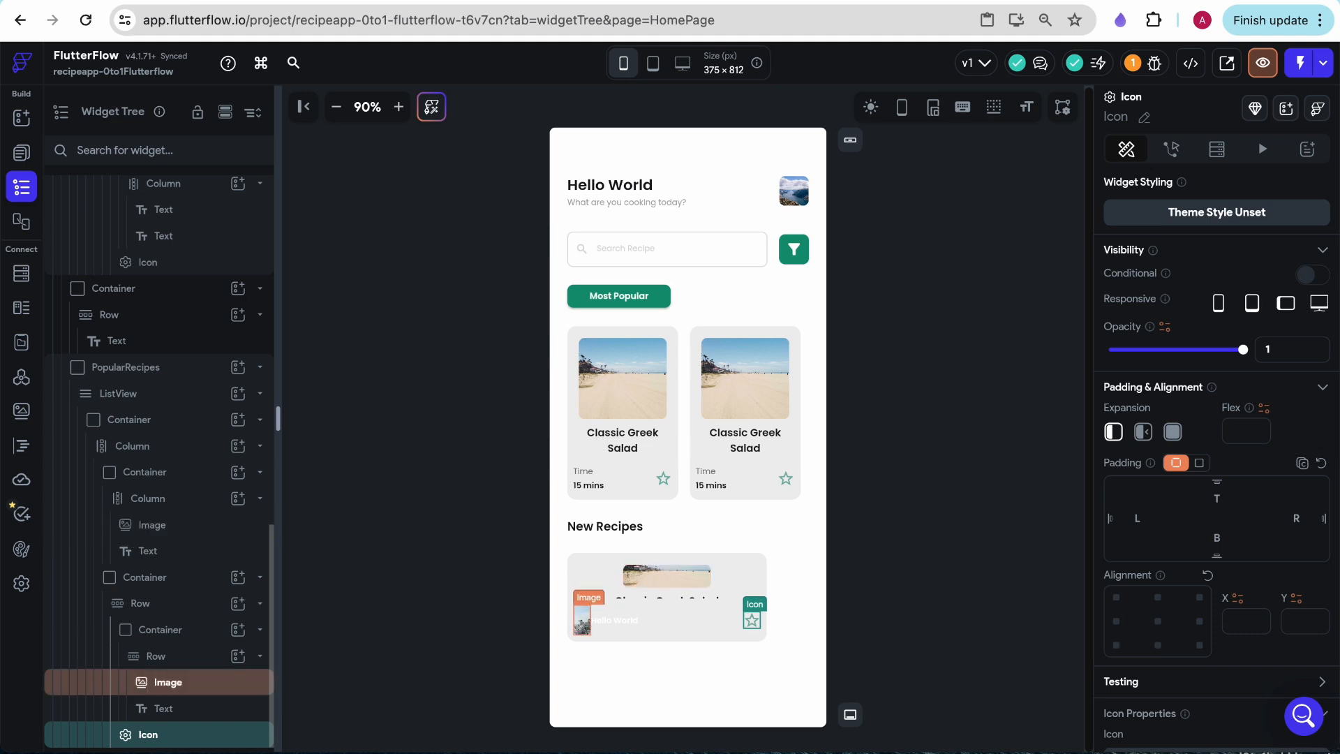
pyautogui.press('super+z')
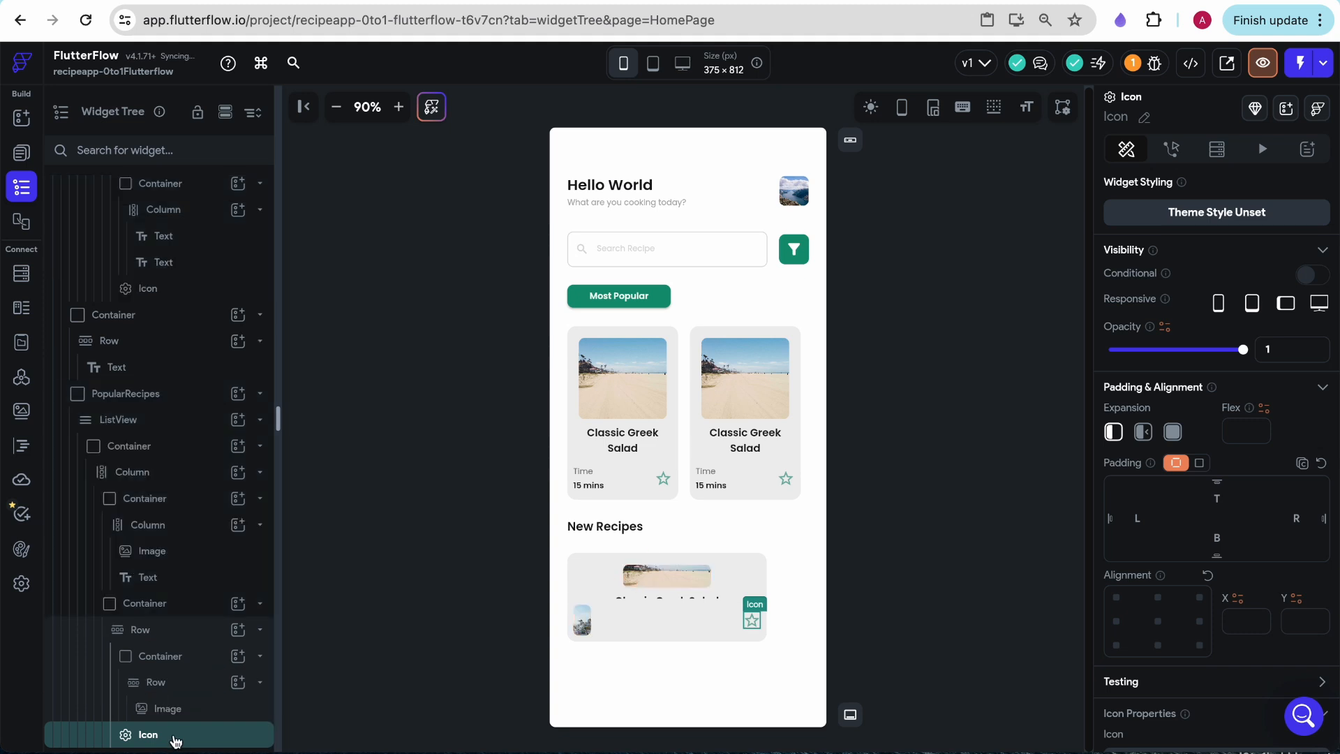
# - Wrap the star icon of the New Recipes card in a Container
pyautogui.rightClick(175, 741)
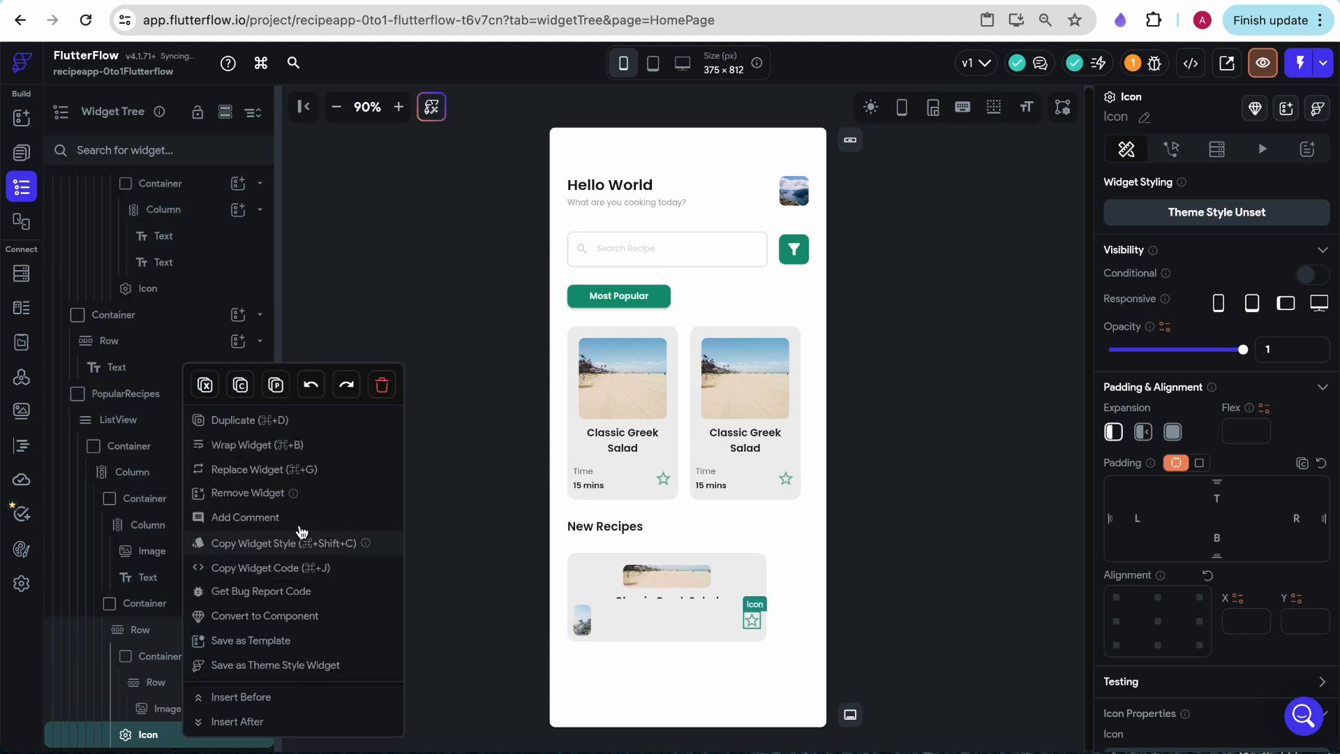
pyautogui.click(267, 447)
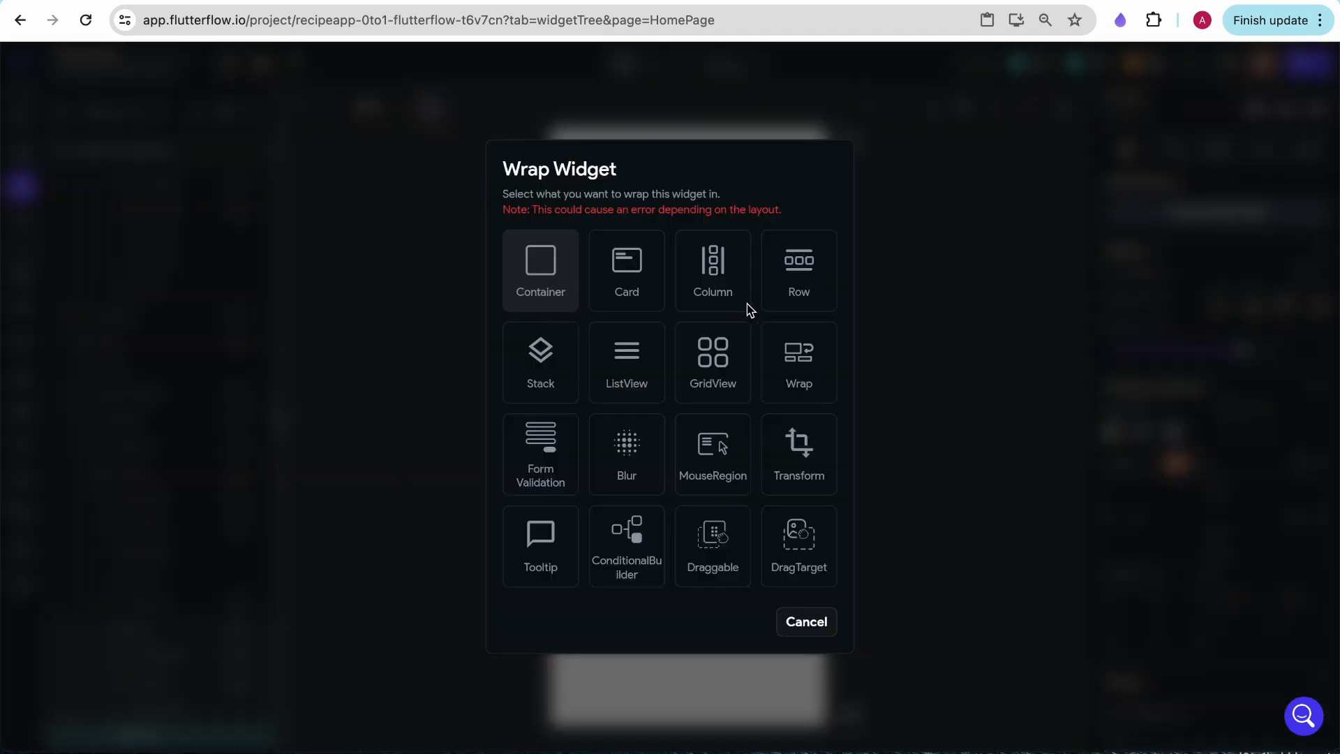
pyautogui.click(559, 288)
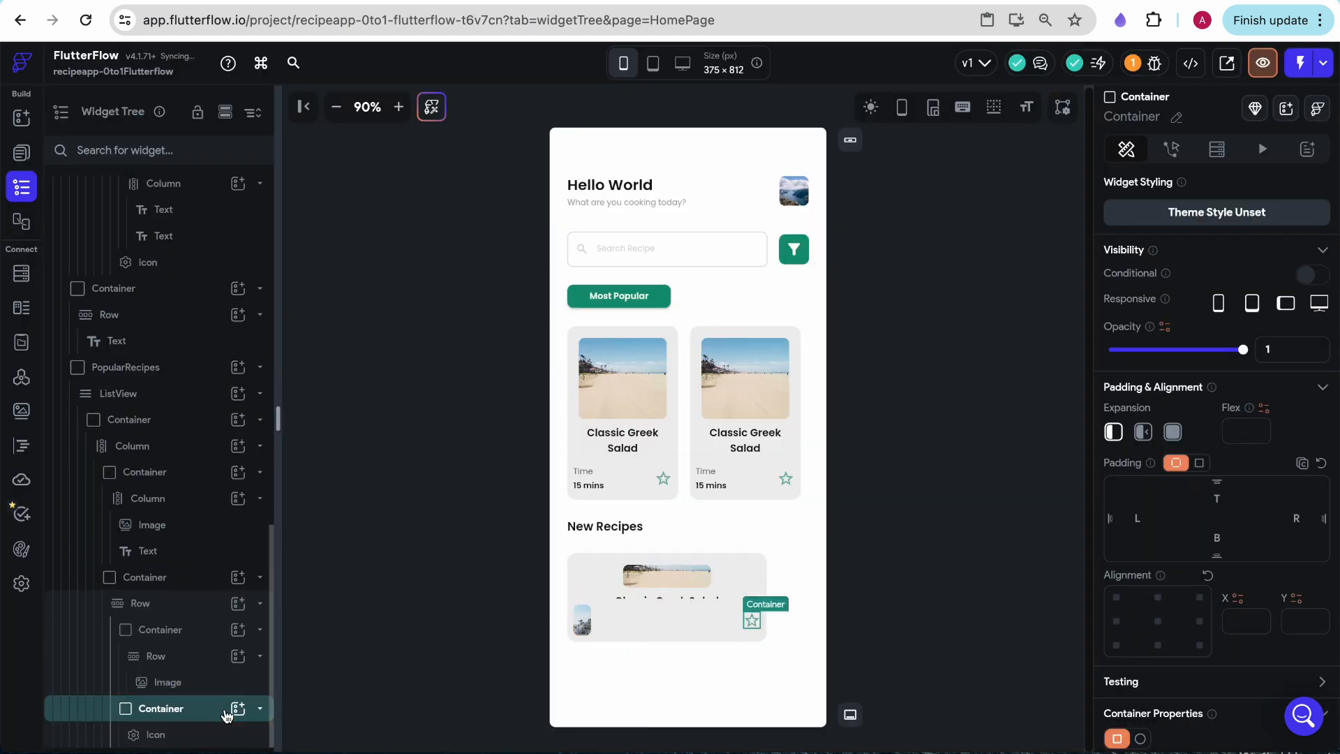
pyautogui.click(238, 708)
pyautogui.click(401, 667)
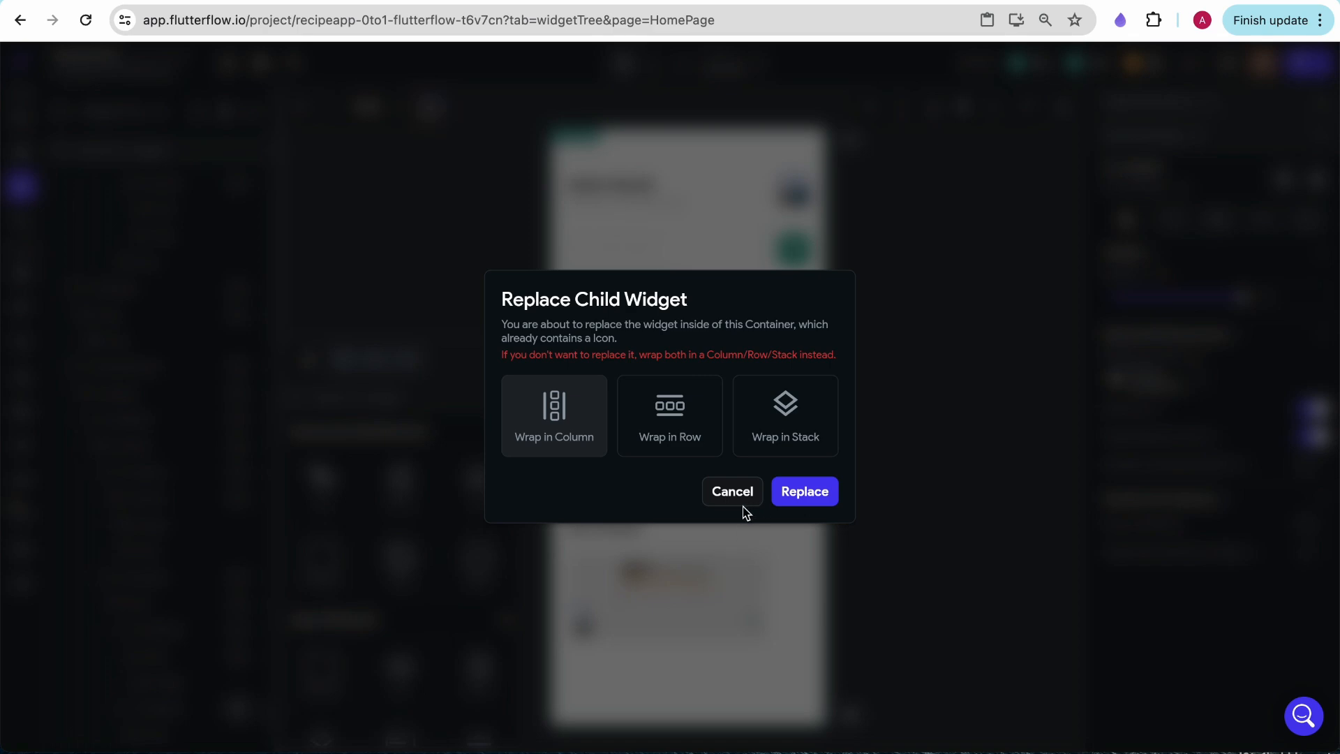
pyautogui.click(733, 492)
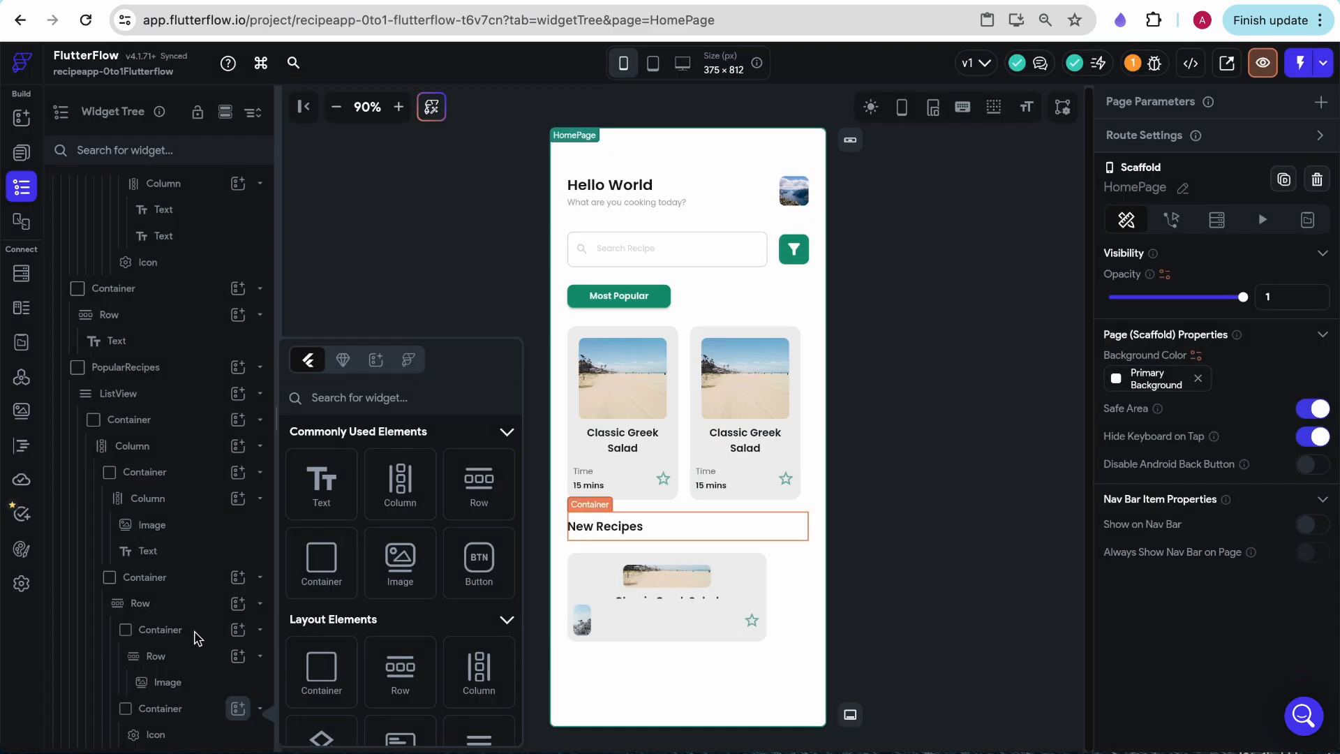
# - Wrap the New Recipes card's star icon in a Row and add a Text widget beside the icon
pyautogui.click(169, 734)
pyautogui.rightClick(167, 741)
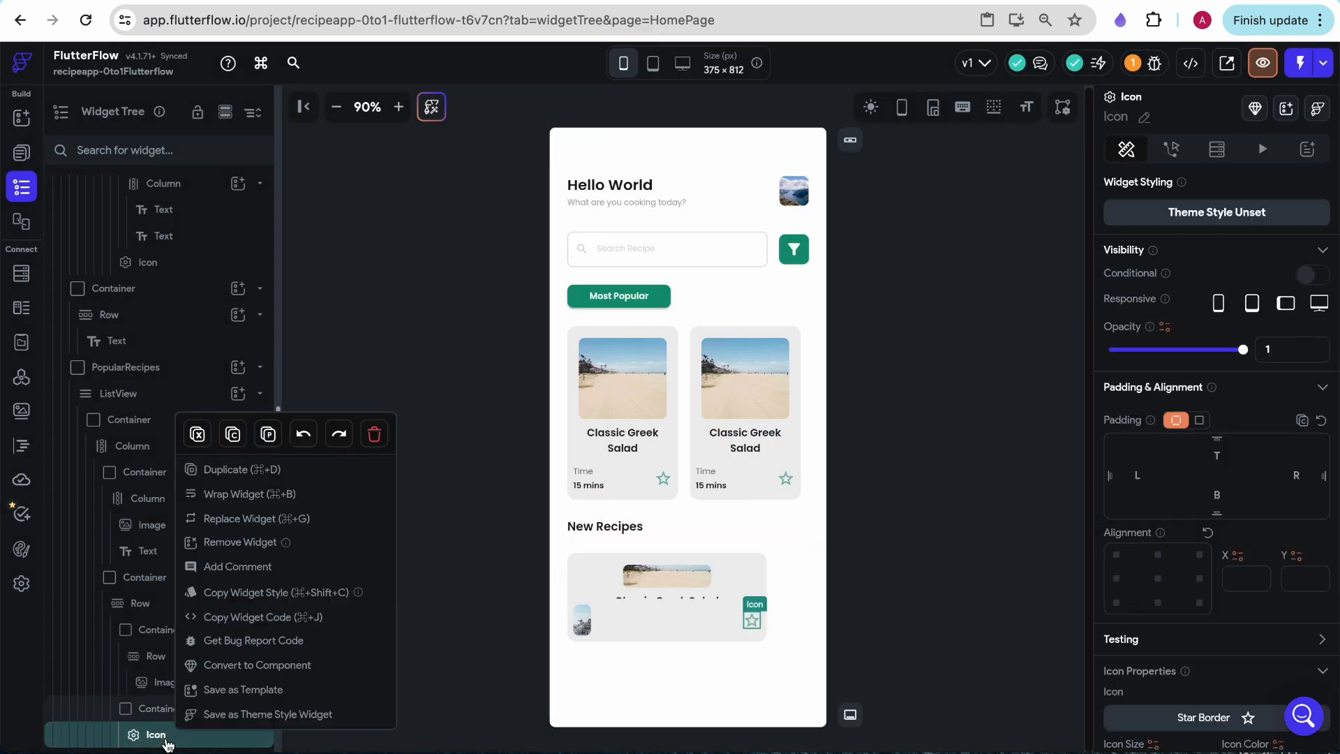
pyautogui.click(264, 495)
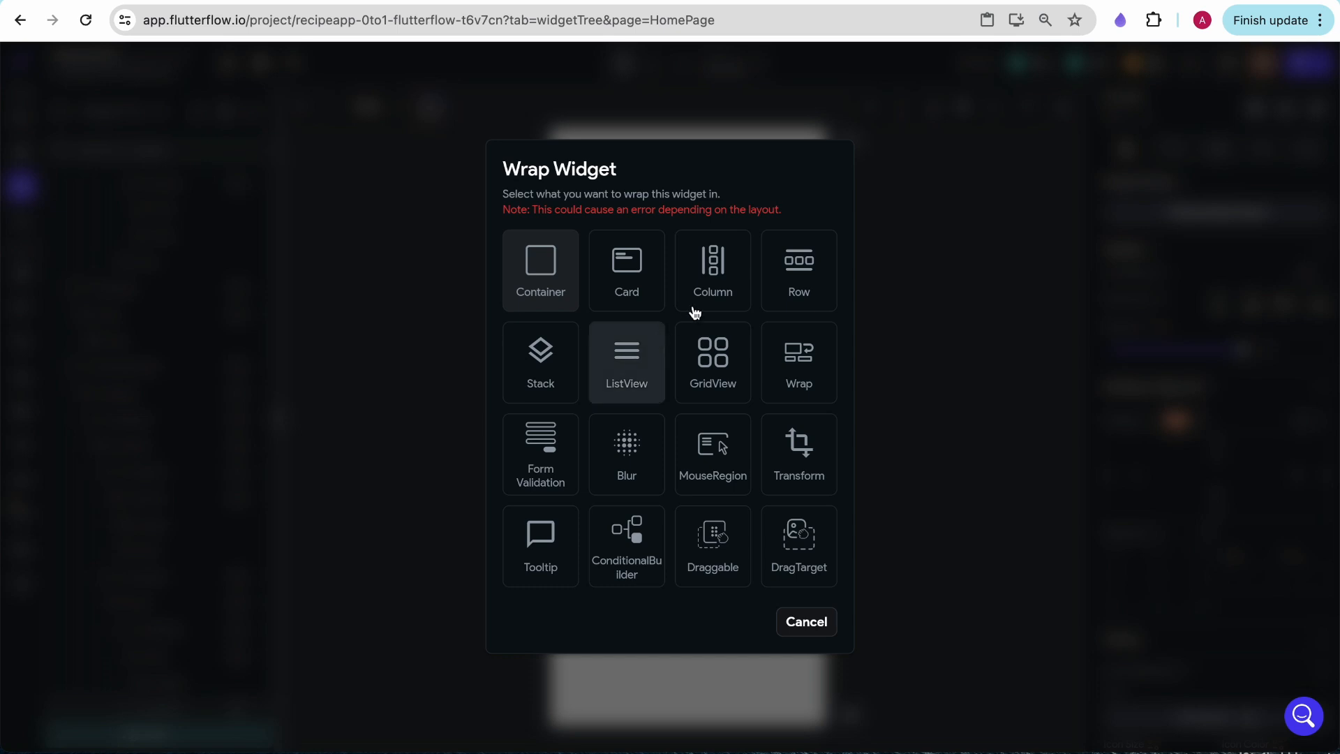
pyautogui.click(772, 293)
pyautogui.scroll(-1, 165, 744)
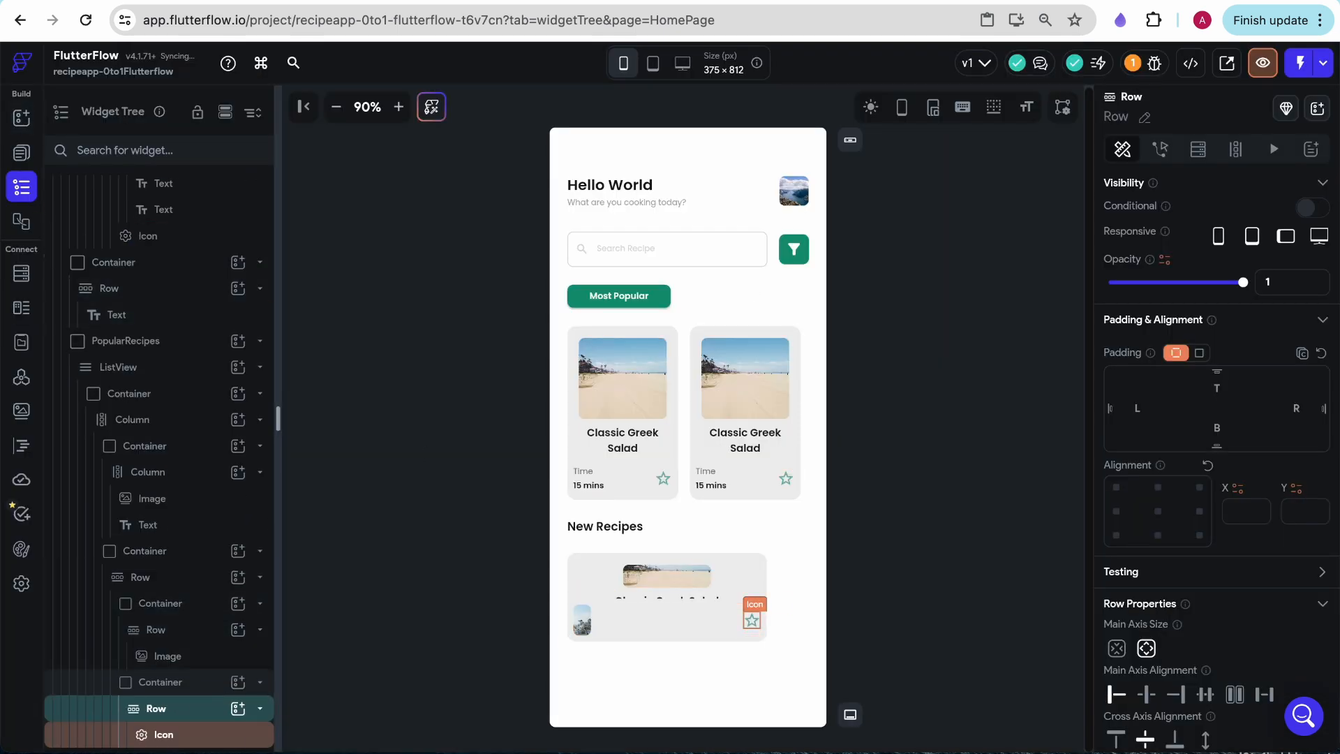
pyautogui.click(238, 709)
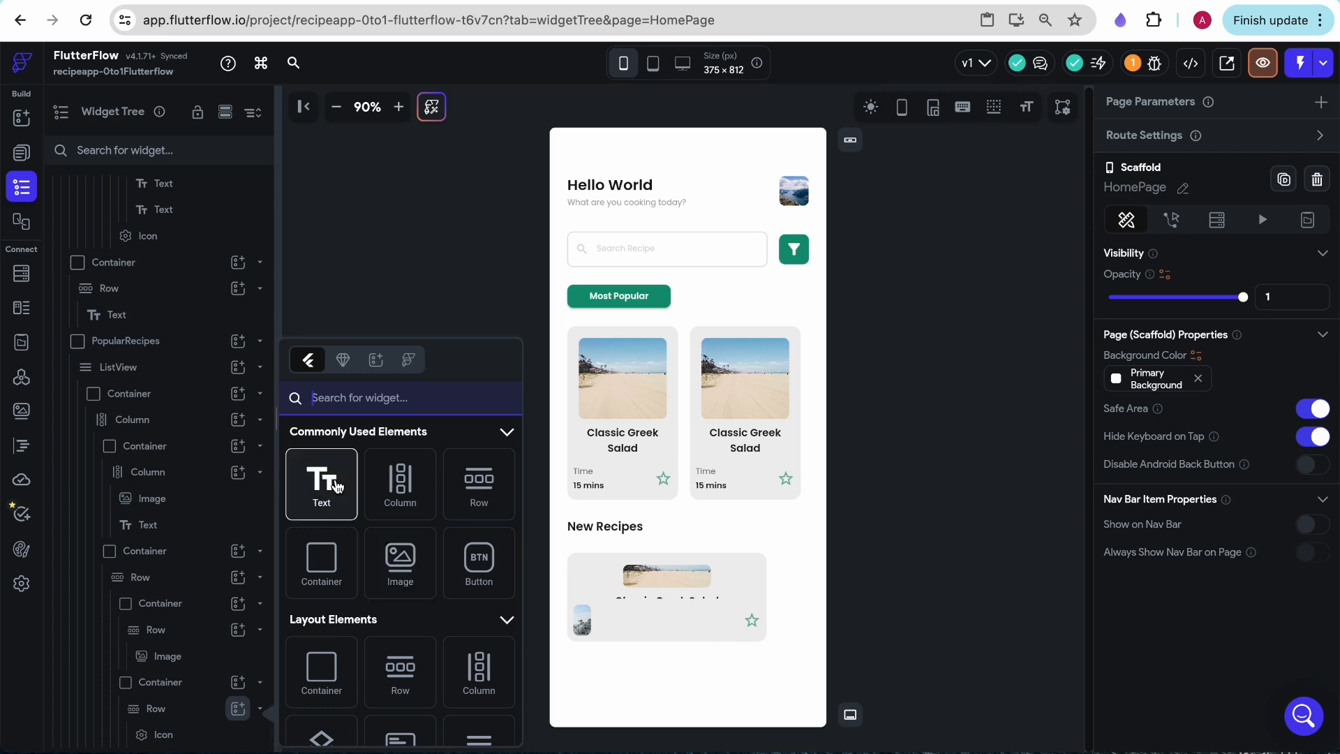
pyautogui.click(330, 484)
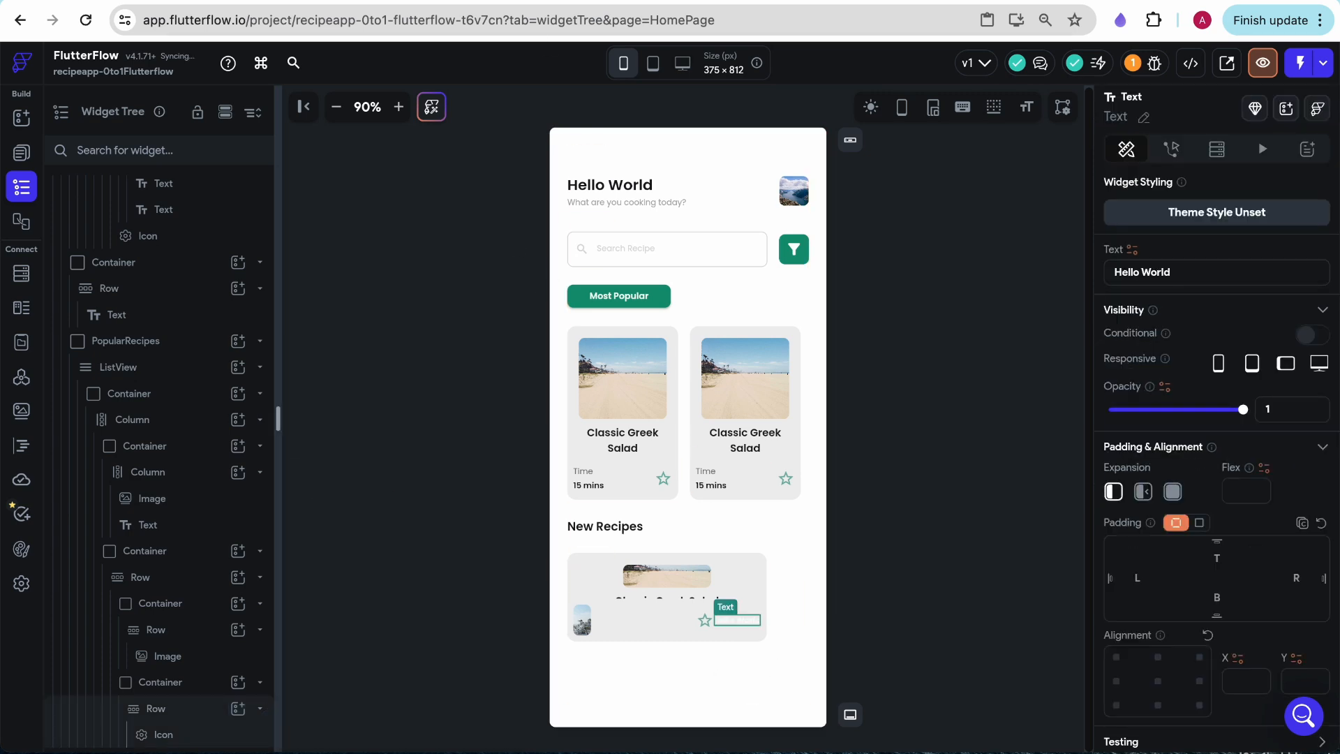
# - Check the card's creator row in the Figma mockup and add a Text widget beside the small image in FlutterFlow
pyautogui.click(389, 2)
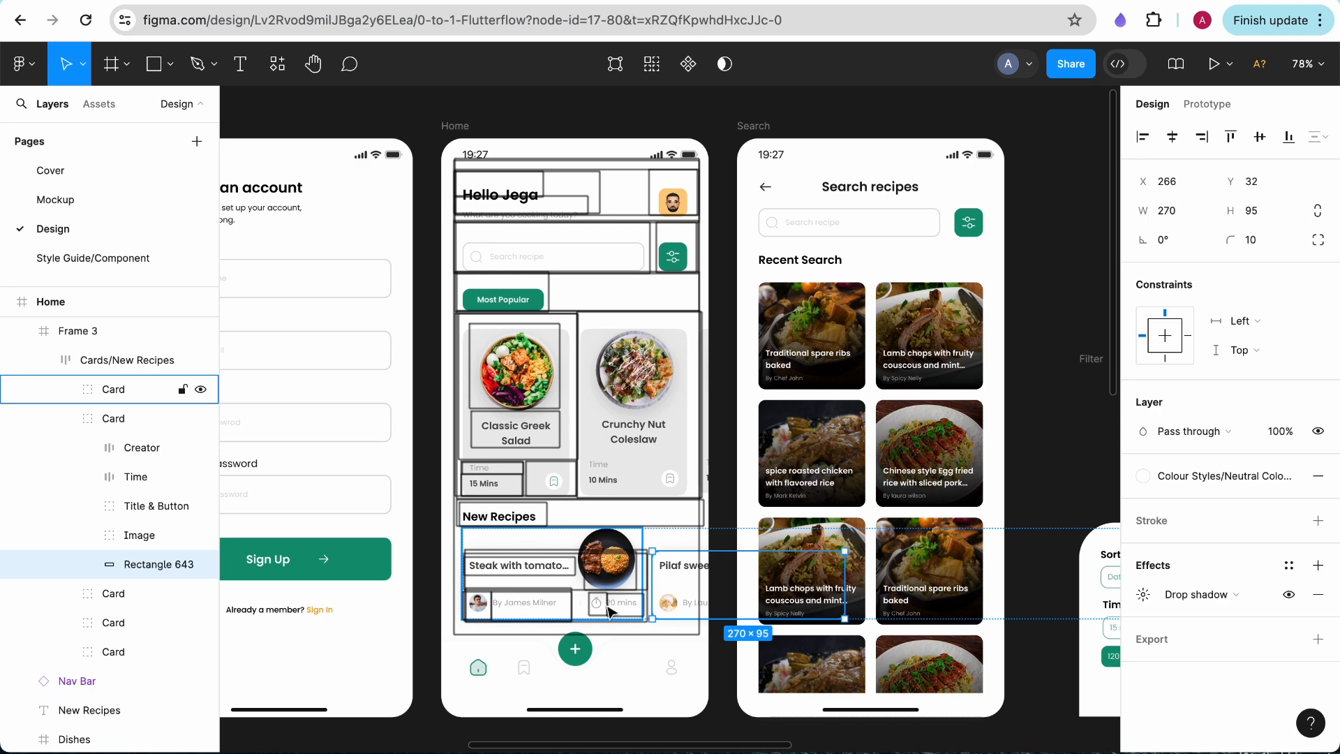
pyautogui.click(245, 1)
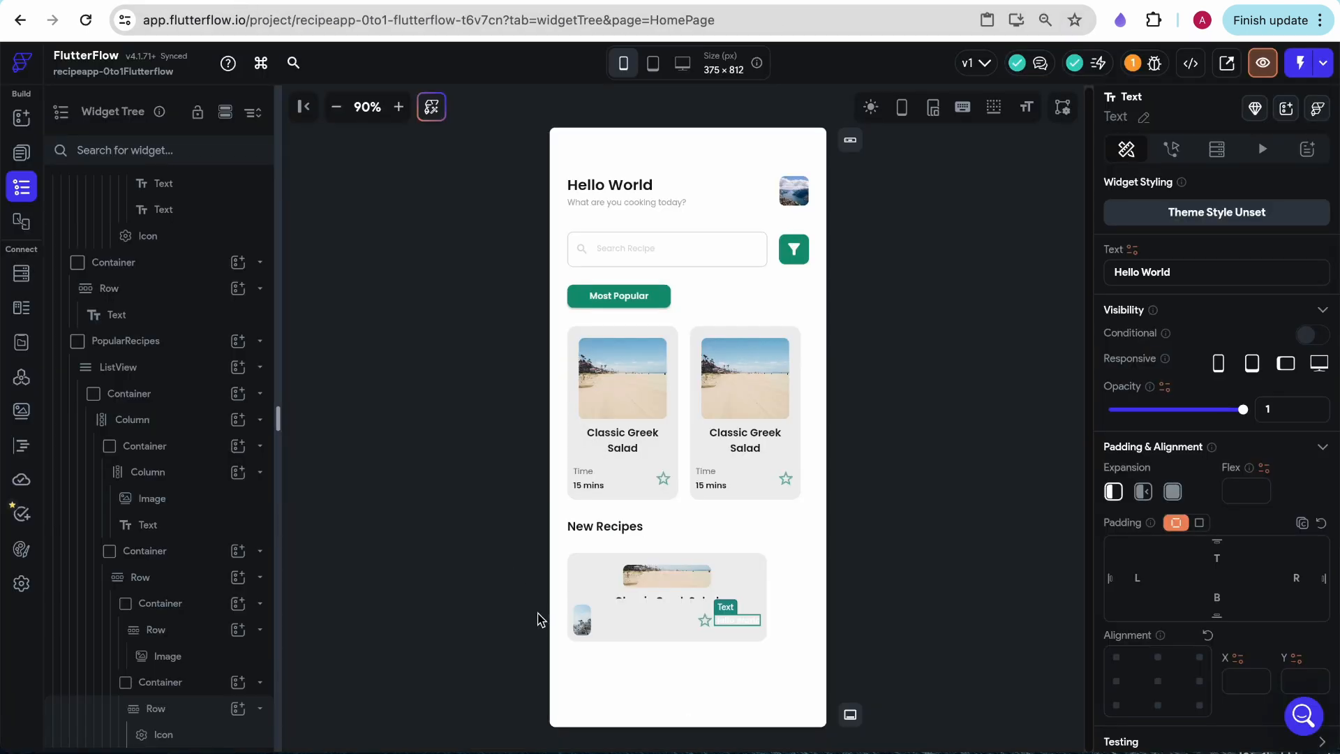
pyautogui.click(610, 622)
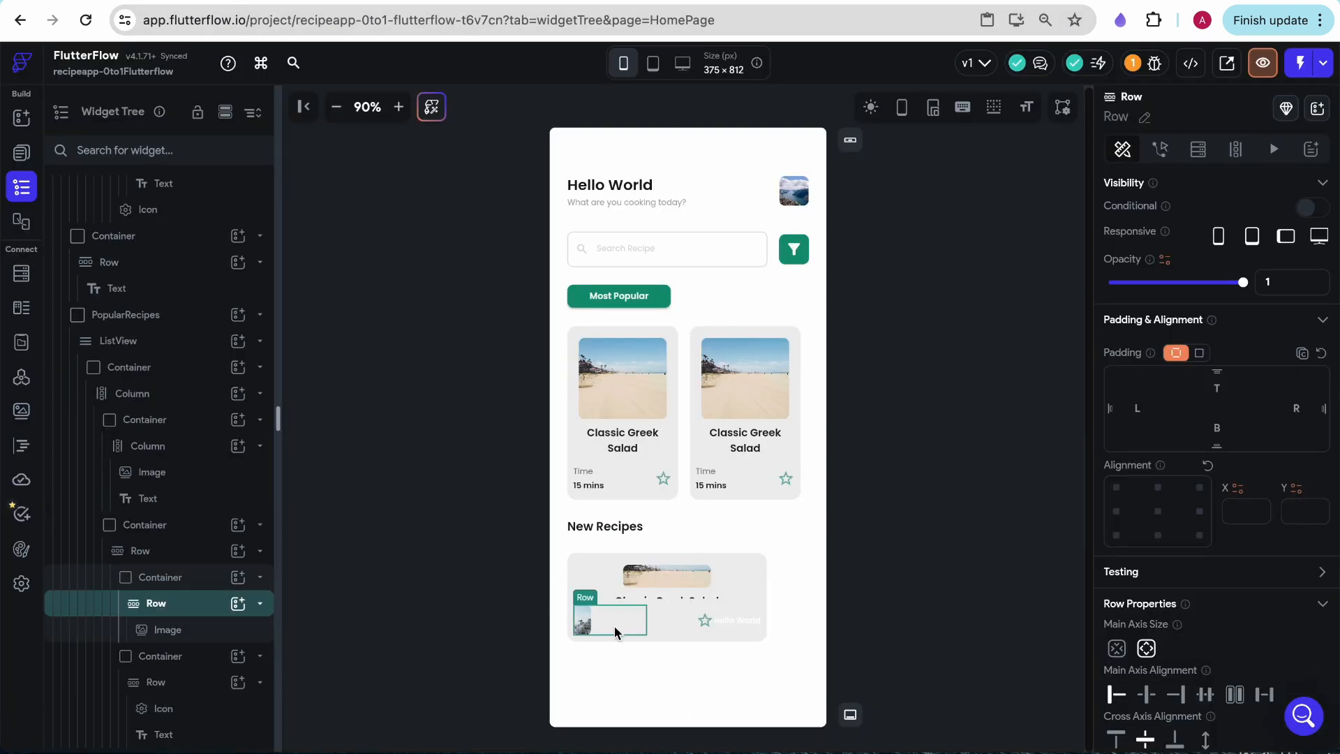
pyautogui.click(237, 621)
pyautogui.click(238, 603)
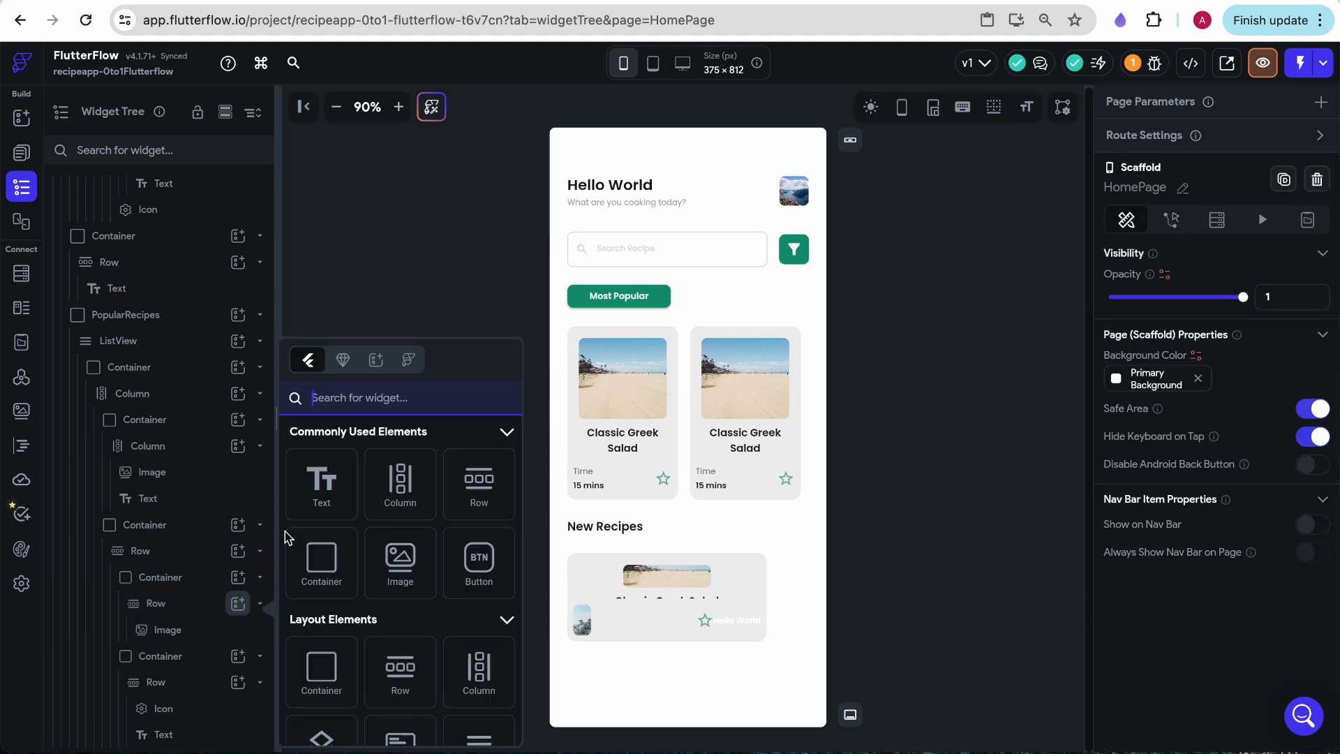
pyautogui.click(321, 482)
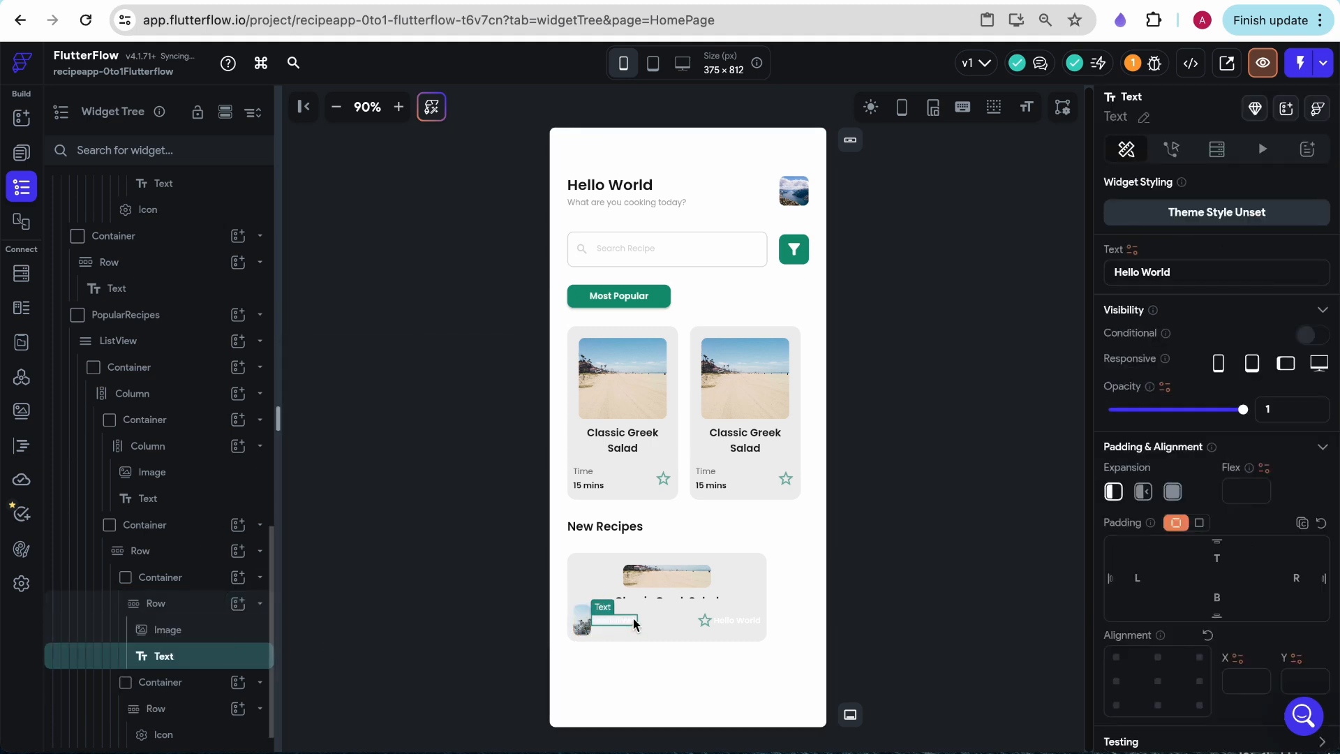
# - Inspect the creator avatar's size in Figma, then give FlutterFlow's small card image a 25 by 25 px size and border radius 24
pyautogui.click(288, 2)
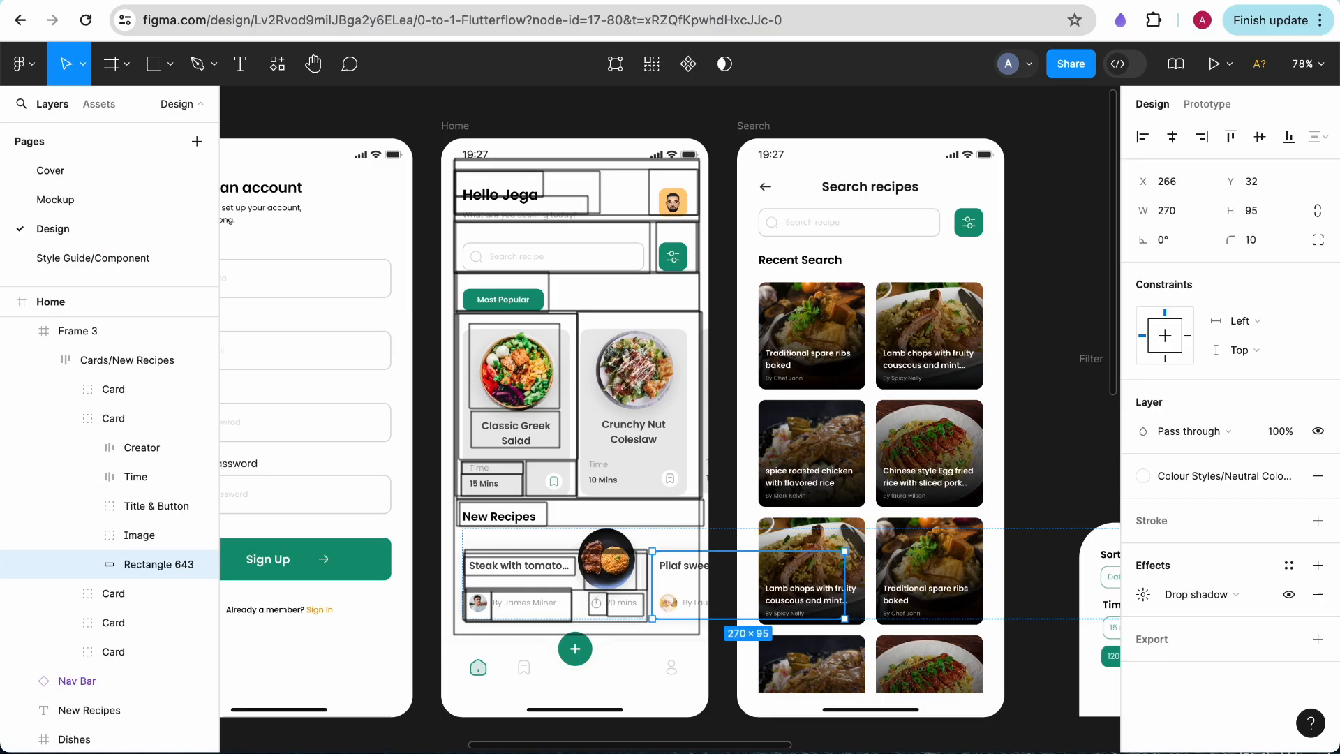
pyautogui.doubleClick(474, 604)
pyautogui.doubleClick(474, 605)
pyautogui.click(584, 626)
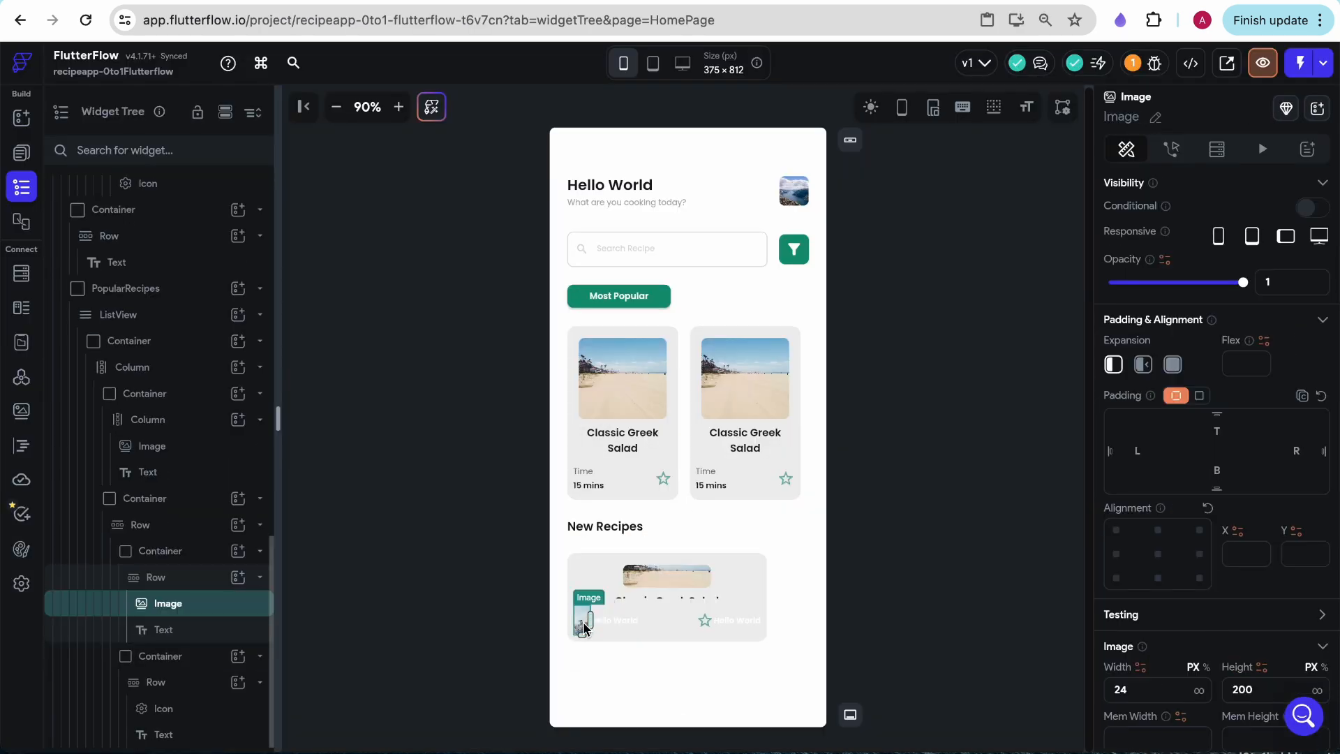
pyautogui.scroll(-4, 1186, 454)
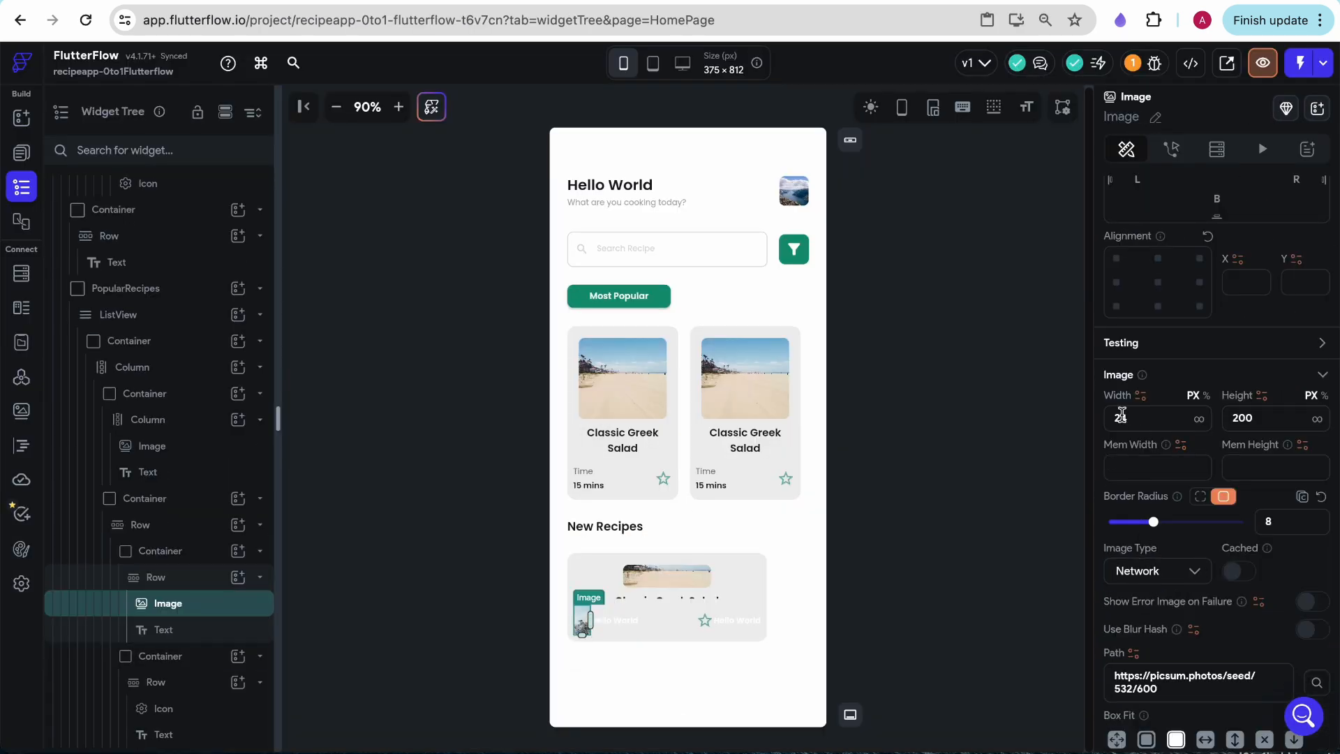
pyautogui.write('25')
pyautogui.click(1246, 419)
pyautogui.write('25')
pyautogui.scroll(-1, 1159, 467)
pyautogui.moveTo(1153, 454); pyautogui.dragTo(1245, 455)
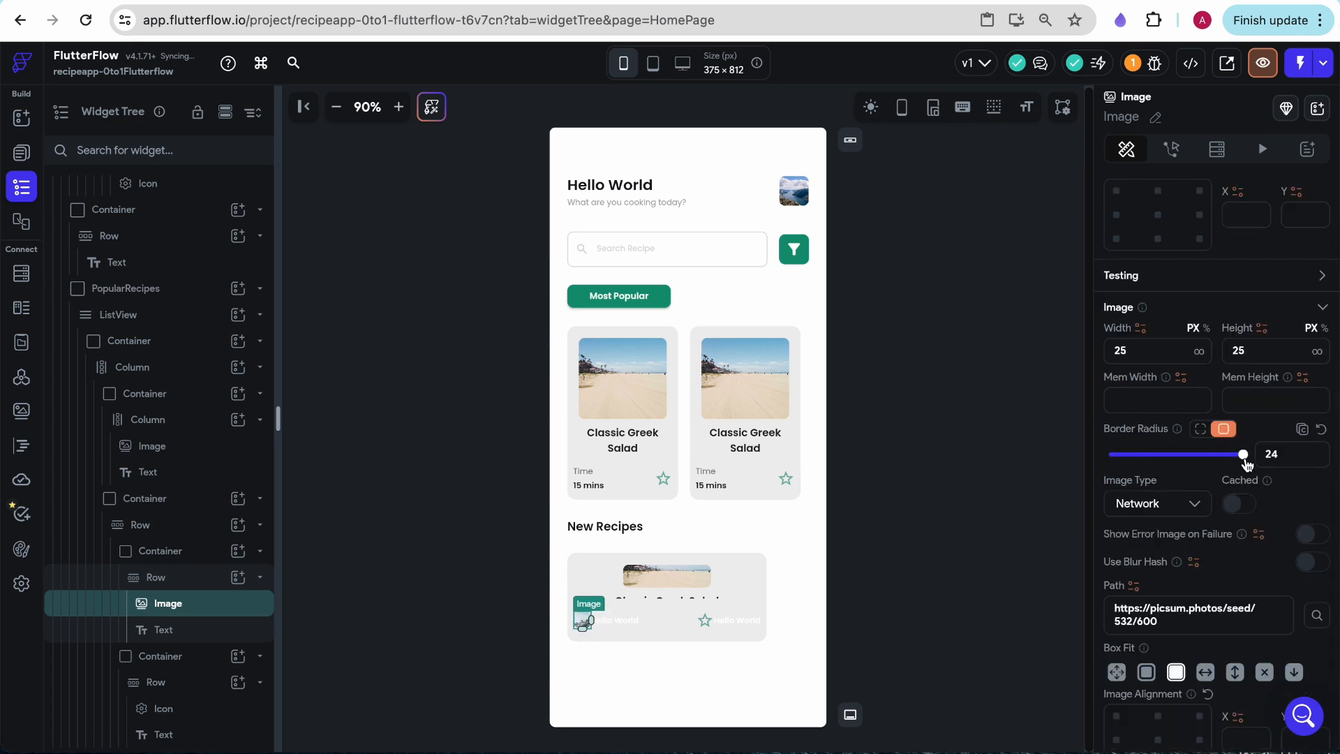
pyautogui.click(938, 556)
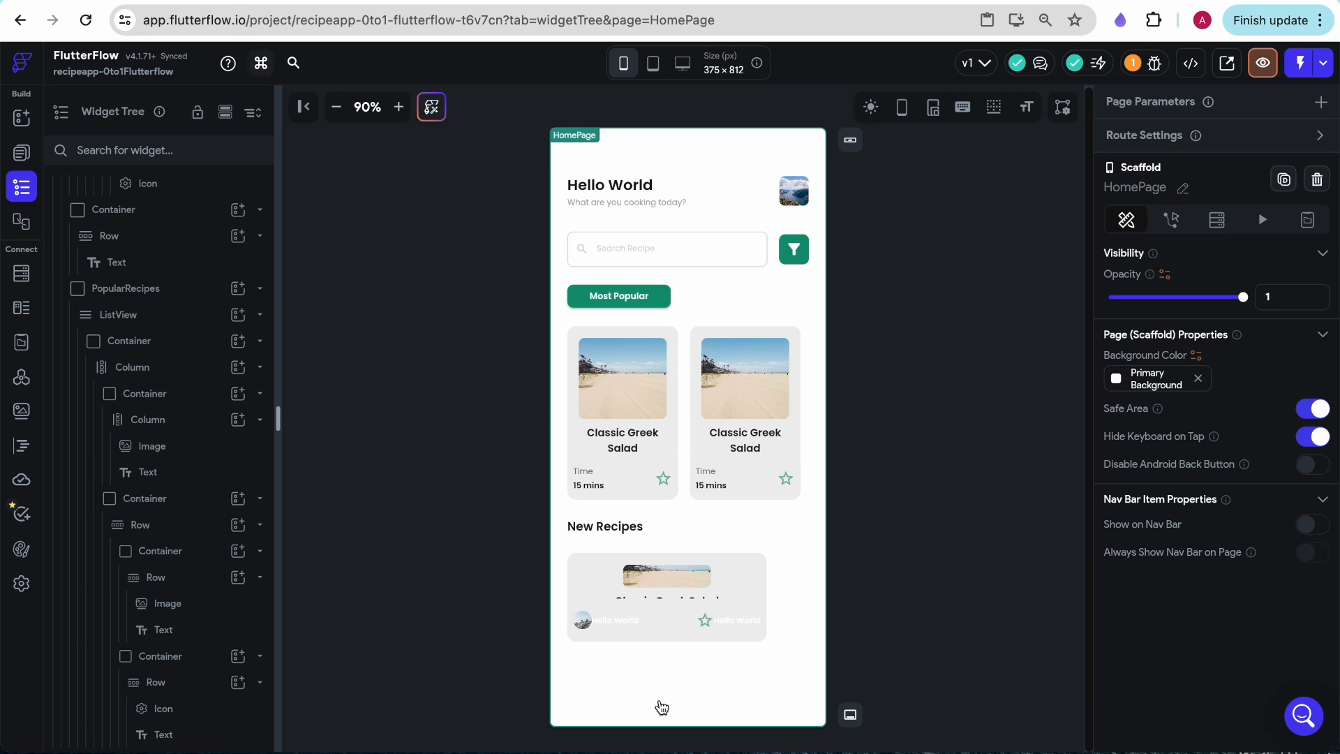
# - Apply the Title Large text style to the text beside the small image and set its content to "By" plus the creator's name
pyautogui.click(614, 621)
pyautogui.scroll(-5, 1260, 529)
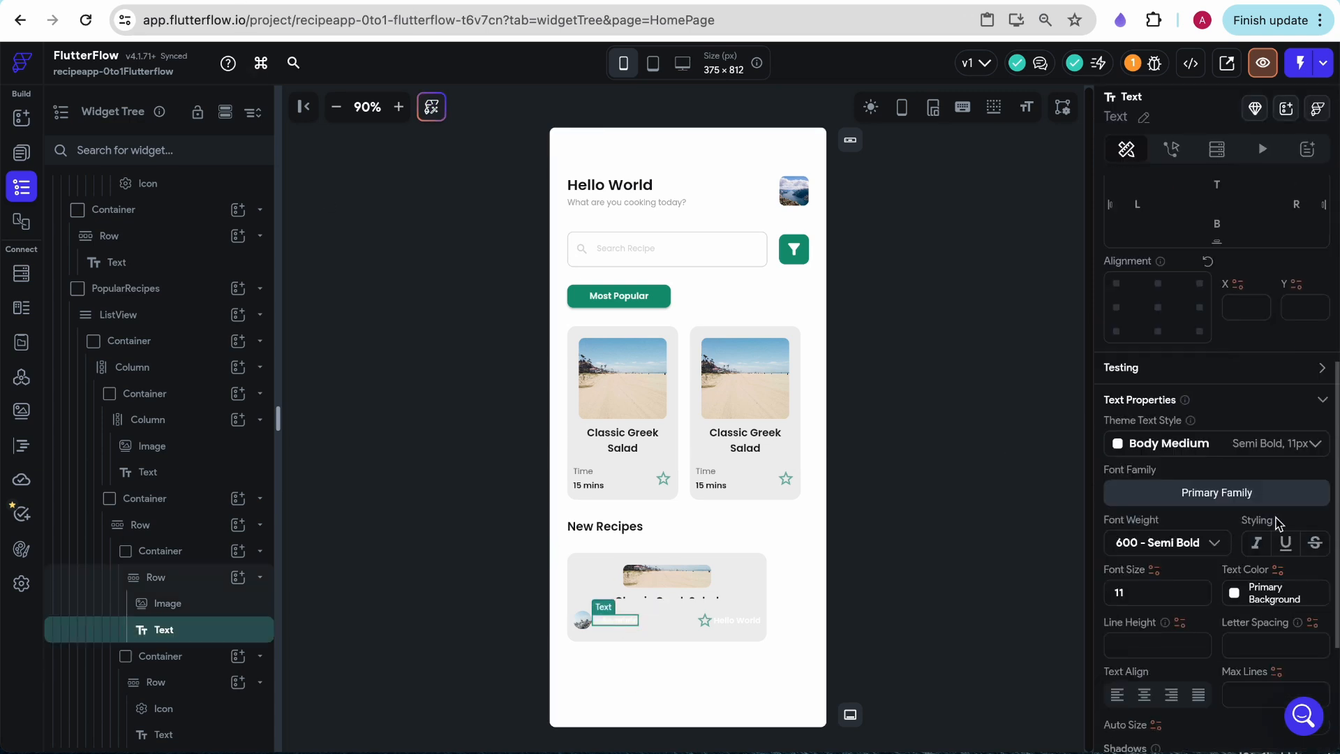
pyautogui.click(1292, 455)
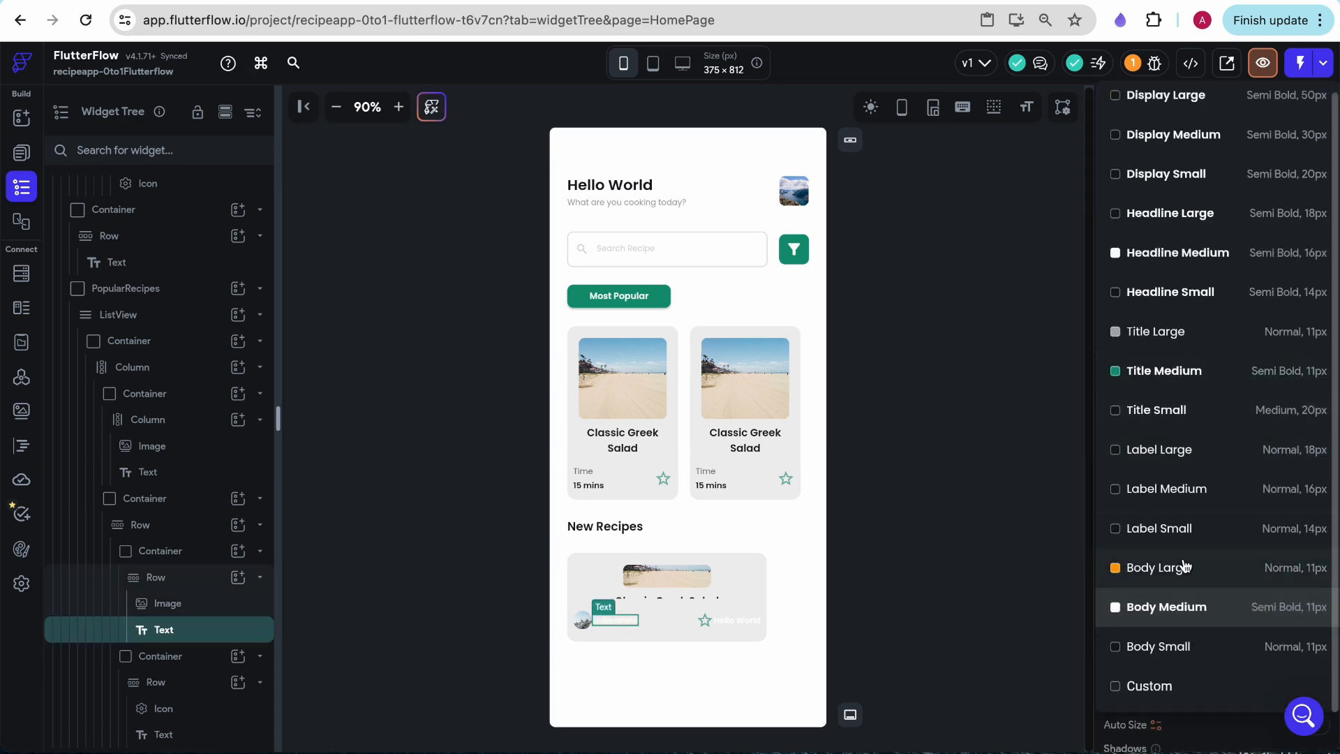
pyautogui.click(1241, 325)
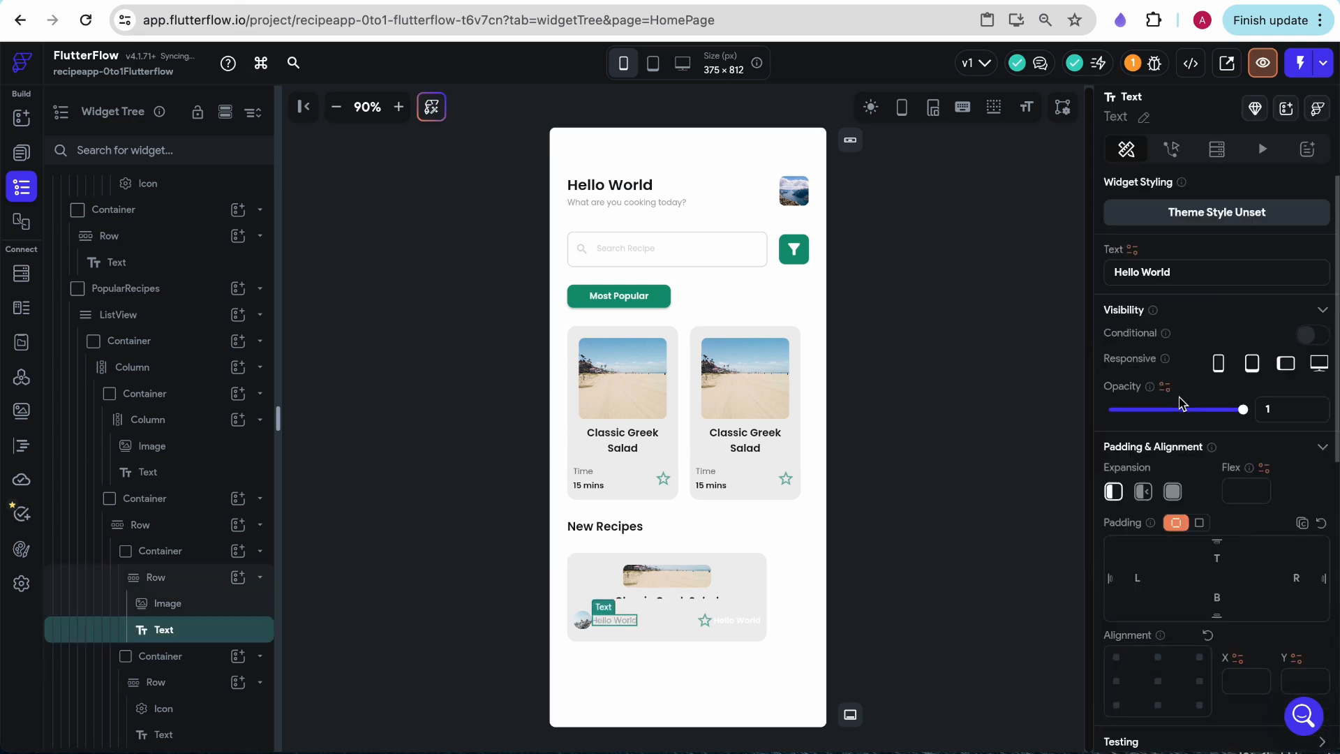
pyautogui.tripleClick(1175, 272)
pyautogui.write('BY')
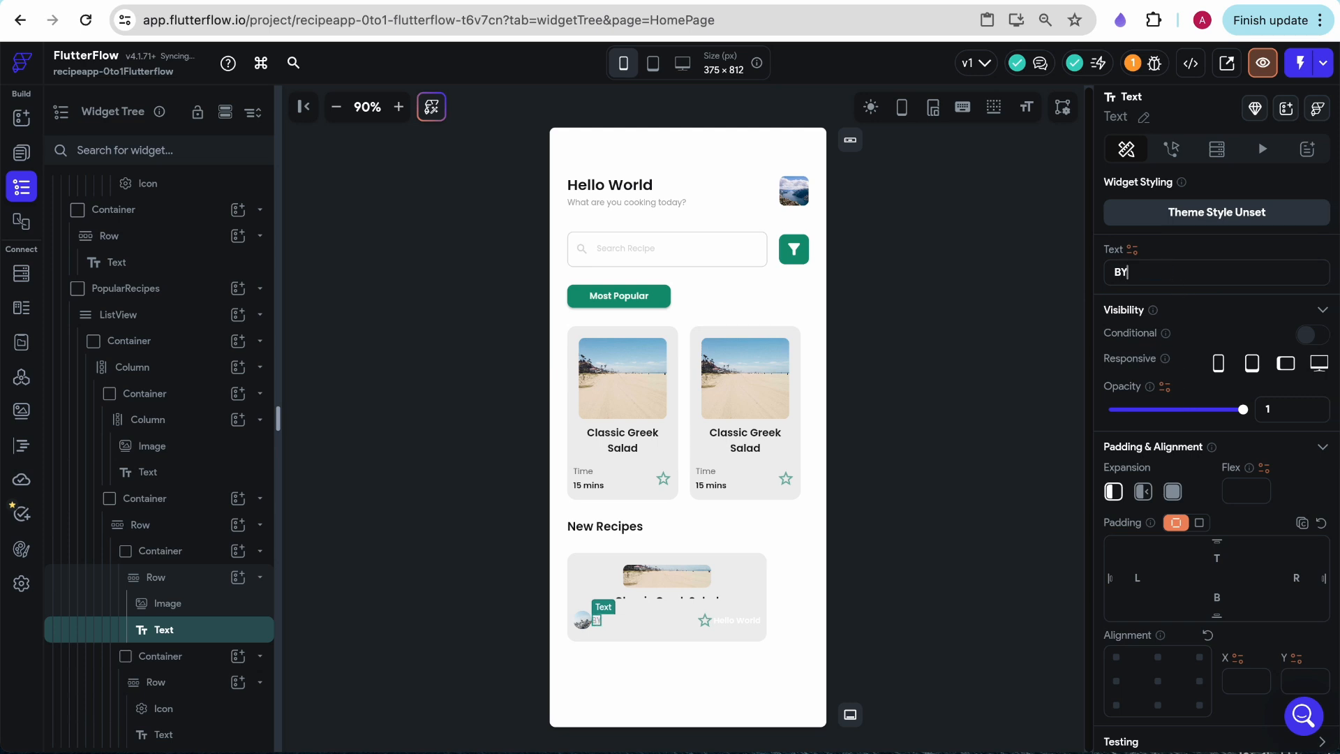
pyautogui.write(' Aanya S')
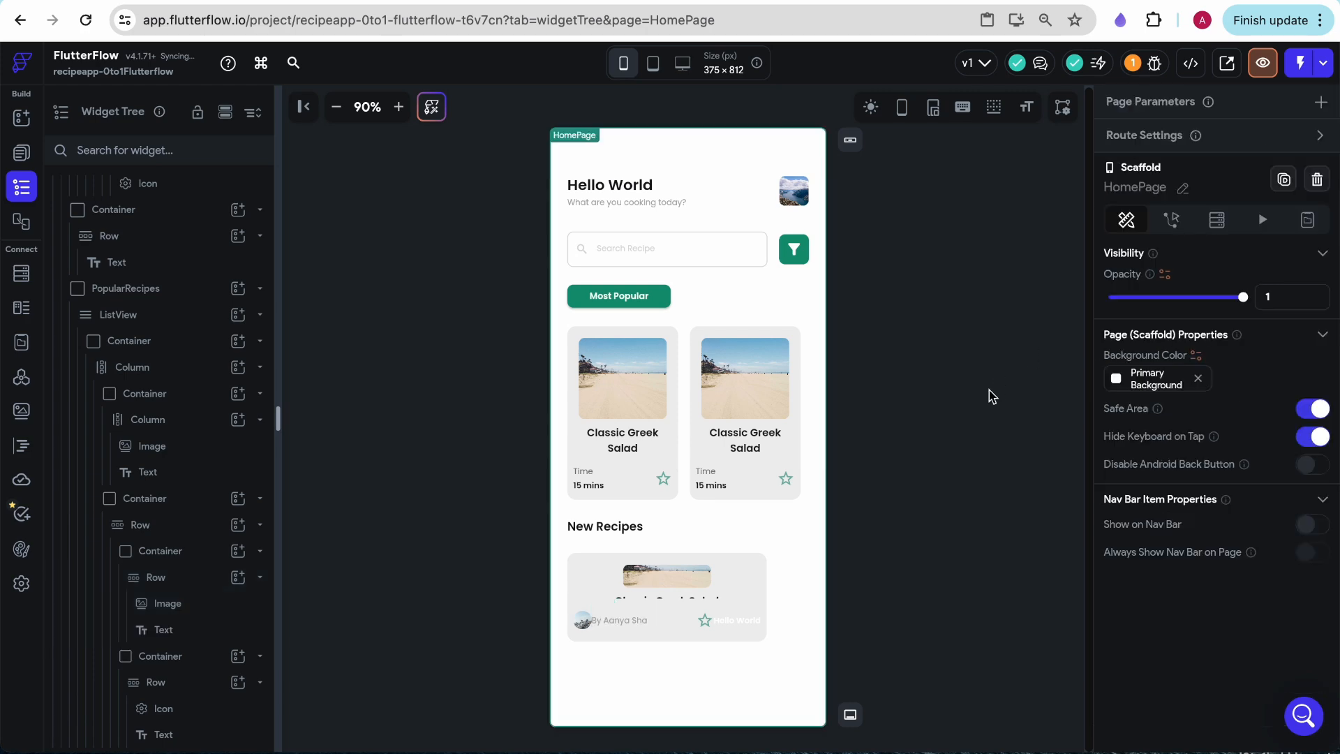
# - Replace the New Recipes card's star icon with Timer Outlined and set its color to Secondary Text
pyautogui.click(705, 621)
pyautogui.scroll(-2, 1220, 580)
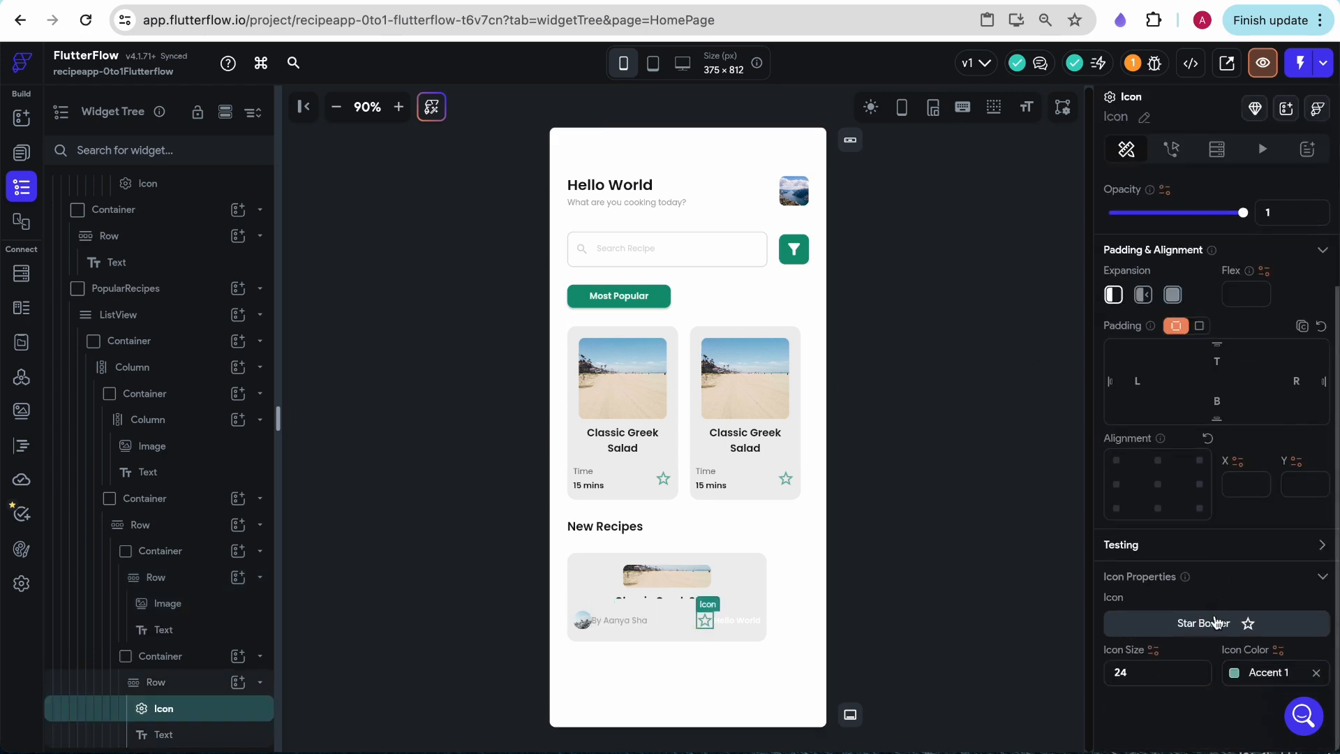
pyautogui.click(1216, 621)
pyautogui.write('time')
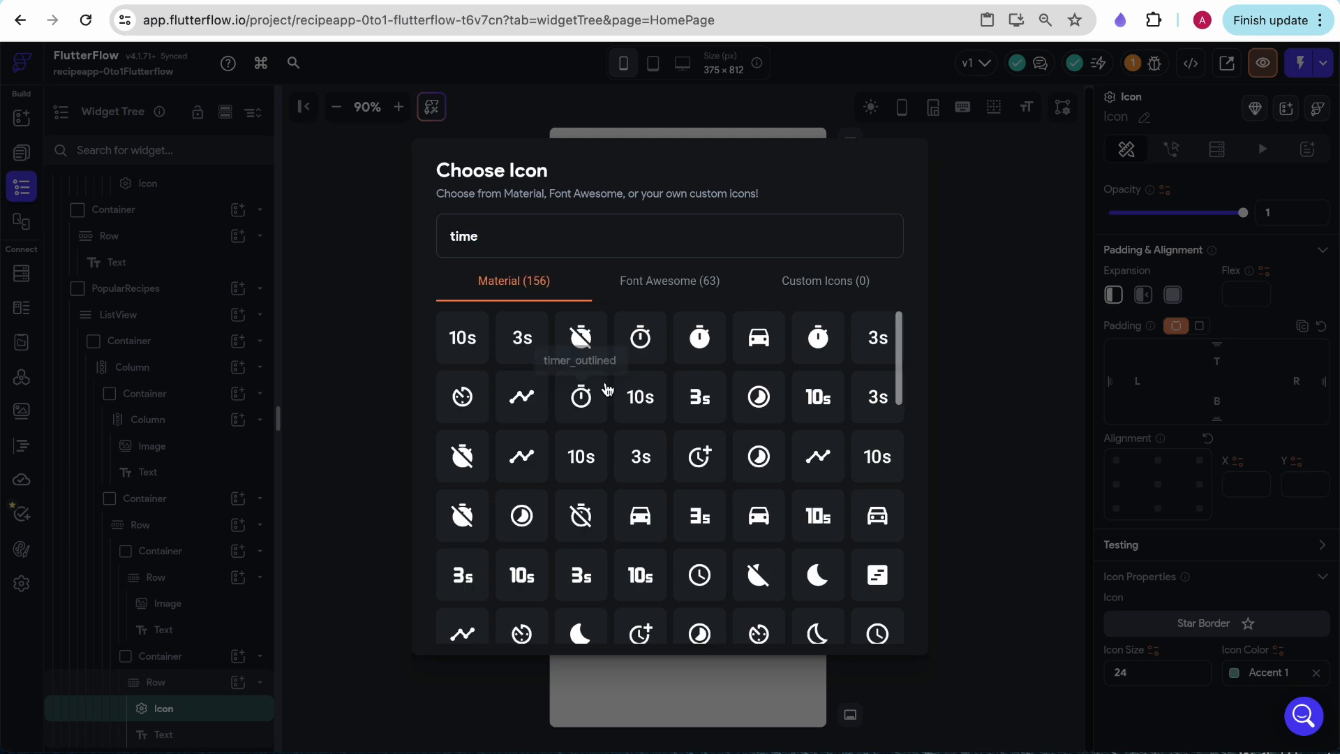
pyautogui.click(582, 398)
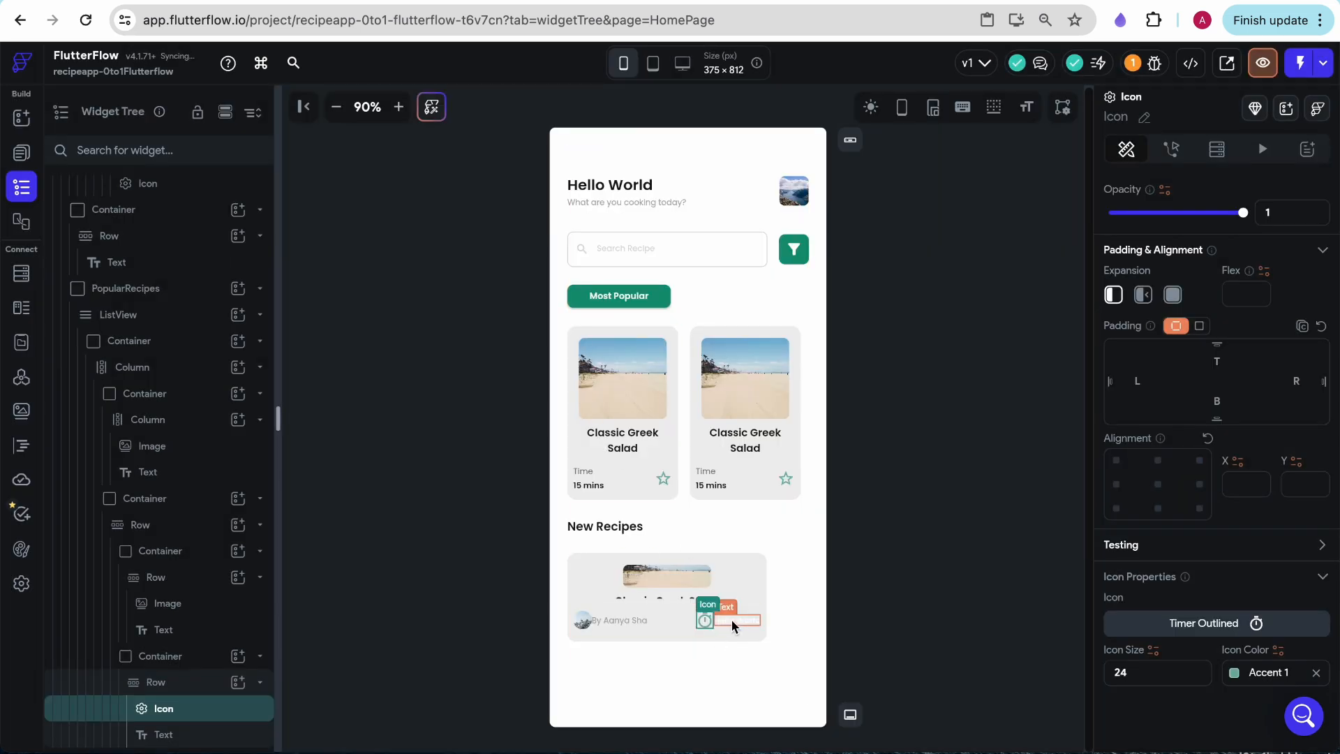
pyautogui.click(1237, 673)
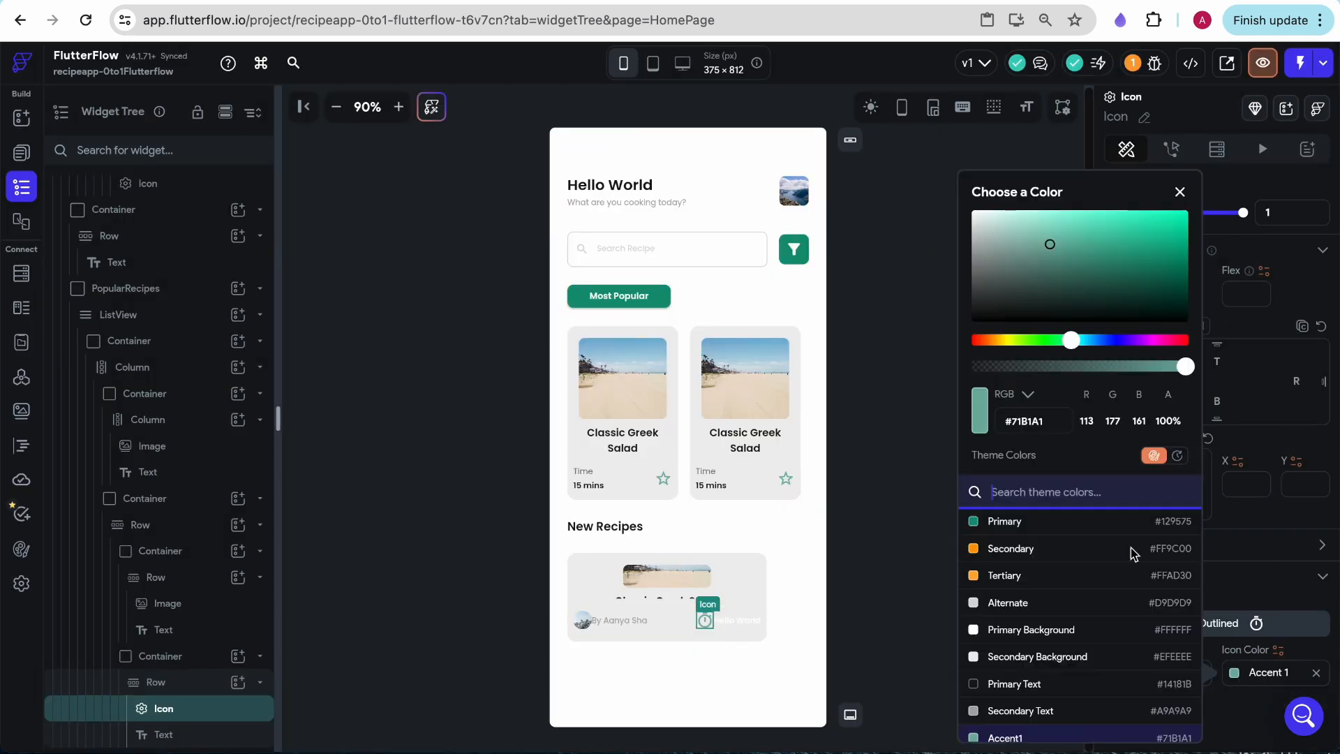
pyautogui.click(1022, 710)
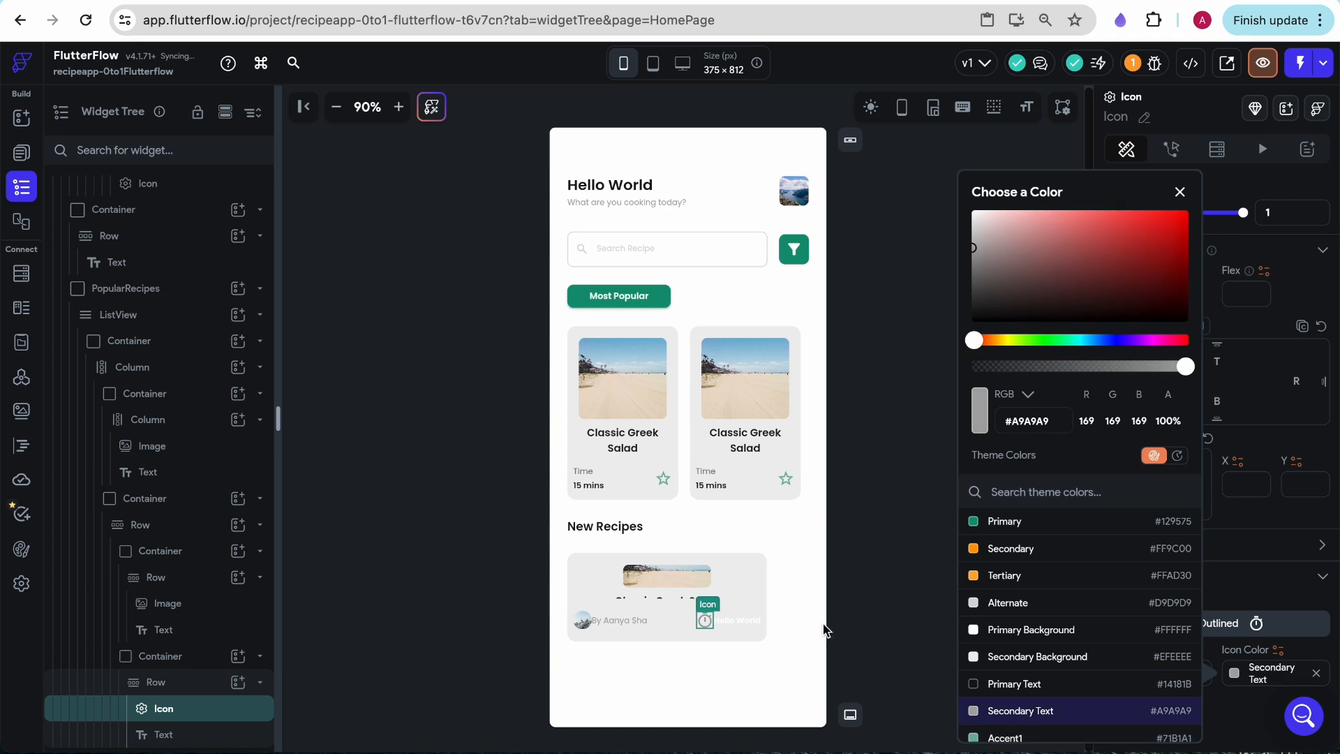
# - Apply the Title Large text style to the text beside the timer icon and complete the creator's surname beside the small image
pyautogui.click(738, 620)
pyautogui.click(1168, 682)
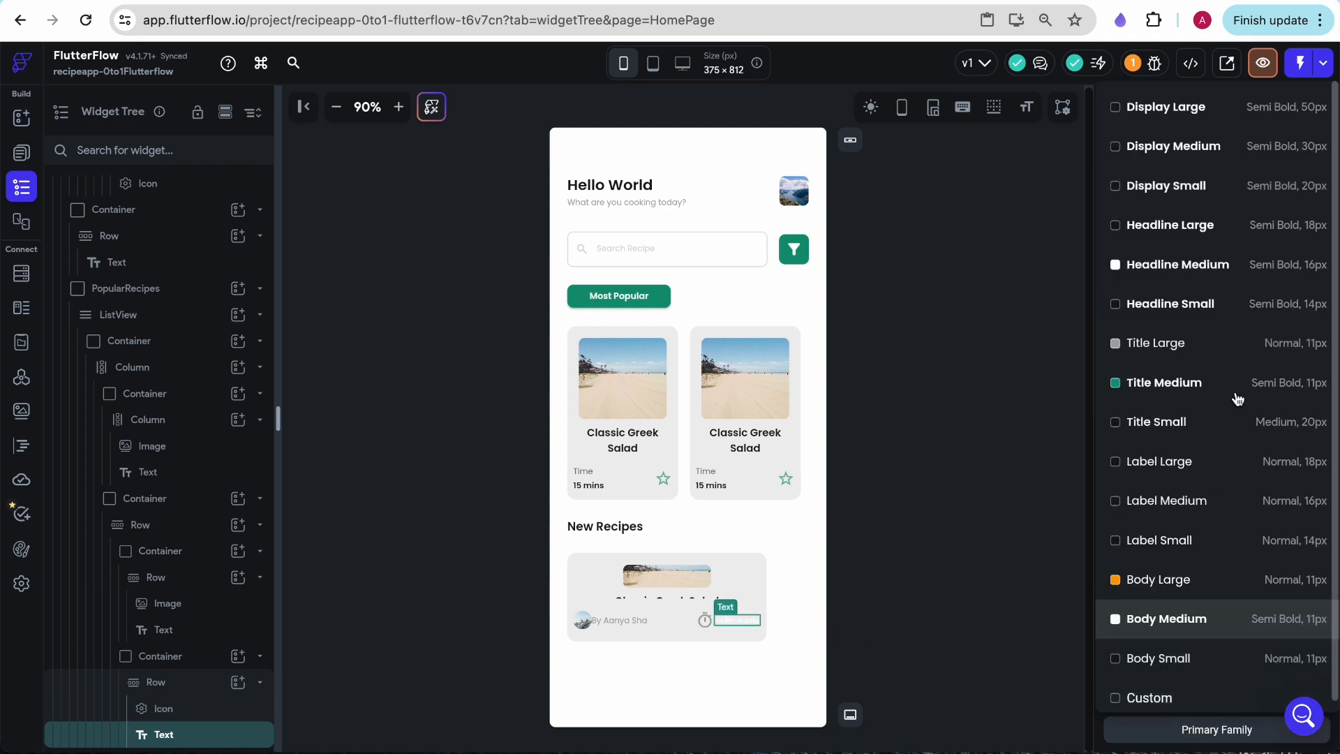
pyautogui.click(1296, 349)
pyautogui.click(883, 603)
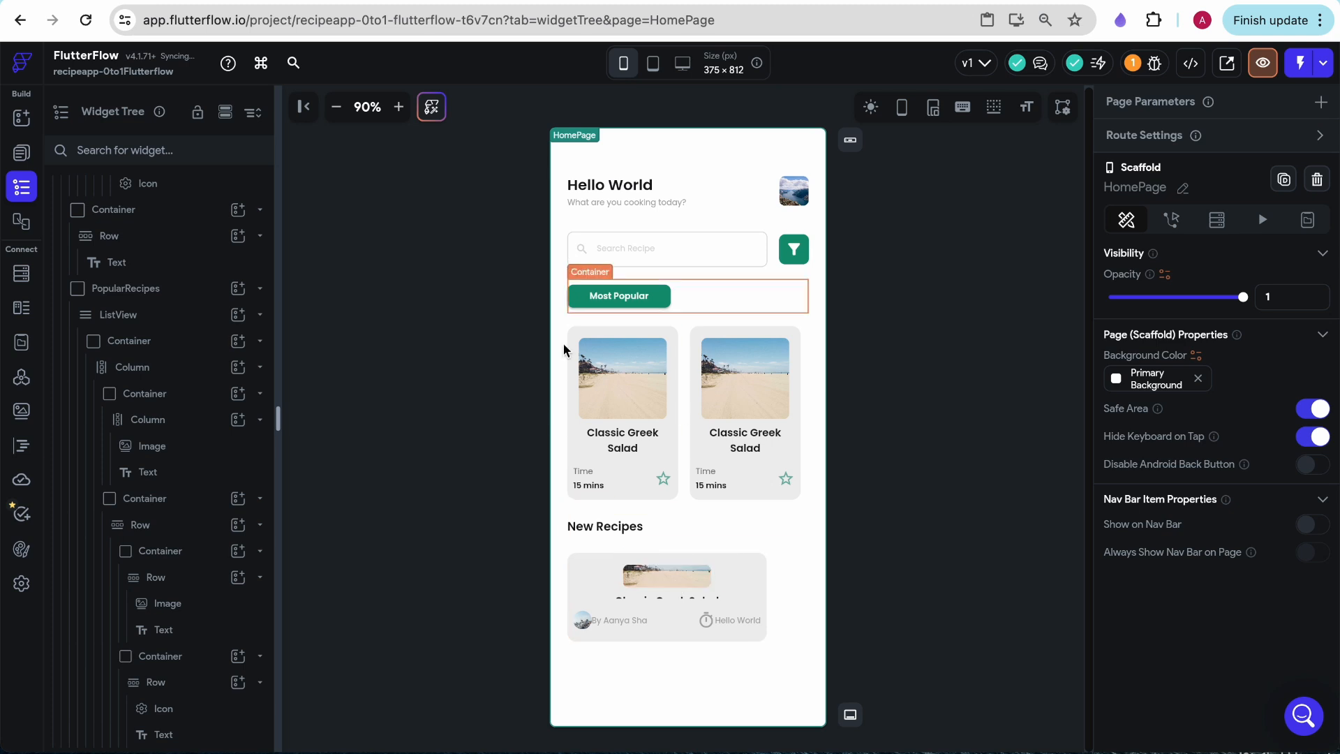
pyautogui.click(615, 620)
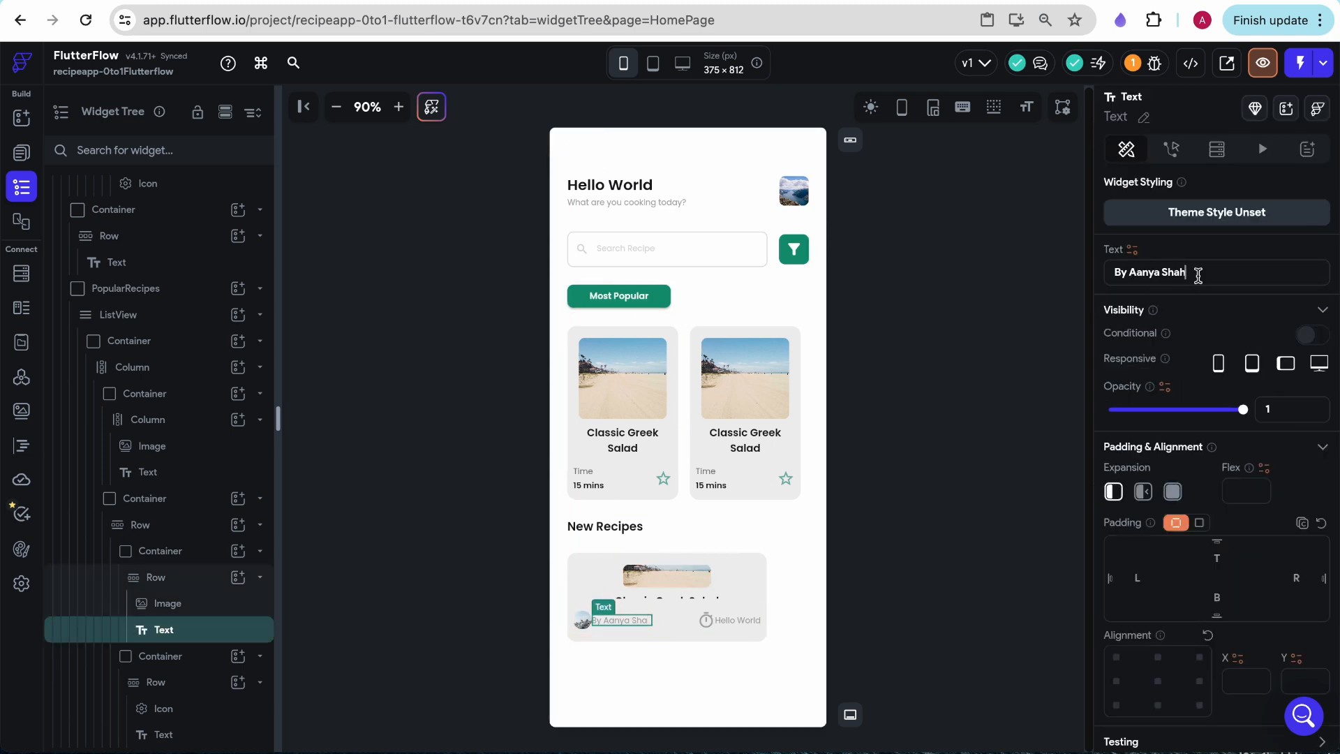
# - Align the timer Row's children to the end and set items spacing to 8 in both the timer Row and the creator Row
pyautogui.click(161, 656)
pyautogui.click(156, 682)
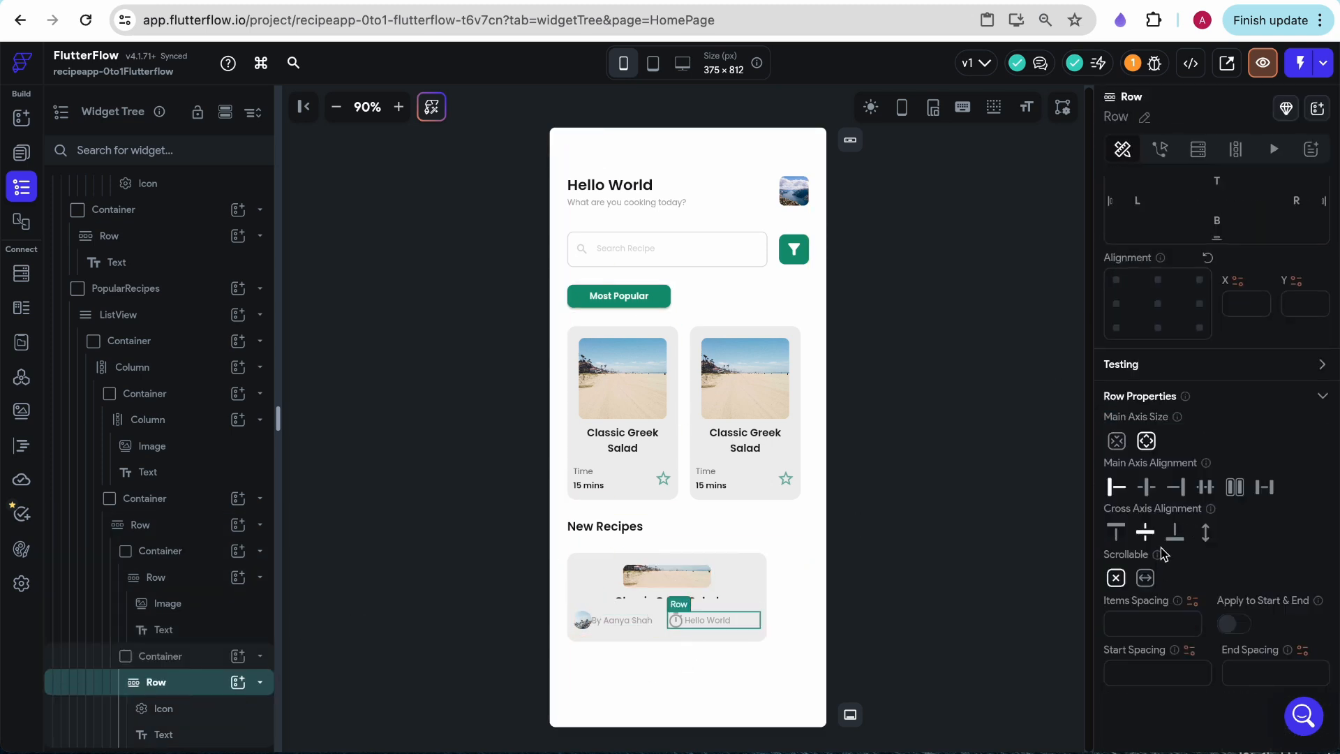
pyautogui.click(1186, 493)
pyautogui.click(1160, 621)
pyautogui.write('8')
pyautogui.click(620, 628)
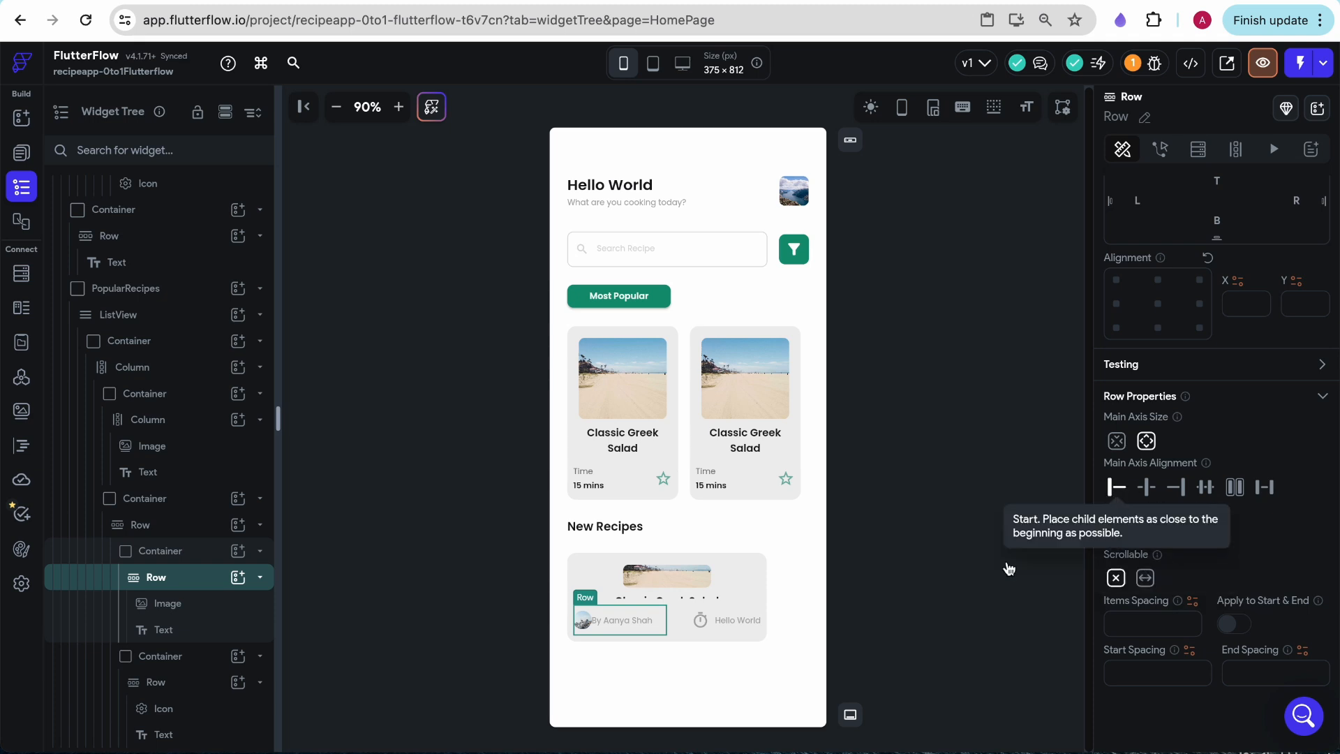
pyautogui.write('8')
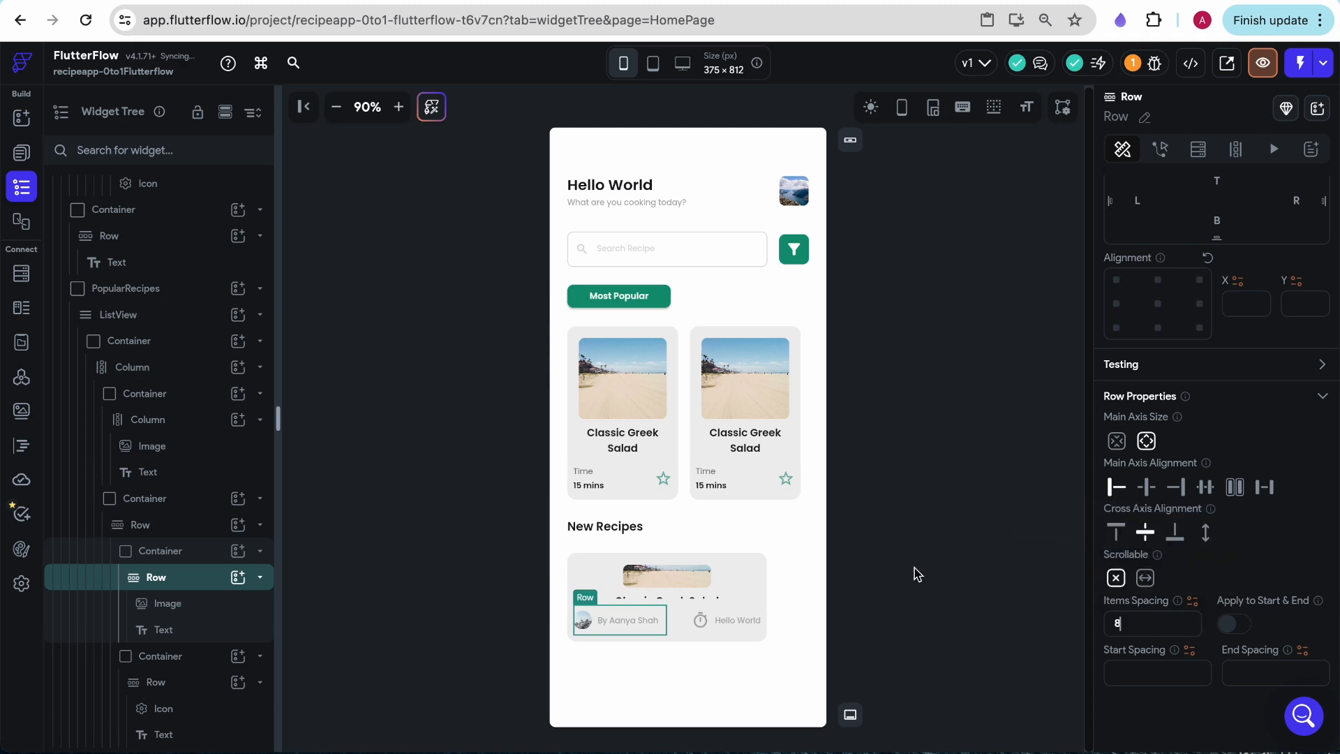
# - Check the card in the Figma mockup, then set the outer New Recipes Container's fill to Primary Background and enable its box shadow
pyautogui.click(363, 2)
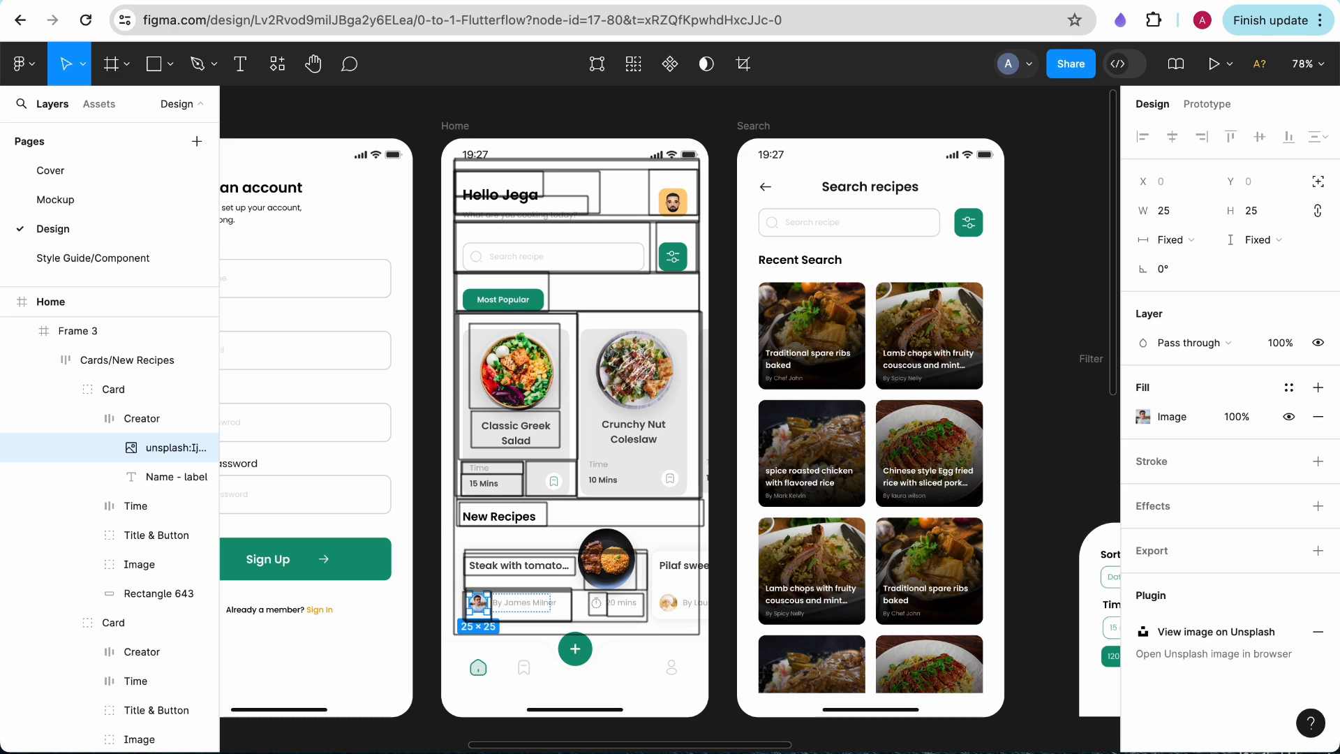
pyautogui.click(209, 2)
pyautogui.click(967, 479)
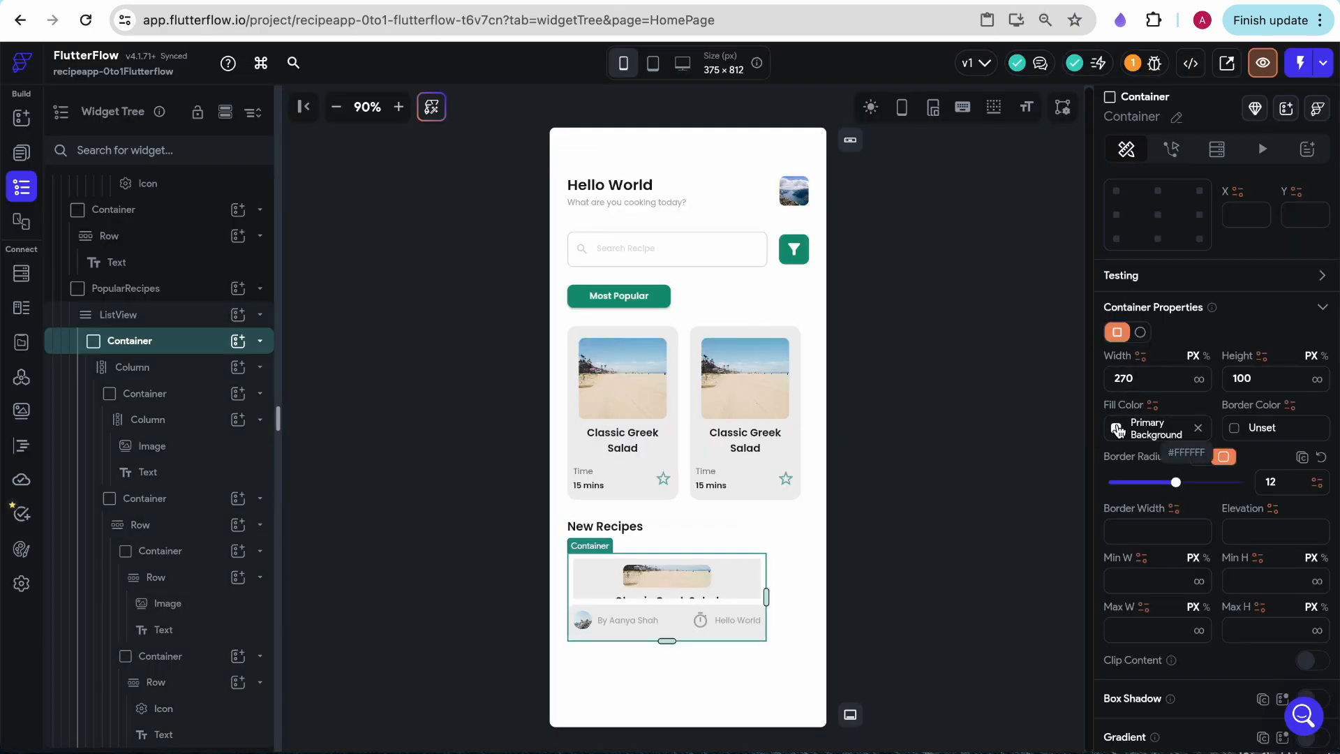
pyautogui.scroll(-1, 1253, 359)
pyautogui.scroll(-3, 1325, 403)
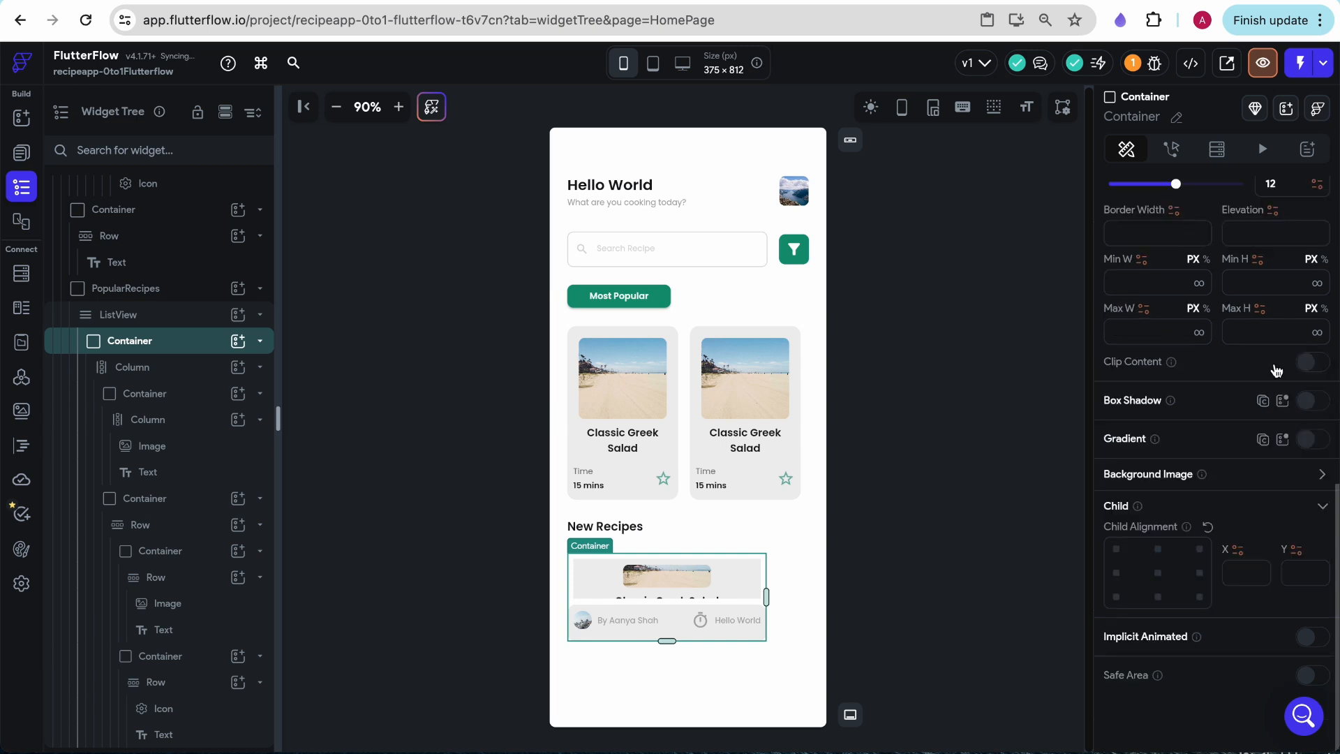
pyautogui.click(1304, 404)
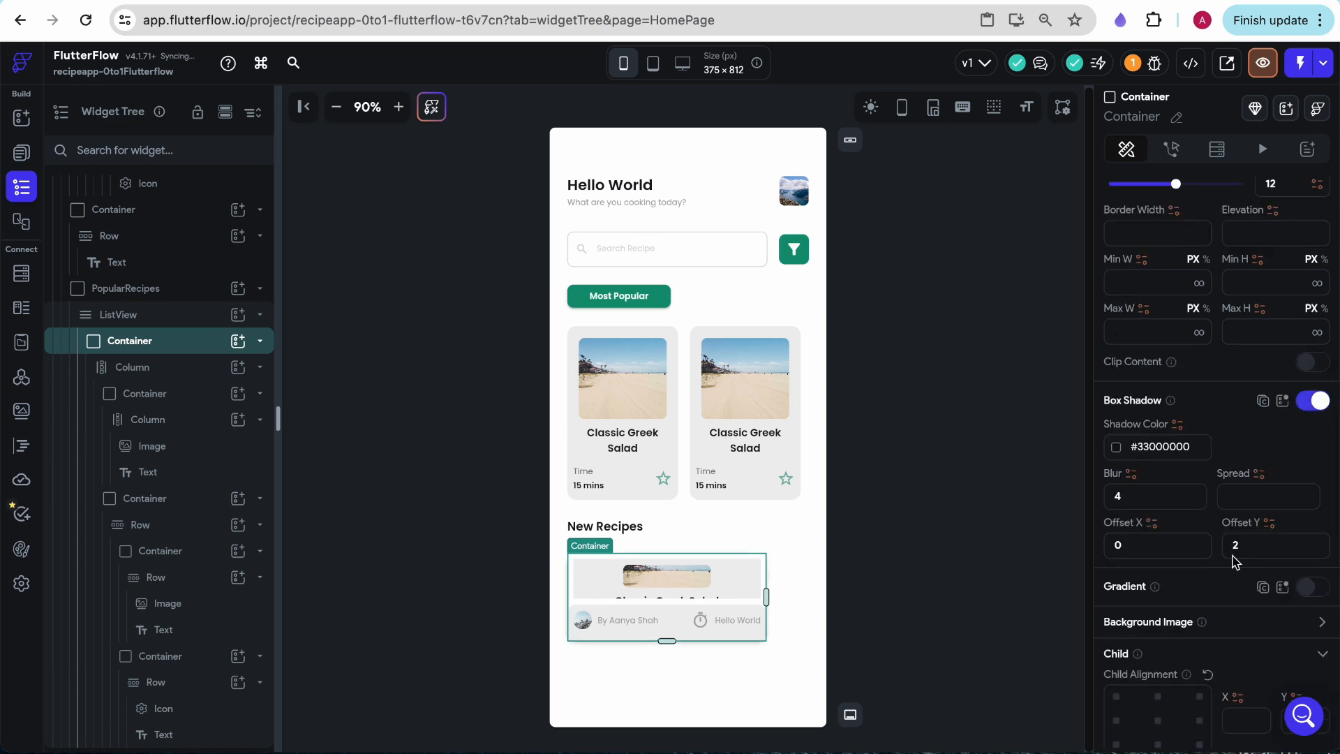
# - Clear the vertical offset of the box shadow on the outer New Recipes card Container
pyautogui.click(1249, 547)
pyautogui.press('BackSpace')
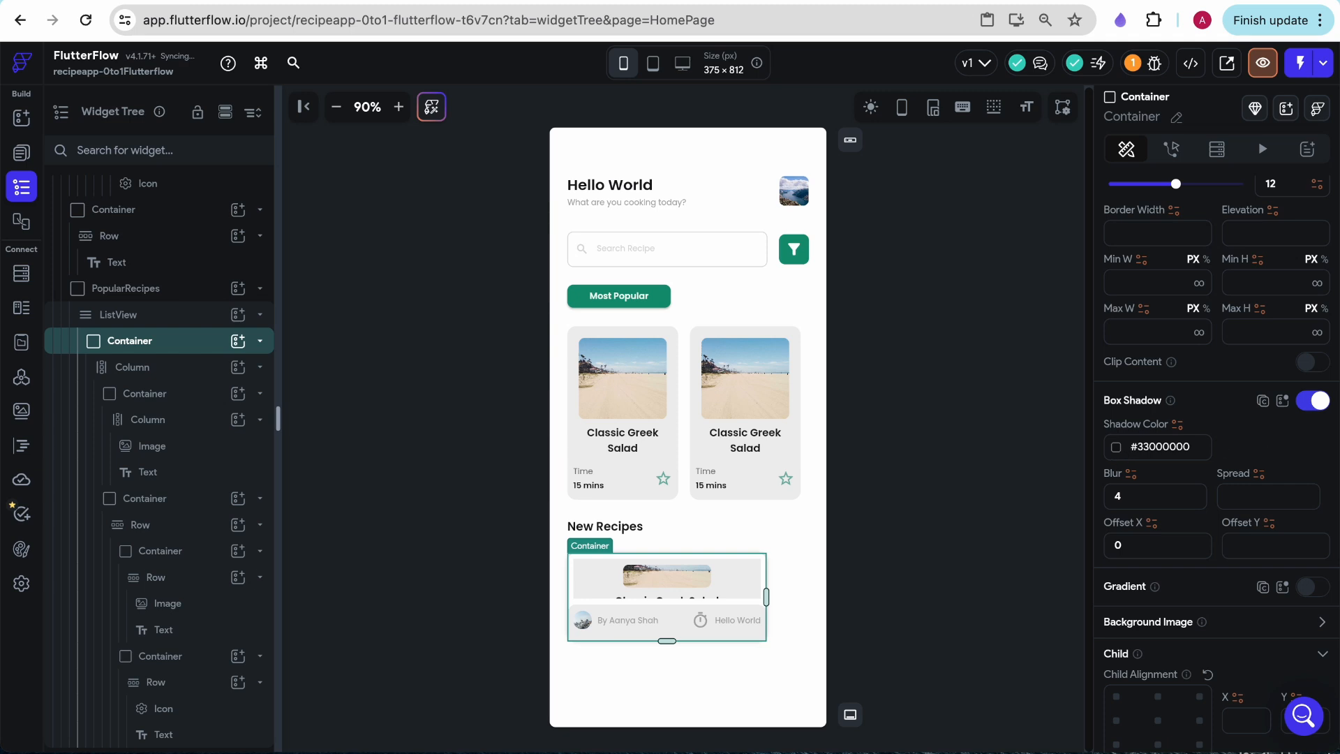
pyautogui.click(842, 601)
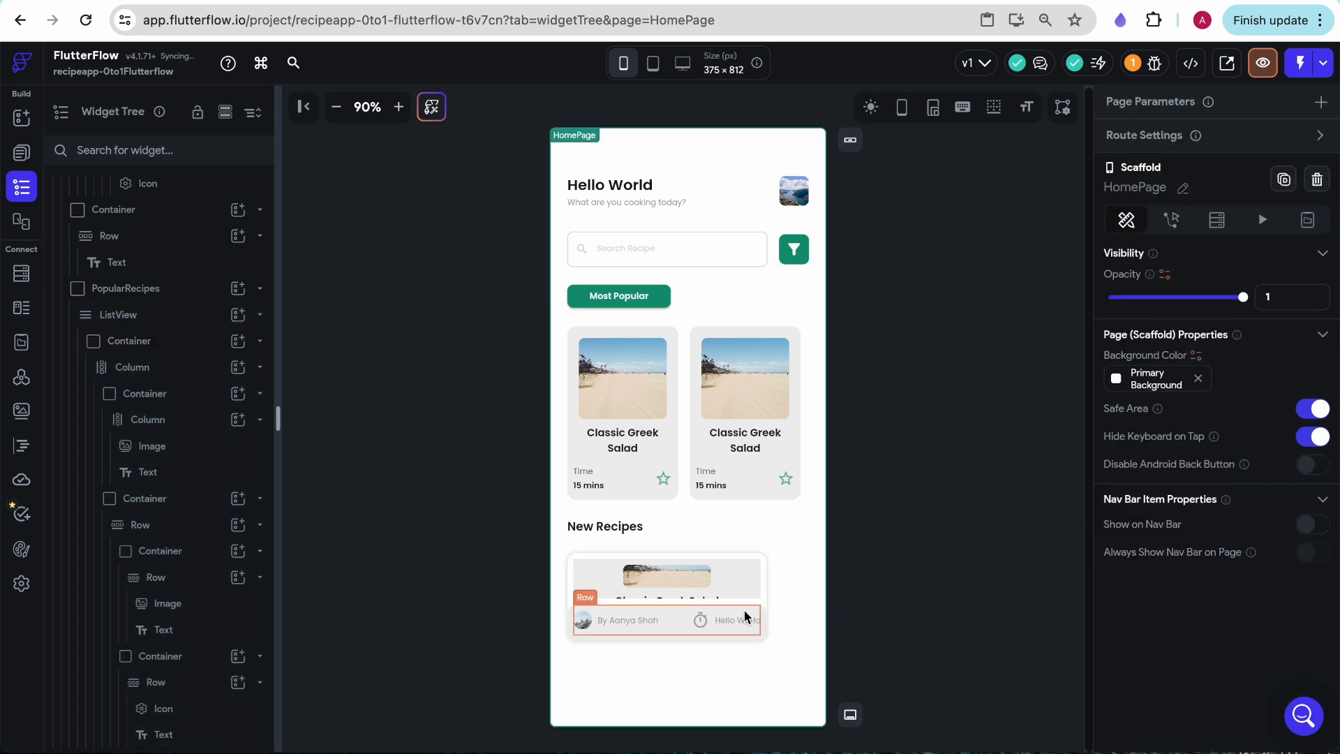
# - Set the fill color of the card's lower Container, which holds the creator and timer rows, to Primary Background
pyautogui.click(668, 631)
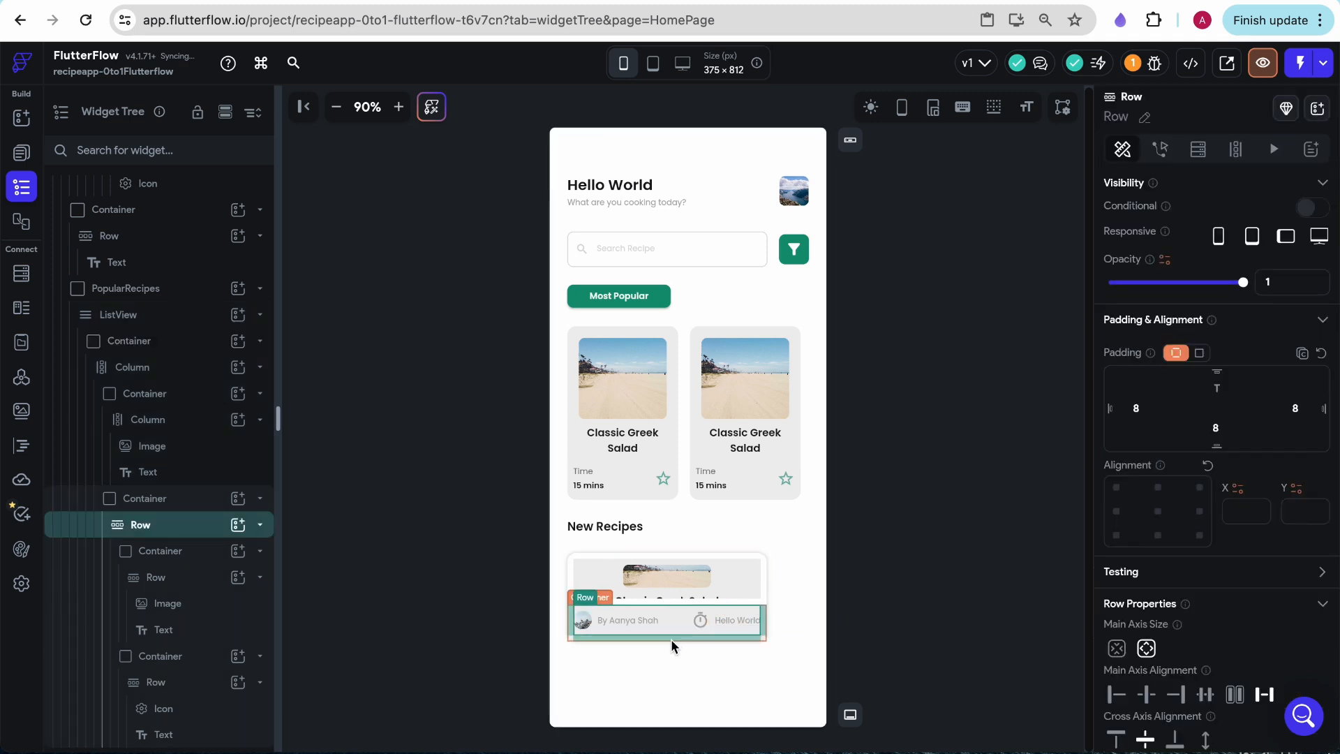
pyautogui.click(672, 639)
pyautogui.scroll(-3, 1183, 610)
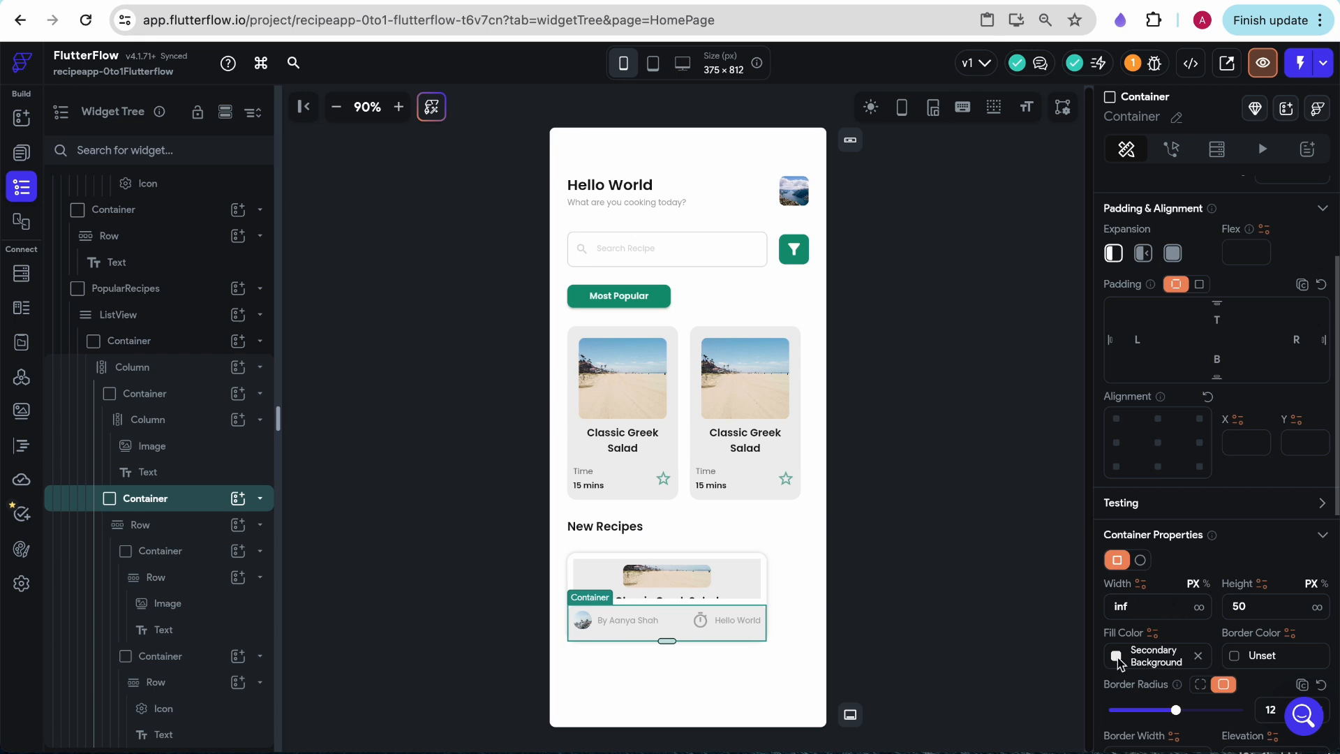
pyautogui.click(1117, 658)
pyautogui.click(889, 631)
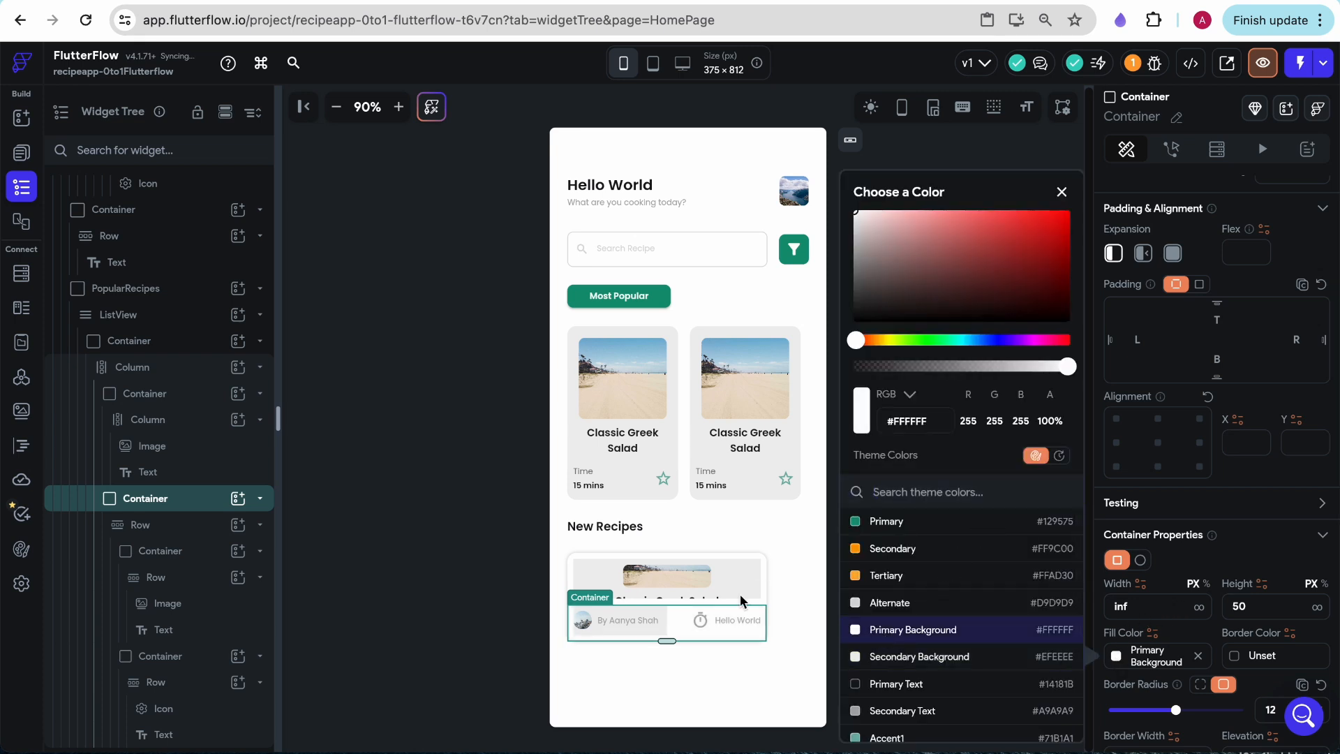
# - Set the fill color of the Container around the creator Row to Primary Background
pyautogui.click(659, 630)
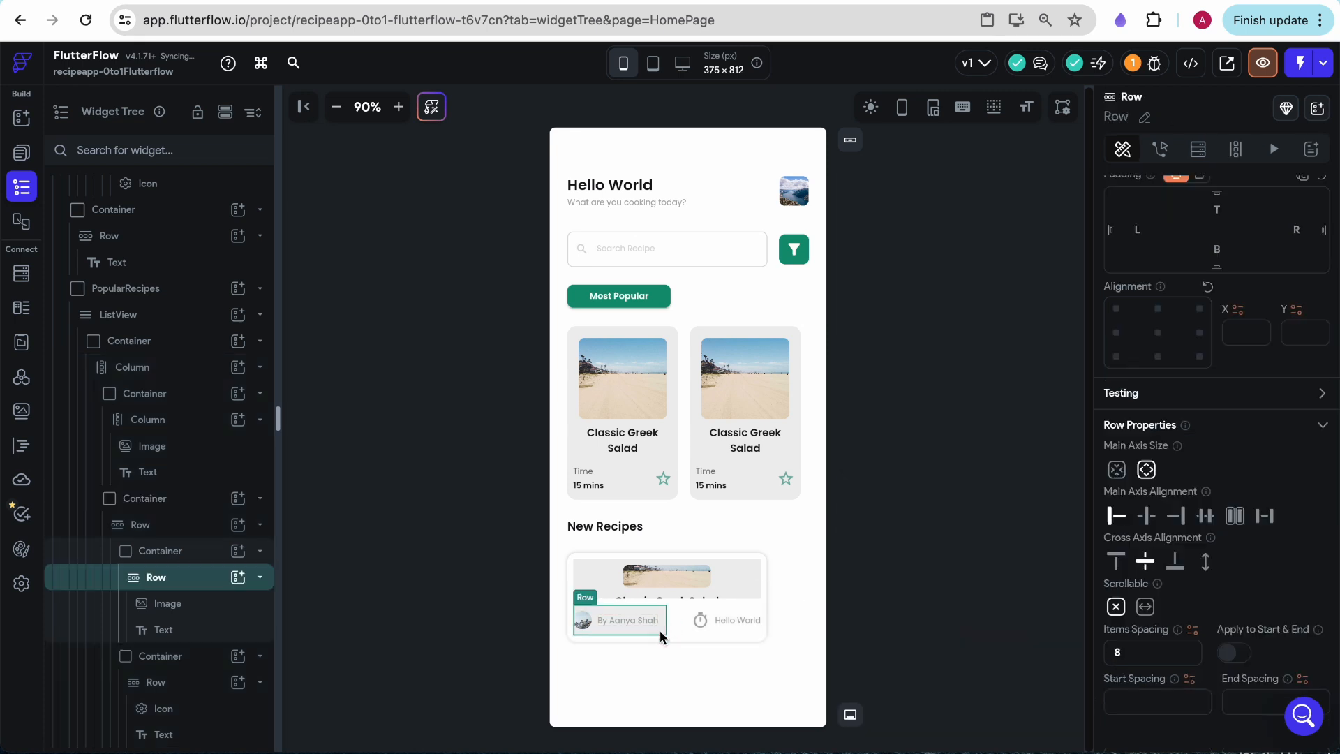
pyautogui.click(146, 551)
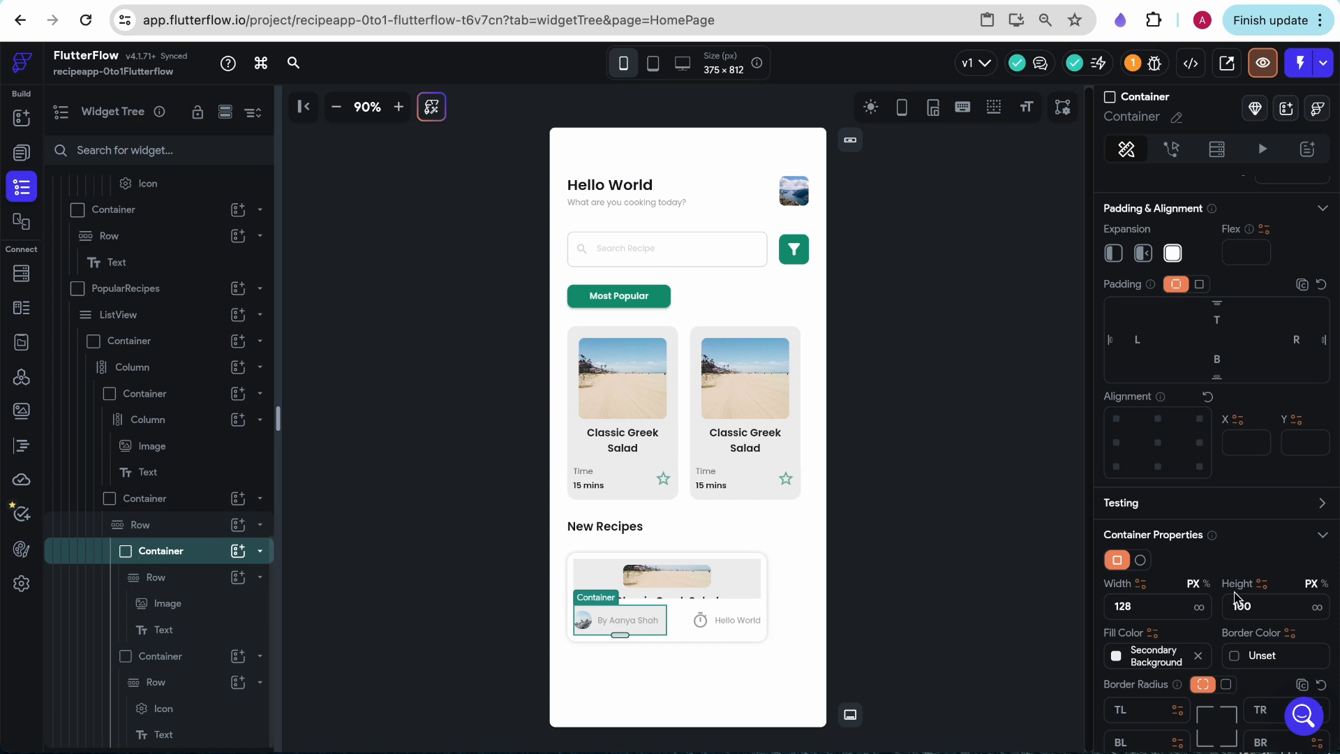
pyautogui.scroll(-1, 1234, 592)
pyautogui.scroll(-1, 1234, 591)
pyautogui.click(1117, 535)
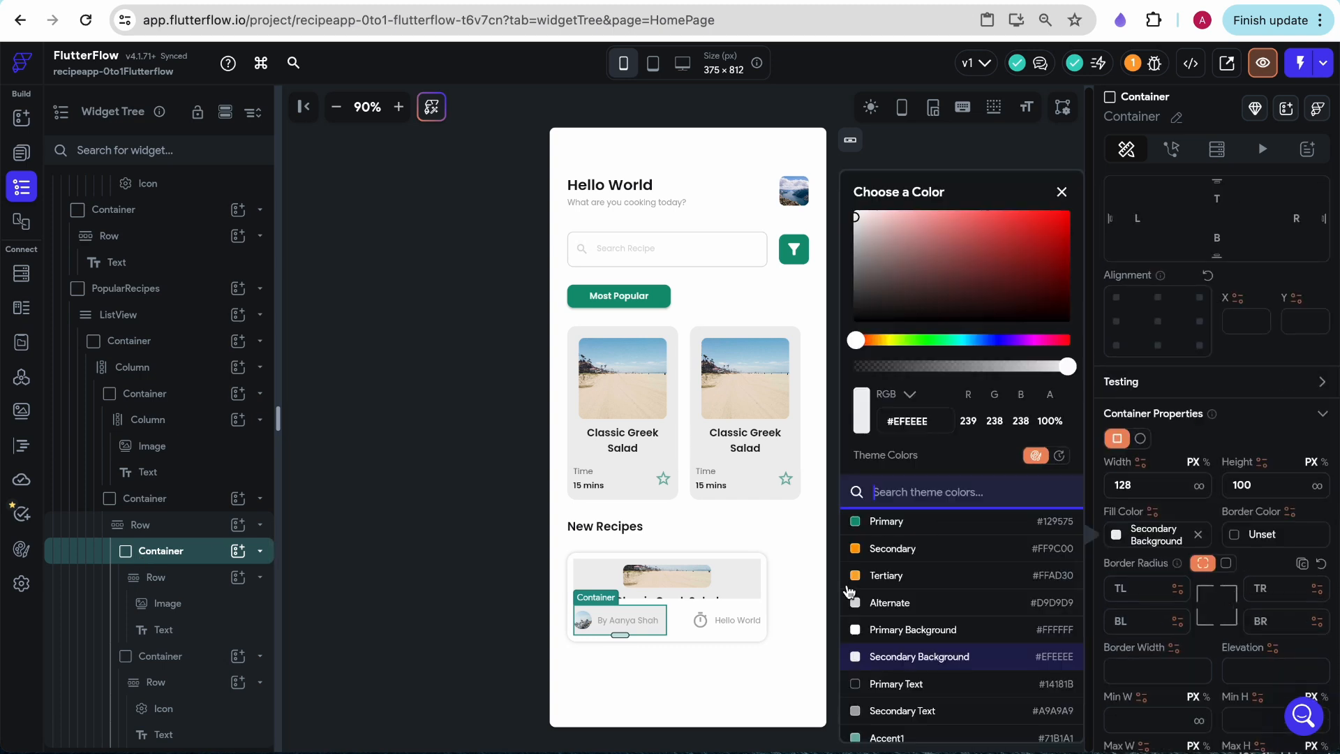
pyautogui.click(889, 629)
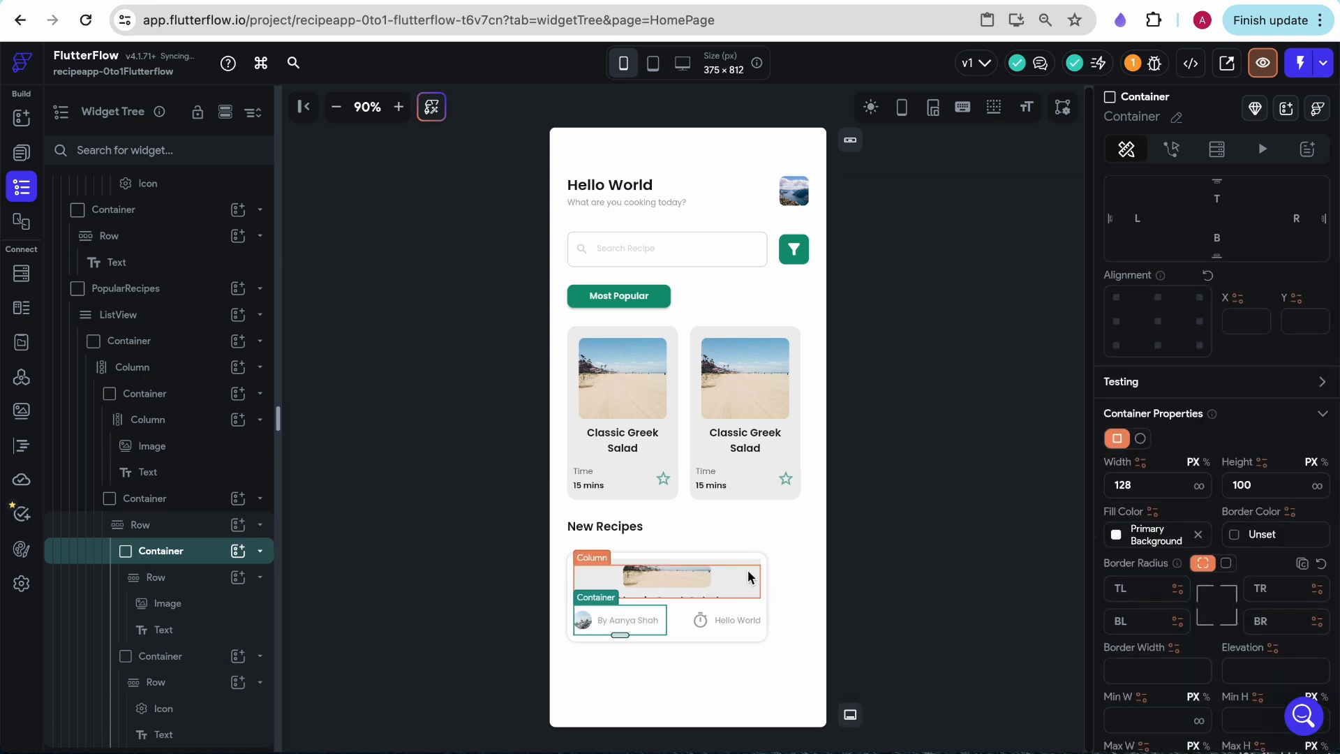
# - Fill the card's upper Container with Primary Background and give the outer Container's shadow blur 8 and translucent Secondary Text color #69a9a9a9
pyautogui.click(749, 569)
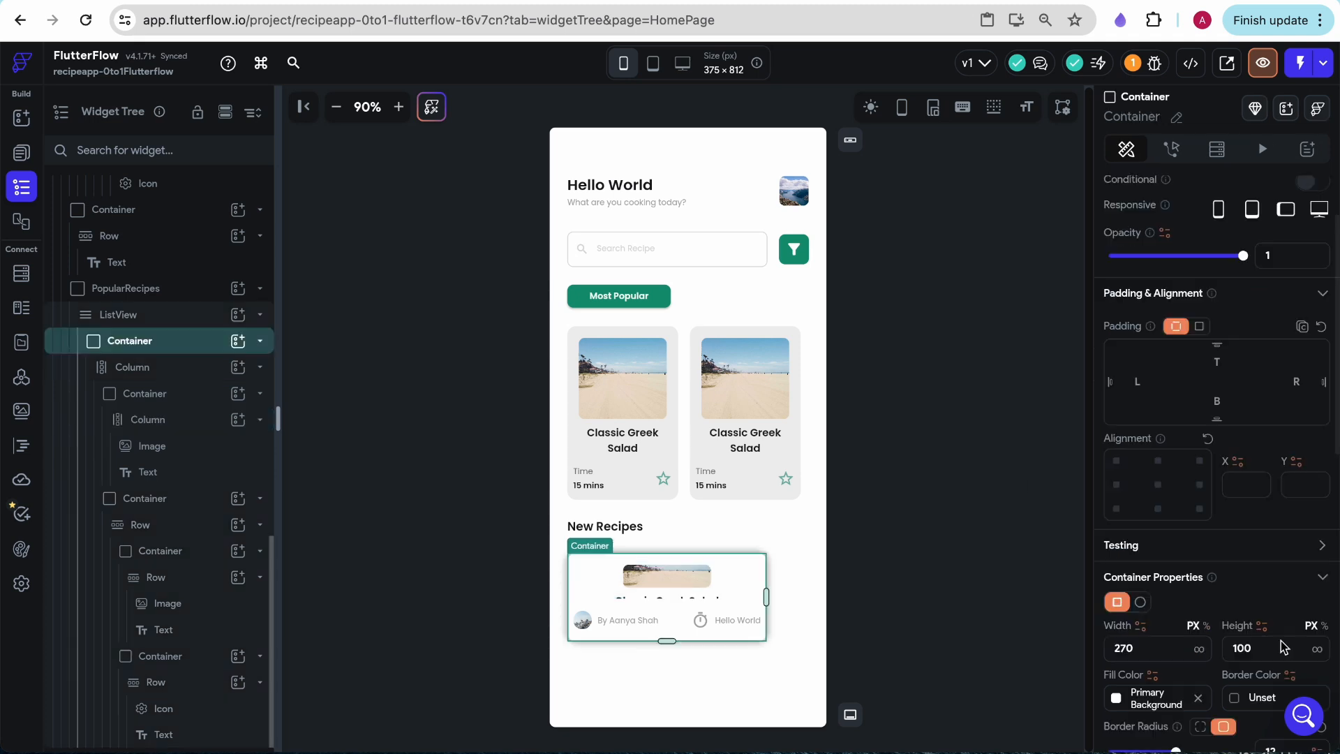
pyautogui.scroll(-8, 1284, 646)
pyautogui.click(1115, 422)
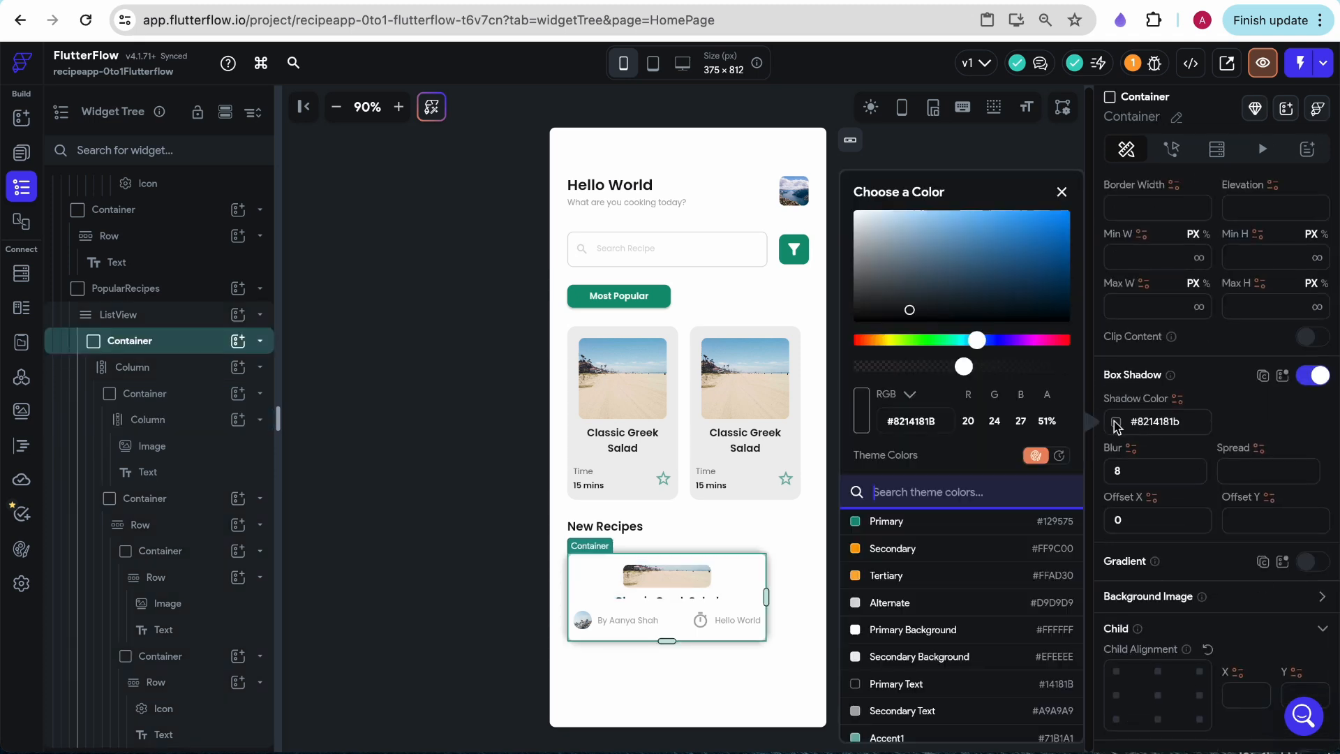
pyautogui.scroll(-2, 895, 638)
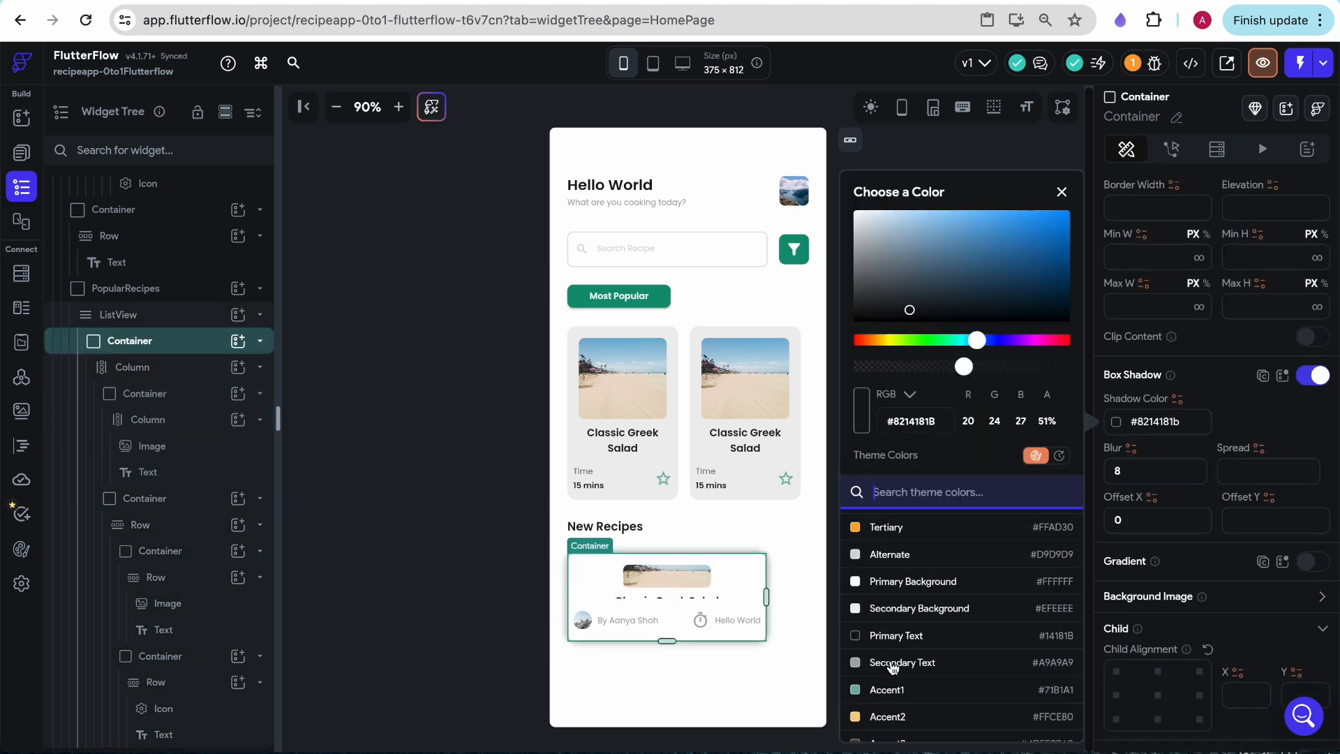
pyautogui.click(895, 663)
pyautogui.moveTo(1074, 370); pyautogui.dragTo(943, 370)
pyautogui.click(1061, 193)
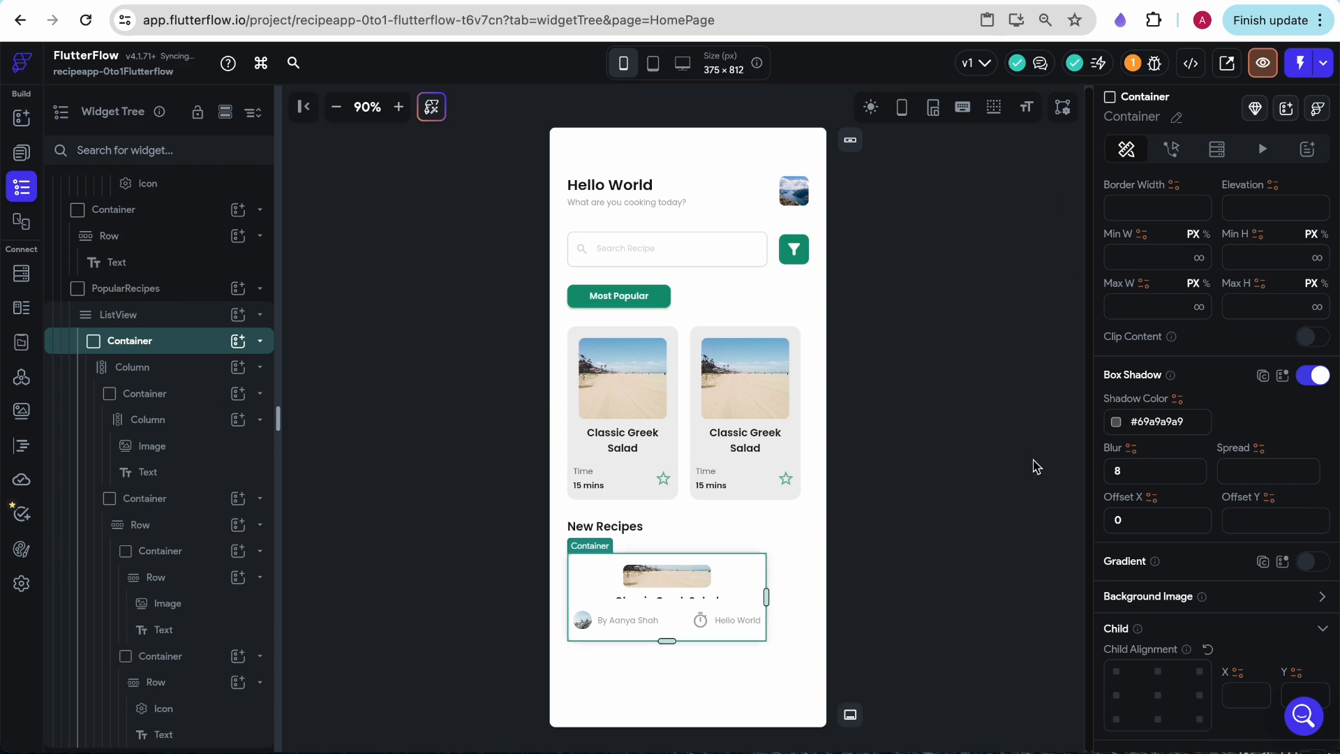
pyautogui.click(1036, 467)
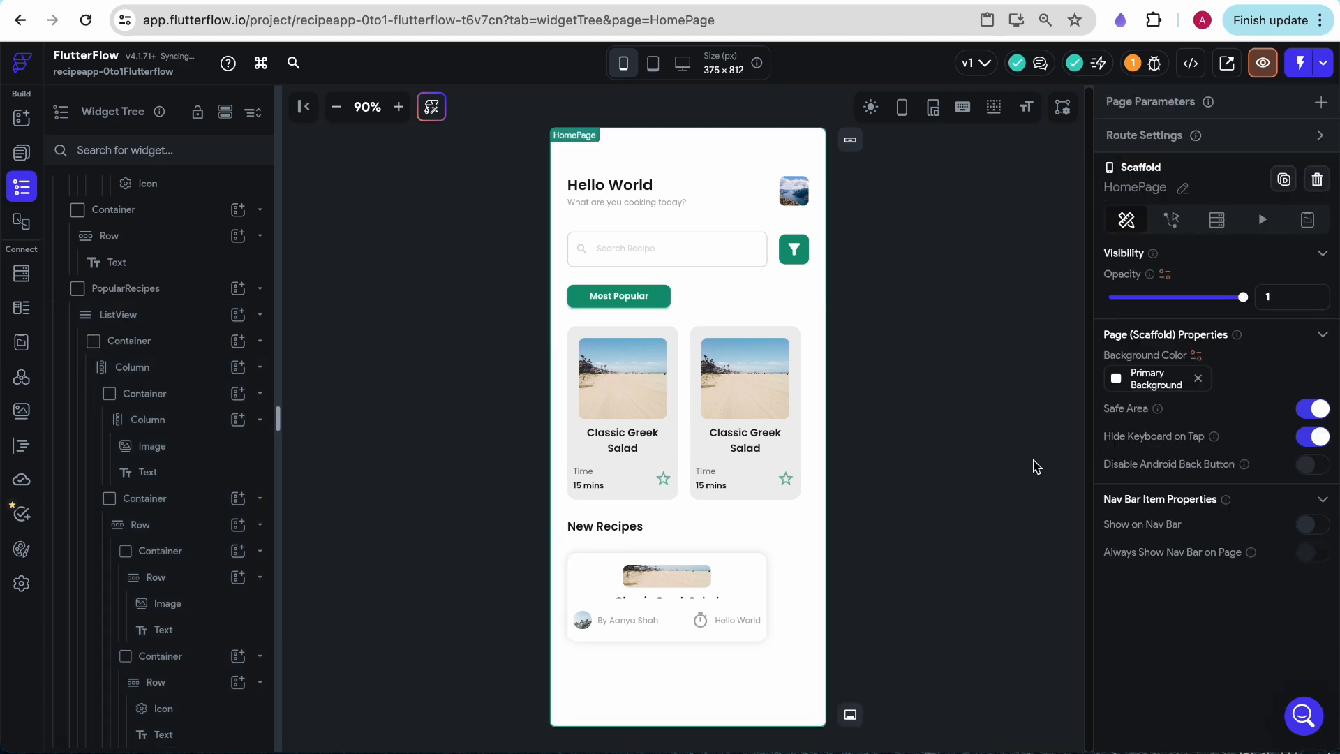
# - Adjust the box shadow blur of the outer New Recipes card Container
pyautogui.click(767, 567)
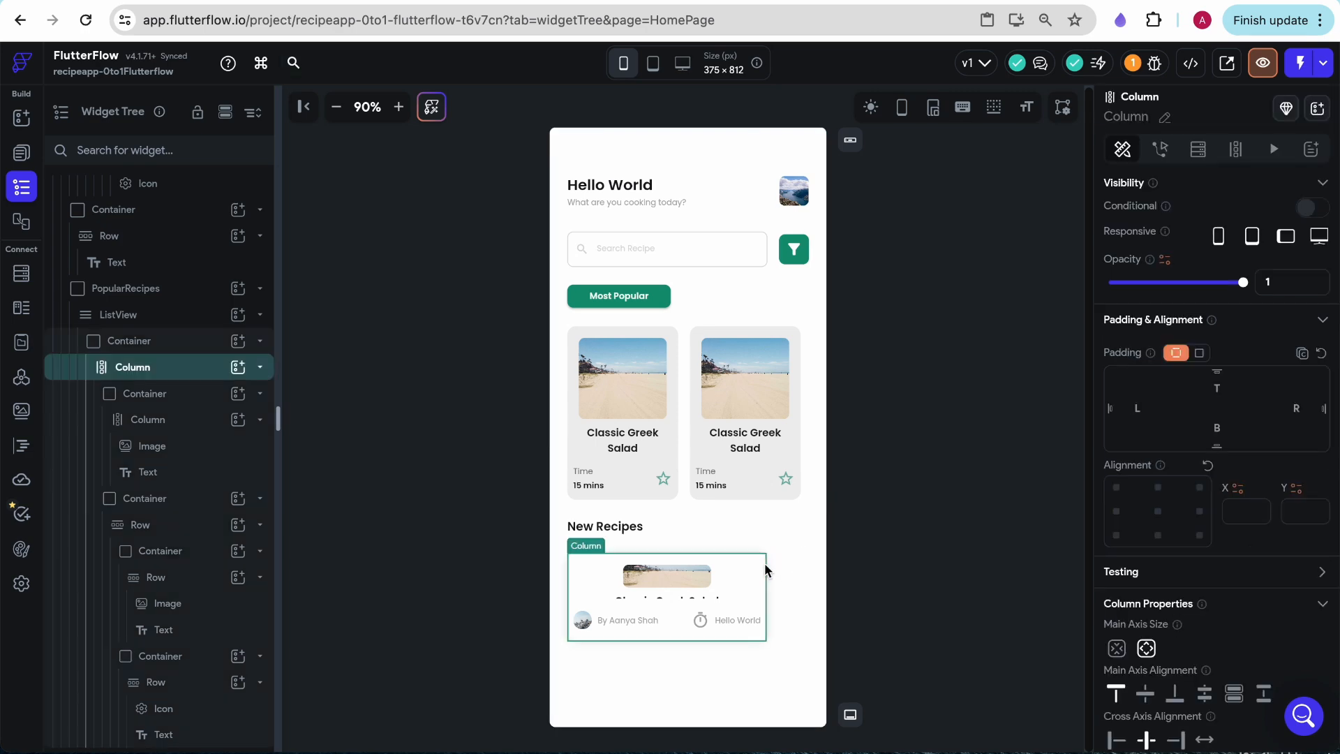
pyautogui.click(135, 339)
pyautogui.scroll(-4, 1226, 614)
pyautogui.scroll(-6, 1227, 617)
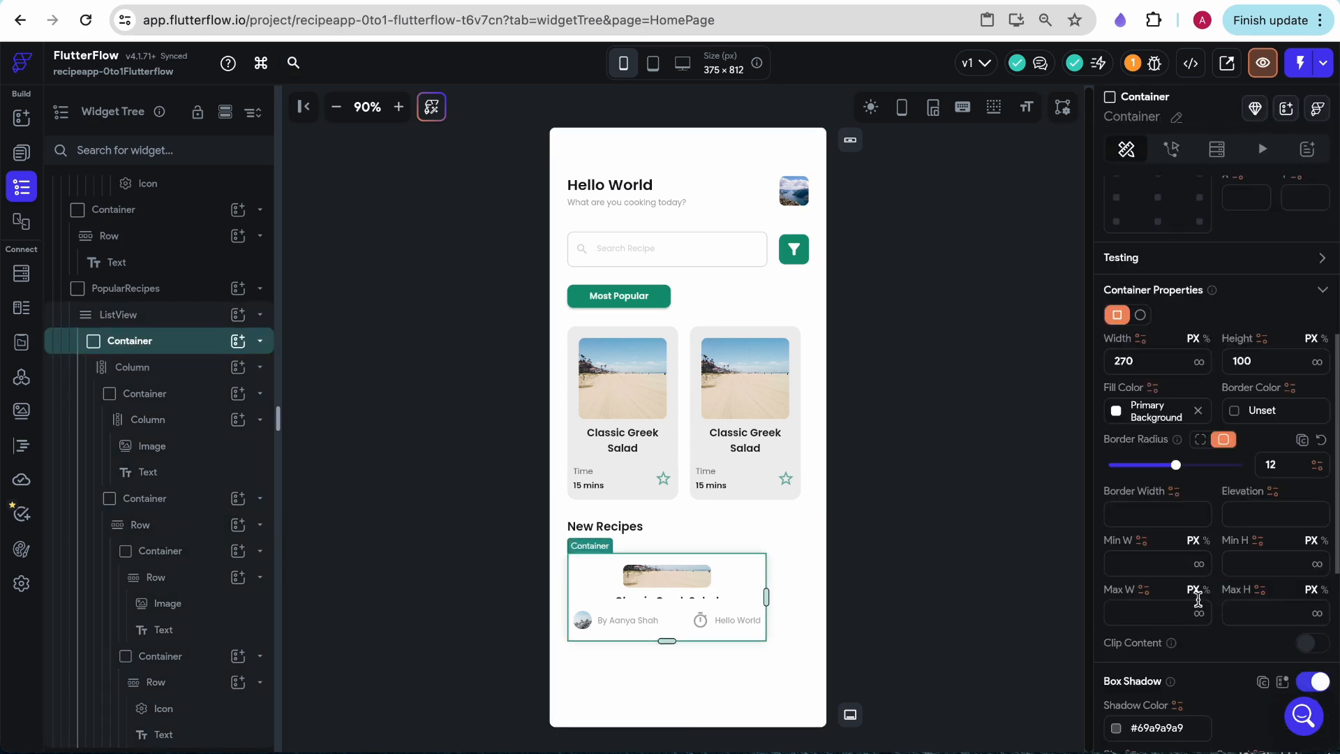
pyautogui.doubleClick(1142, 450)
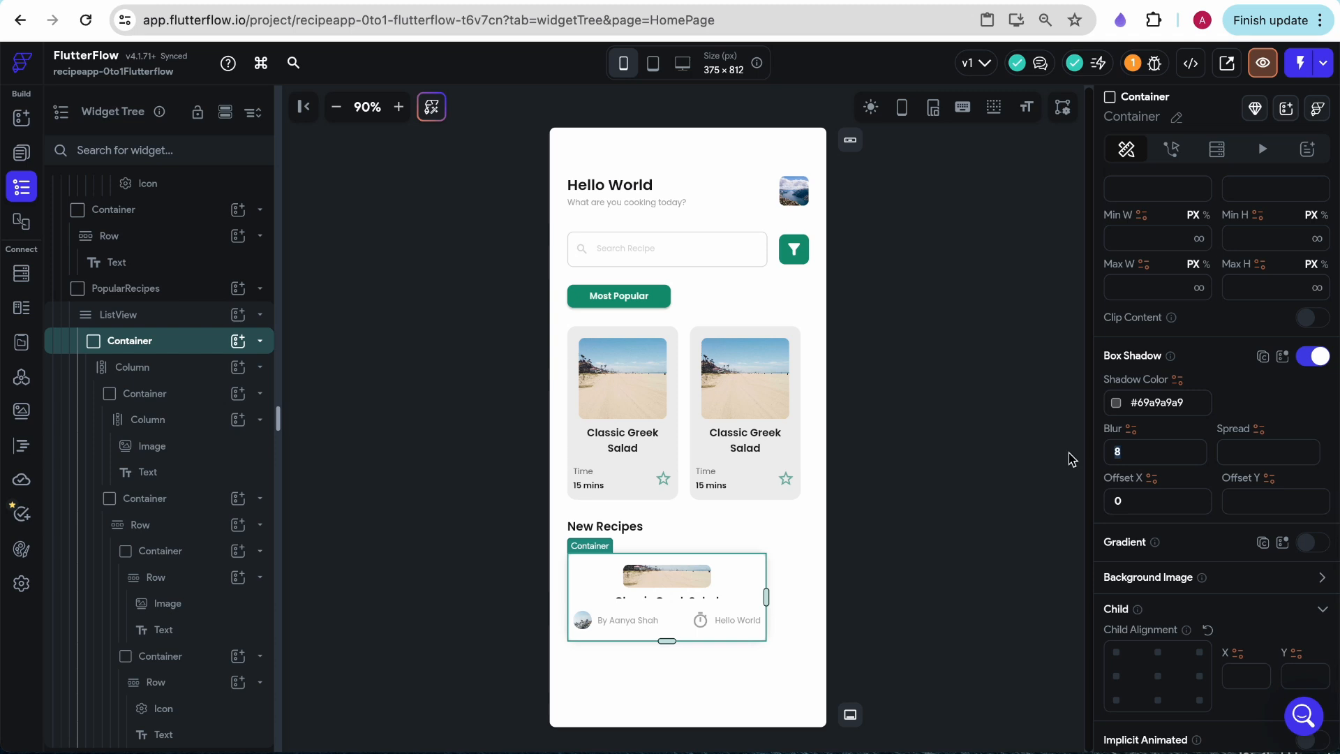
pyautogui.click(916, 567)
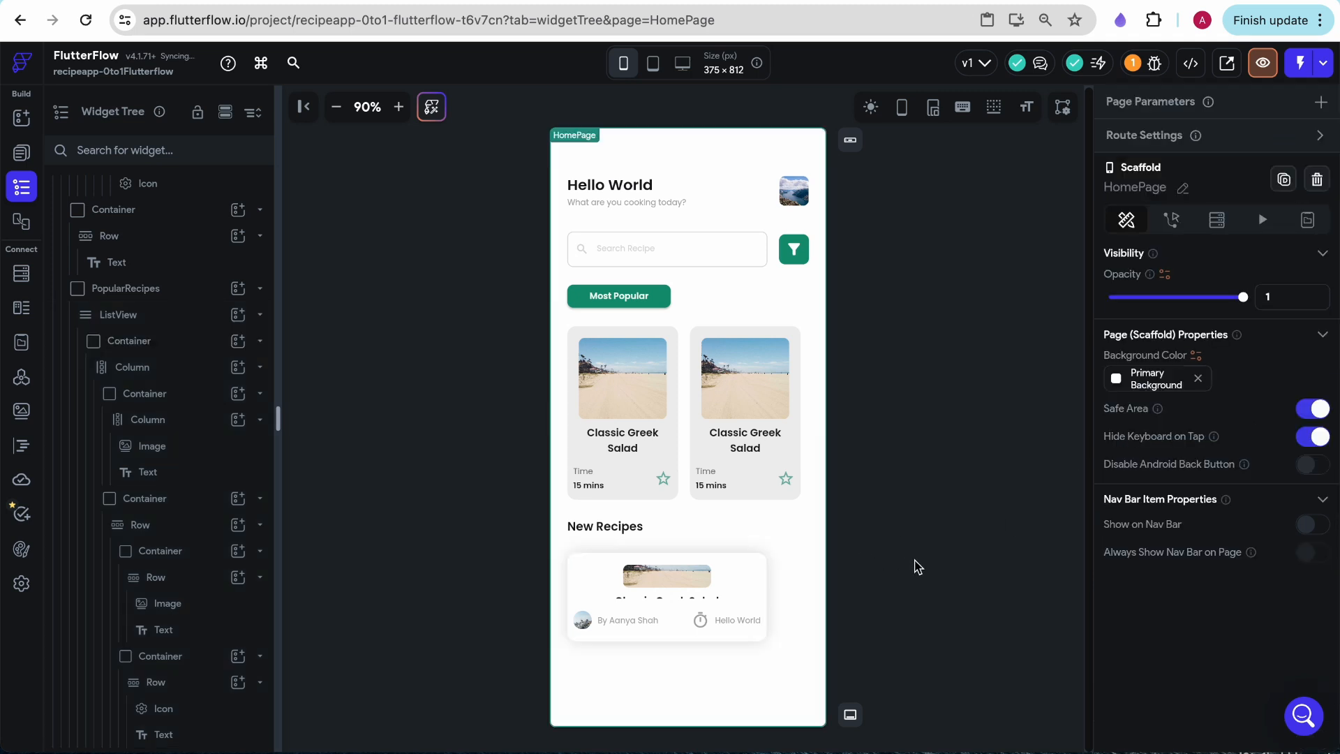
# - Delete the Column with the image and text from the New Recipes card's upper Container
pyautogui.click(144, 419)
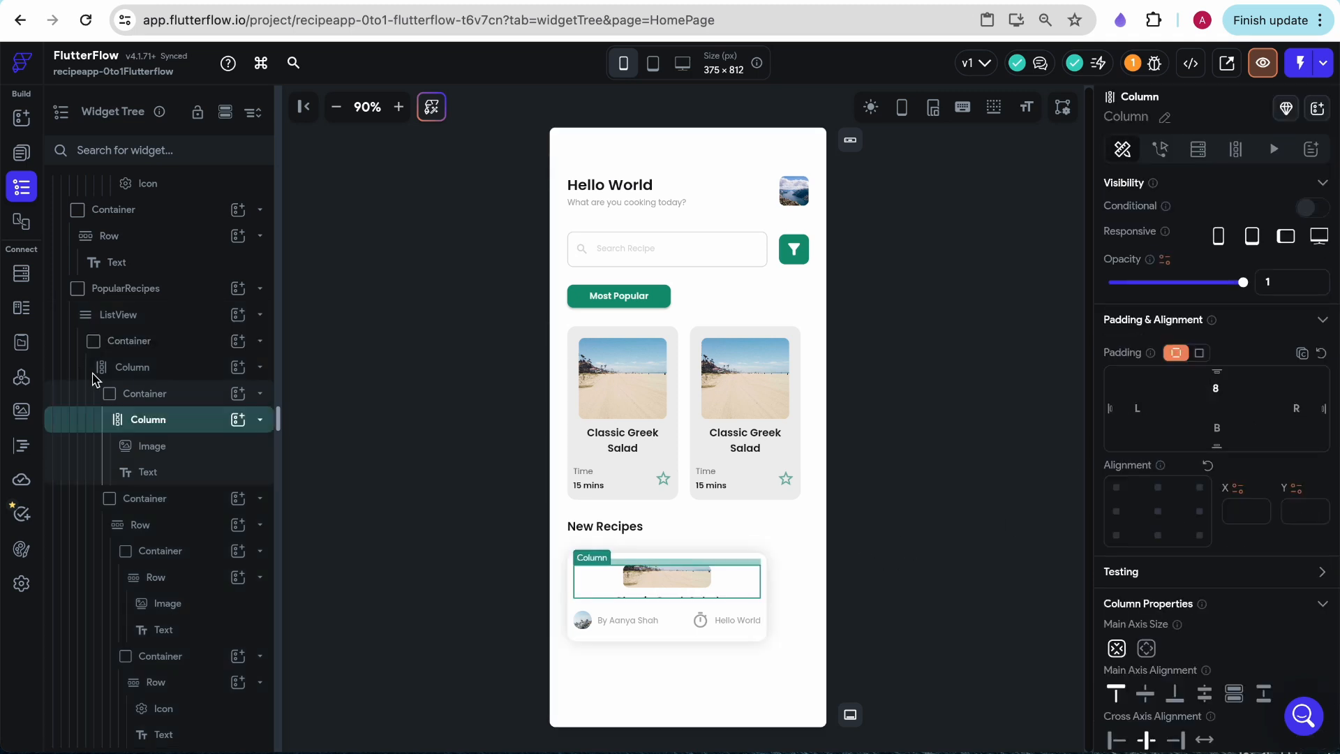
pyautogui.click(132, 397)
pyautogui.click(155, 421)
pyautogui.press('Delete')
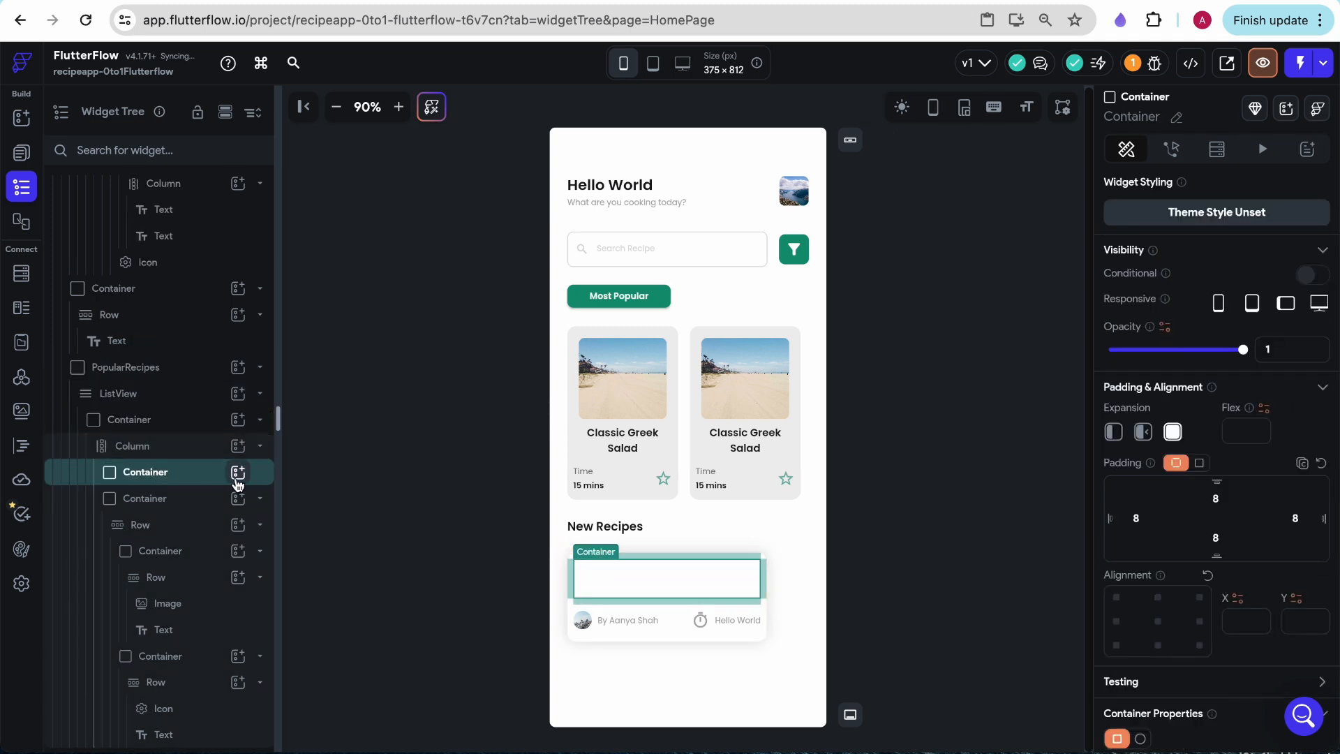
# - Add a Row inside the emptied upper Container of the New Recipes card
pyautogui.click(240, 477)
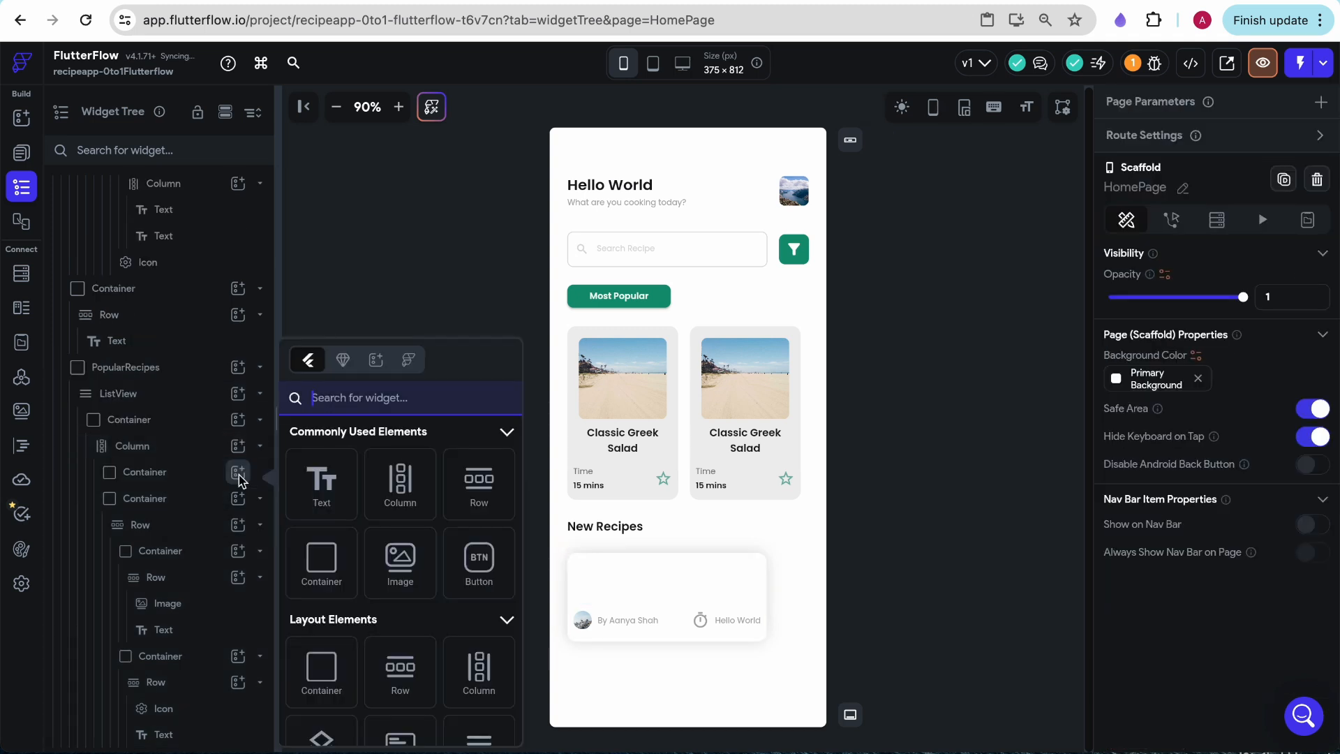
pyautogui.click(156, 474)
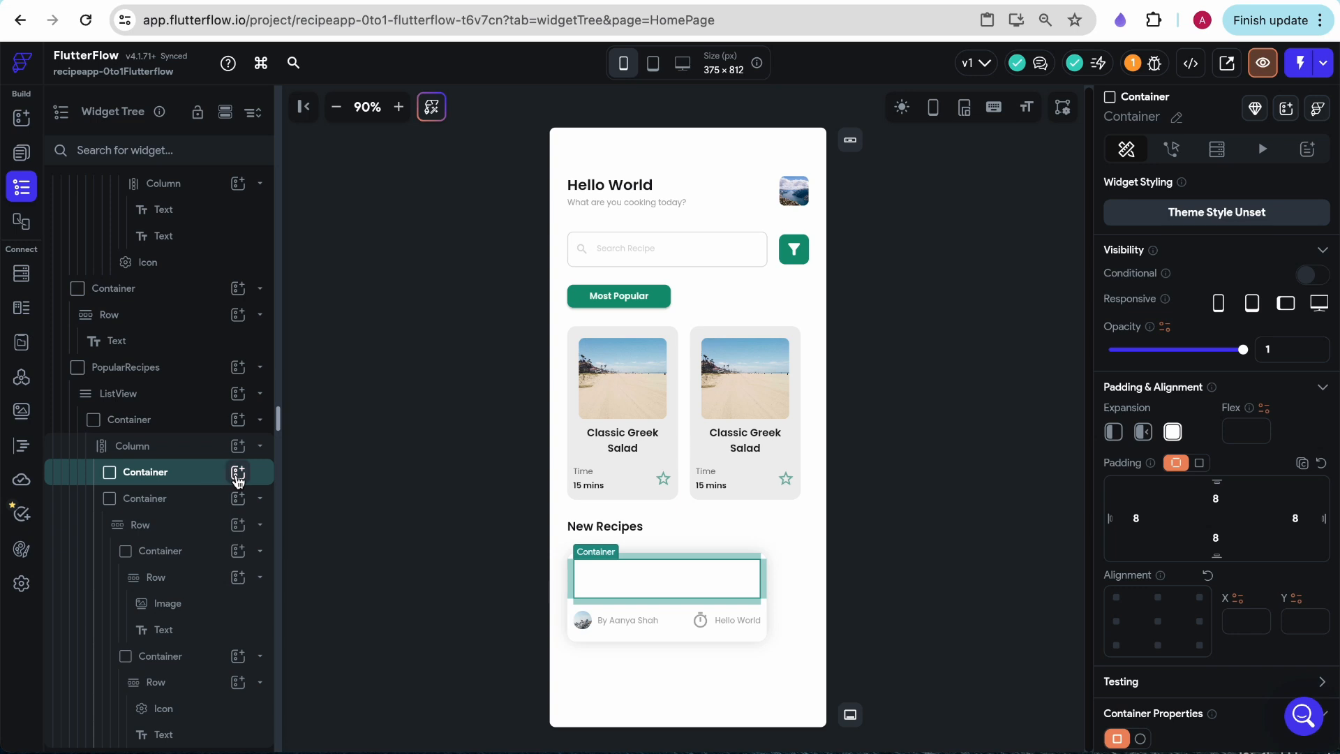
pyautogui.click(238, 475)
pyautogui.click(479, 484)
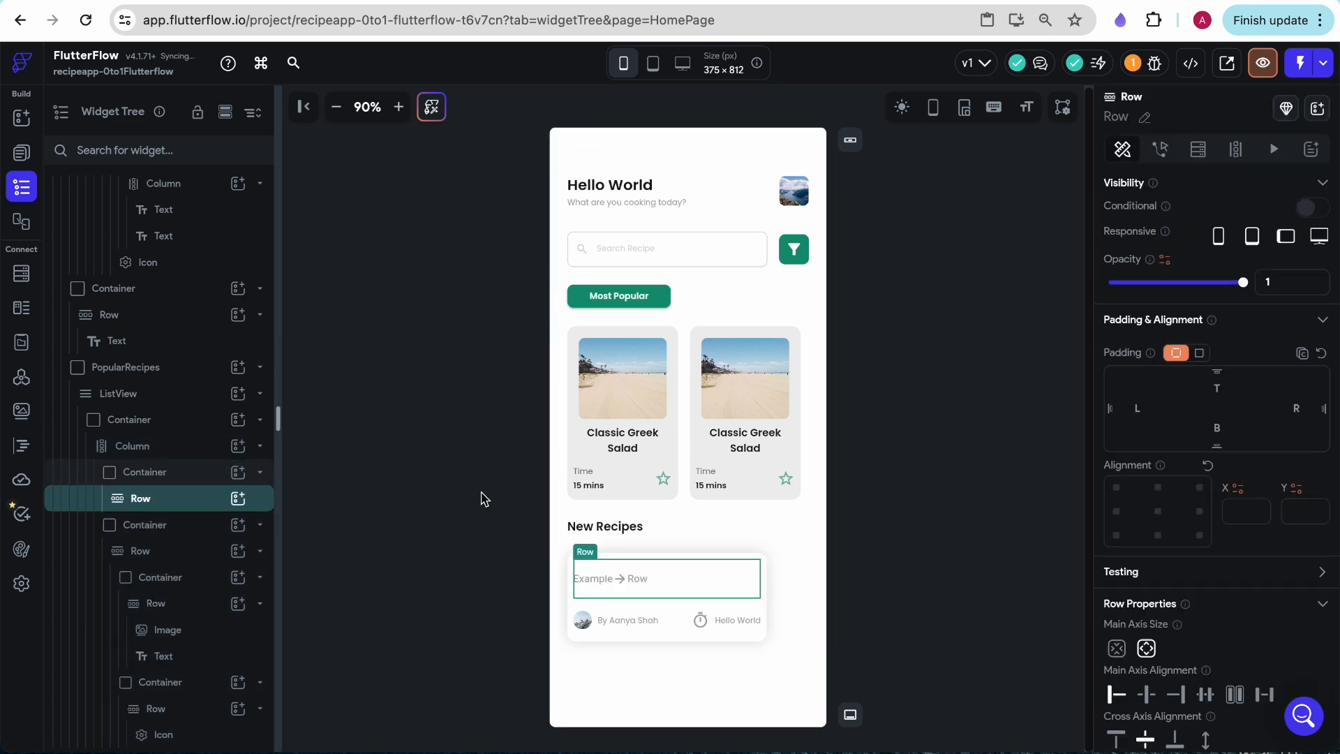
# - Check the card in the Figma mockup, then place a Text and an Image widget side by side in the new Row
pyautogui.click(21, 118)
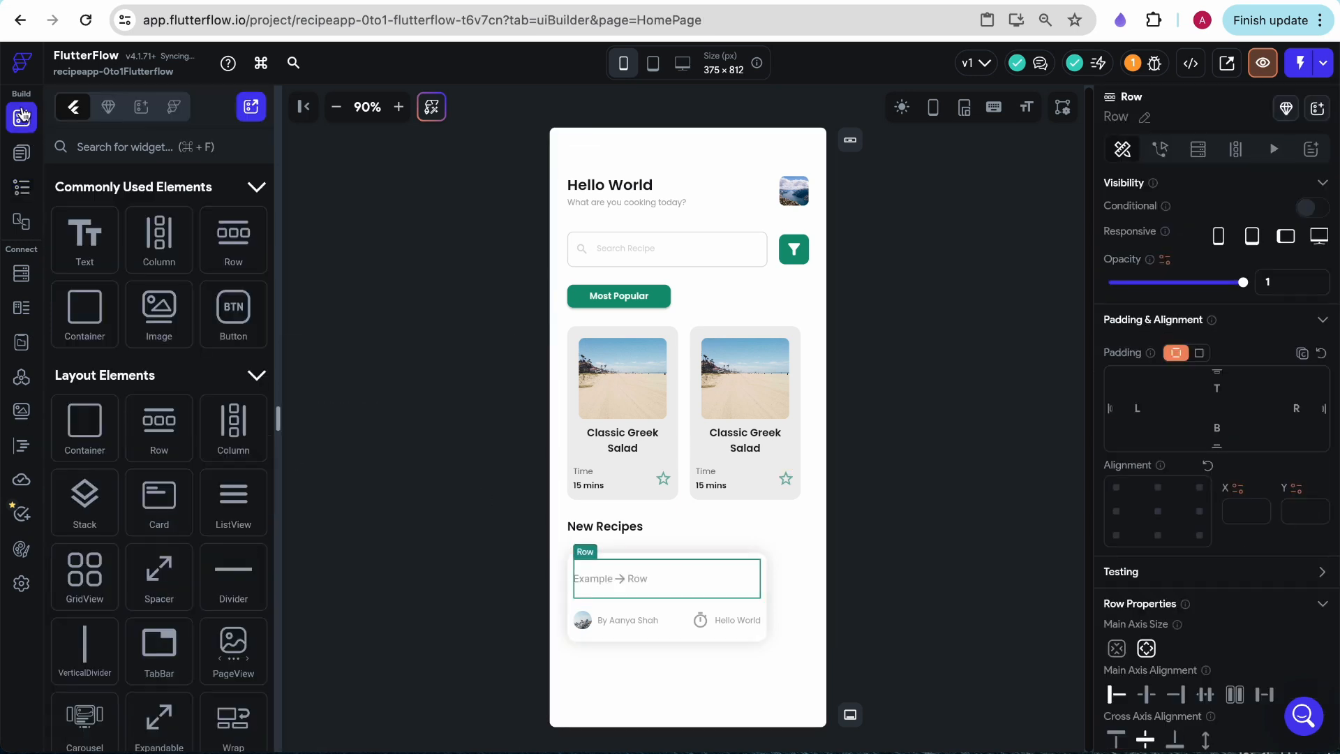
pyautogui.click(373, 0)
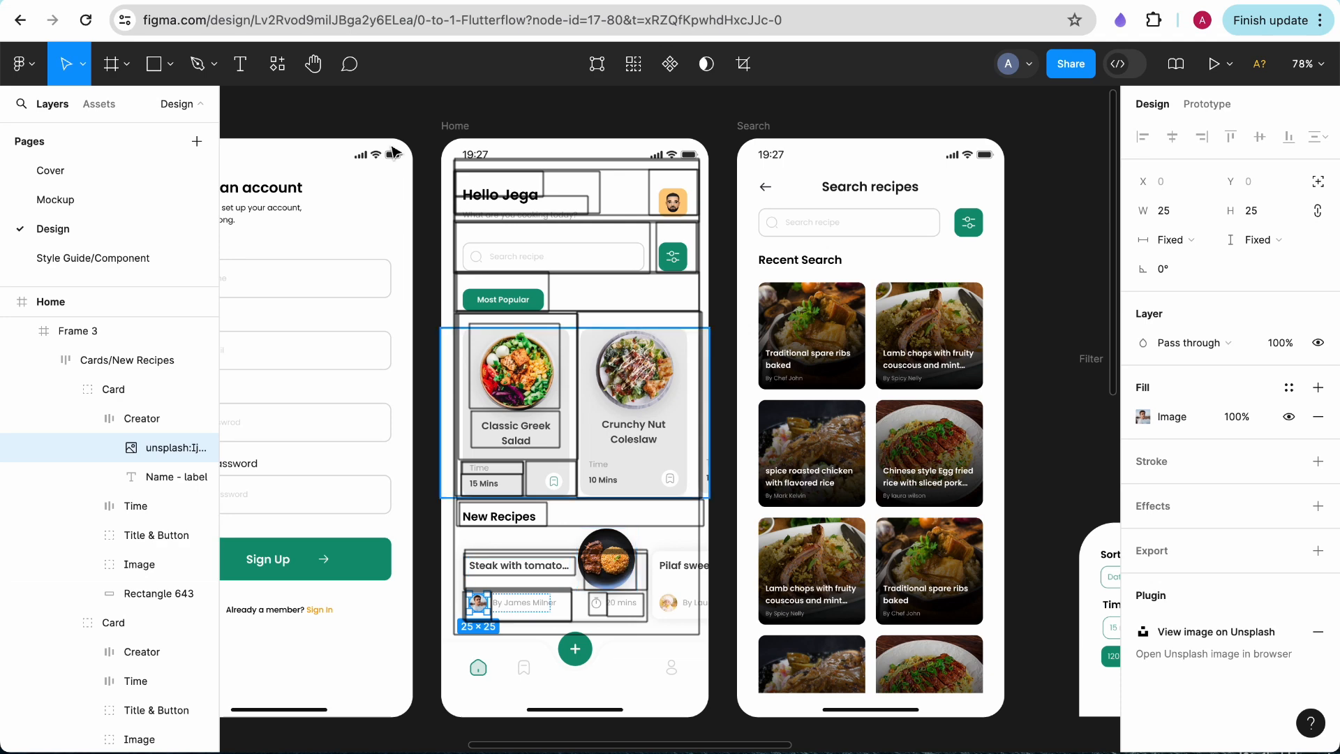
pyautogui.hotkey('ctrl', 'shift', 'Tab')
pyautogui.moveTo(77, 246); pyautogui.dragTo(597, 569)
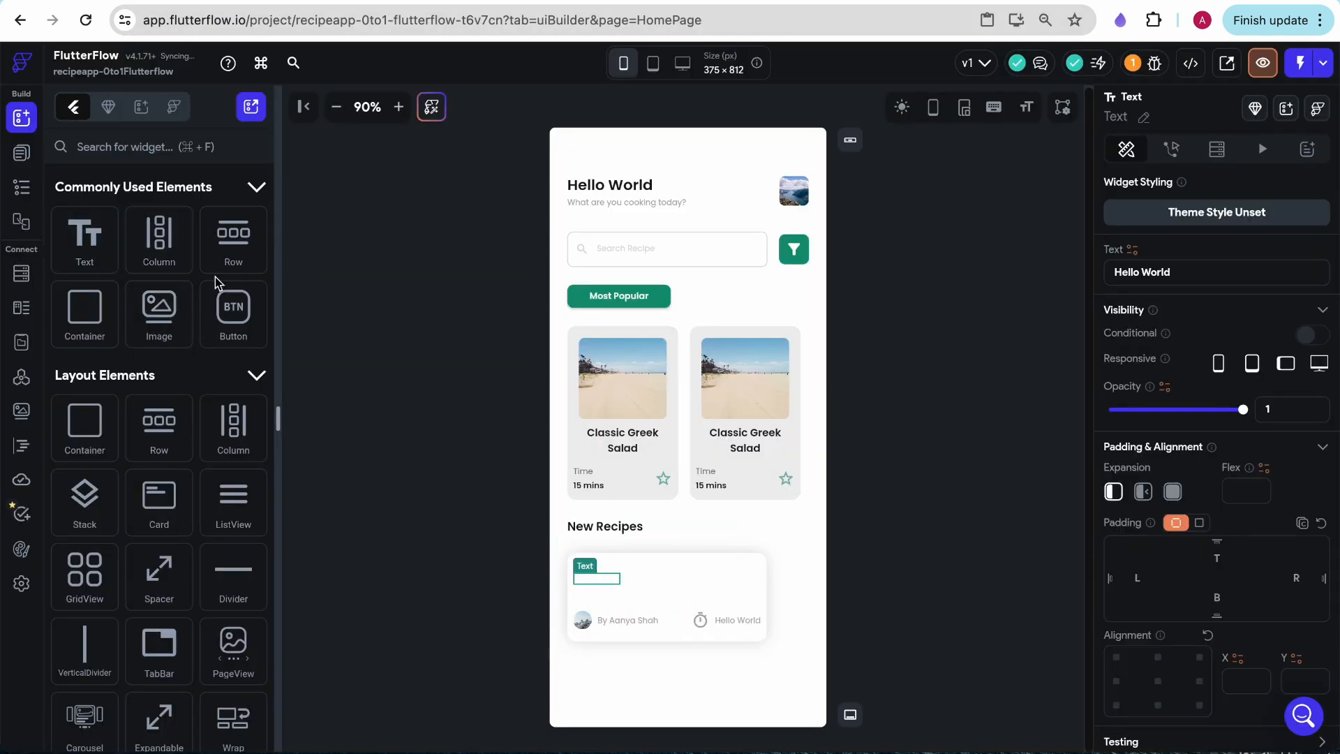
pyautogui.moveTo(158, 311); pyautogui.dragTo(718, 575)
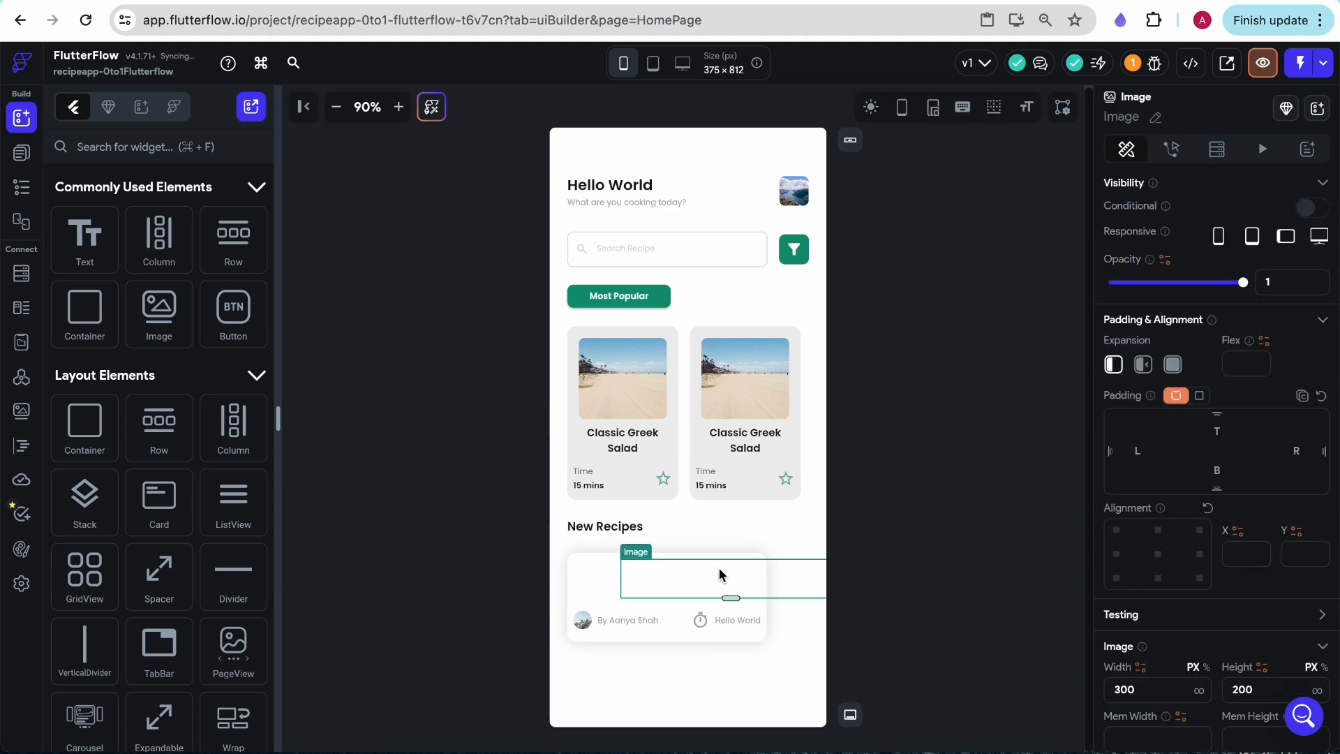
# - Set the new image's width and height to 10 px each
pyautogui.scroll(-3, 1136, 528)
pyautogui.doubleClick(1123, 520)
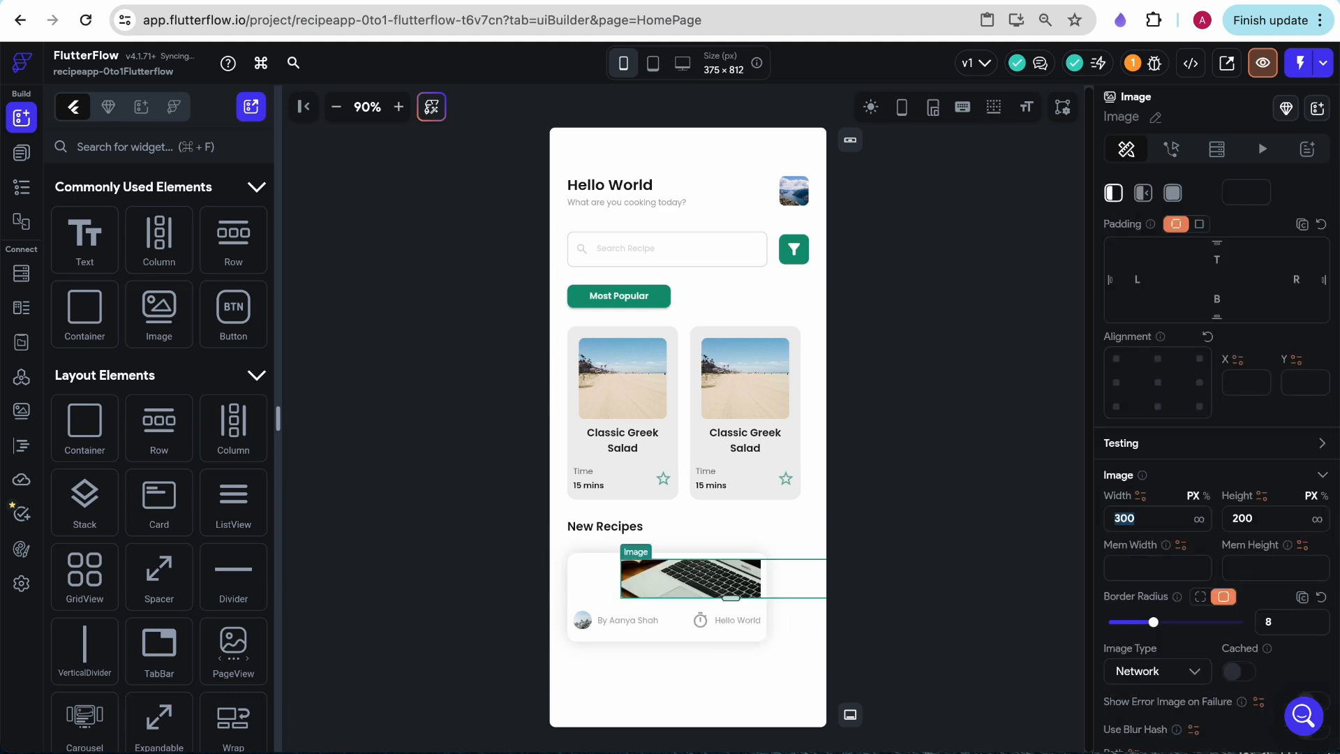
pyautogui.write('10')
pyautogui.doubleClick(1241, 518)
pyautogui.write('10')
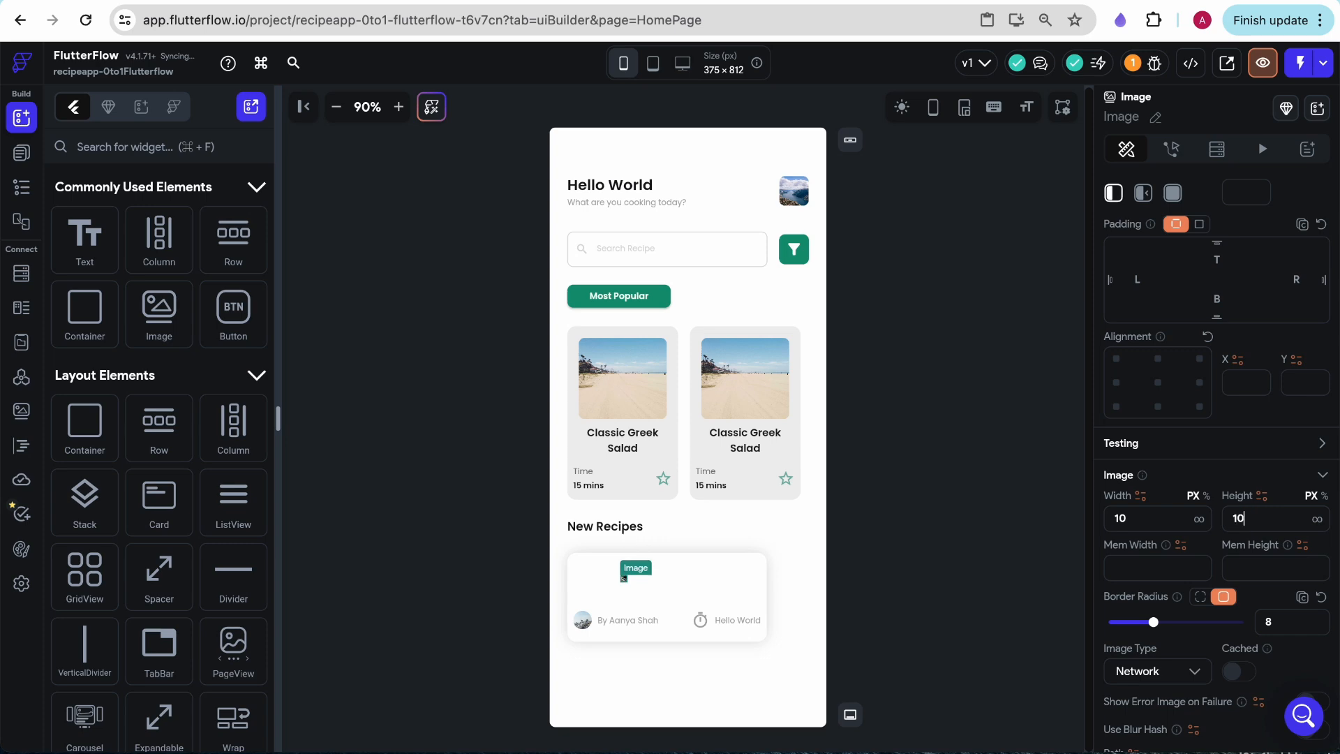
# - Compare the recipe title with the Figma mockup and apply the Headline Small style to the new Row's text
pyautogui.click(589, 580)
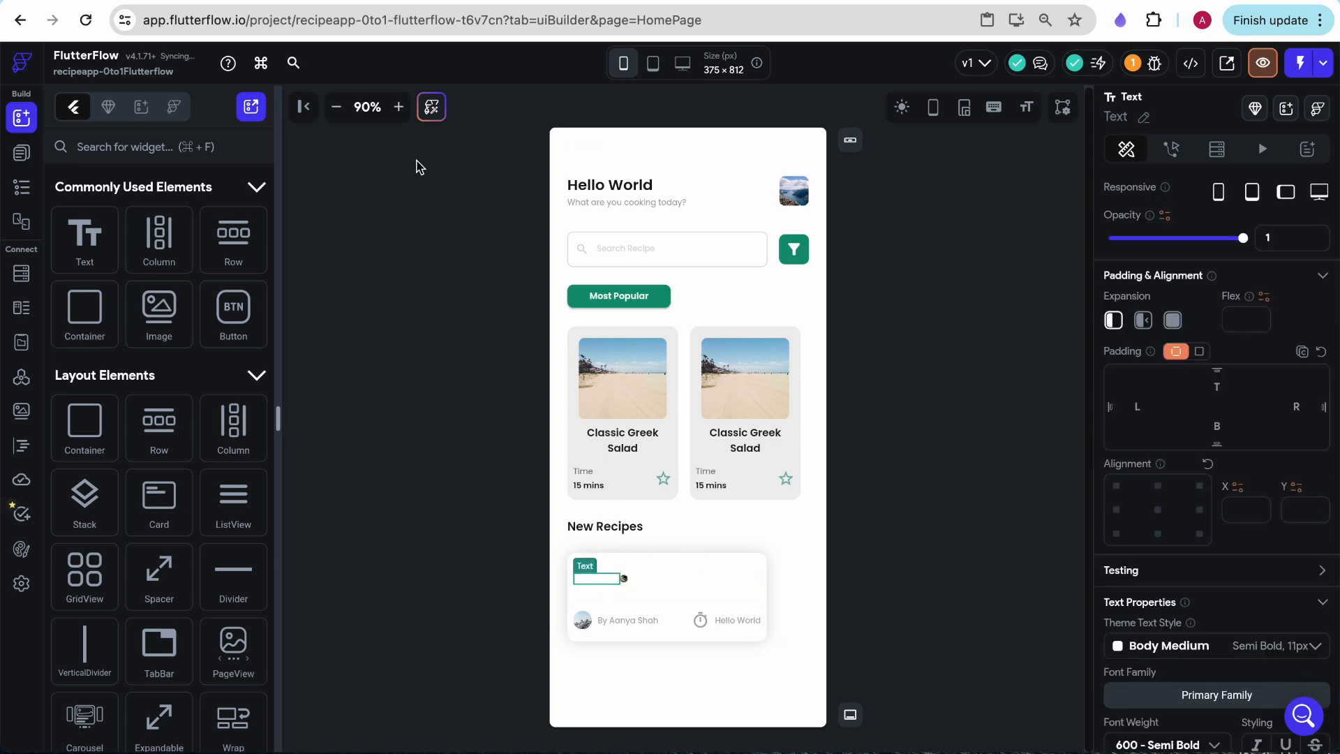
pyautogui.hotkey('ctrl', 'Tab')
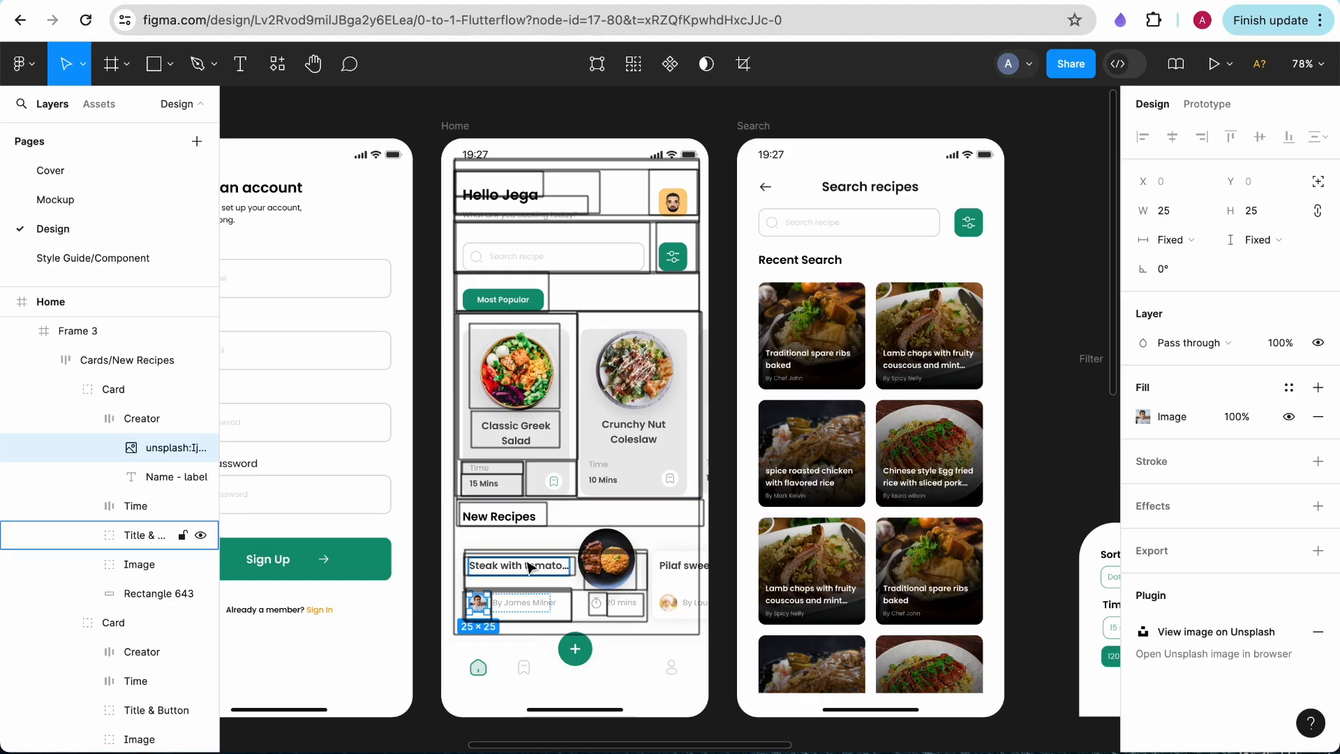
pyautogui.hotkey('ctrl', 'shift', 'Tab')
pyautogui.click(1184, 646)
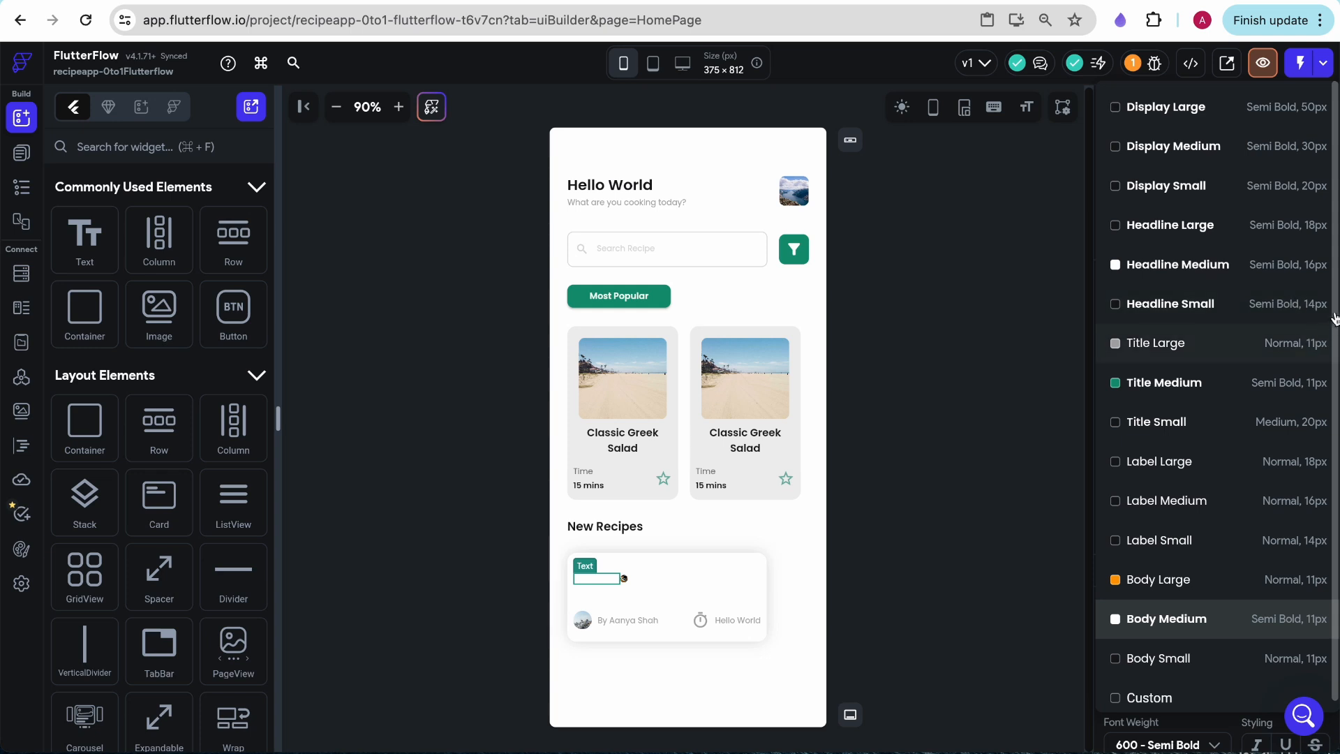
pyautogui.click(1305, 312)
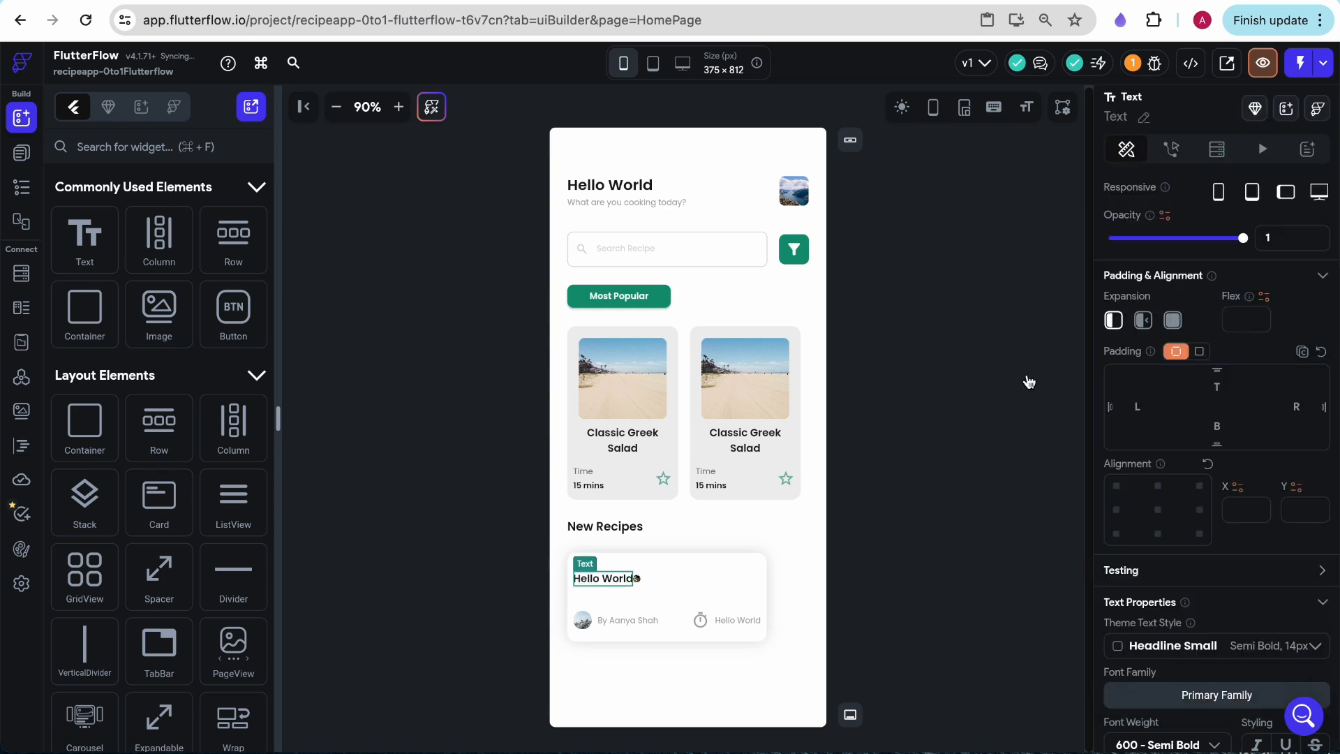
# - Select the small image beside the title text in the New Recipes card
pyautogui.click(638, 584)
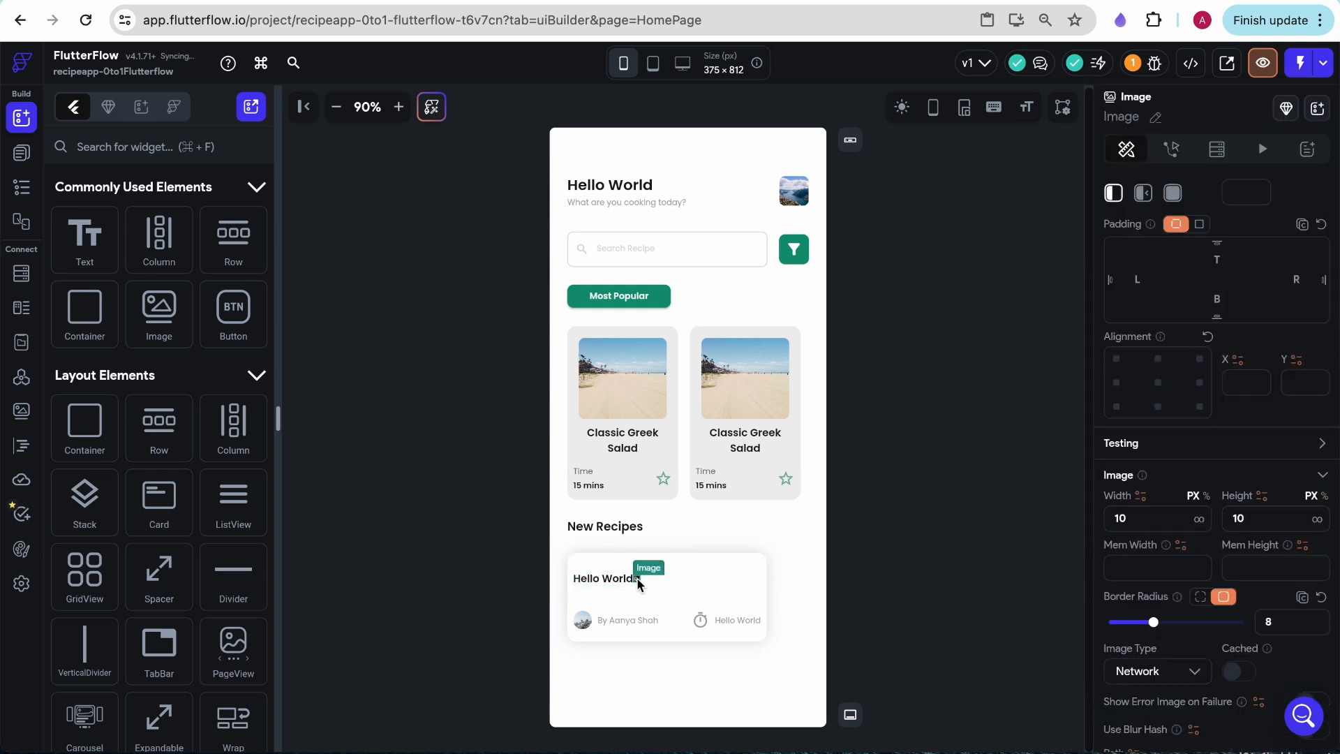
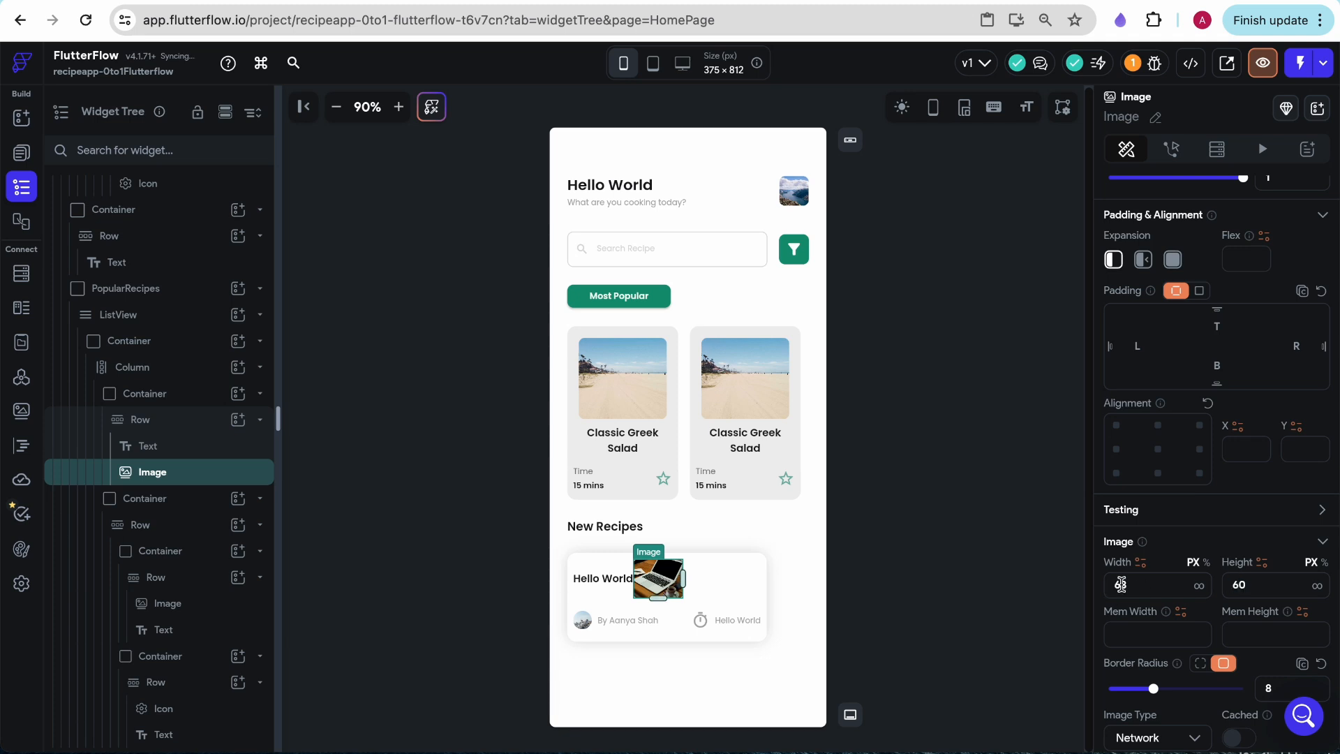
# - Set the width of the image beside the New Recipes card's title to 60 px
pyautogui.click(1120, 585)
pyautogui.press('BackSpace')
pyautogui.write('0')
# - Set the main axis alignment of the Row holding the card's title and image to space between
pyautogui.click(726, 593)
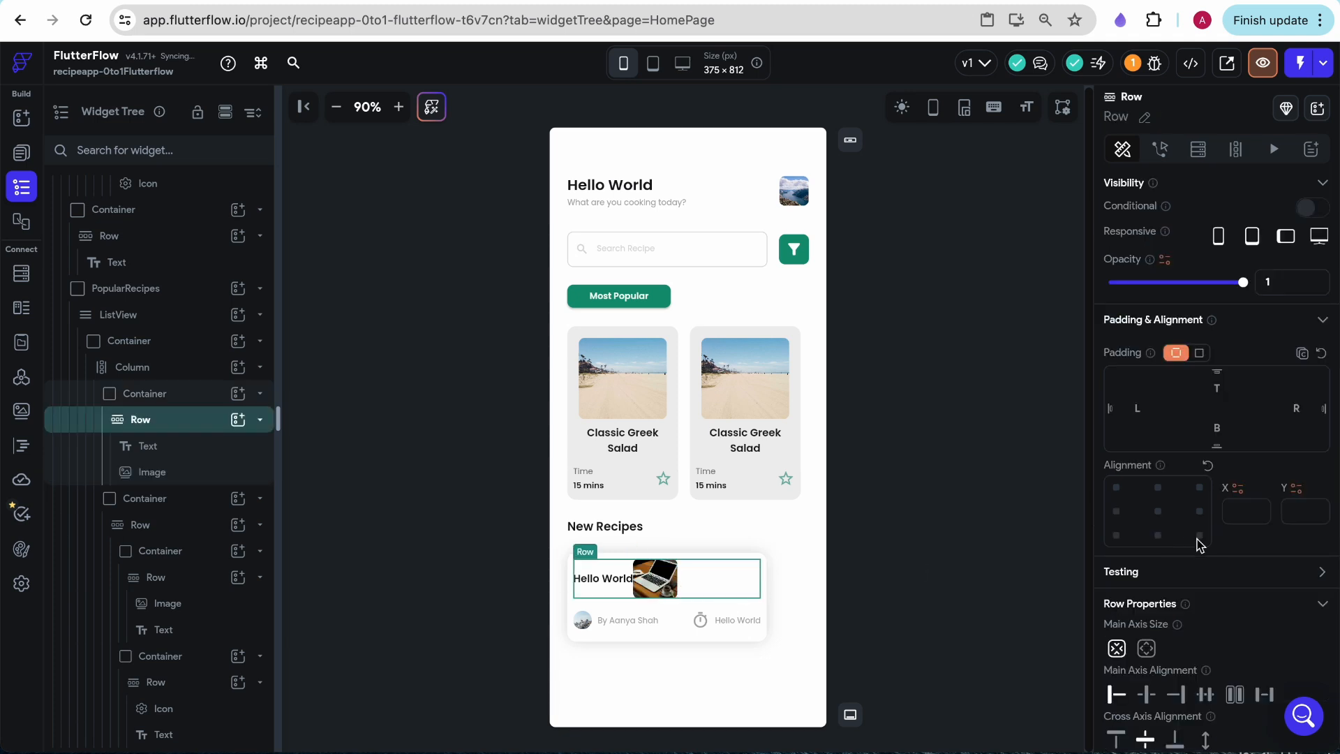
pyautogui.scroll(-1, 1173, 539)
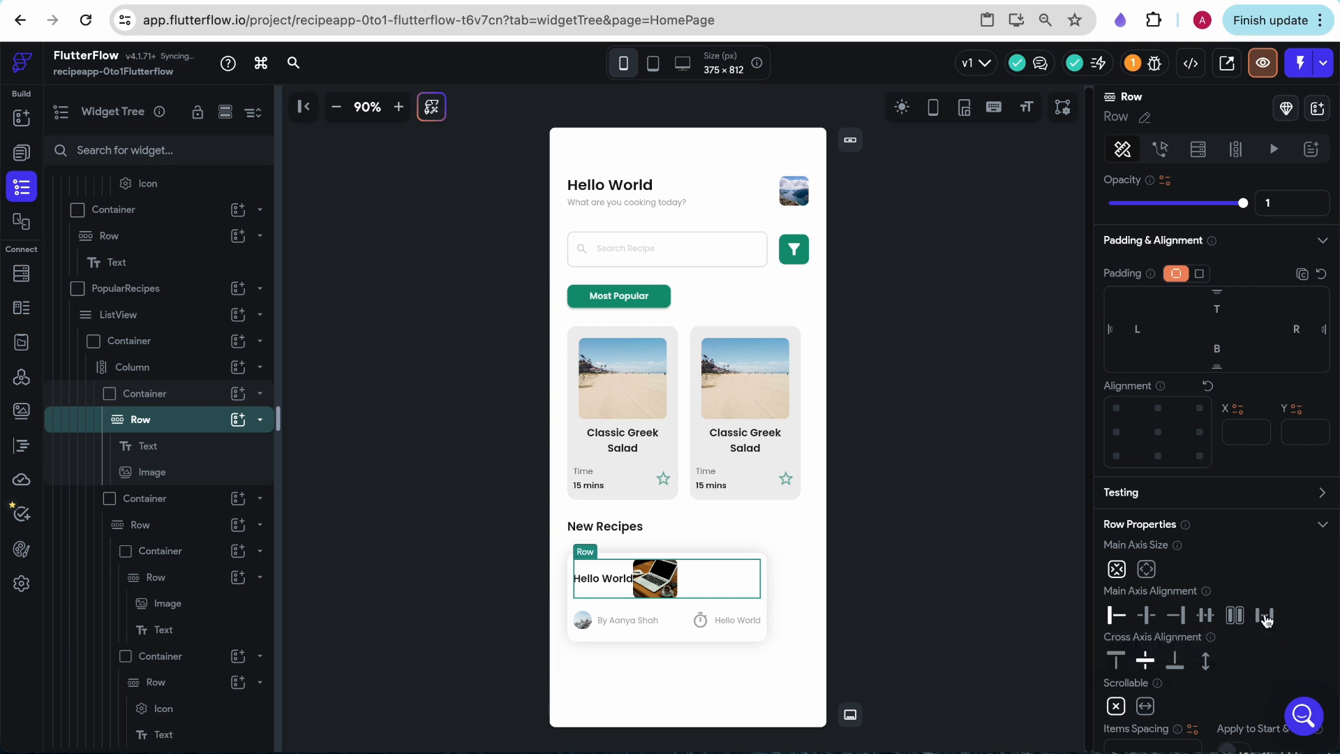
pyautogui.click(1236, 617)
pyautogui.click(949, 513)
# - Stretch the PopularRecipes container downward to a height of about 137 px
pyautogui.click(688, 548)
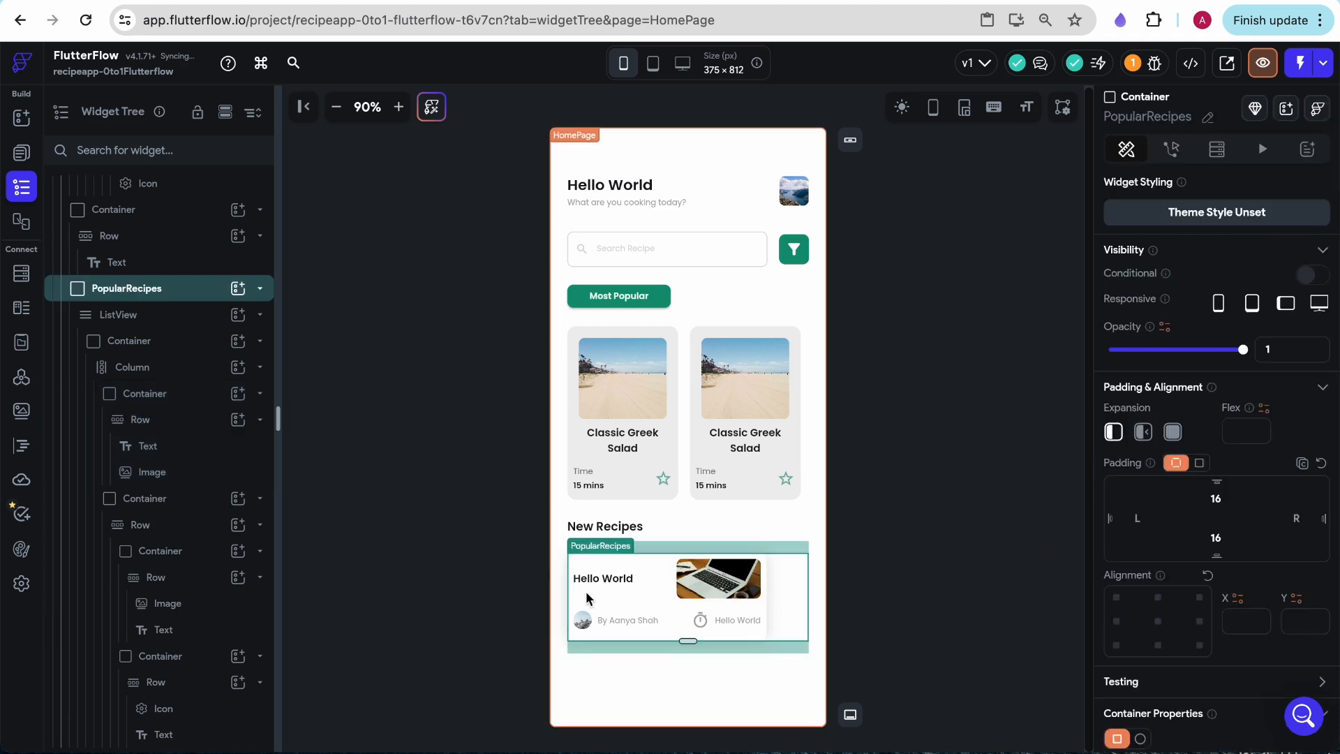
pyautogui.moveTo(690, 641); pyautogui.dragTo(692, 656)
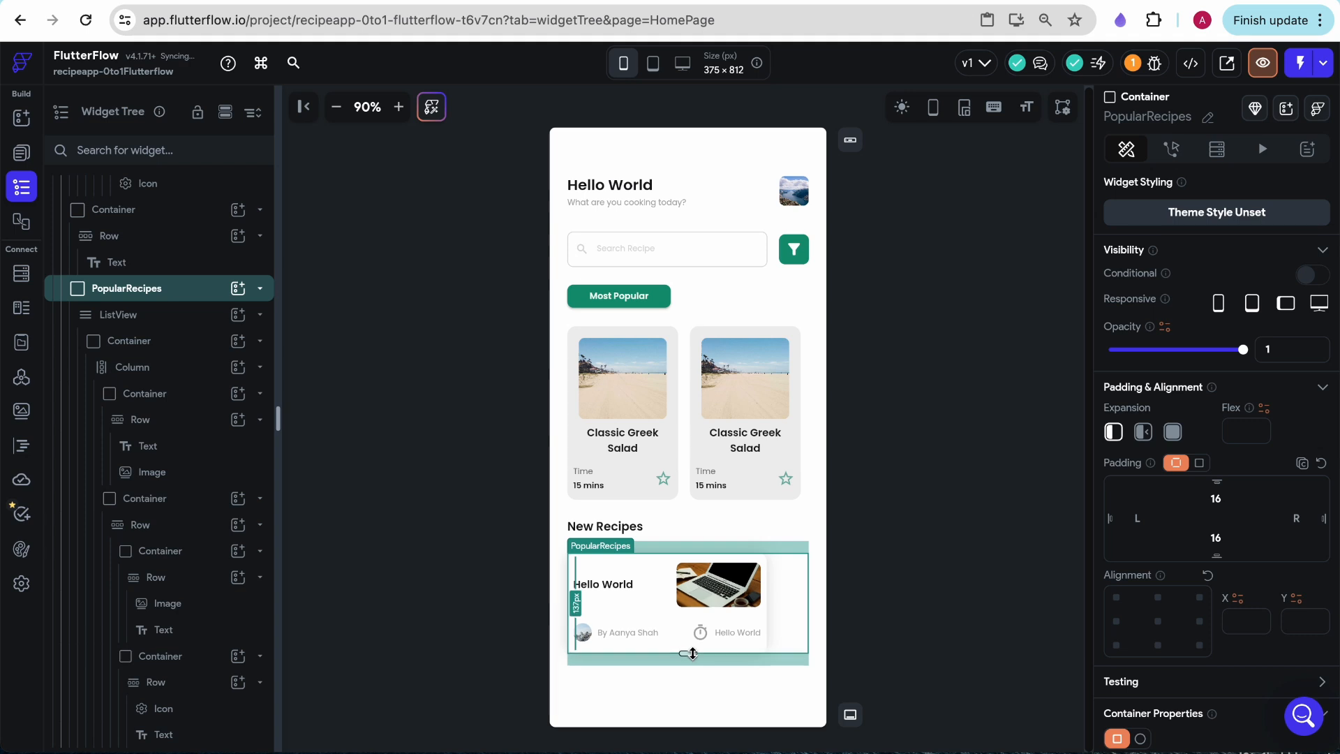
# - Set the New Recipes card image to a width of 115 px and a height of 100 px
pyautogui.click(690, 578)
pyautogui.scroll(-1, 1130, 635)
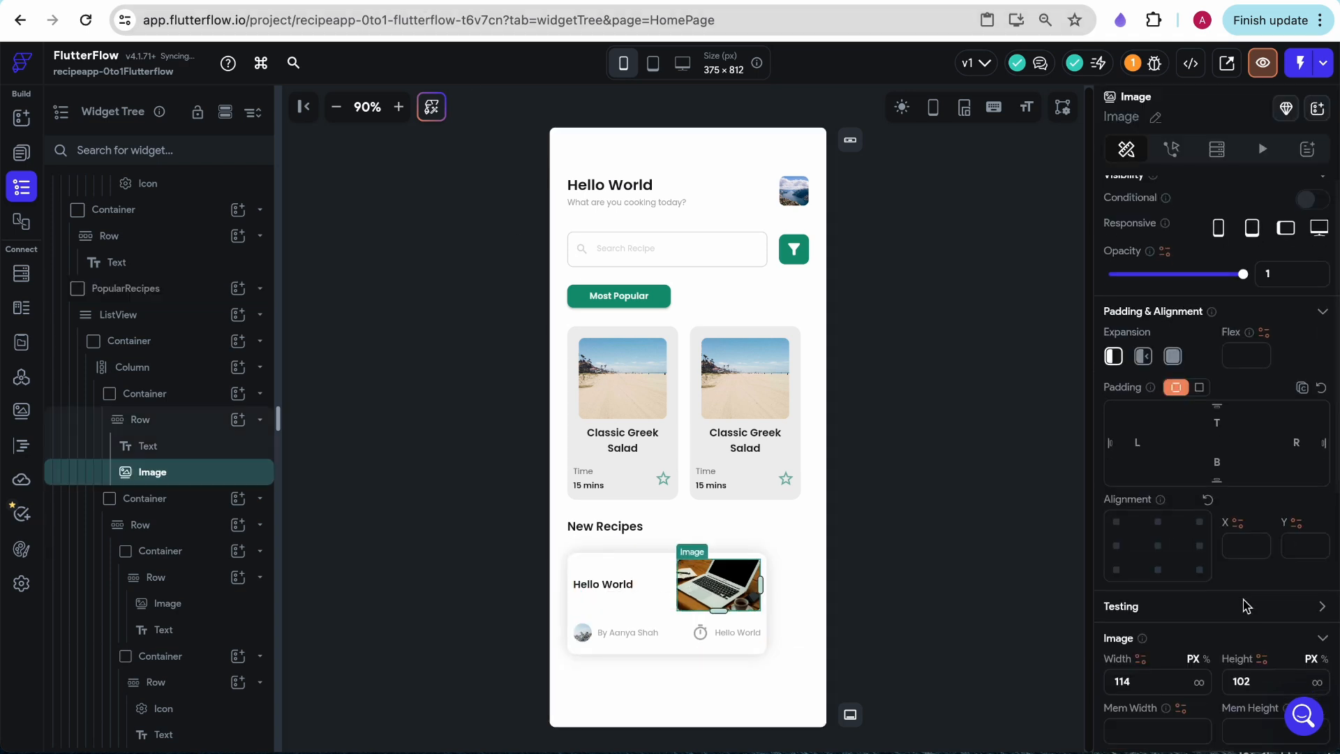
pyautogui.write('115')
pyautogui.write('1')
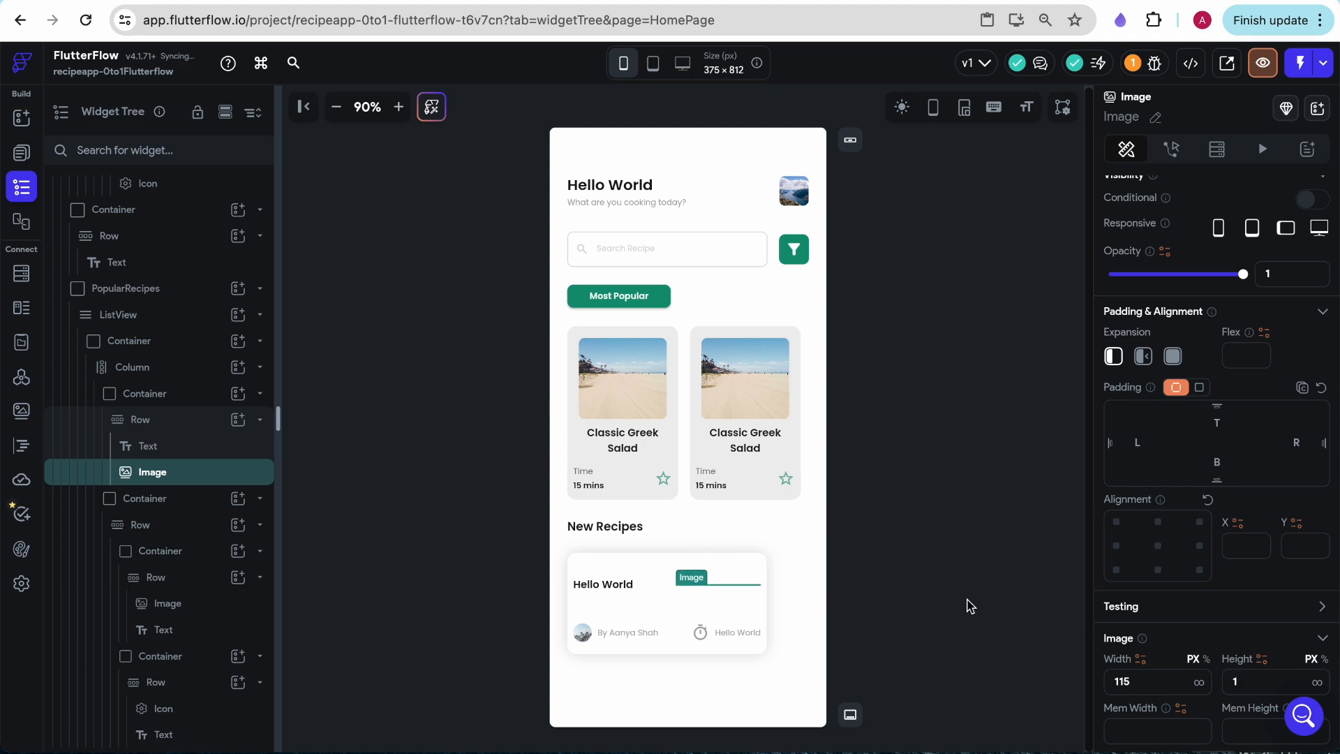
pyautogui.write('00')
# - Change the New Recipes card's title text to "Steak with Tomato and Cheese"
pyautogui.click(604, 584)
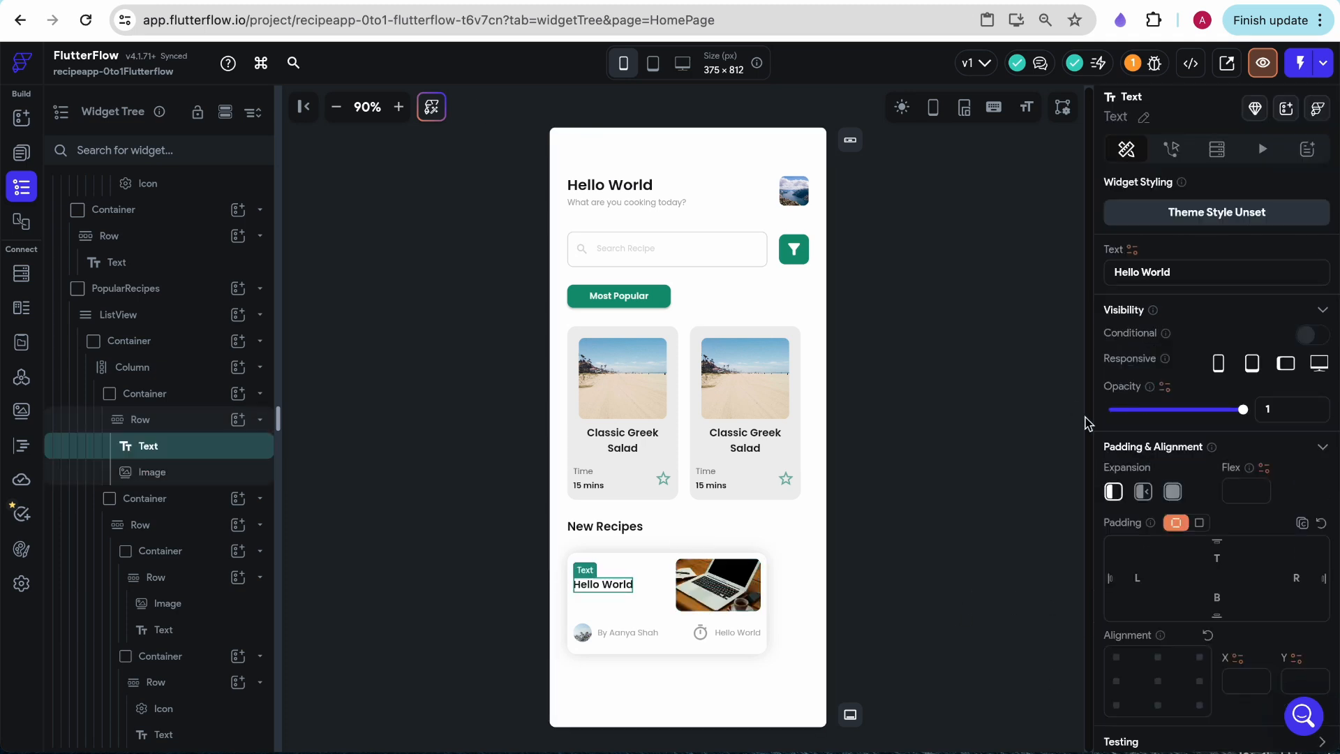
pyautogui.tripleClick(1148, 277)
pyautogui.write('St')
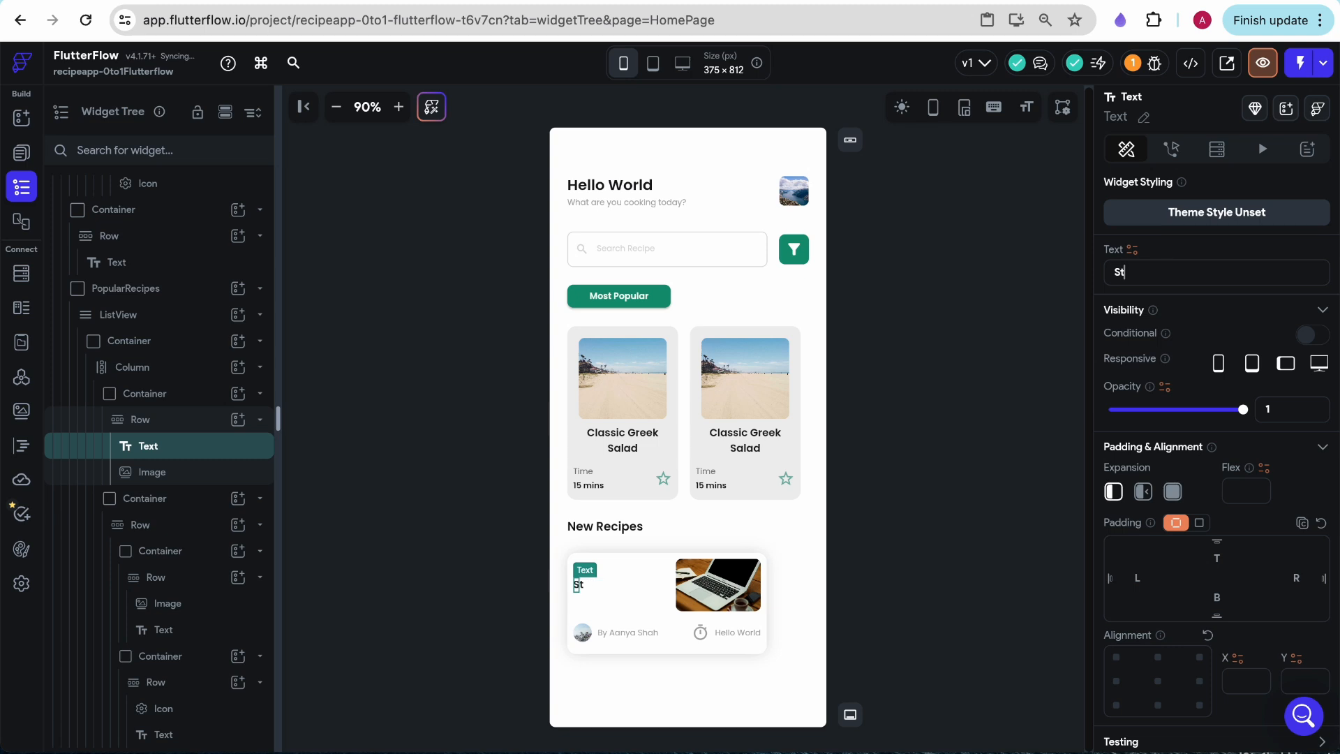
pyautogui.write('eak with Tomato')
pyautogui.press('BackSpace')
pyautogui.press('BackSpace')
pyautogui.write('mato and Cheese')
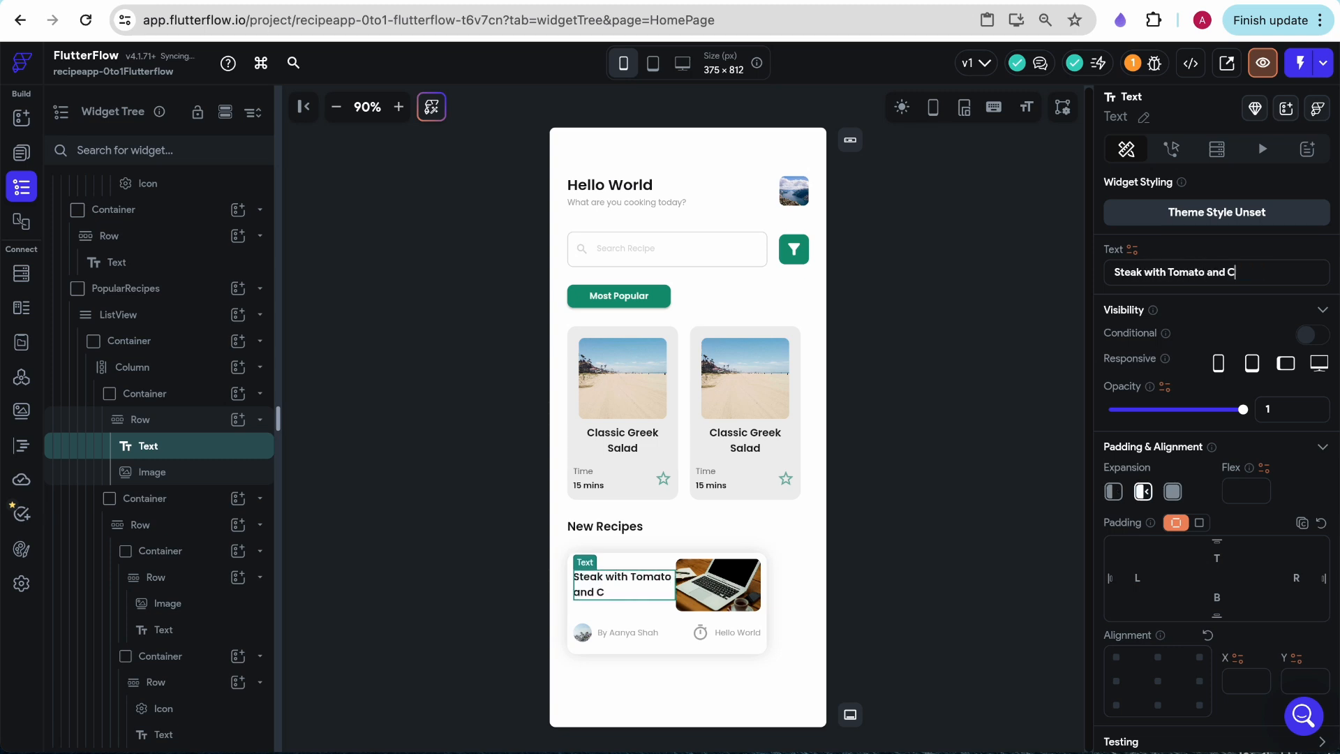
pyautogui.click(1039, 290)
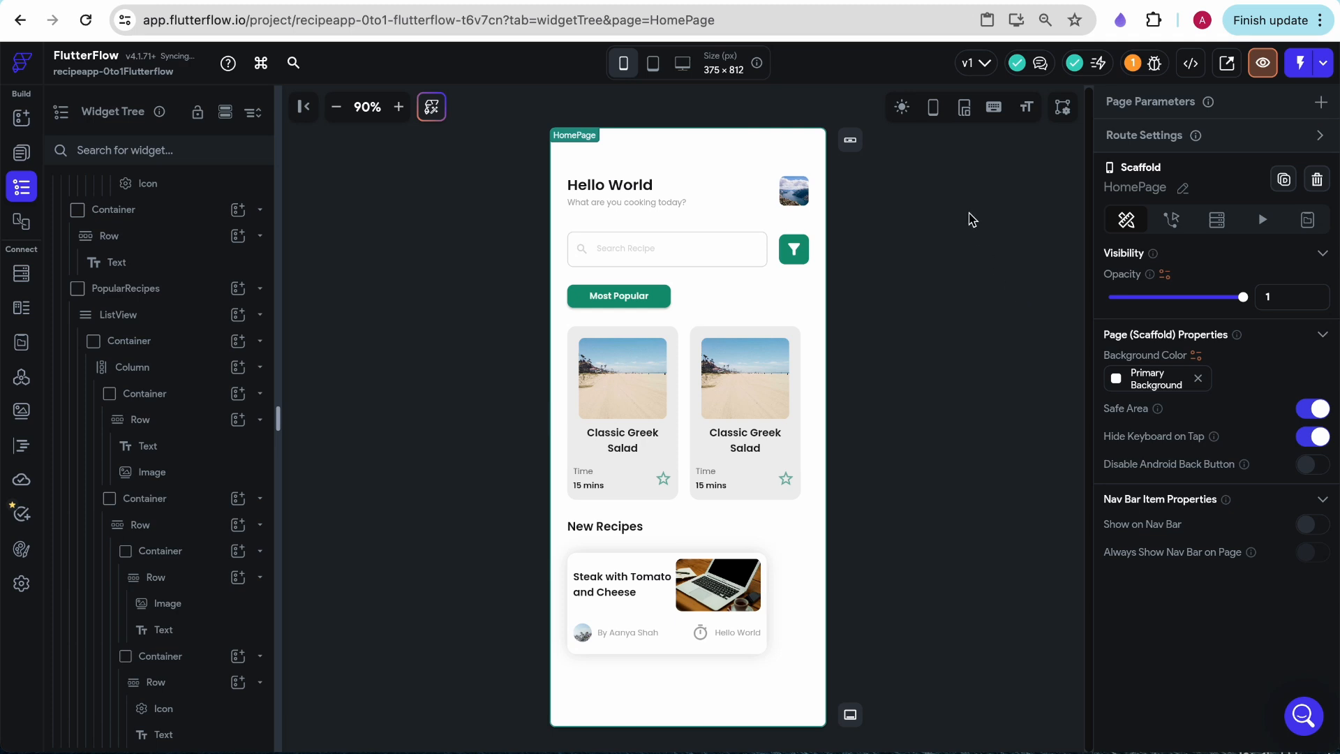
# - Set the items spacing of the Row holding the card's title and image to 8
pyautogui.click(657, 599)
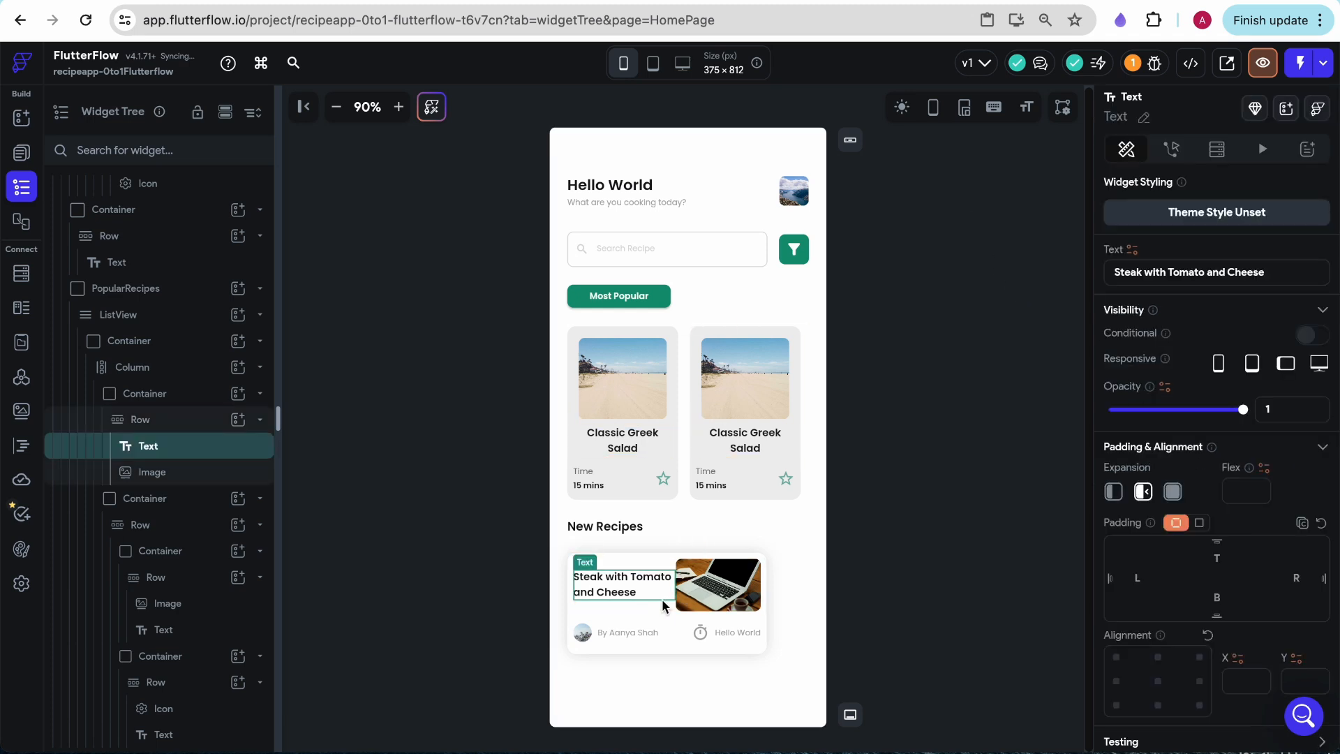
pyautogui.click(664, 606)
pyautogui.scroll(-4, 1197, 593)
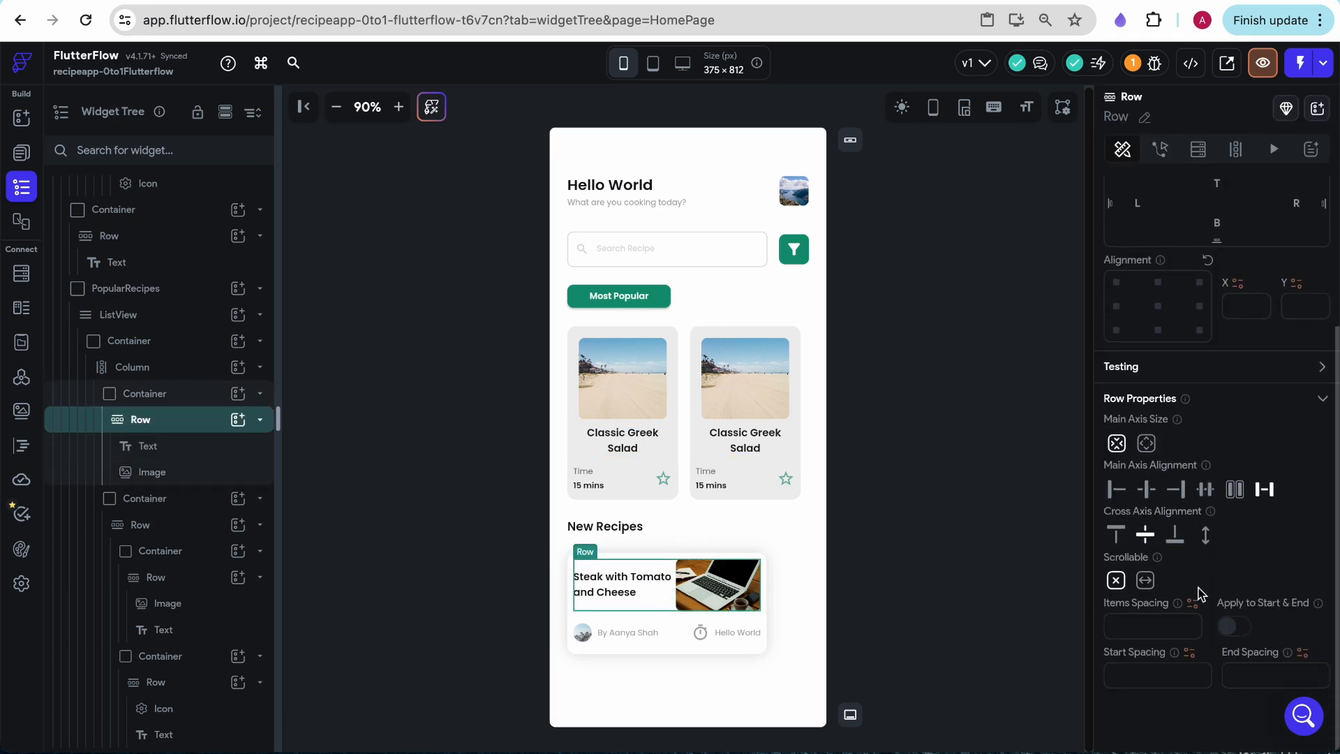
pyautogui.click(1146, 624)
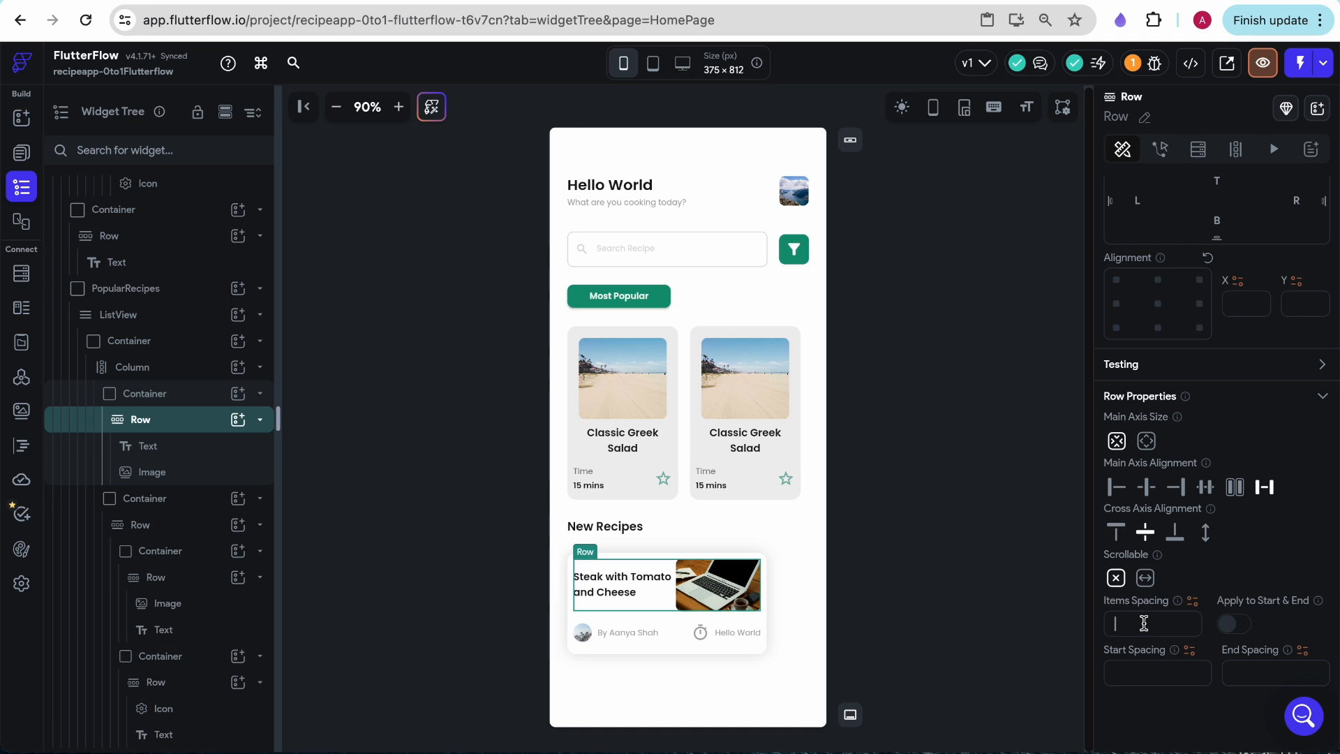
pyautogui.write('8')
pyautogui.click(1005, 564)
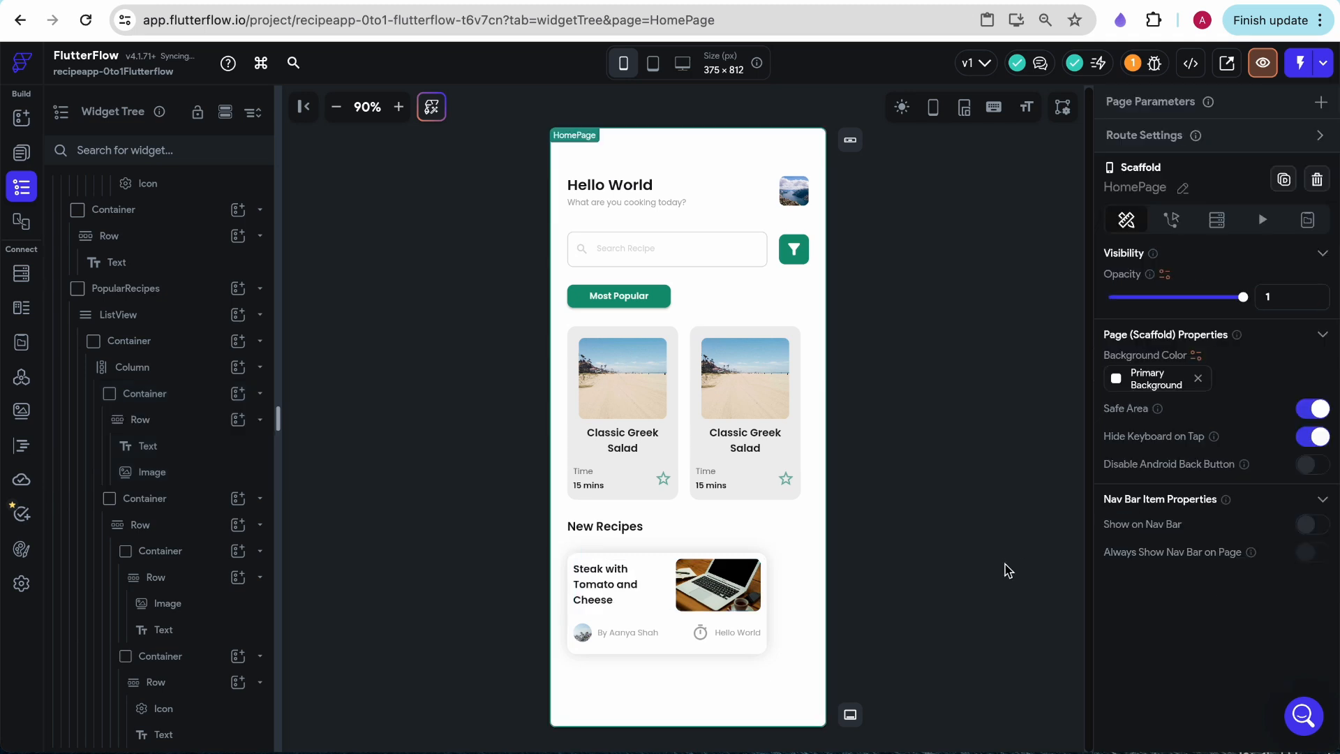
# - Shorten the New Recipes card's title to "Steak with Tomato"
pyautogui.click(604, 605)
pyautogui.moveTo(1208, 272); pyautogui.dragTo(1266, 272)
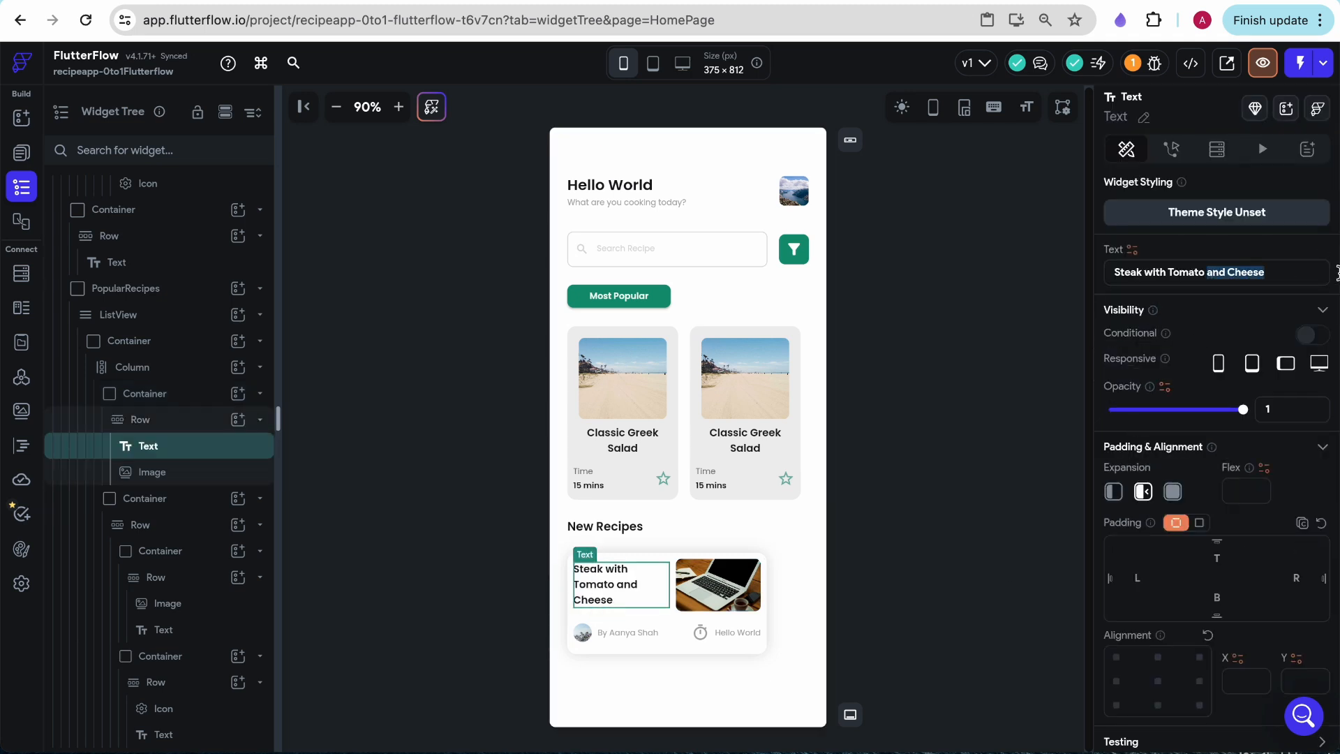
pyautogui.press('BackSpace')
pyautogui.click(928, 431)
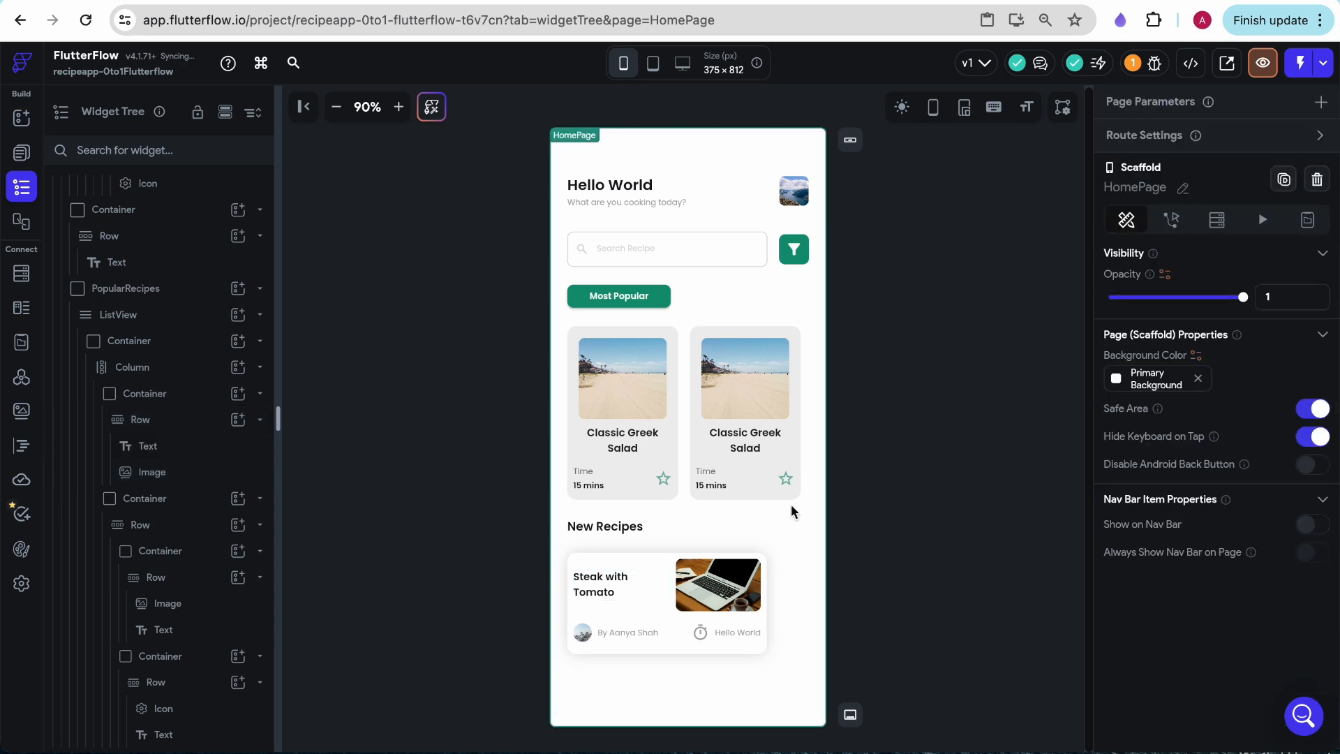
pyautogui.click(670, 578)
pyautogui.click(671, 579)
pyautogui.scroll(-4, 1173, 628)
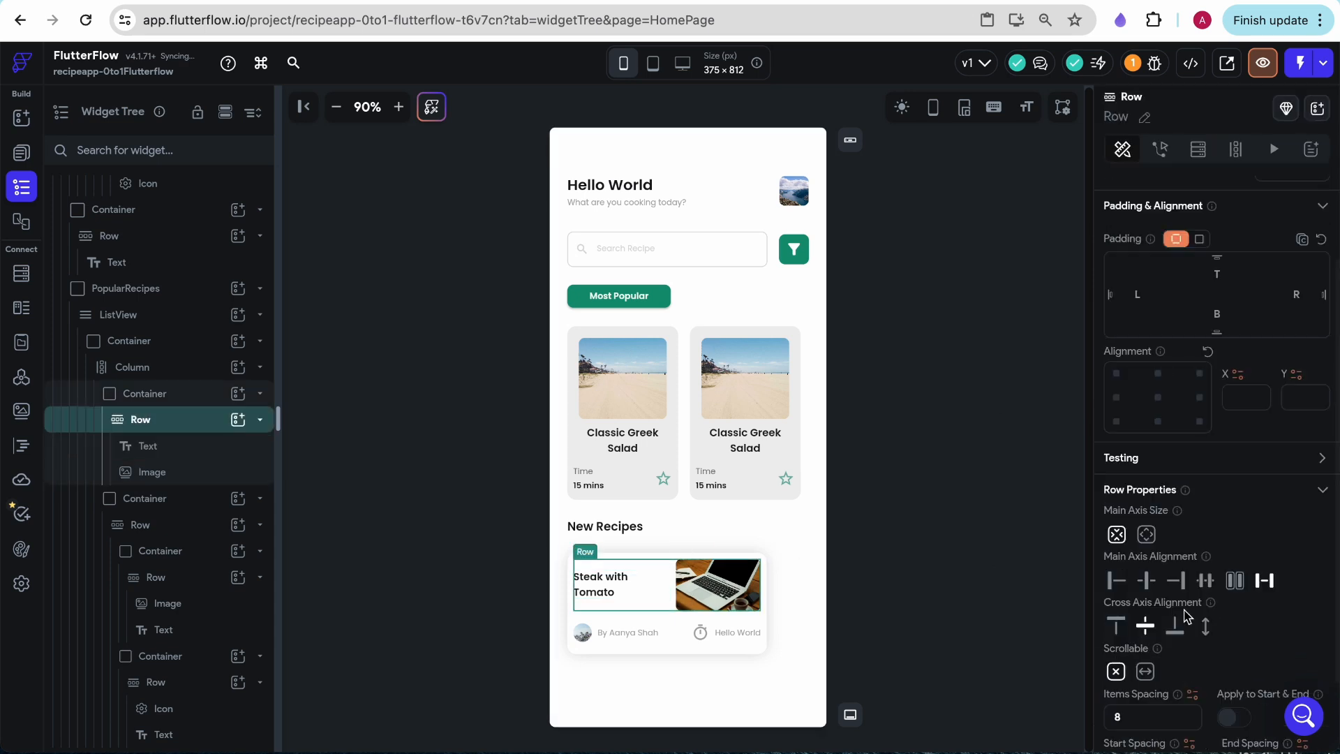
pyautogui.click(912, 571)
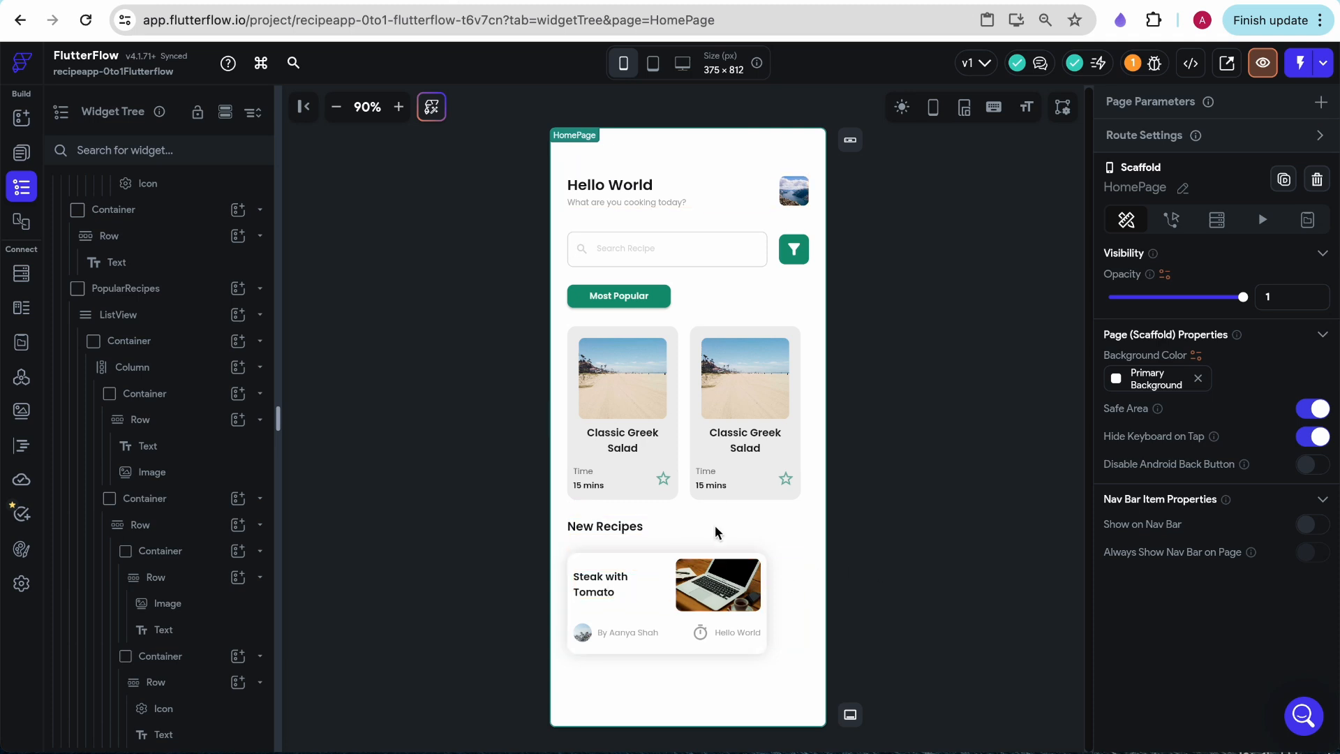
# - Try to change the text beside the card's timer icon to "15 M"
pyautogui.click(730, 630)
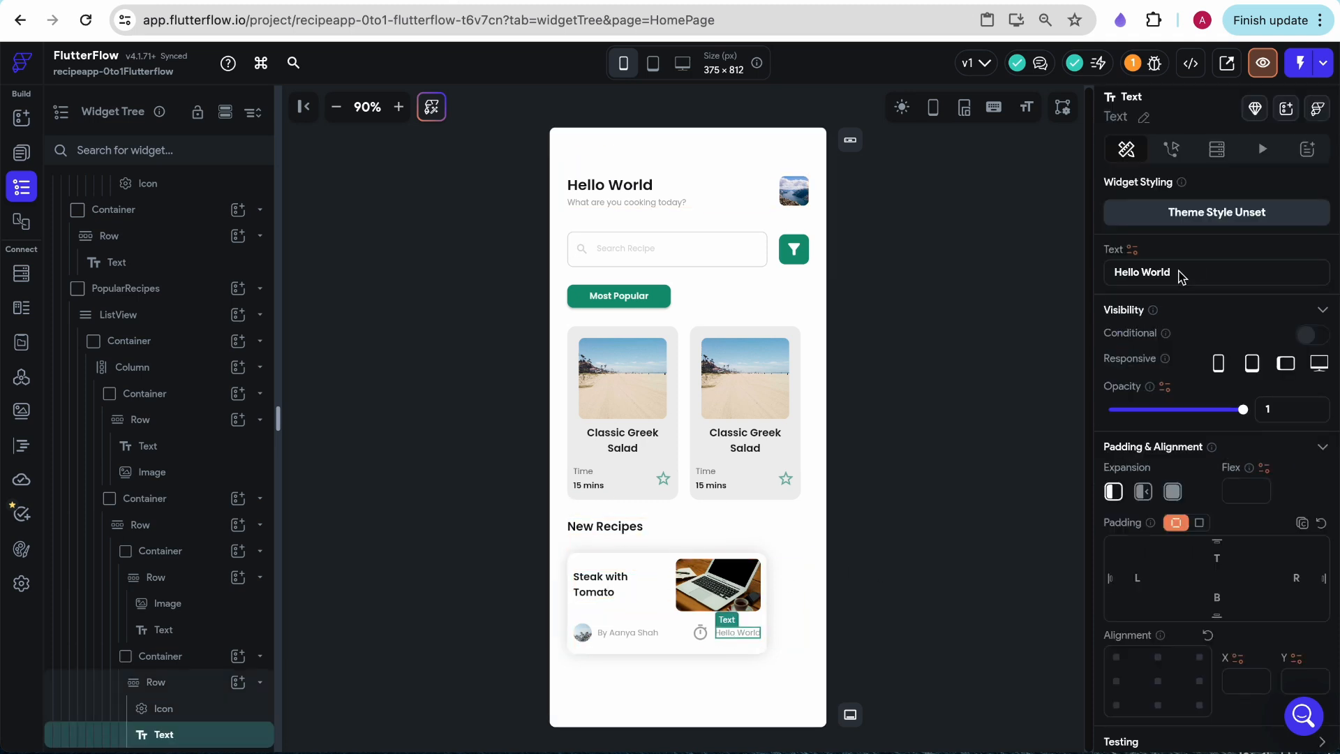
pyautogui.tripleClick(1180, 271)
pyautogui.write('15 M')
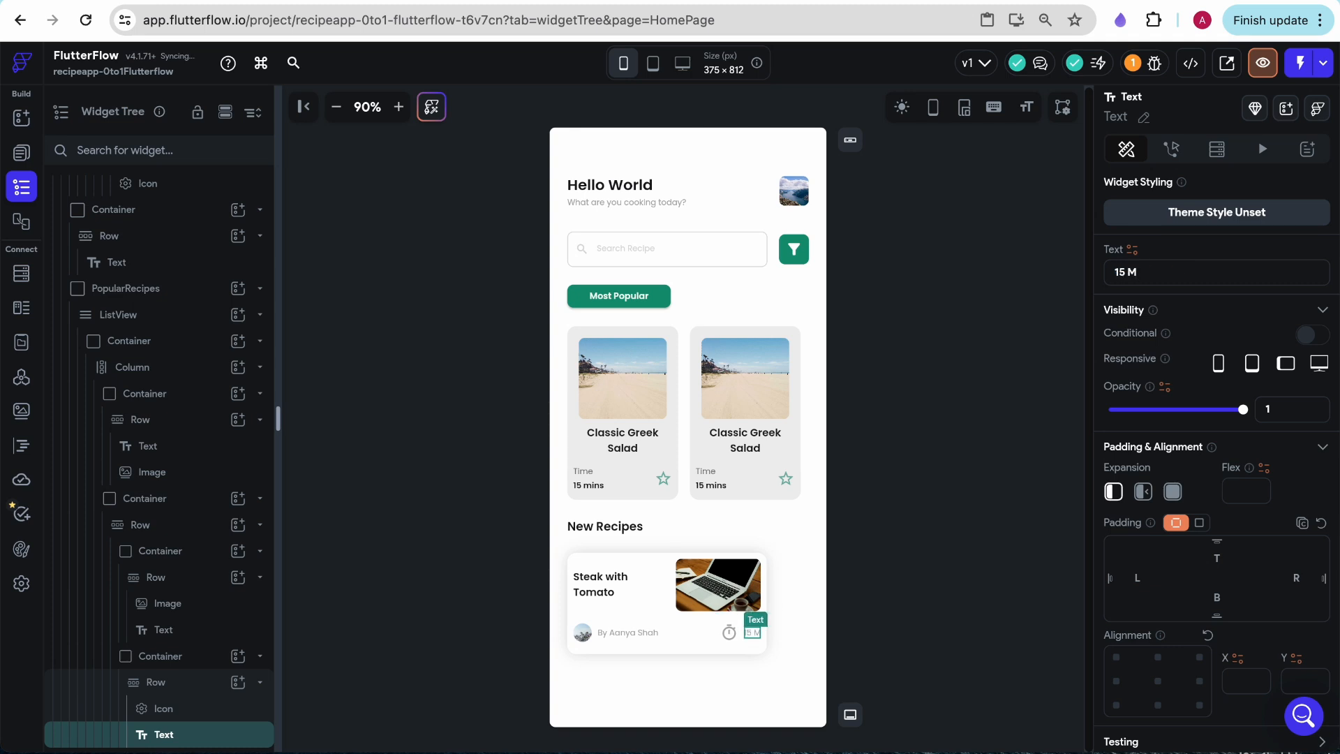
pyautogui.click(889, 437)
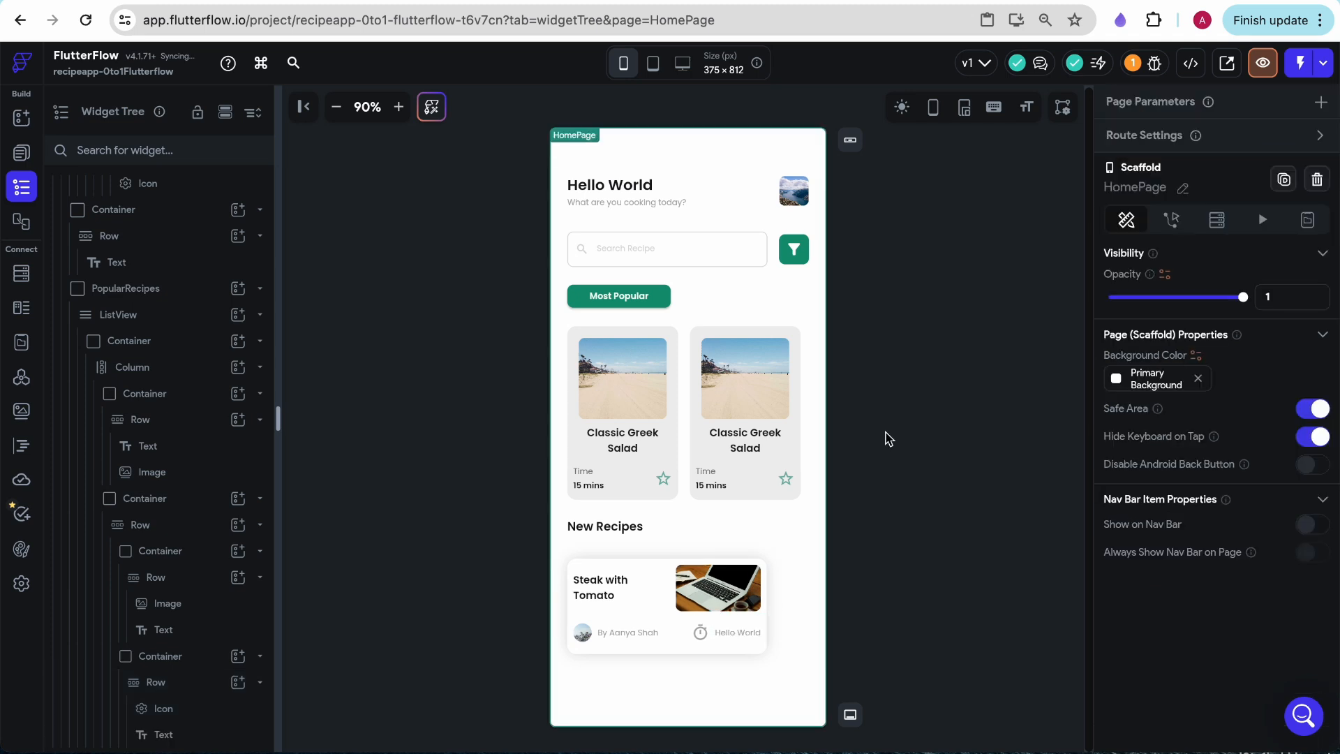